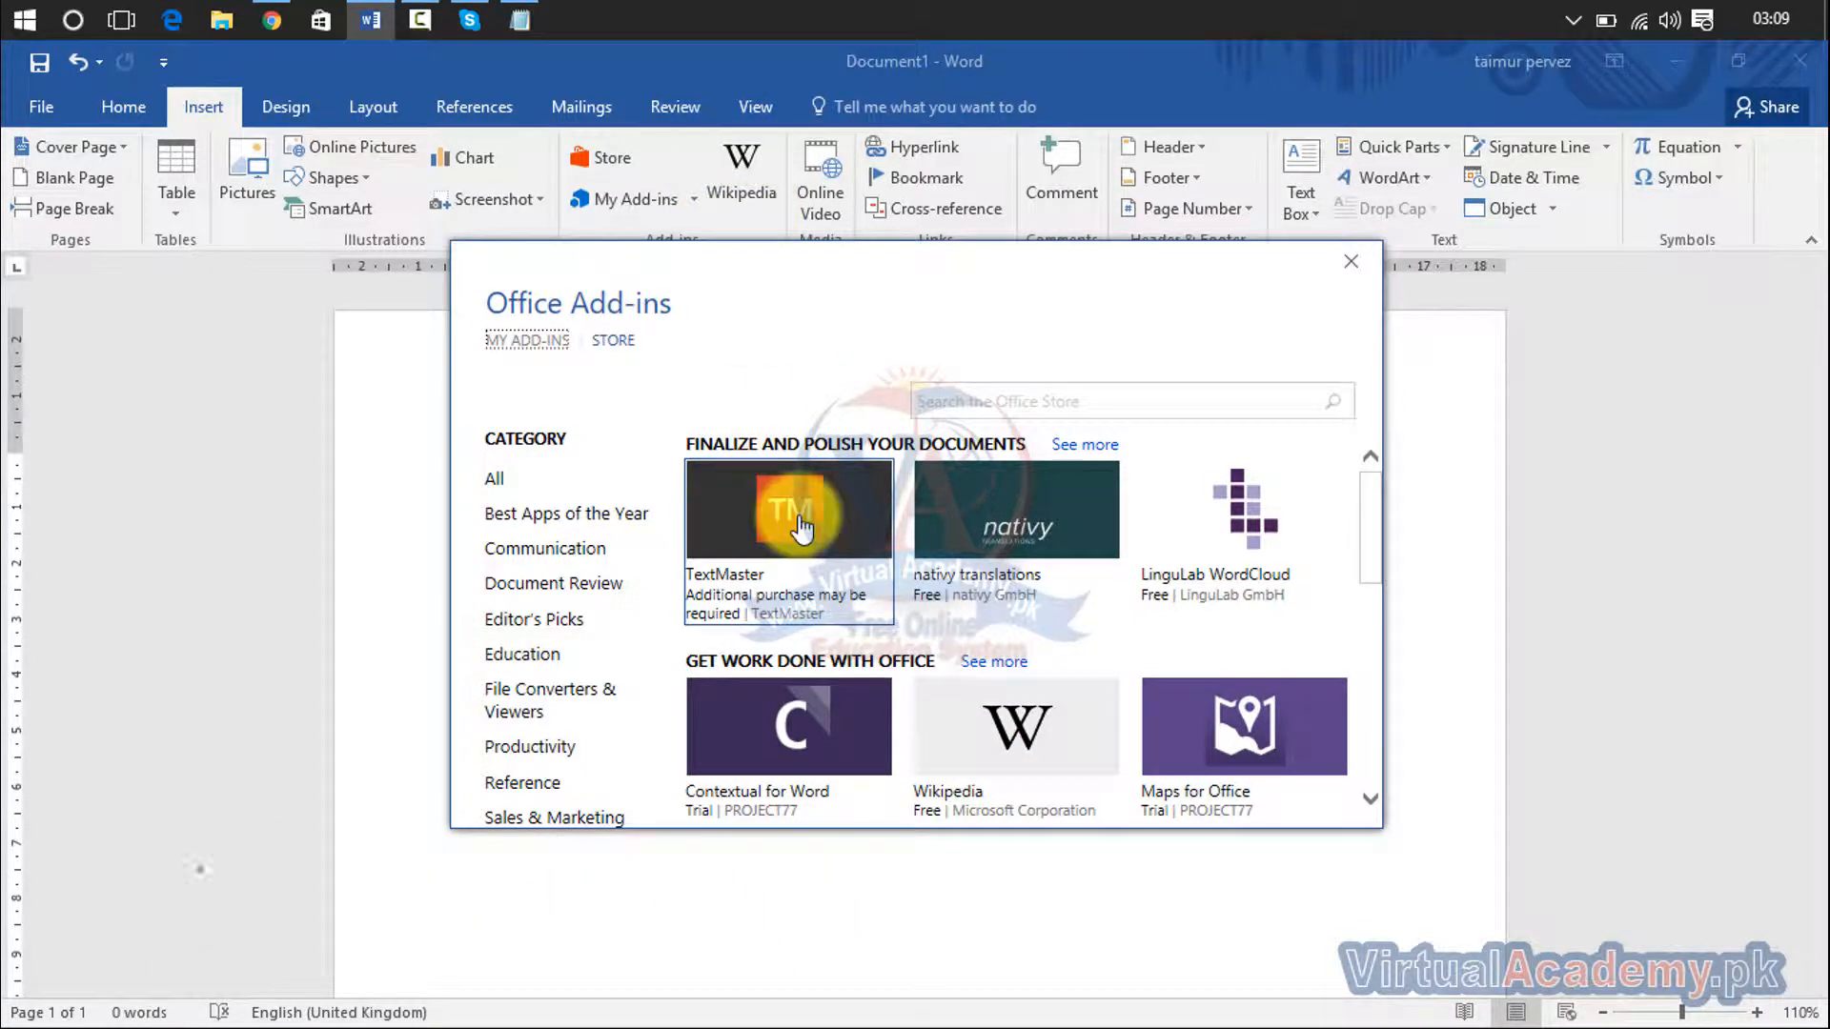
Step: Browse the Office Store add-ins, including the Education category, and close the store window
{"action": "left_click", "coordinate": [1375, 505]}
{"action": "mouse_move", "coordinate": [1374, 505]}
{"action": "left_mouse_down"}
{"action": "mouse_move", "coordinate": [1381, 640]}
{"action": "mouse_move", "coordinate": [1416, 684]}
{"action": "mouse_move", "coordinate": [1370, 477]}
{"action": "left_mouse_up"}
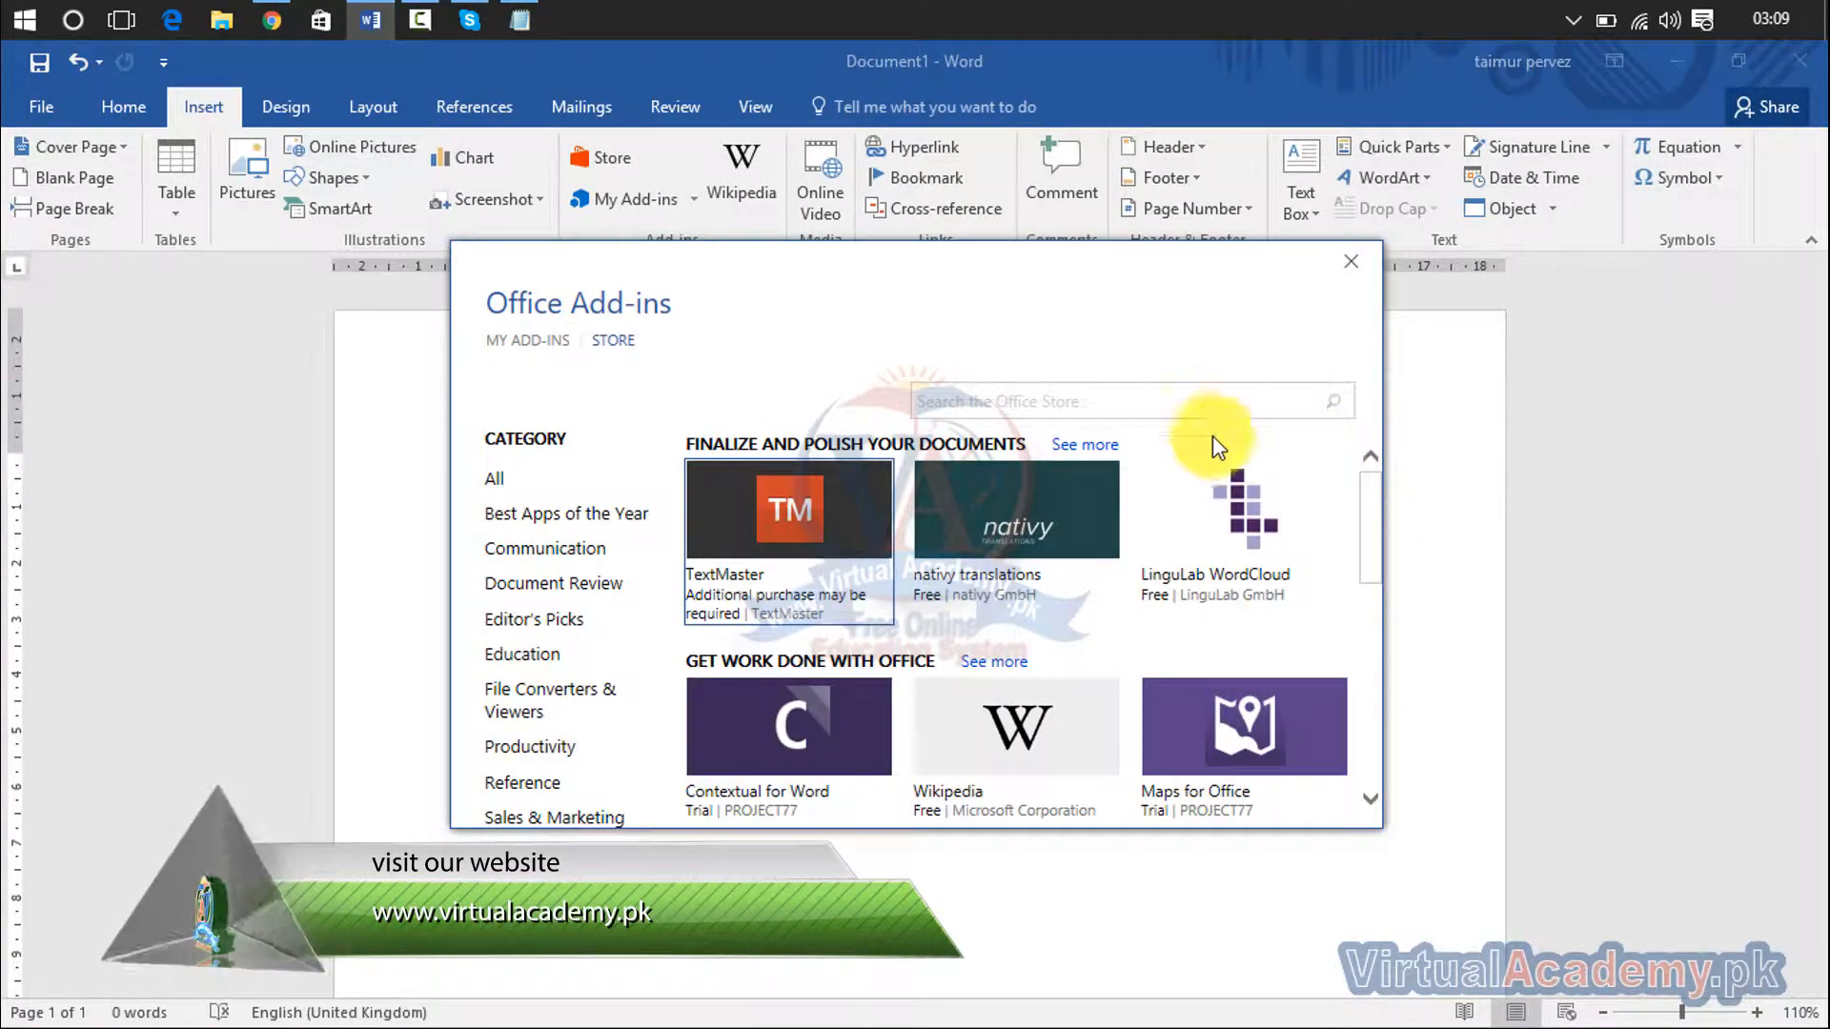
{"action": "left_click", "coordinate": [539, 621]}
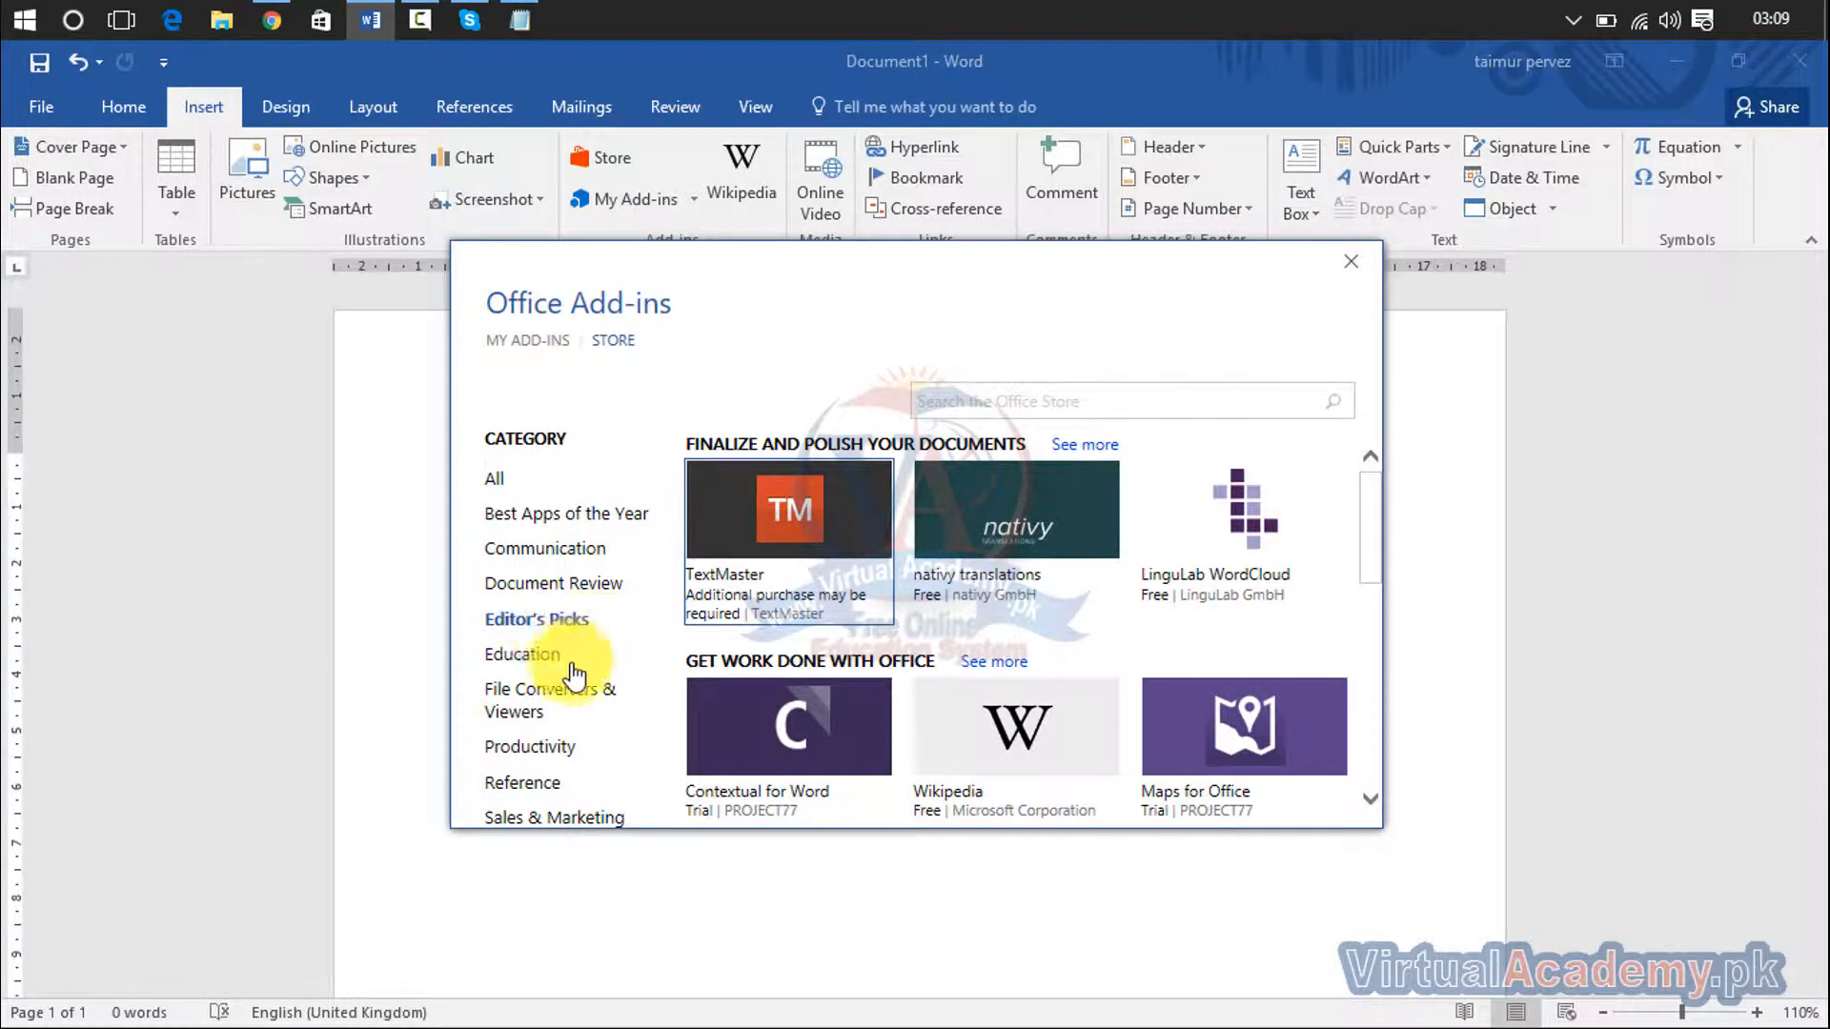
{"action": "left_click", "coordinate": [530, 655]}
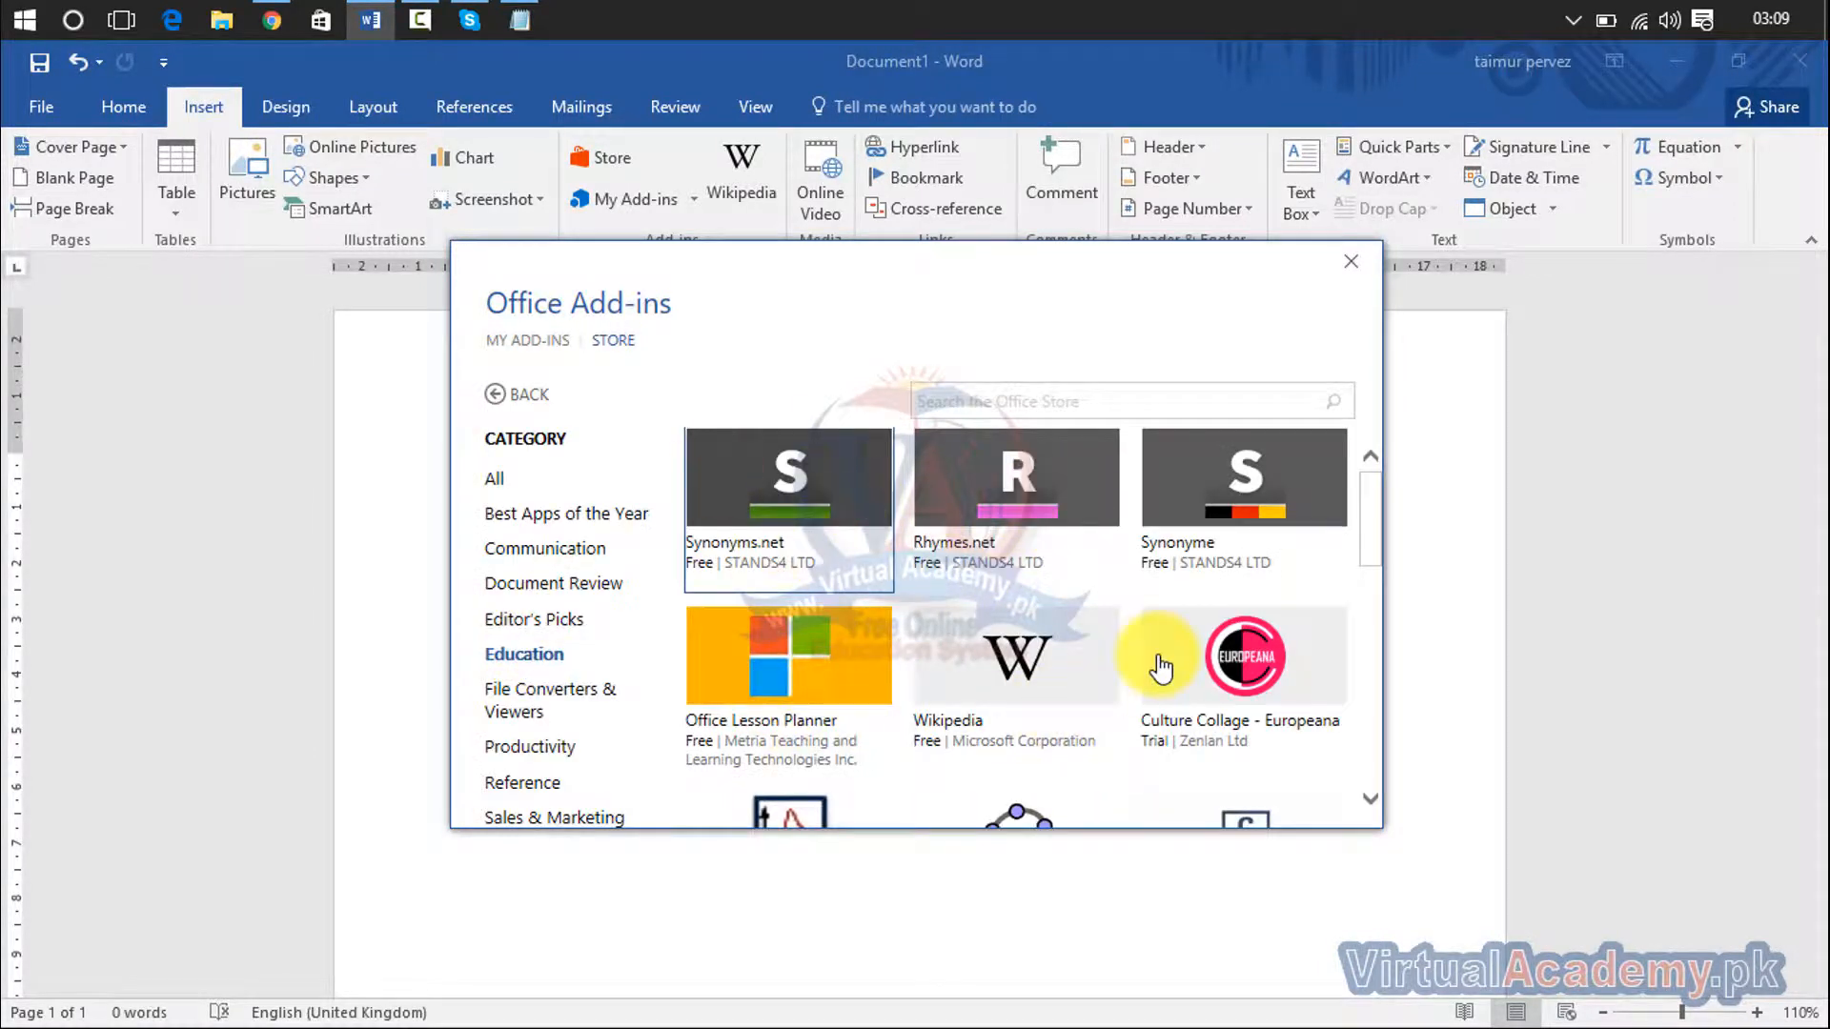
{"action": "left_click_drag", "start_coordinate": [1372, 533], "coordinate": [1357, 482]}
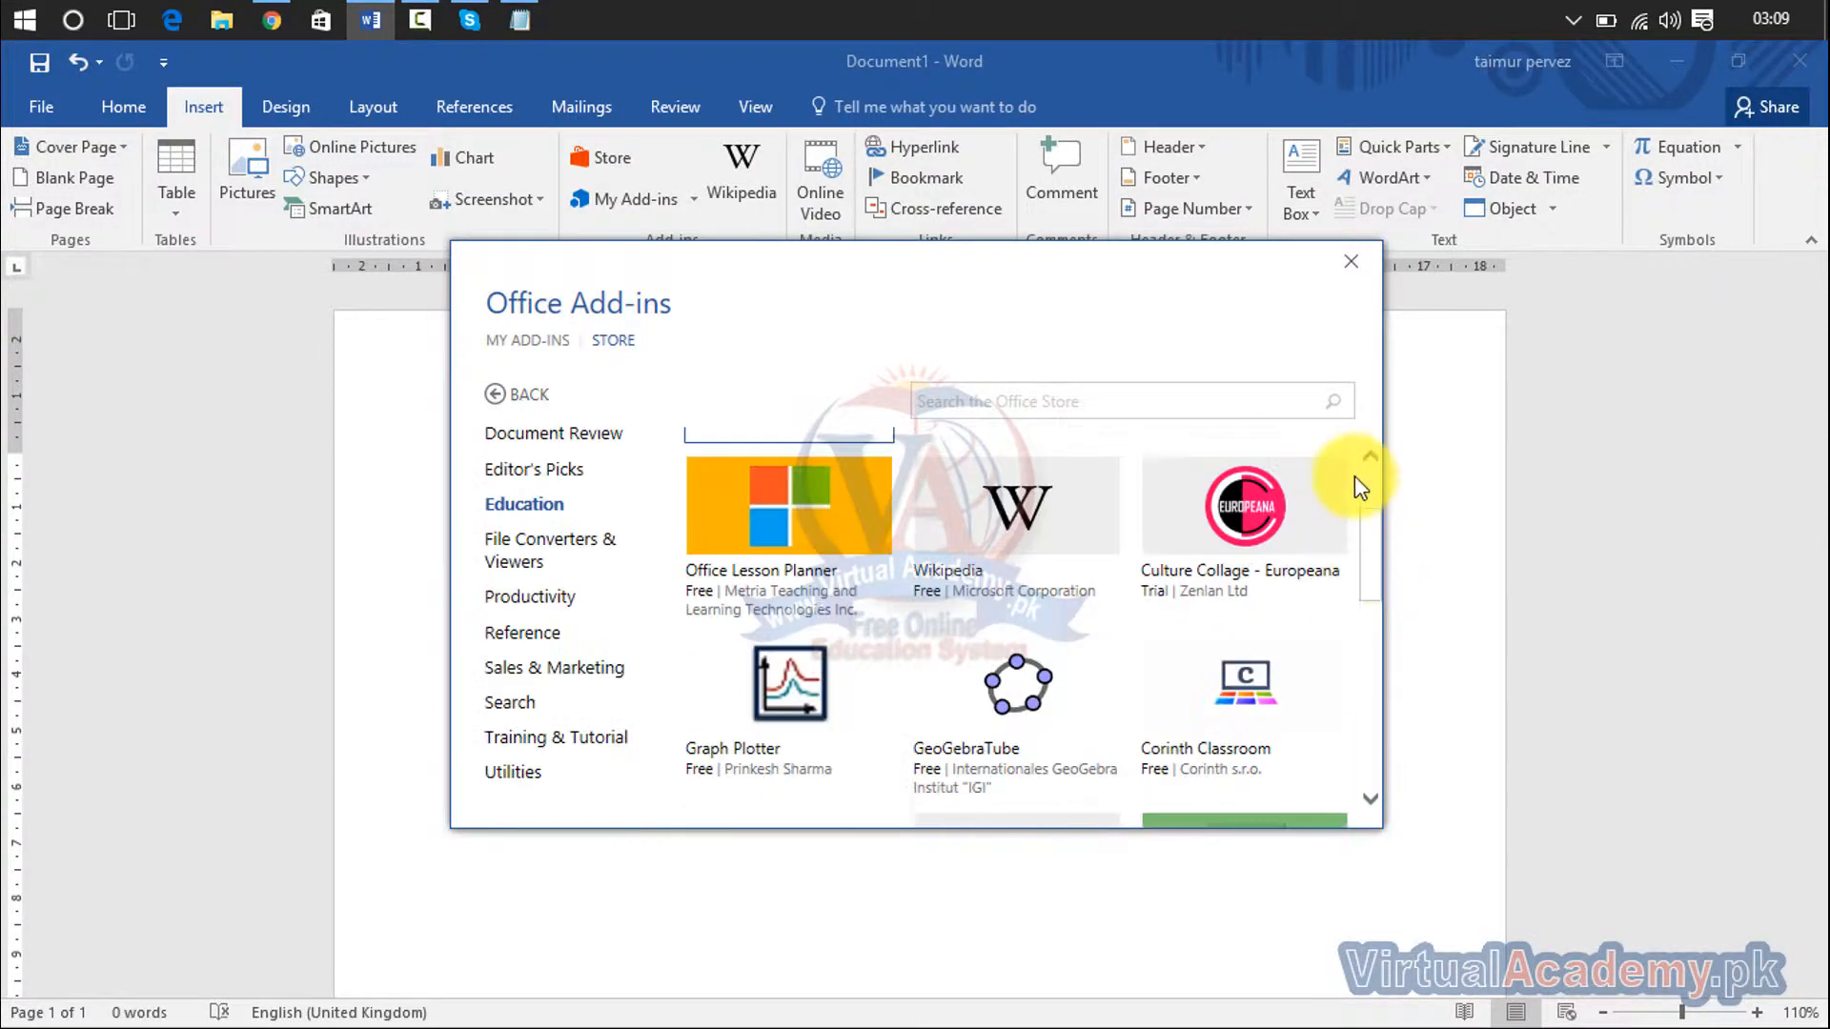
{"action": "left_click", "coordinate": [1351, 263]}
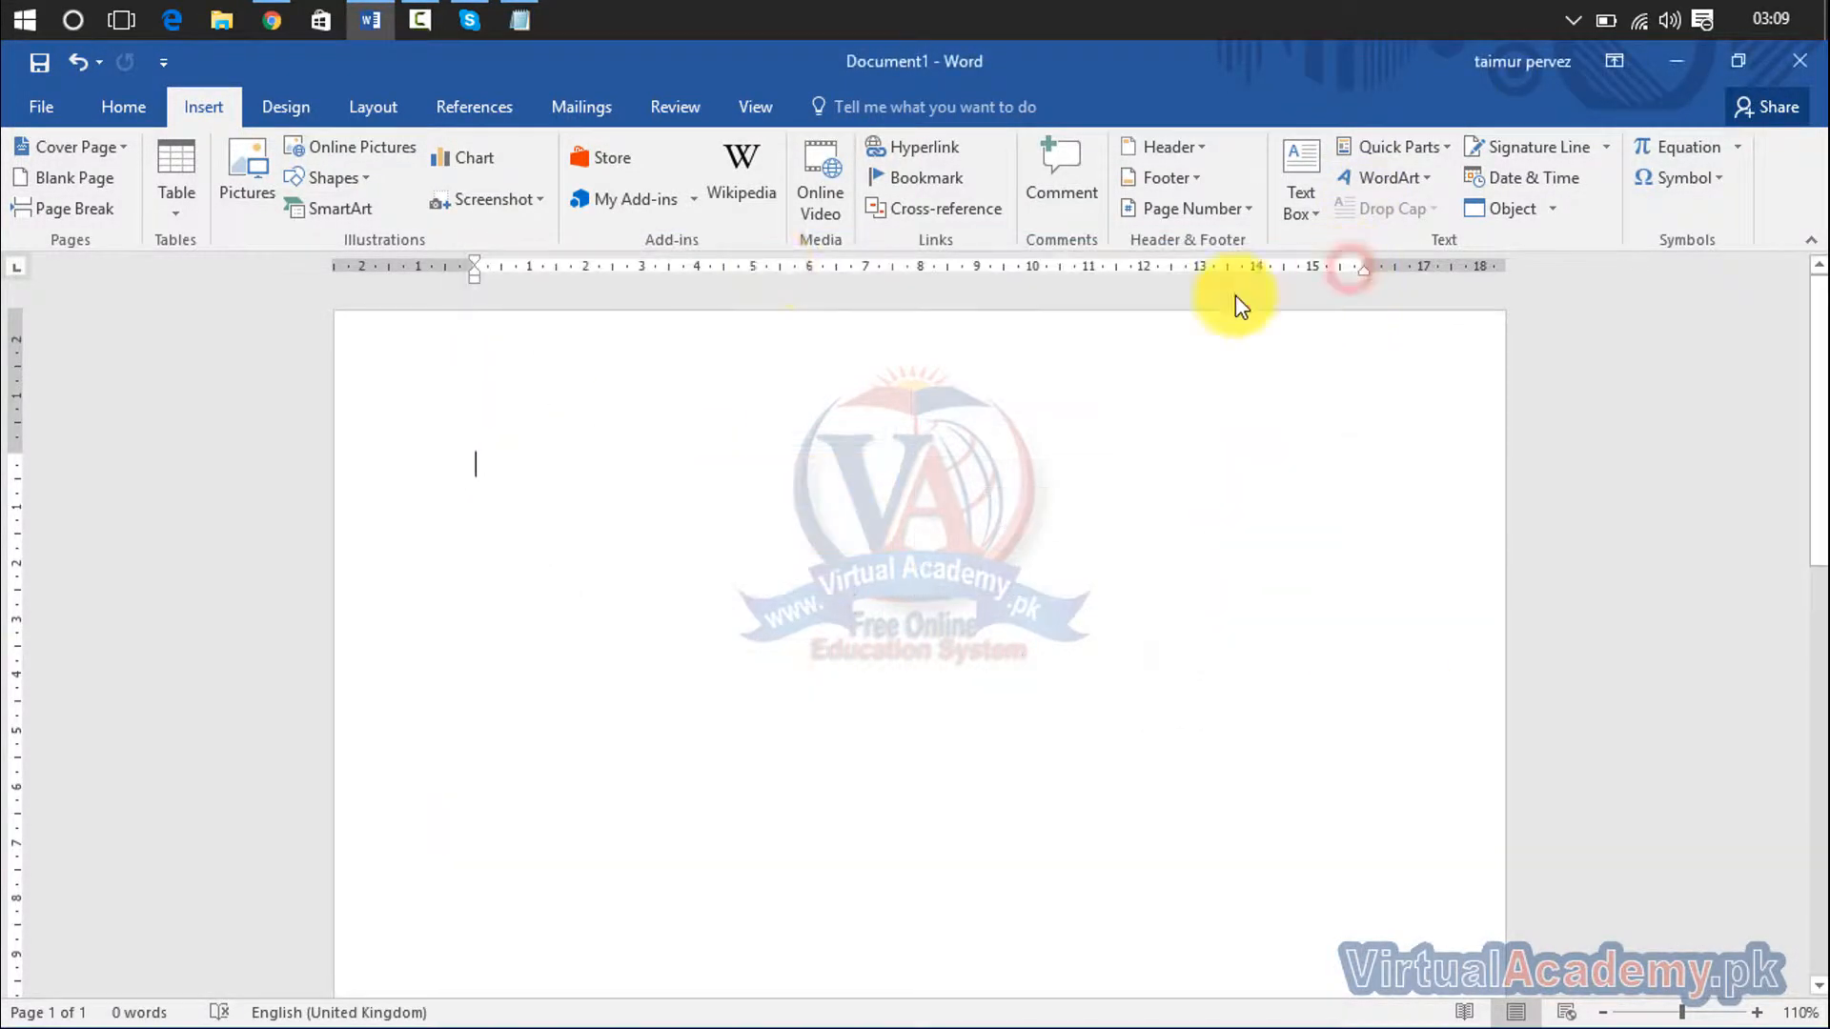
Step: Look through the store's Document Review add-ins, view the details of MOMA Resume Analyzer Lite, and close the add-ins window
{"action": "left_click", "coordinate": [664, 210]}
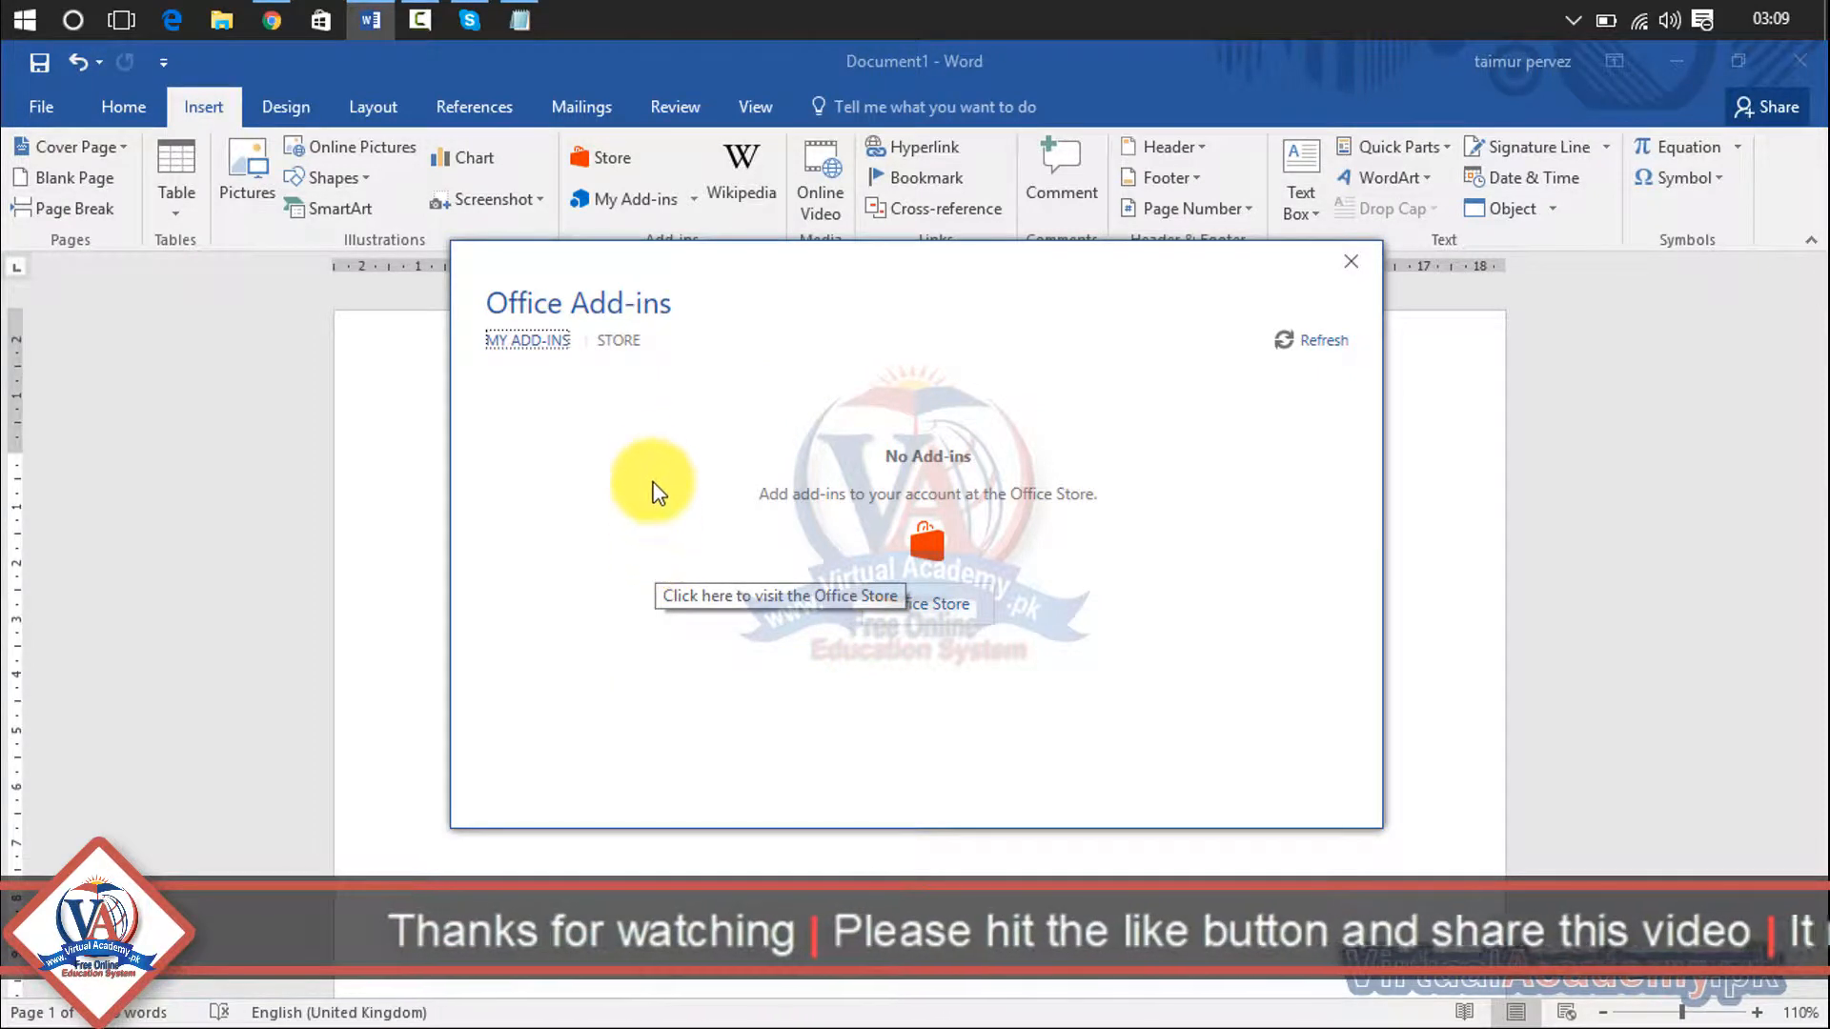
{"action": "left_click", "coordinate": [620, 351]}
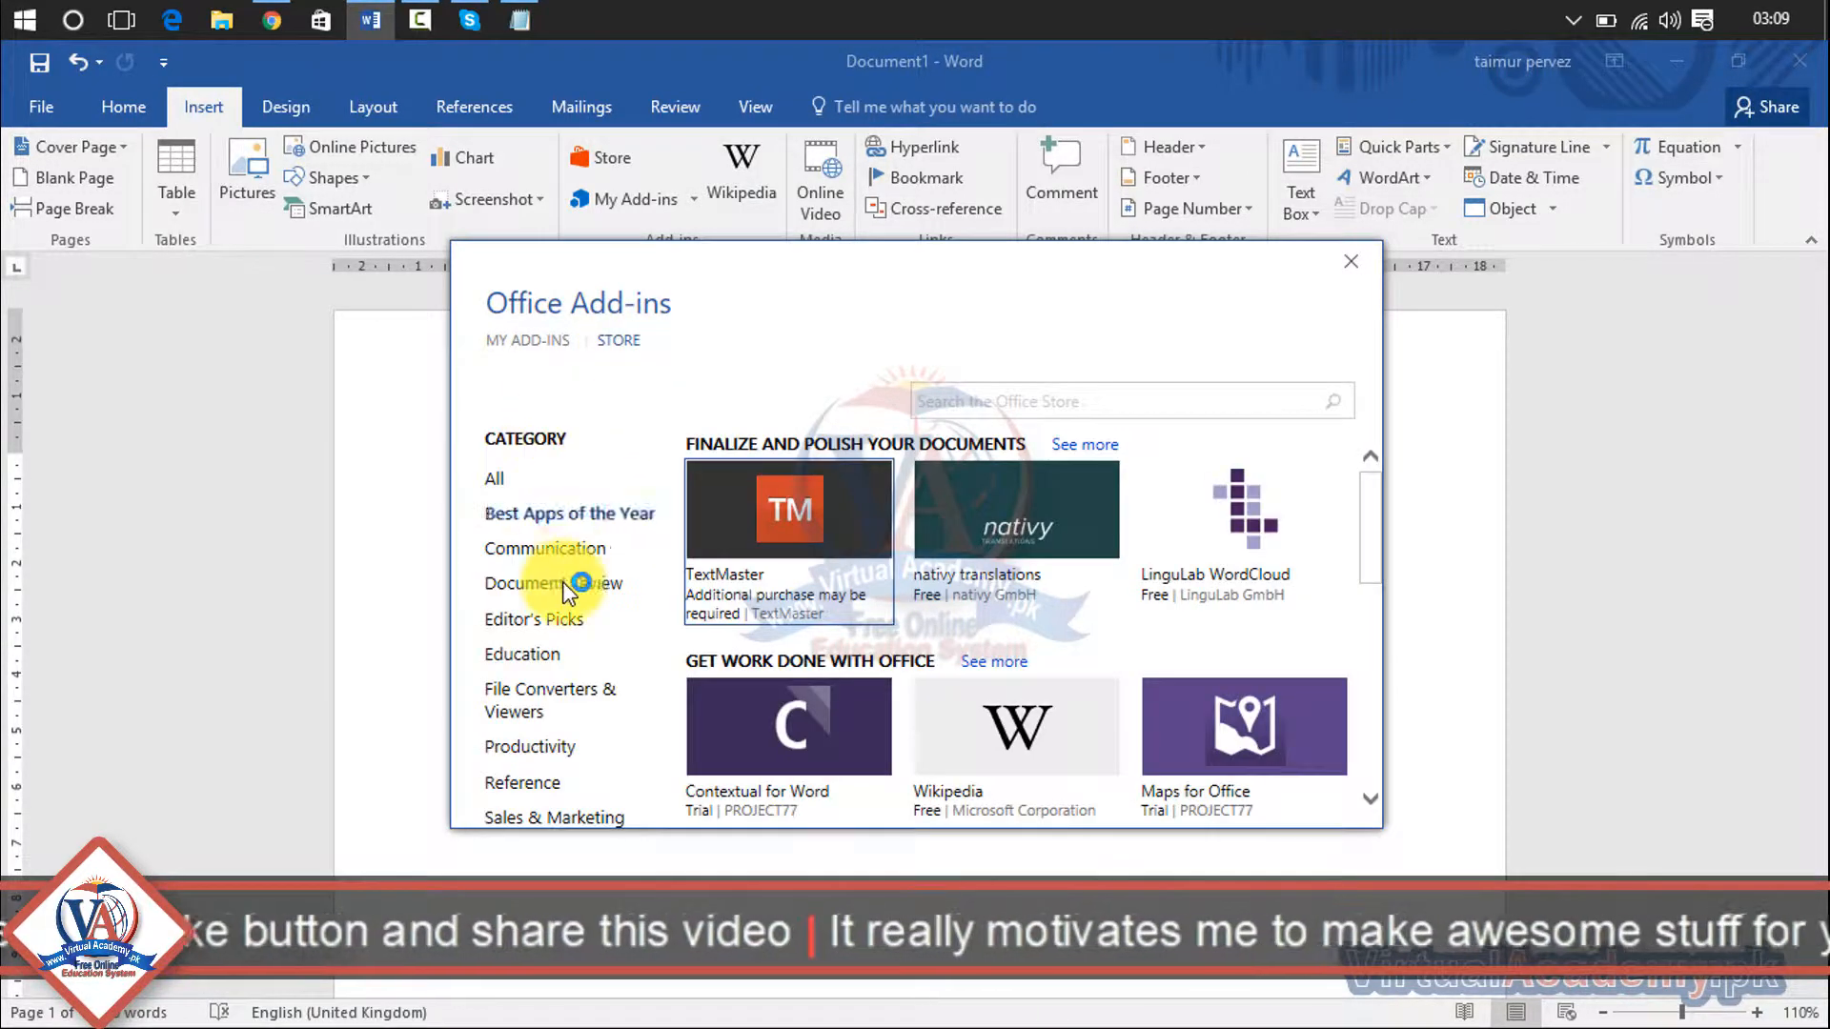
{"action": "left_click", "coordinate": [554, 589]}
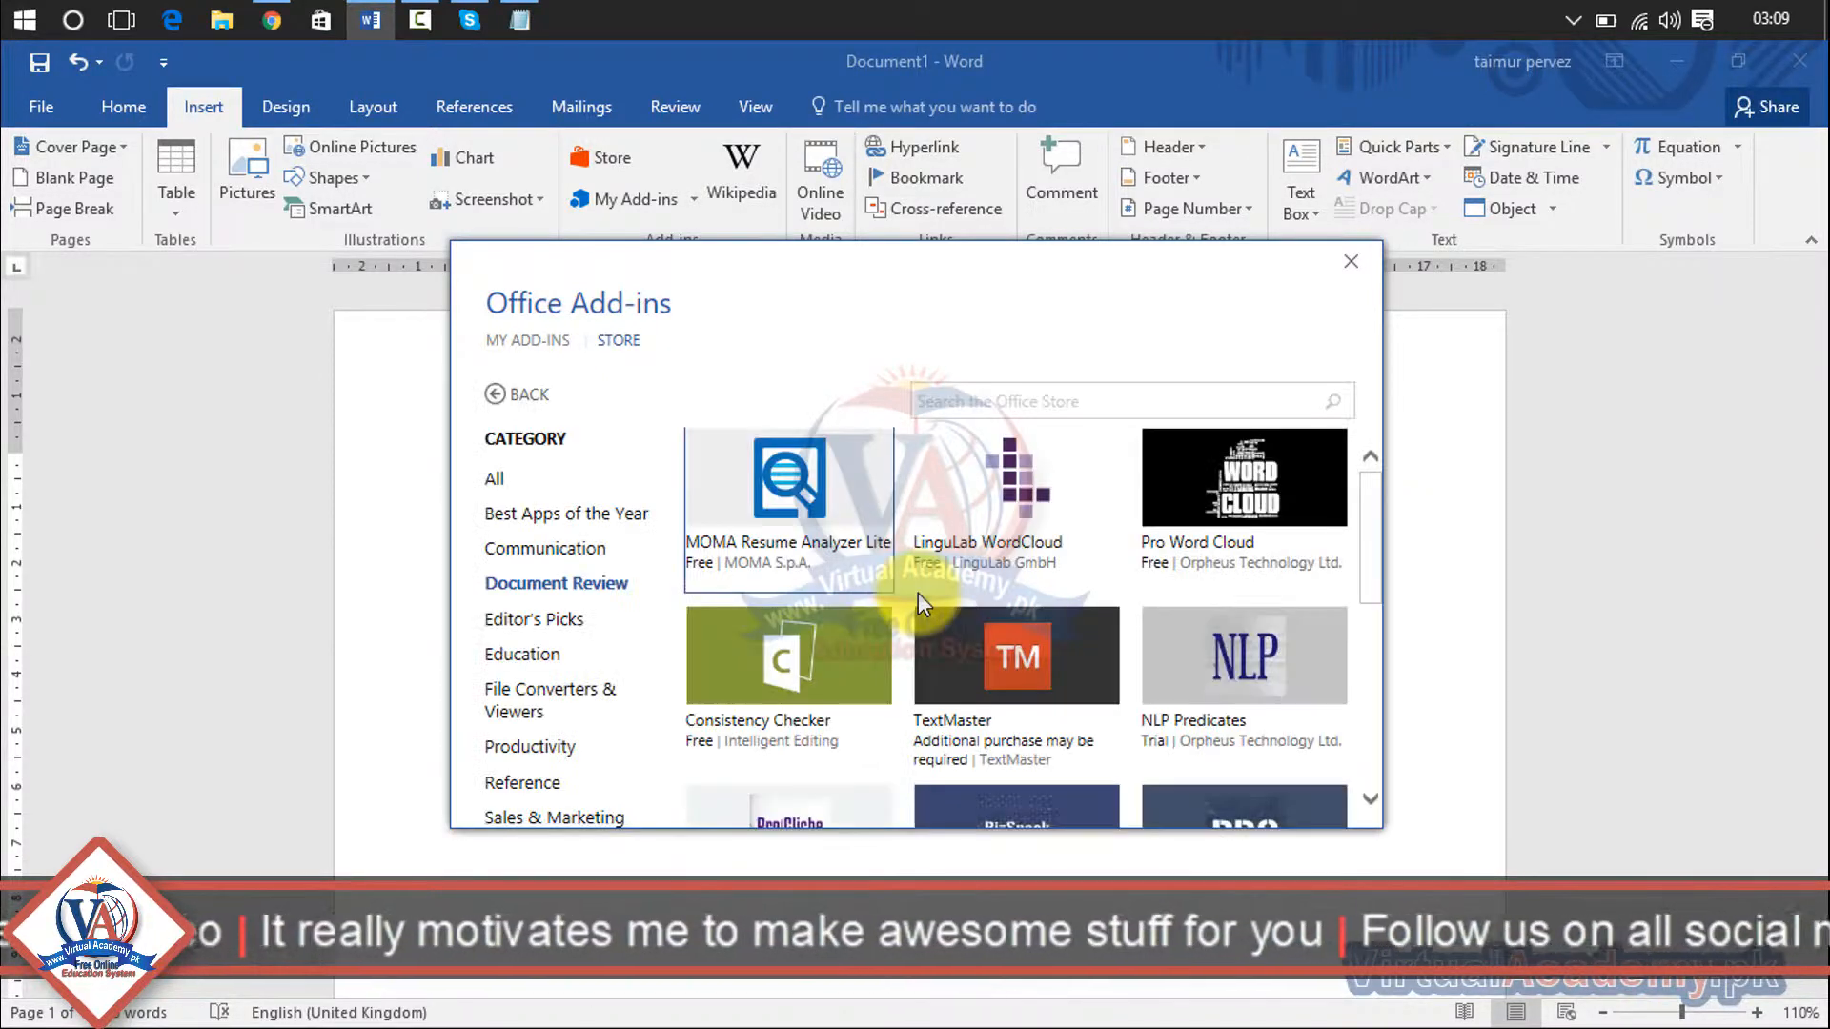
{"action": "left_click", "coordinate": [834, 517]}
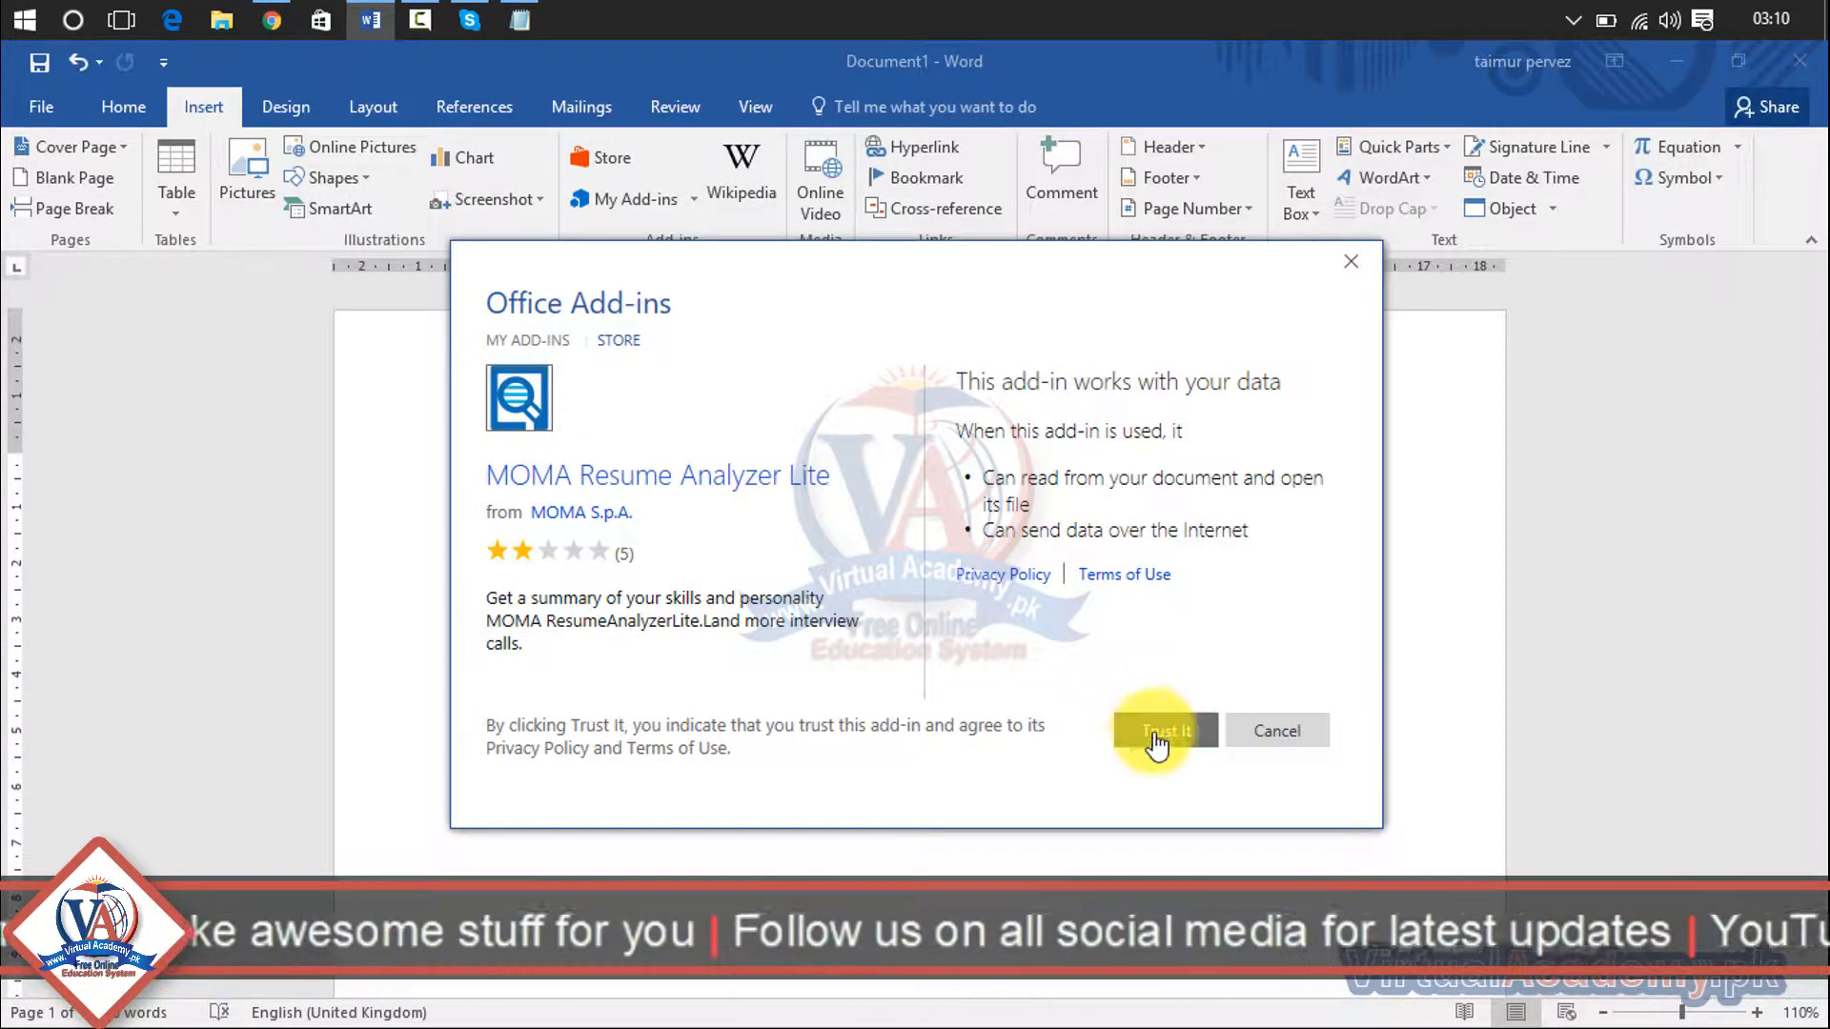
{"action": "left_click", "coordinate": [1212, 739]}
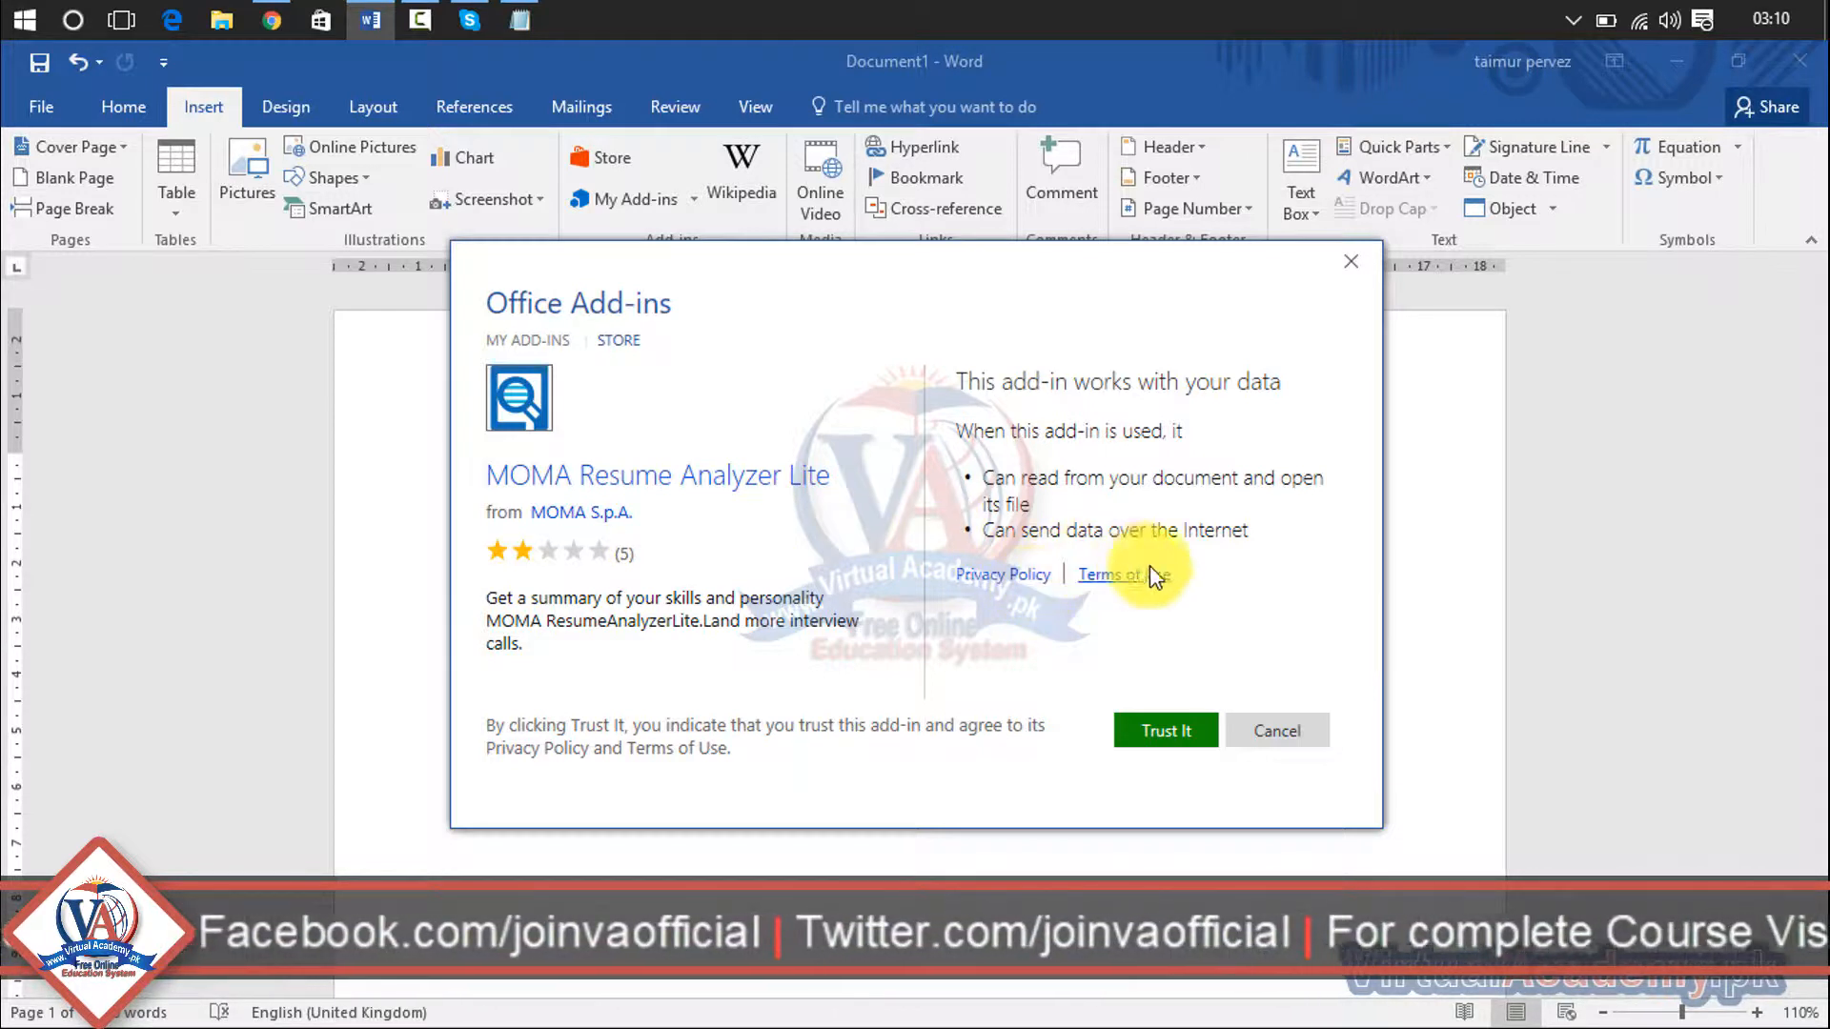
{"action": "left_click", "coordinate": [1354, 265]}
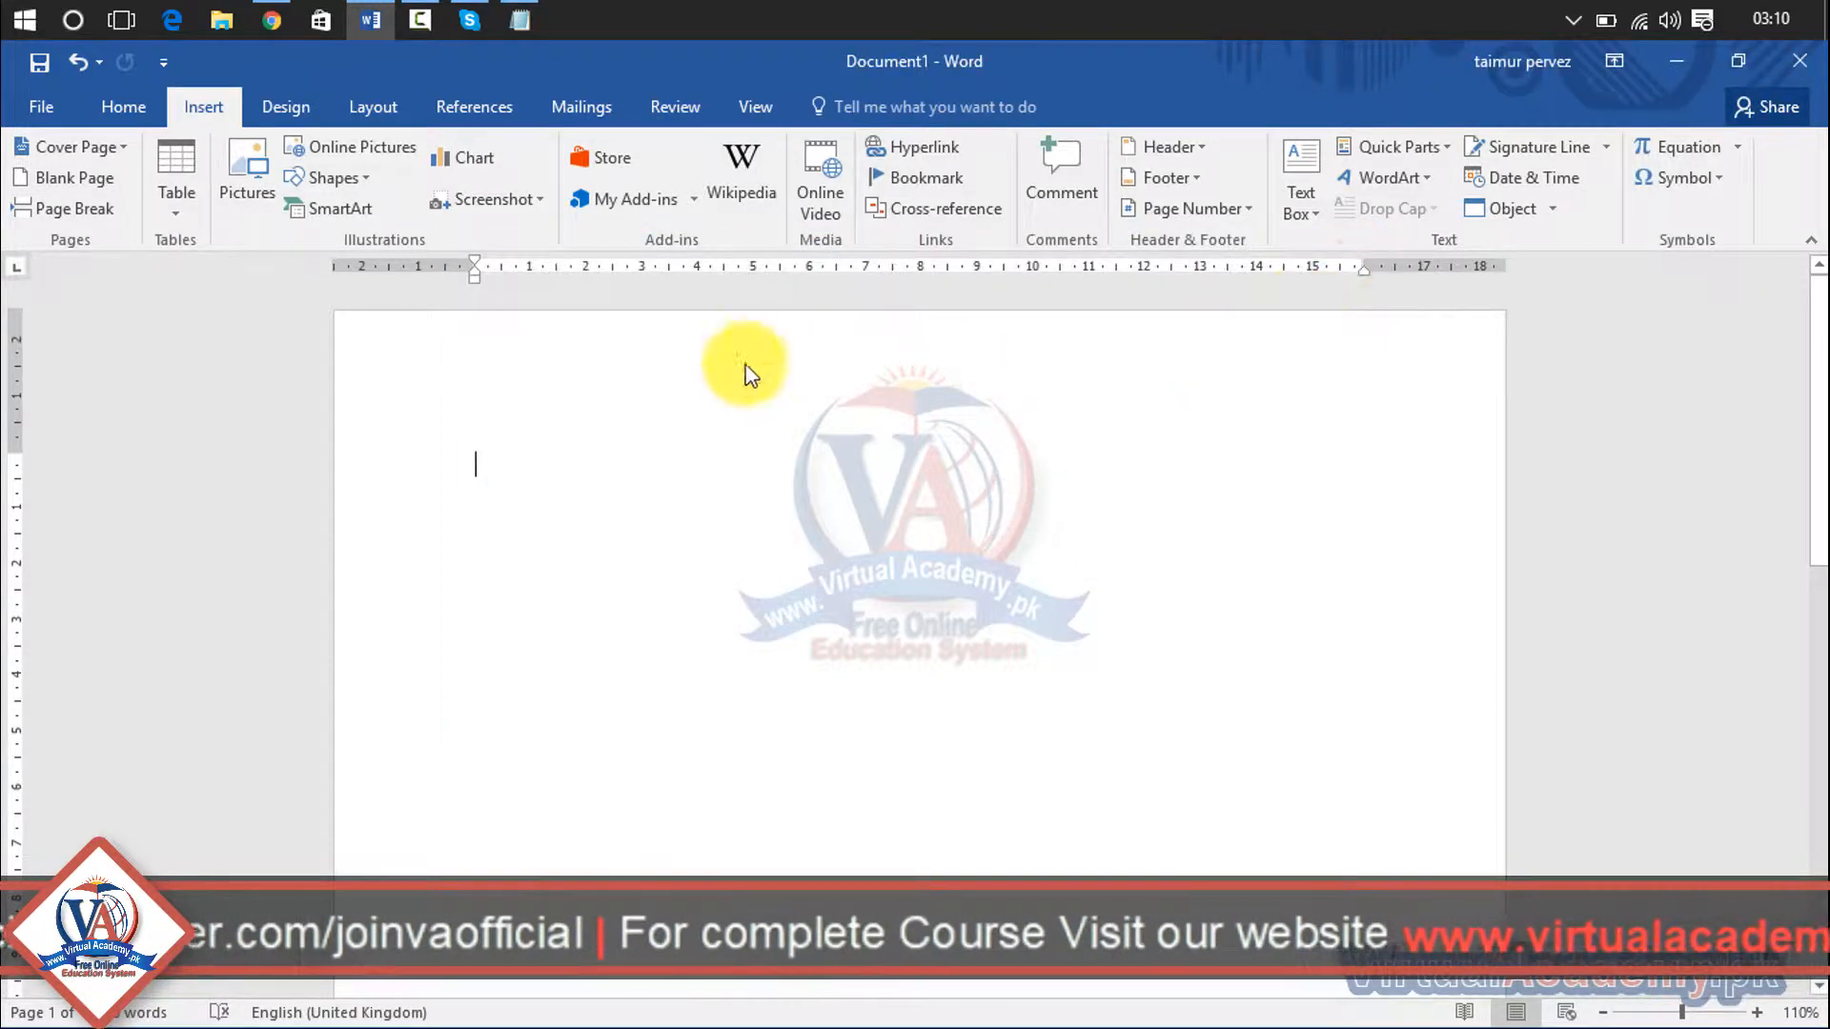
Step: Trust the Wikipedia add-in and use it to look up "microsoft office", closing the add-in after viewing the article
{"action": "left_click", "coordinate": [730, 170]}
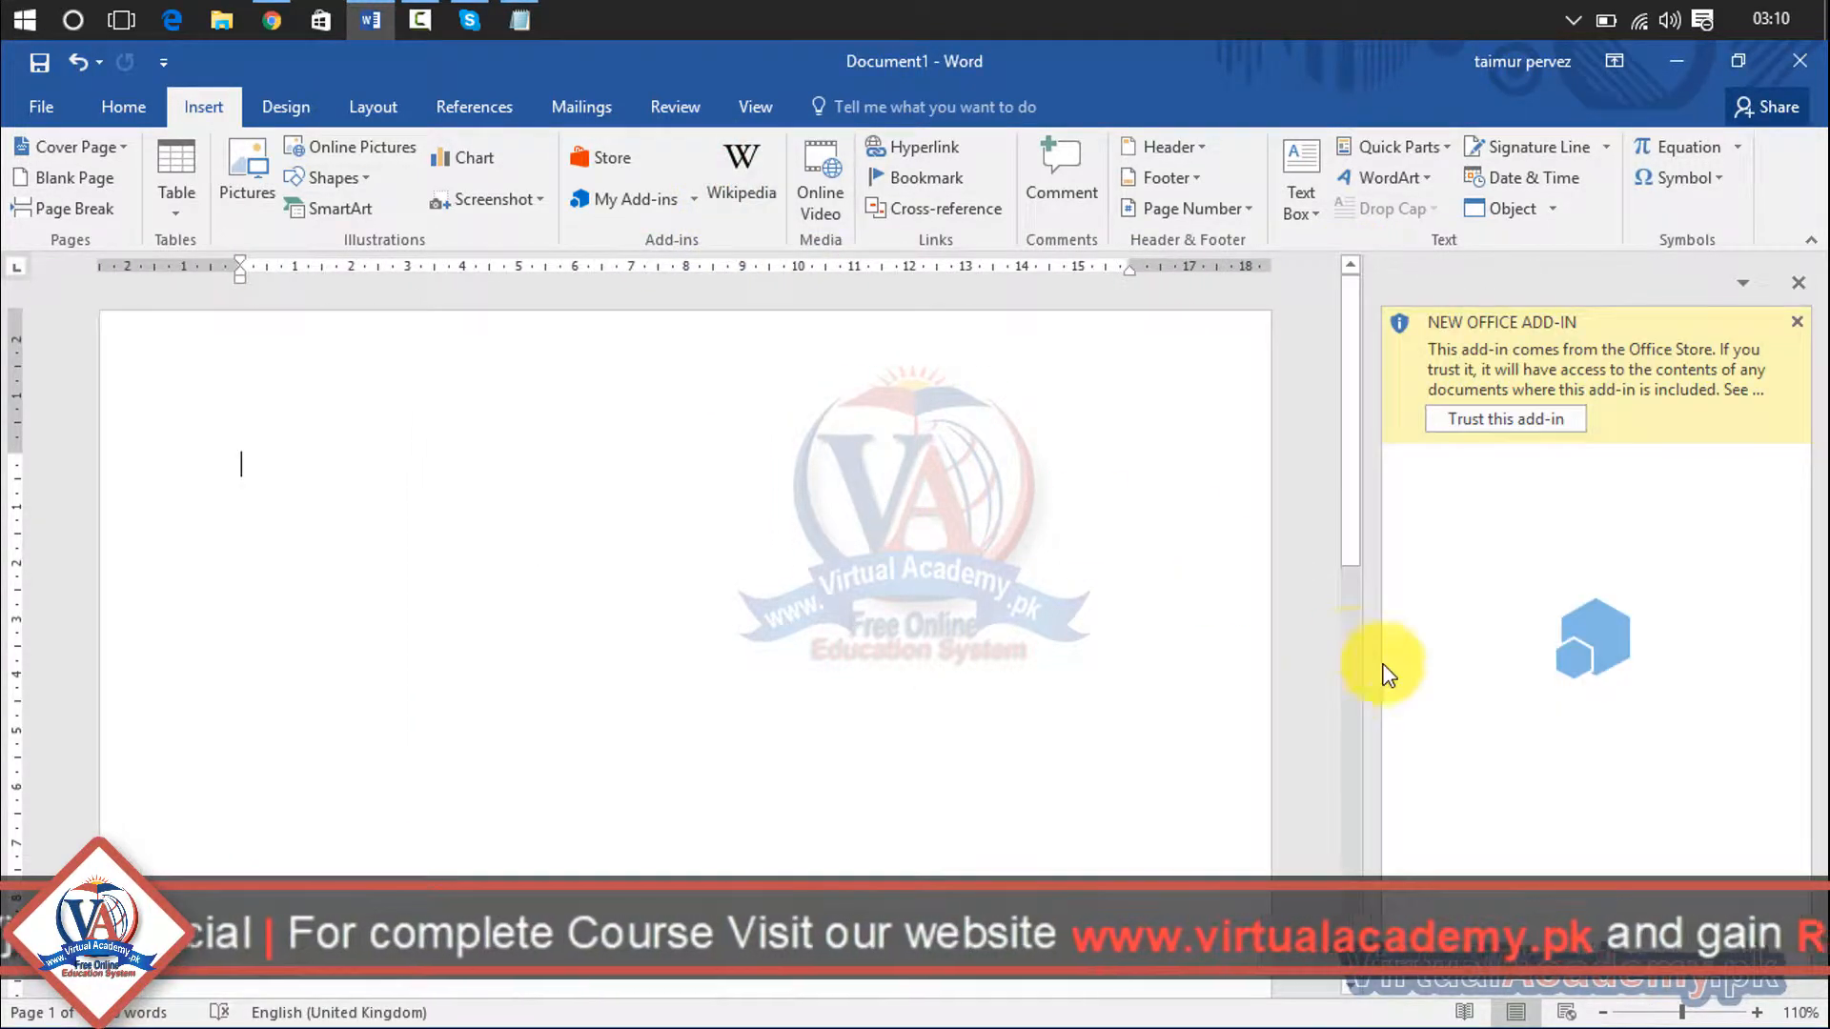
{"action": "left_click", "coordinate": [1480, 421]}
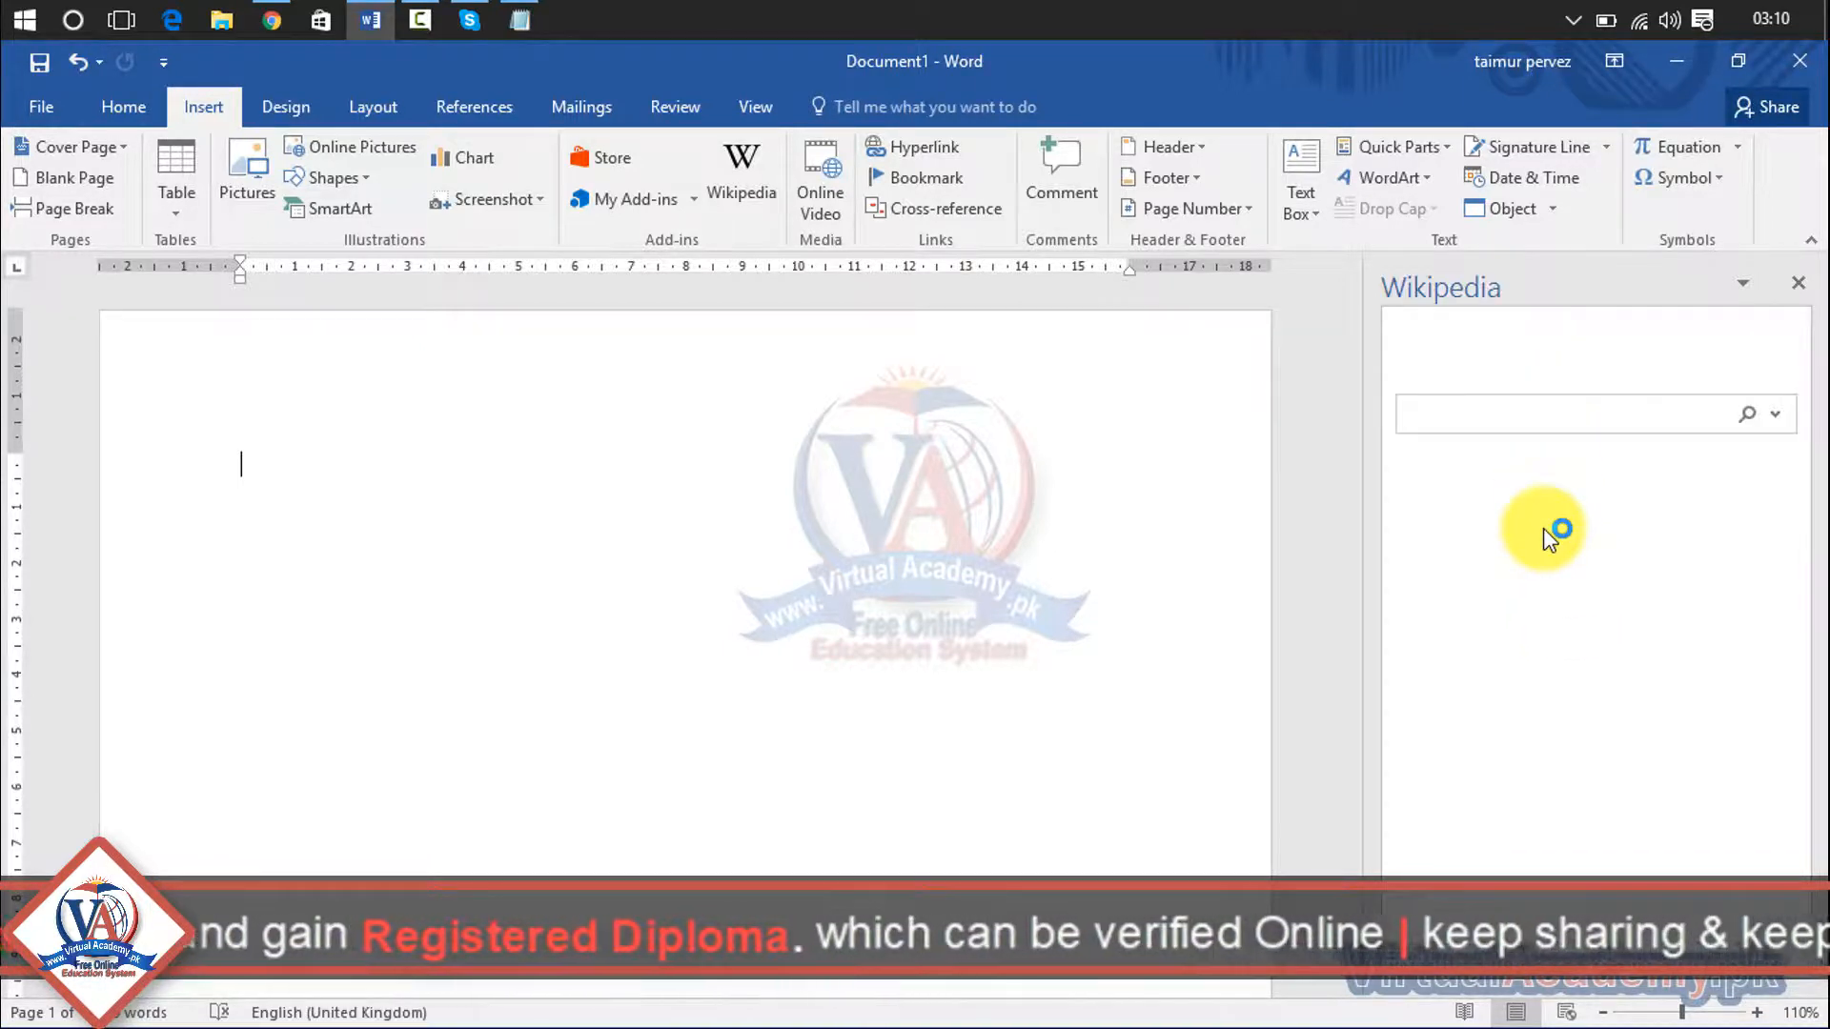
{"action": "left_click", "coordinate": [1525, 414]}
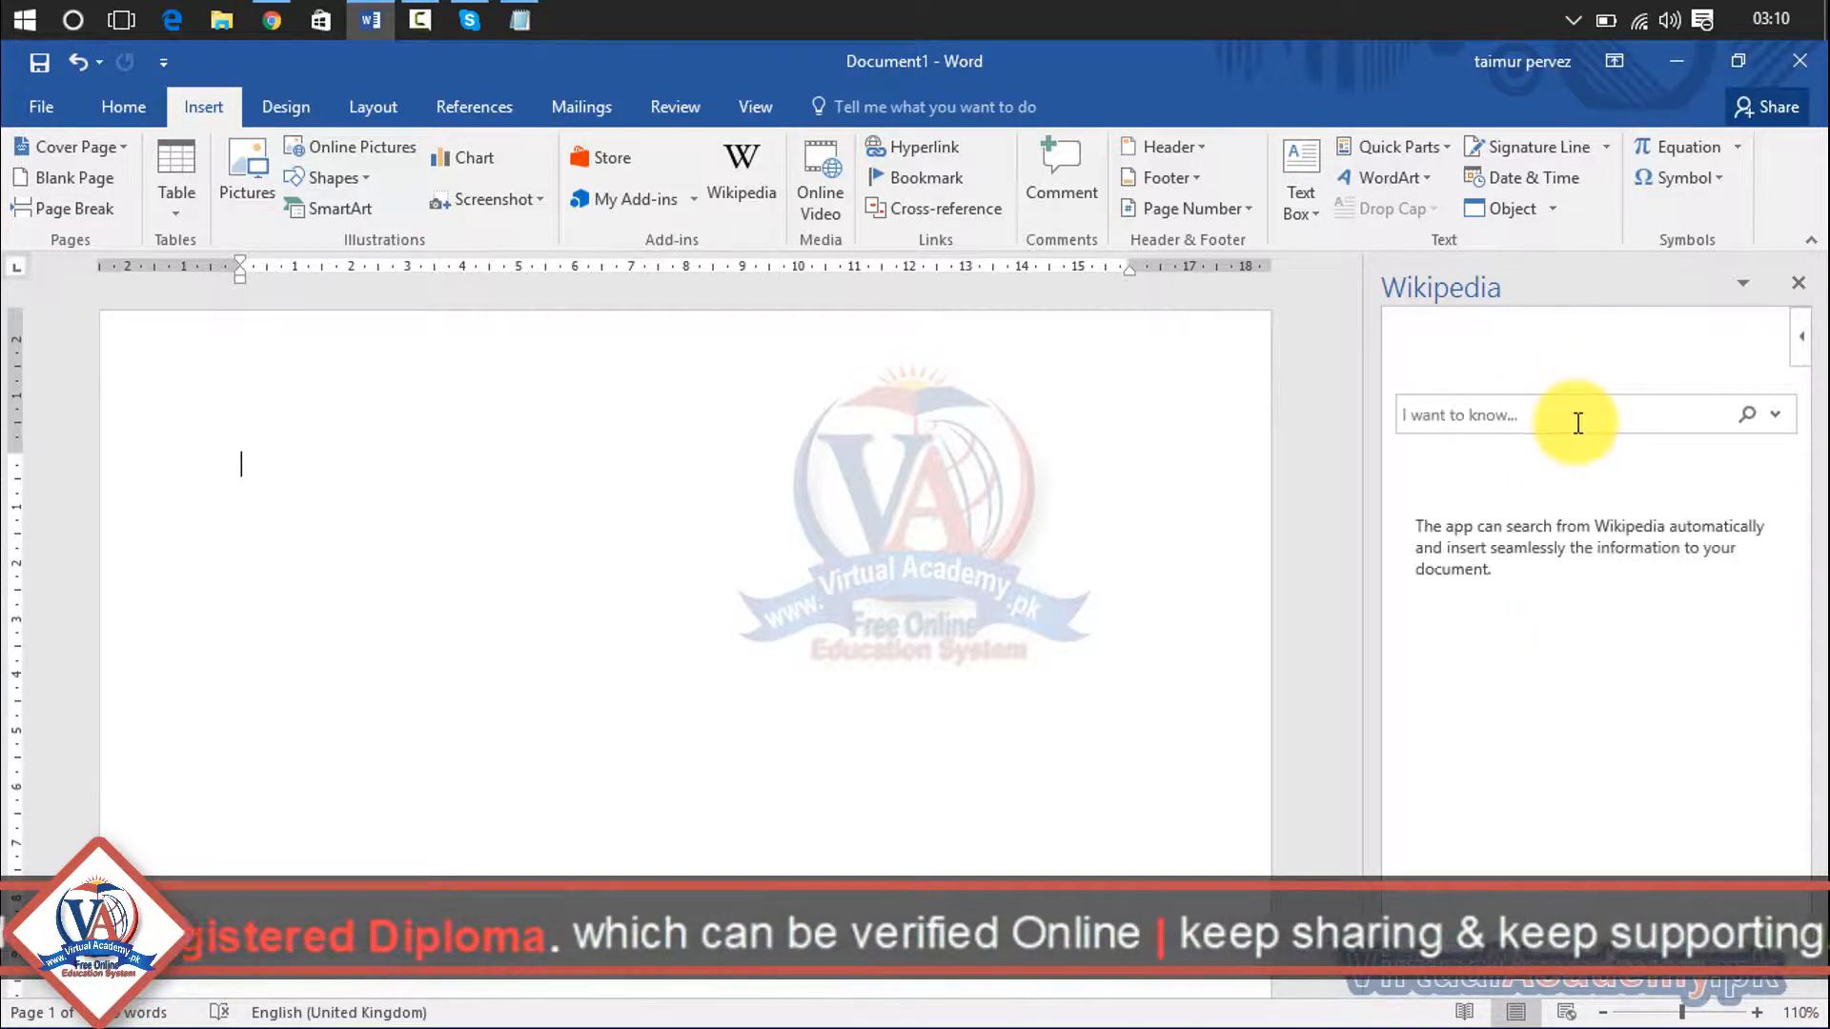
{"action": "left_click", "coordinate": [1571, 415]}
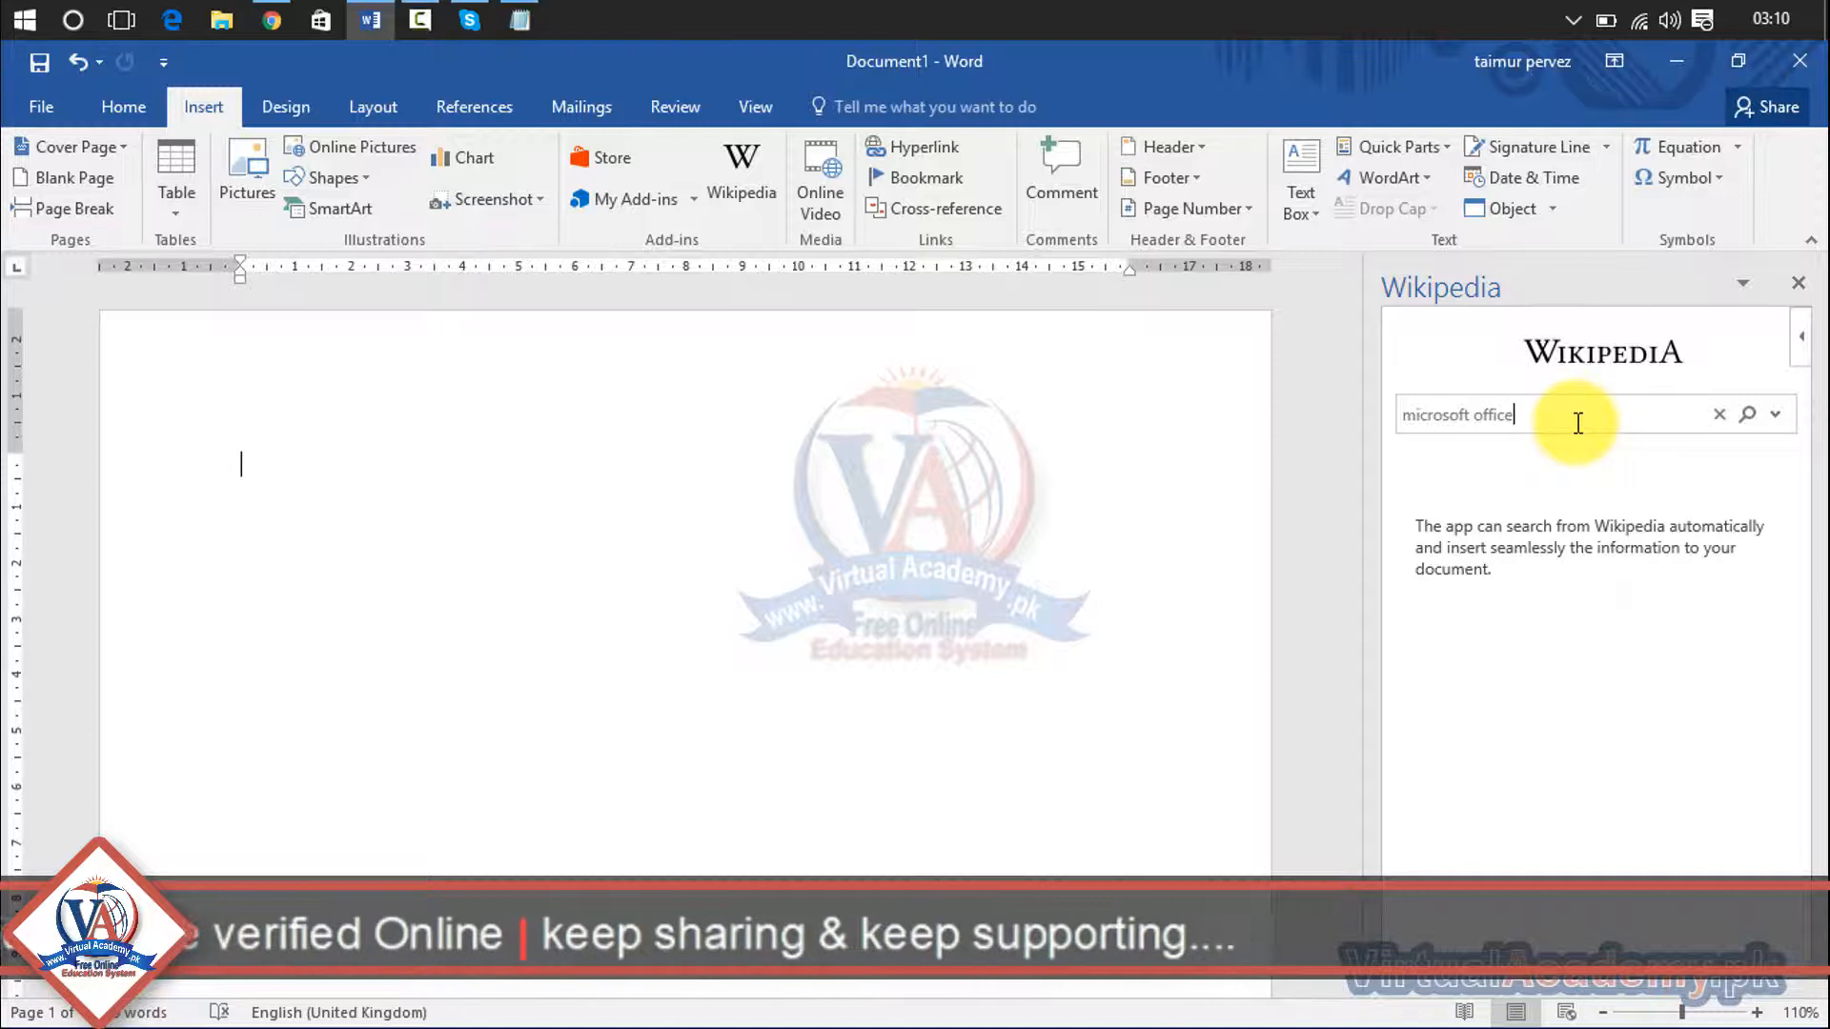
{"action": "type", "text": "microsoft office"}
{"action": "key", "text": "Return"}
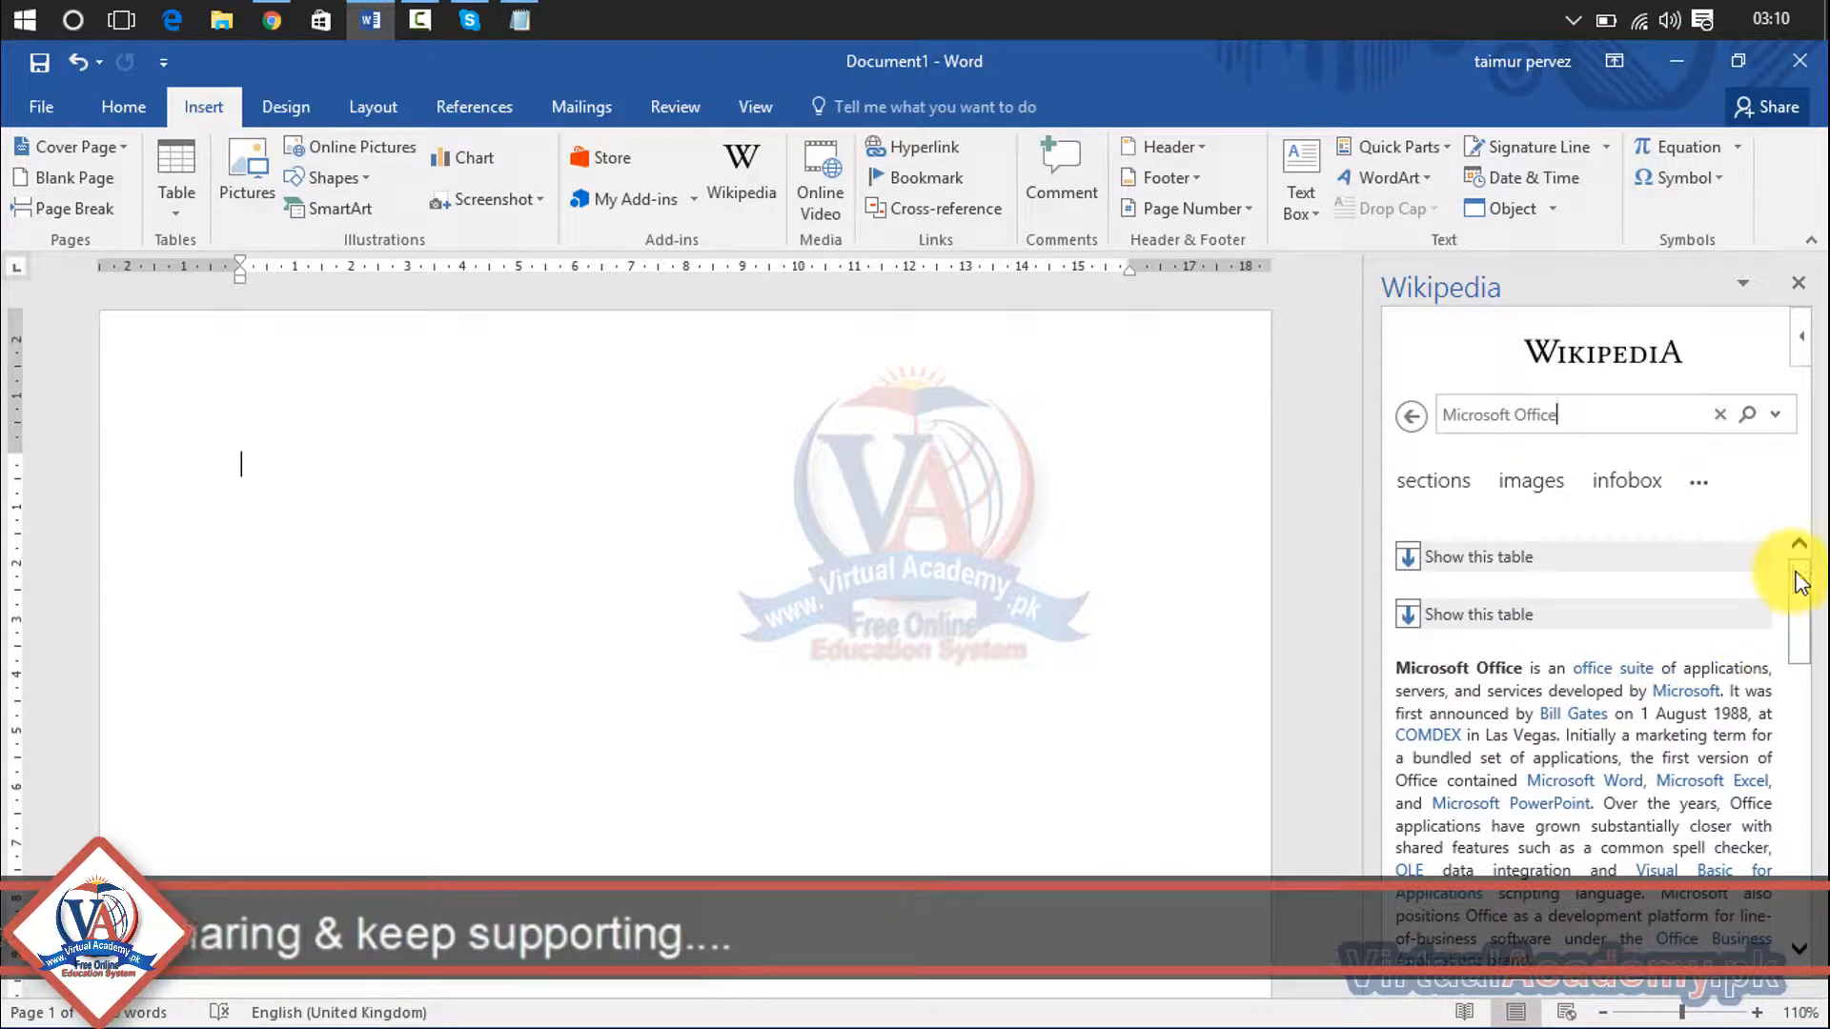
{"action": "mouse_move", "coordinate": [1796, 577]}
{"action": "left_mouse_down"}
{"action": "mouse_move", "coordinate": [1808, 829]}
{"action": "mouse_move", "coordinate": [1810, 564]}
{"action": "left_mouse_up"}
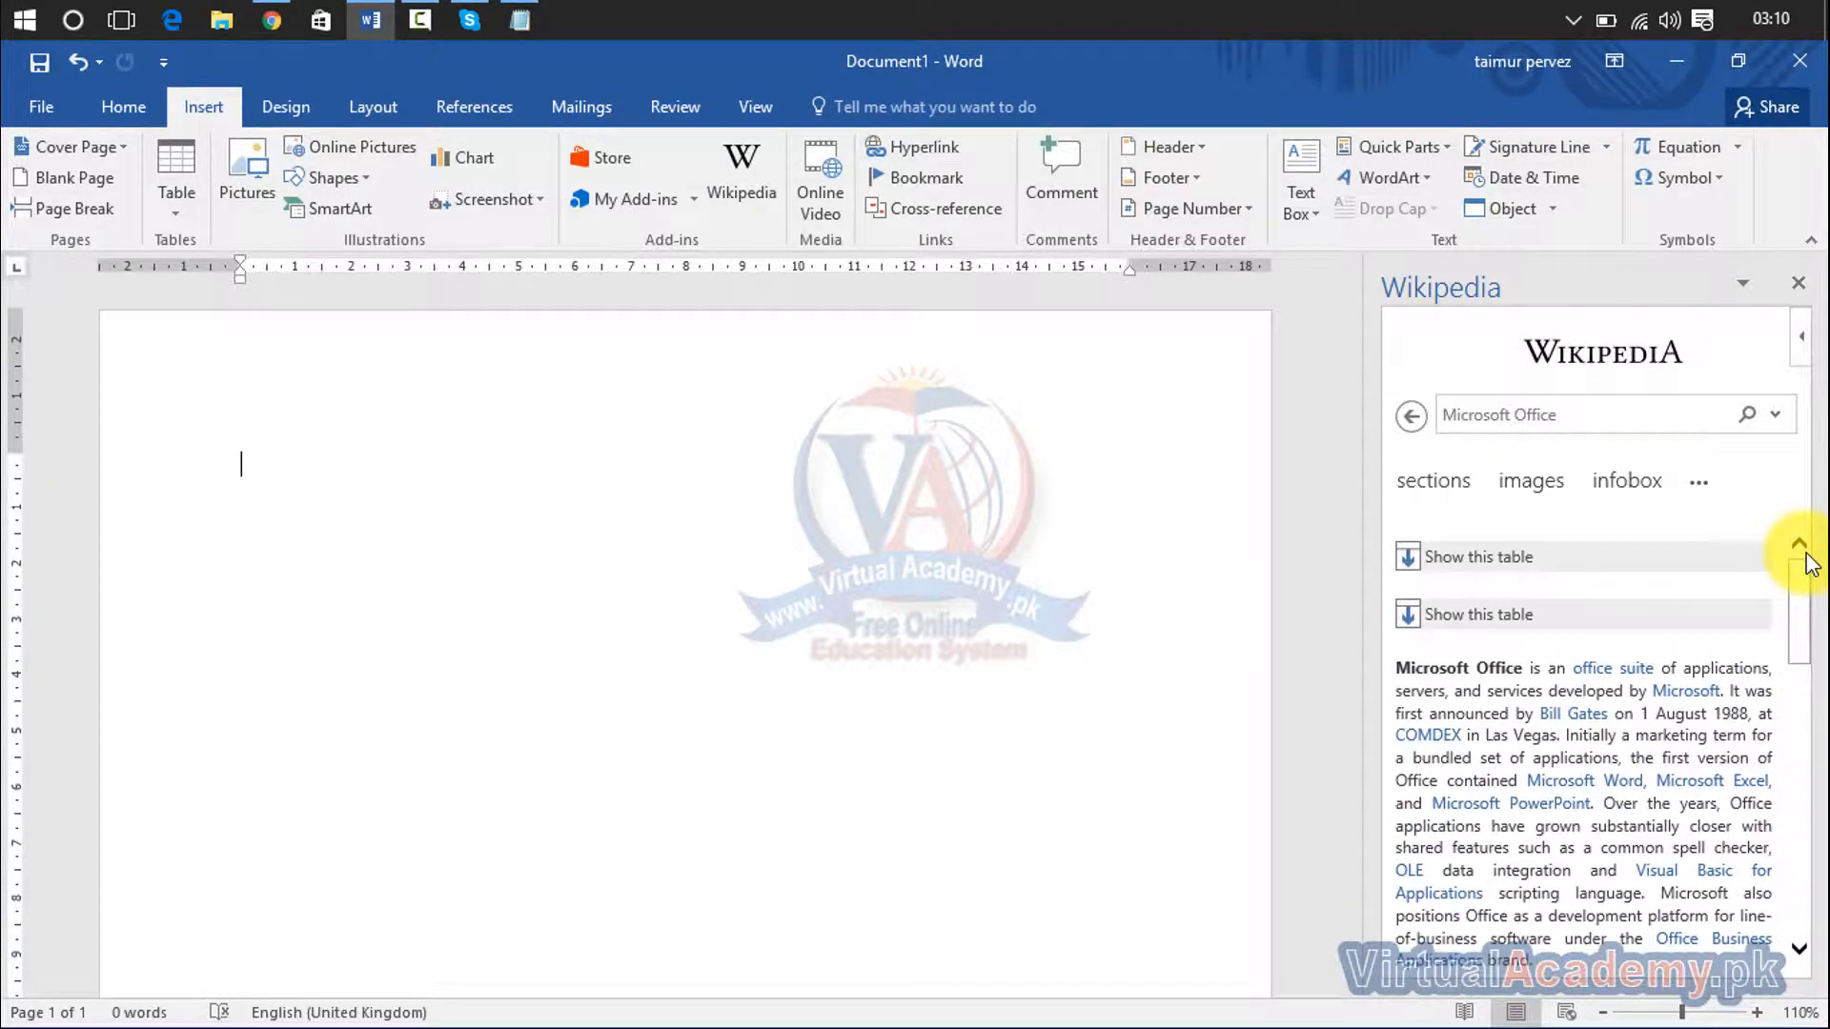
{"action": "left_click", "coordinate": [1796, 288]}
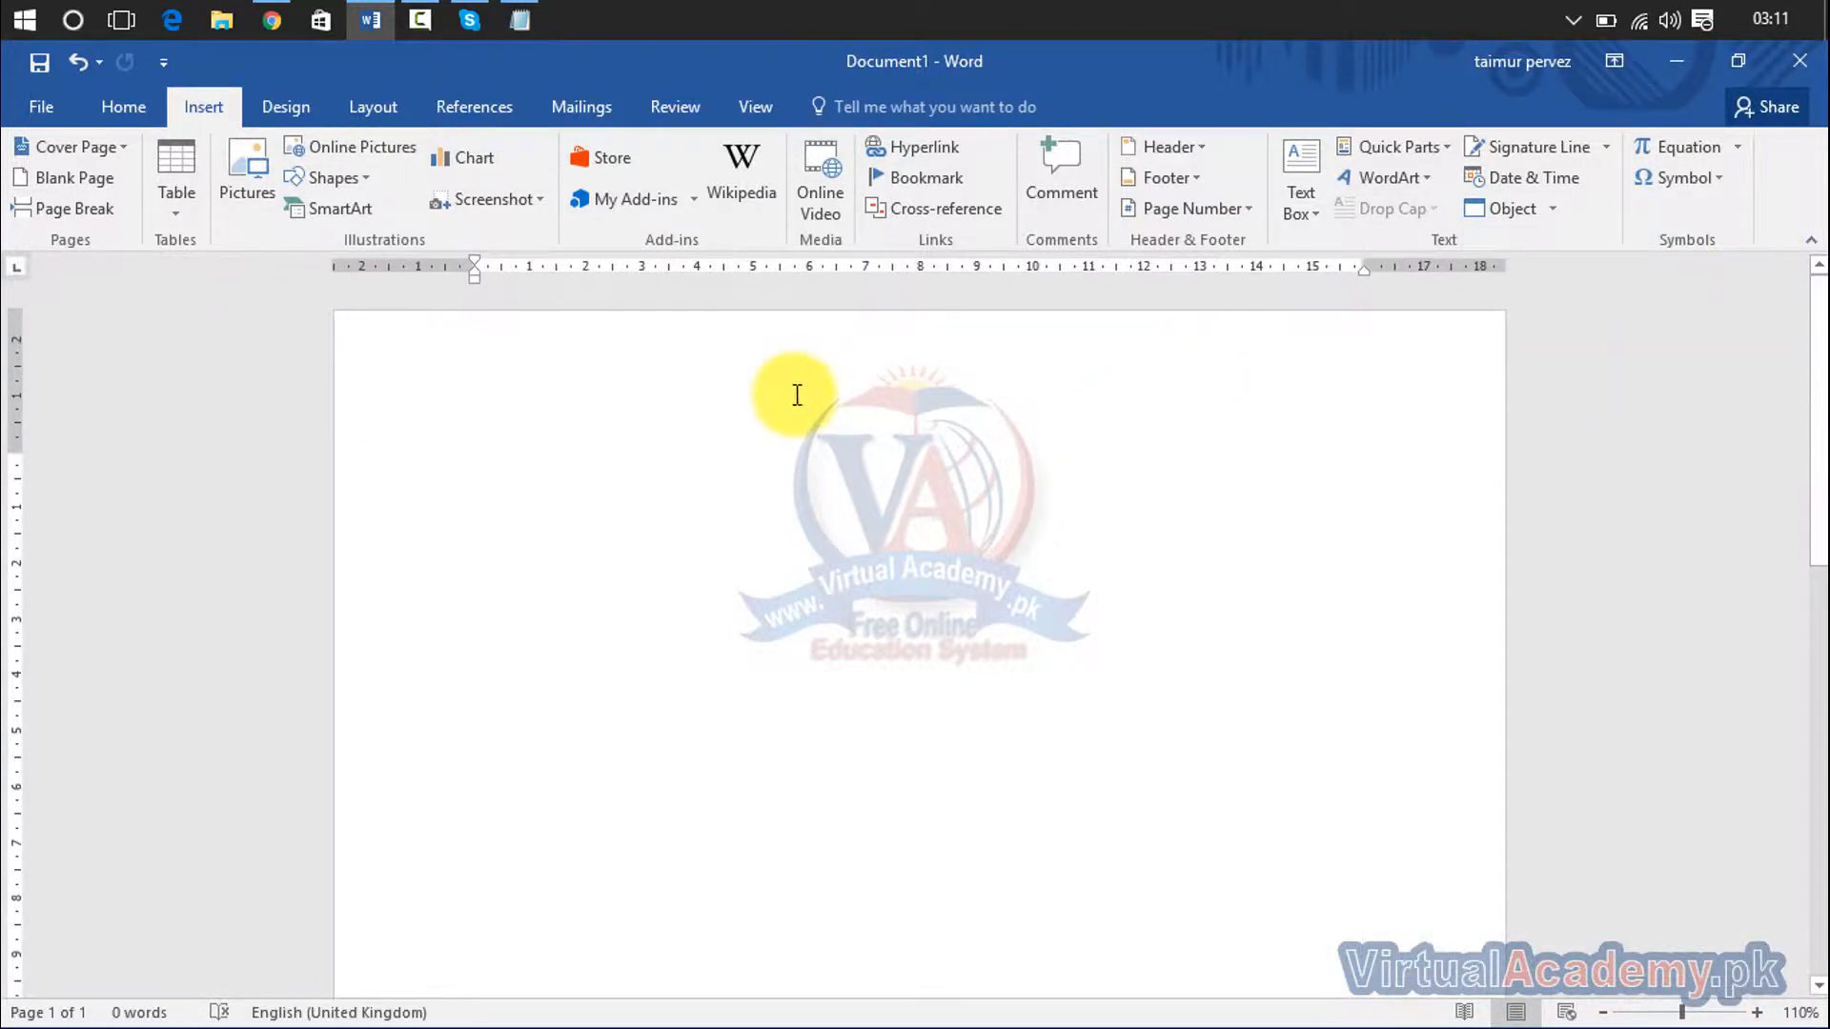
Step: Insert the YouTube video "How to Download Microsoft Office 2016 Full Version for free", found by searching for "microsoft office"
{"action": "left_click", "coordinate": [821, 200]}
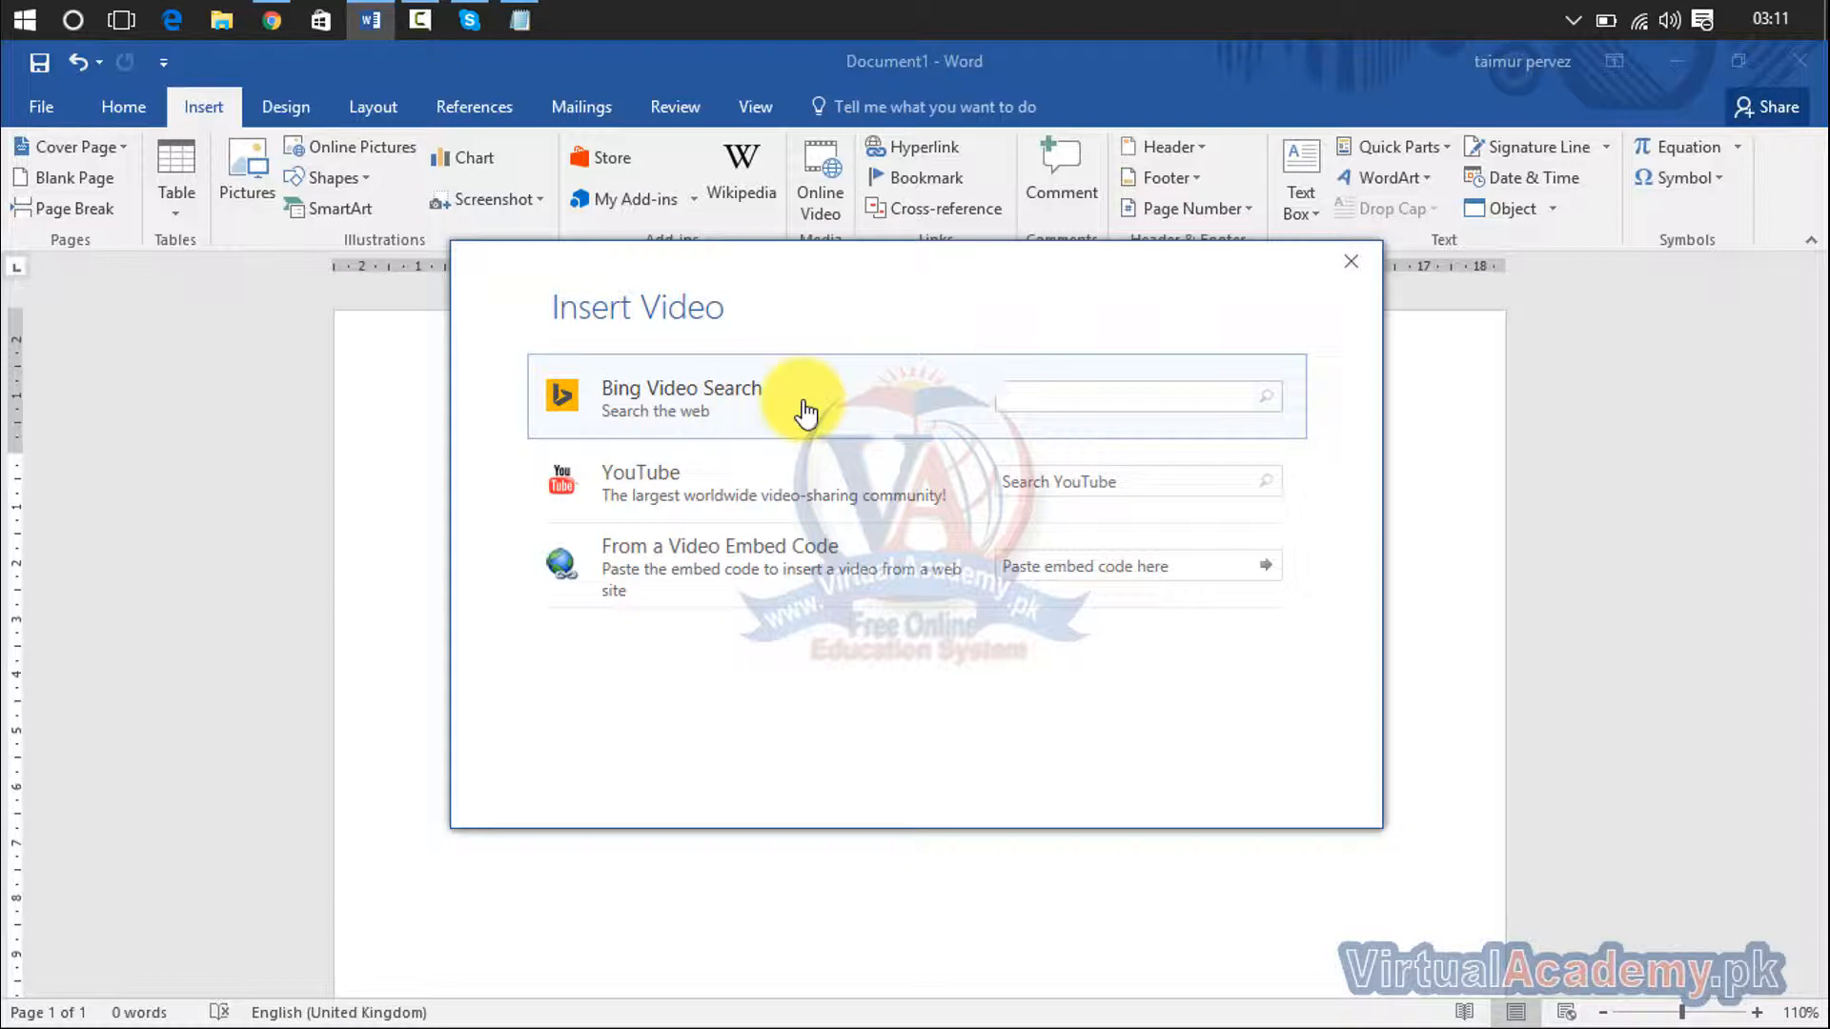
{"action": "left_click", "coordinate": [1090, 480]}
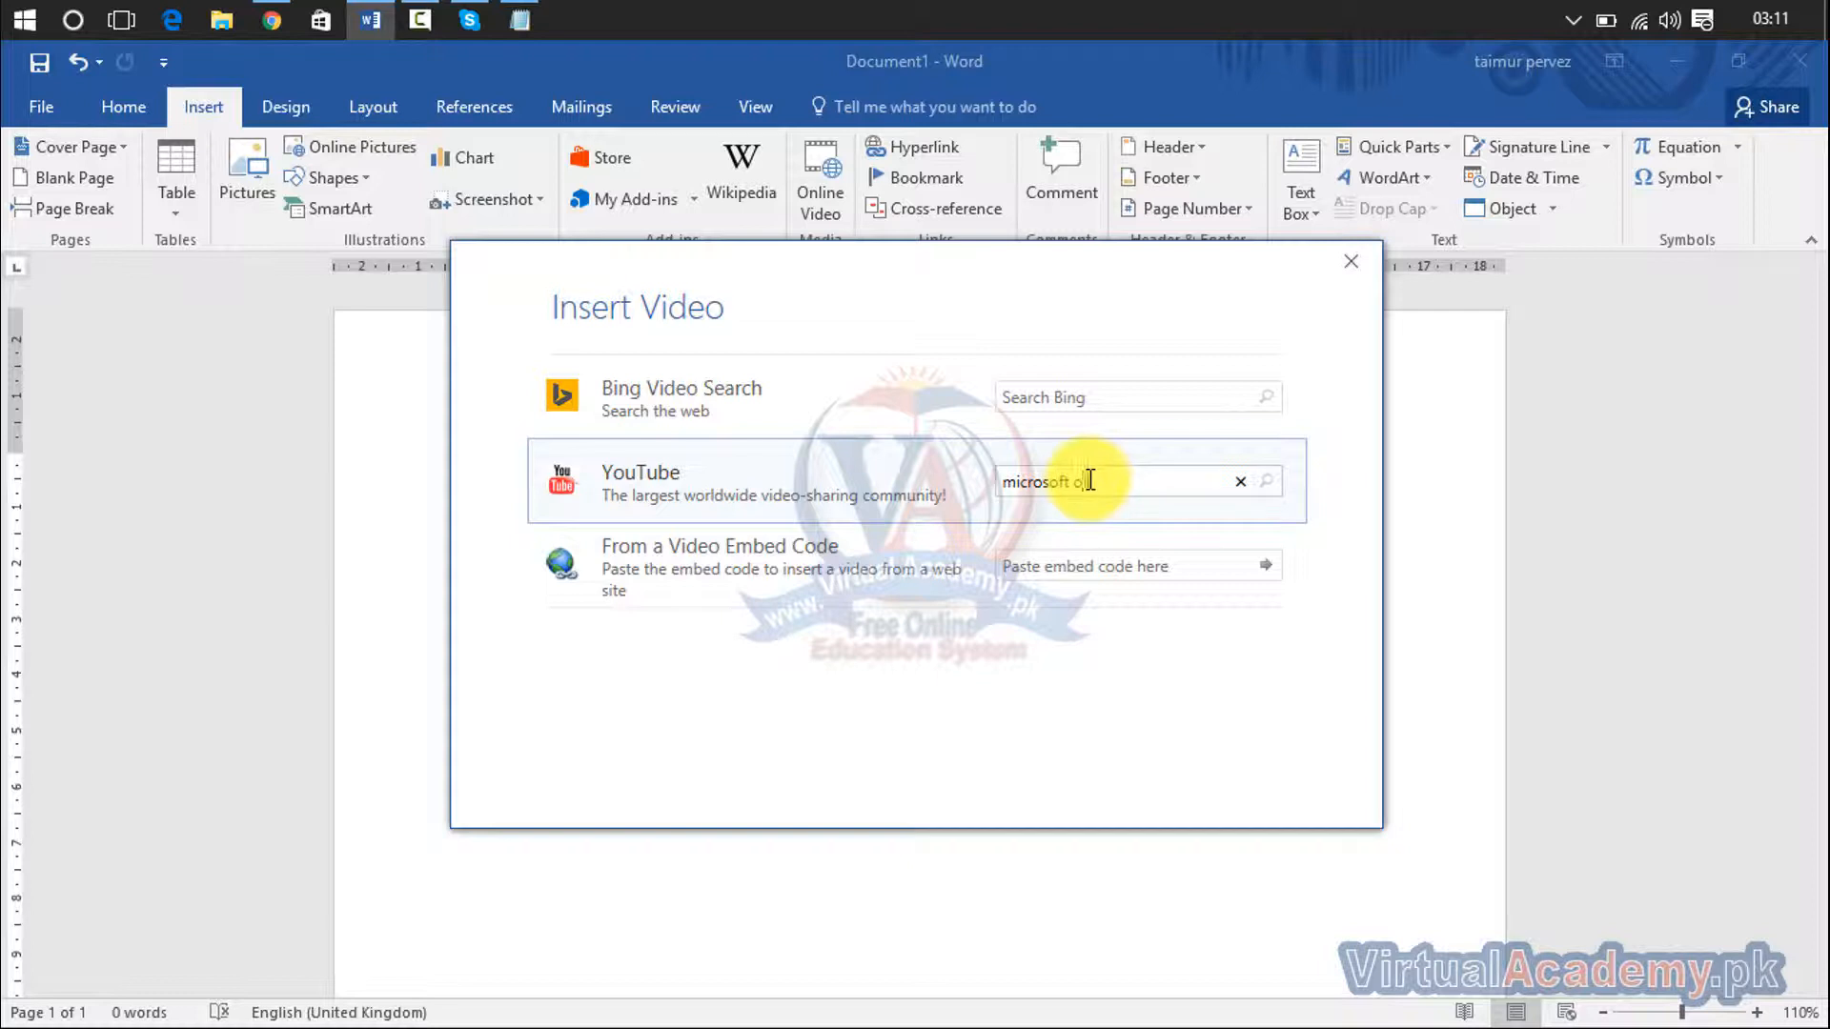
{"action": "key", "text": "Return"}
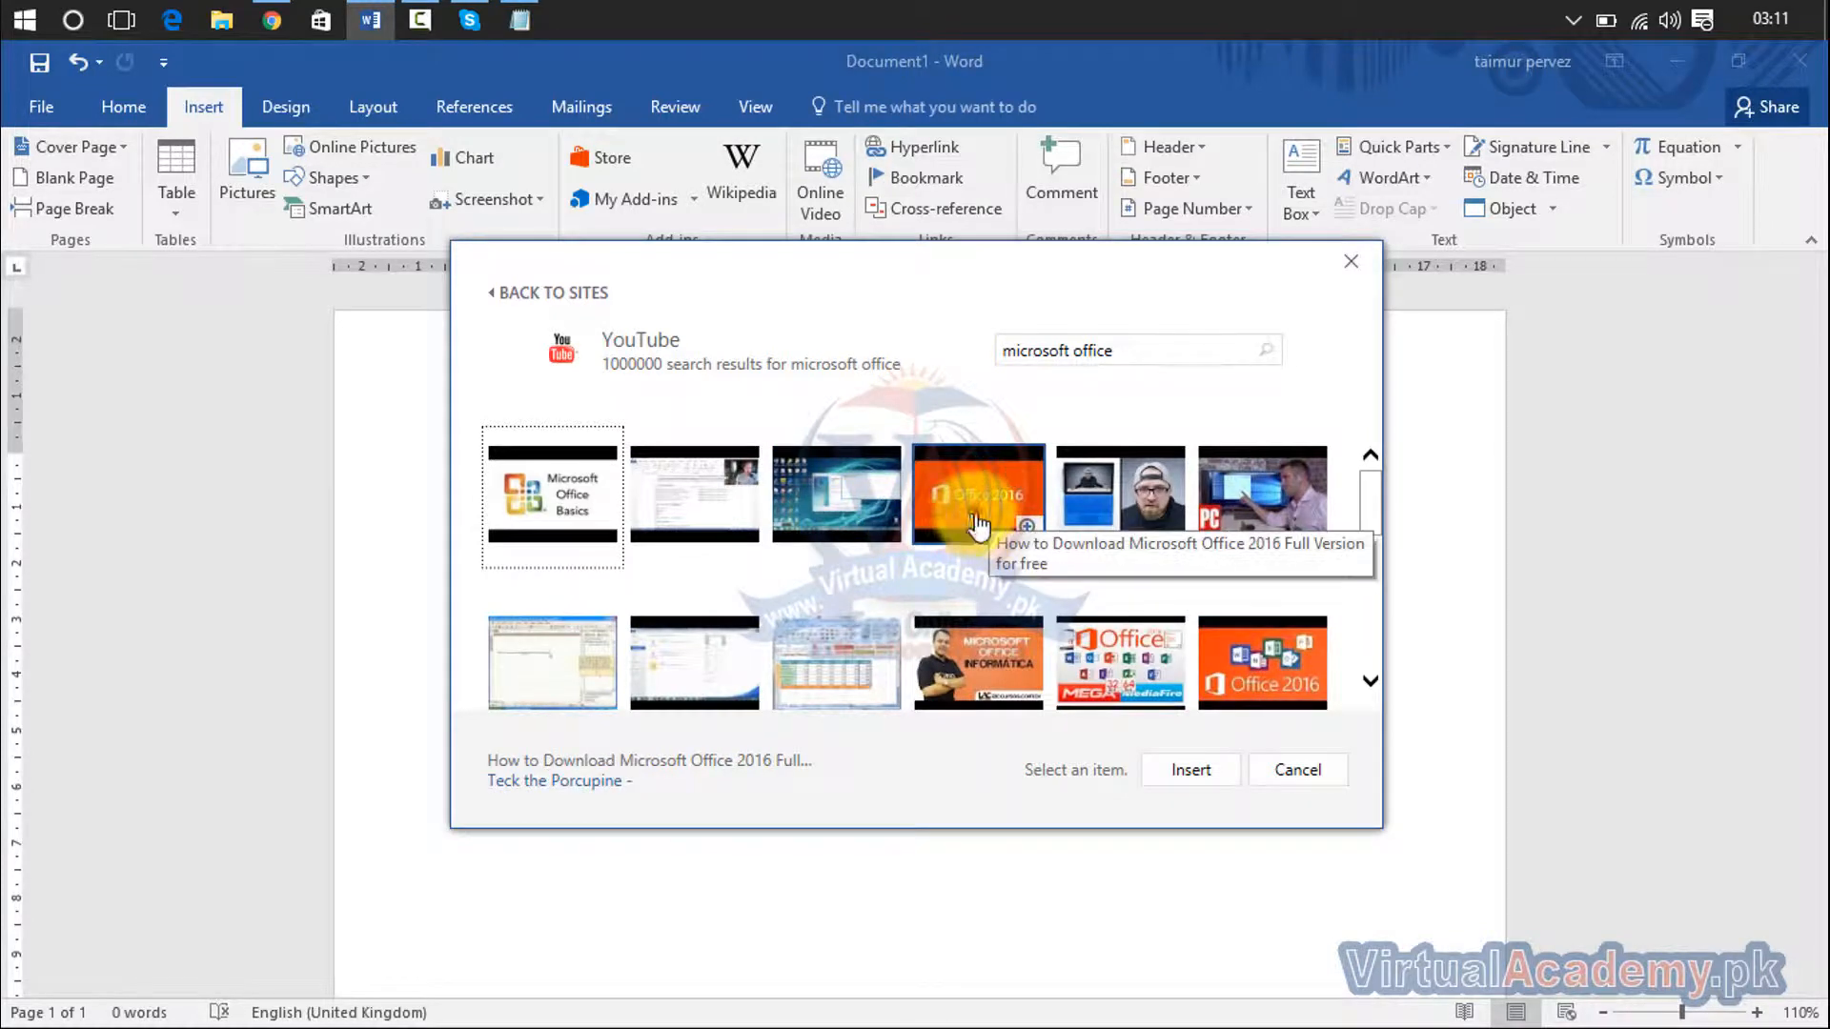
{"action": "double_click", "coordinate": [979, 529]}
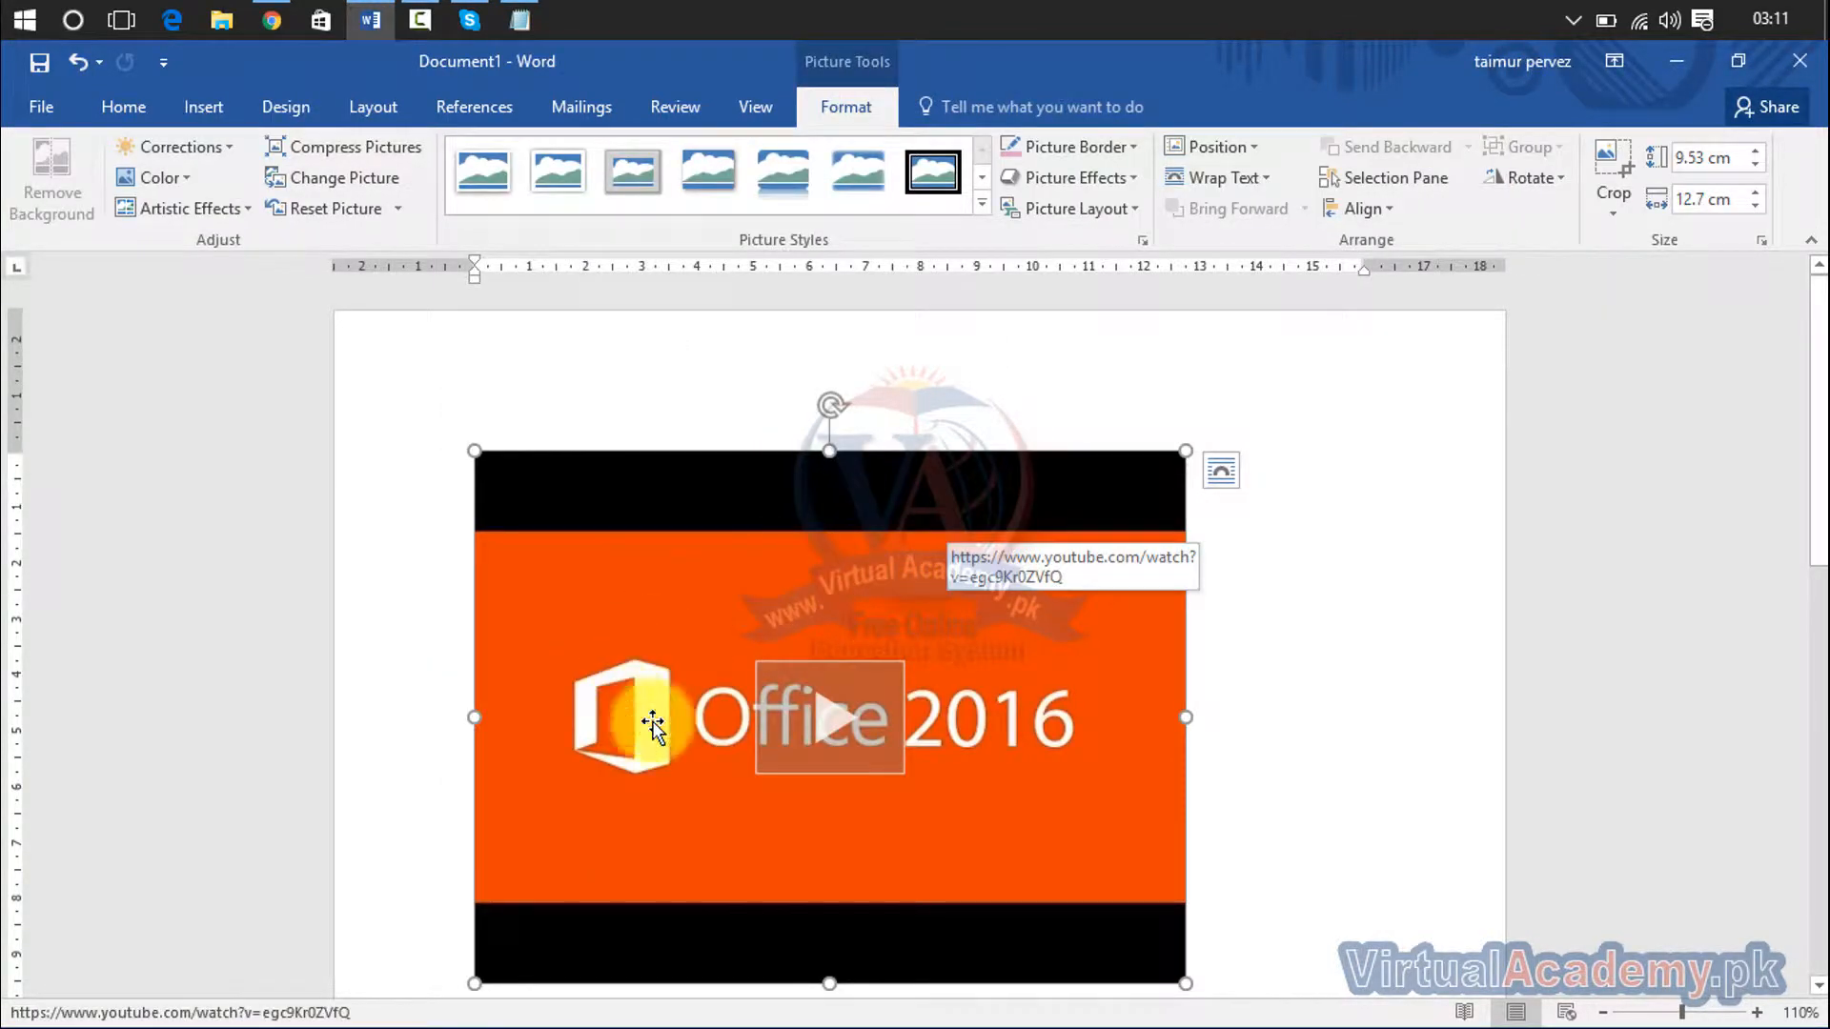
Step: Play the inserted Office 2016 video briefly, close the player and delete the video from the document
{"action": "left_click", "coordinate": [821, 722]}
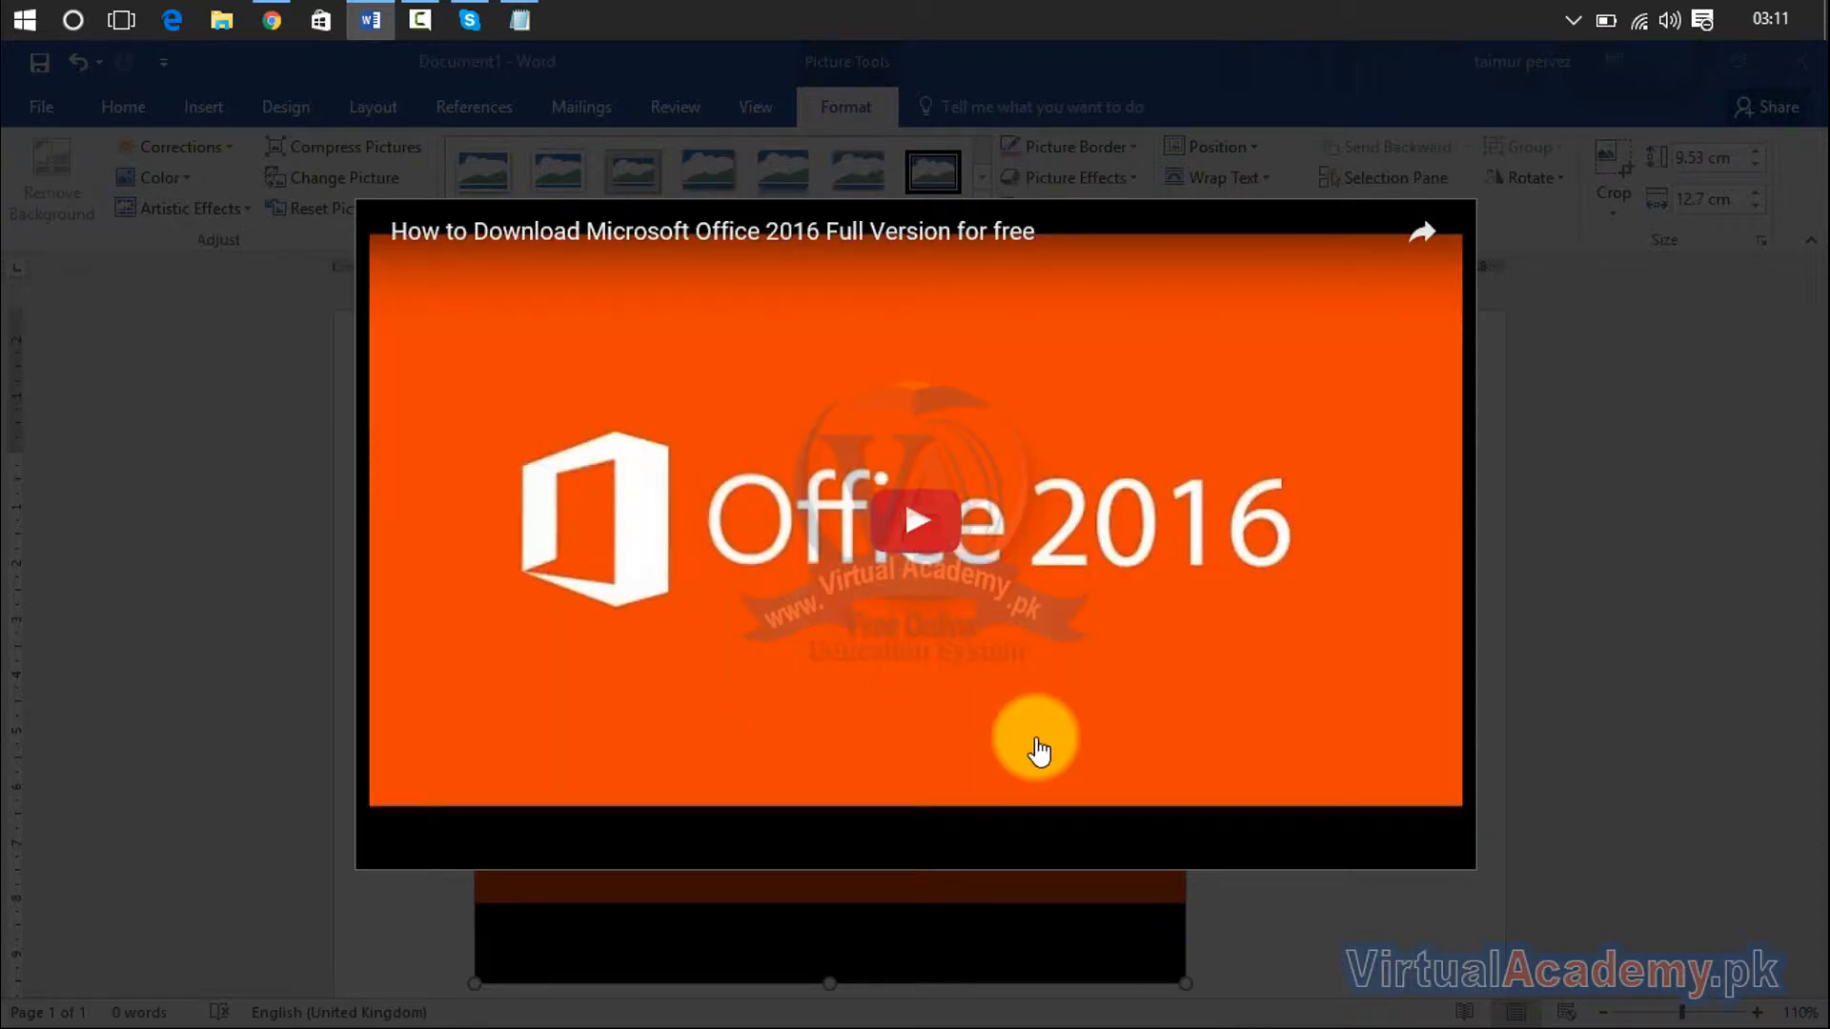
{"action": "left_click", "coordinate": [924, 529]}
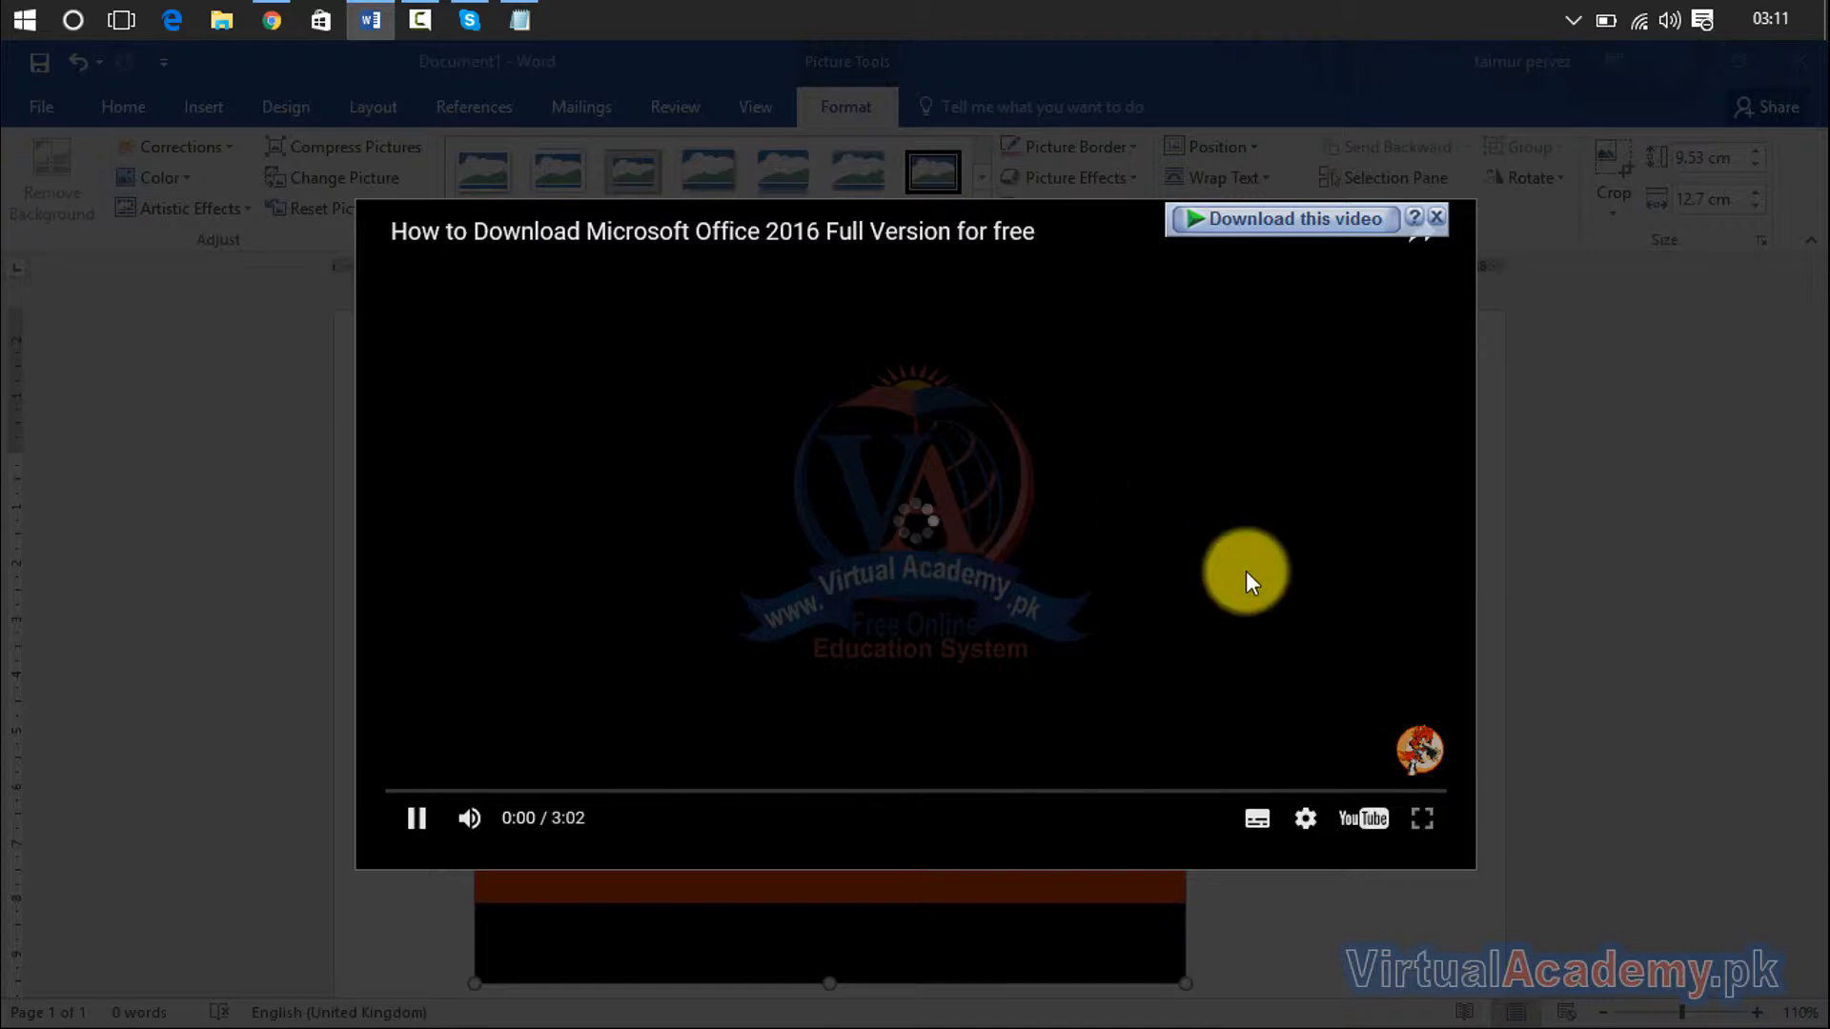
{"action": "left_click", "coordinate": [1437, 221]}
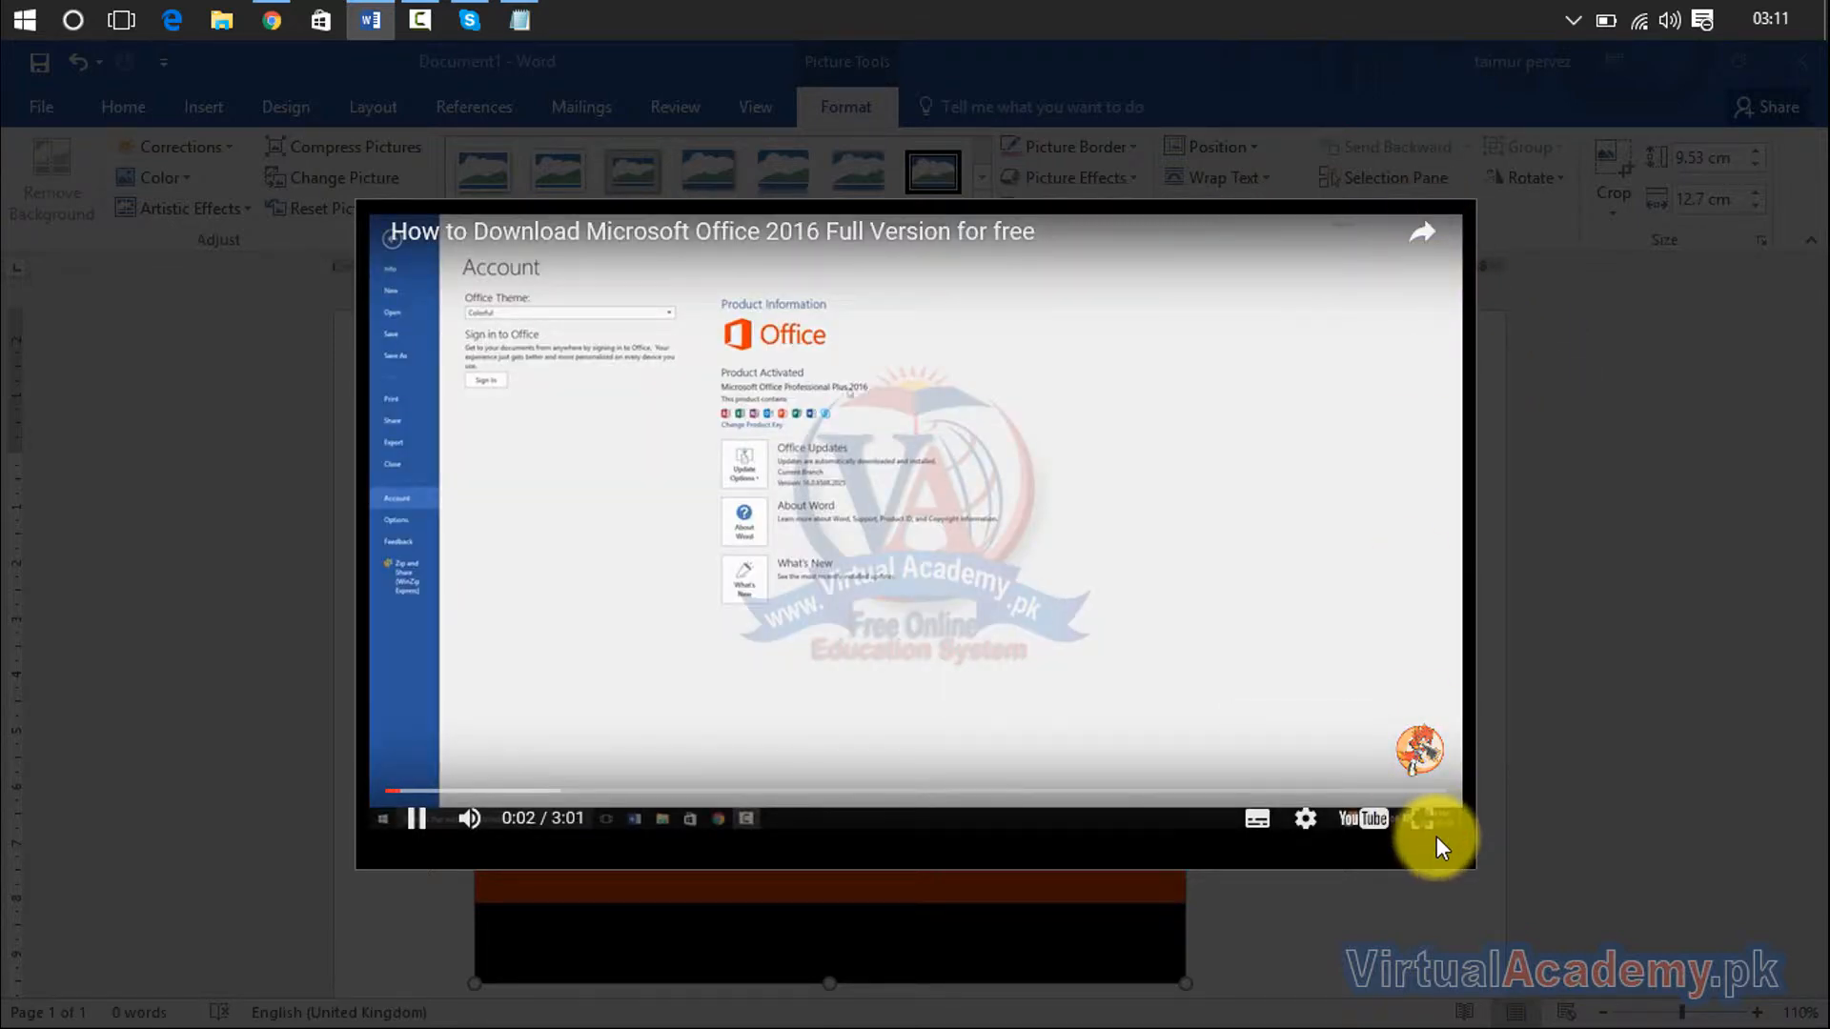
{"action": "left_click", "coordinate": [970, 935]}
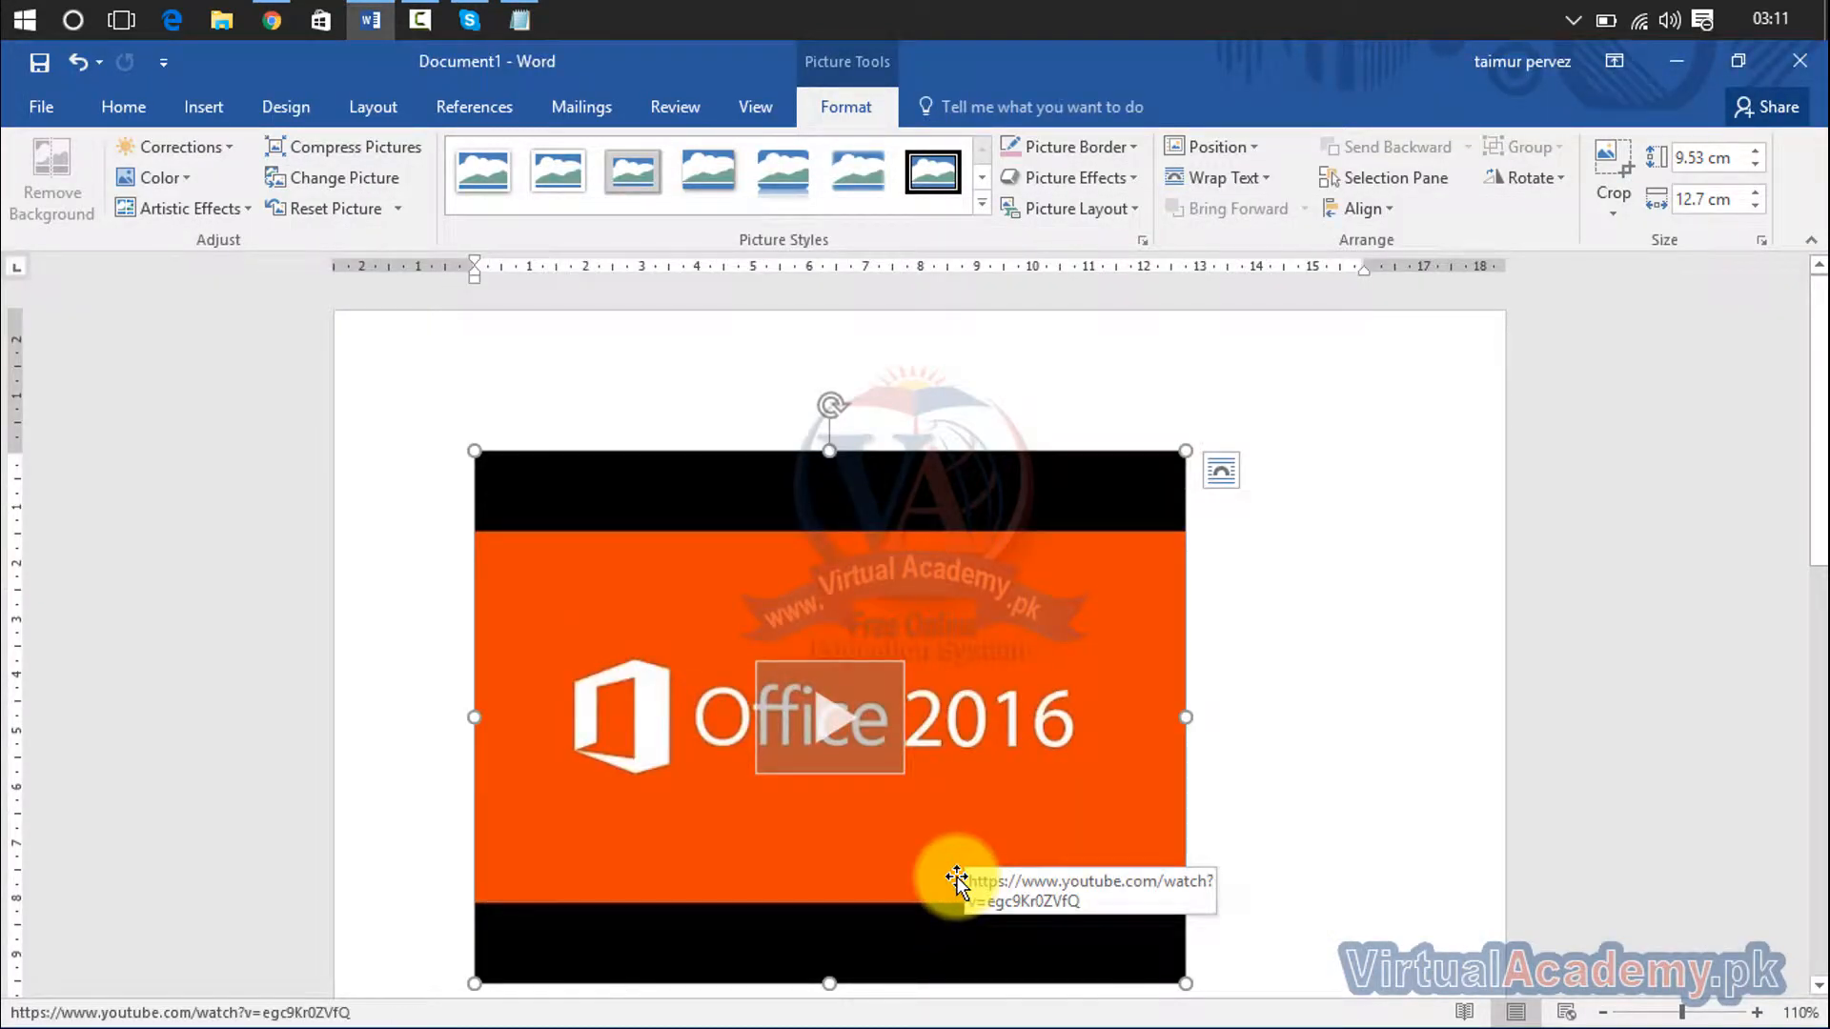
{"action": "key", "text": "Delete"}
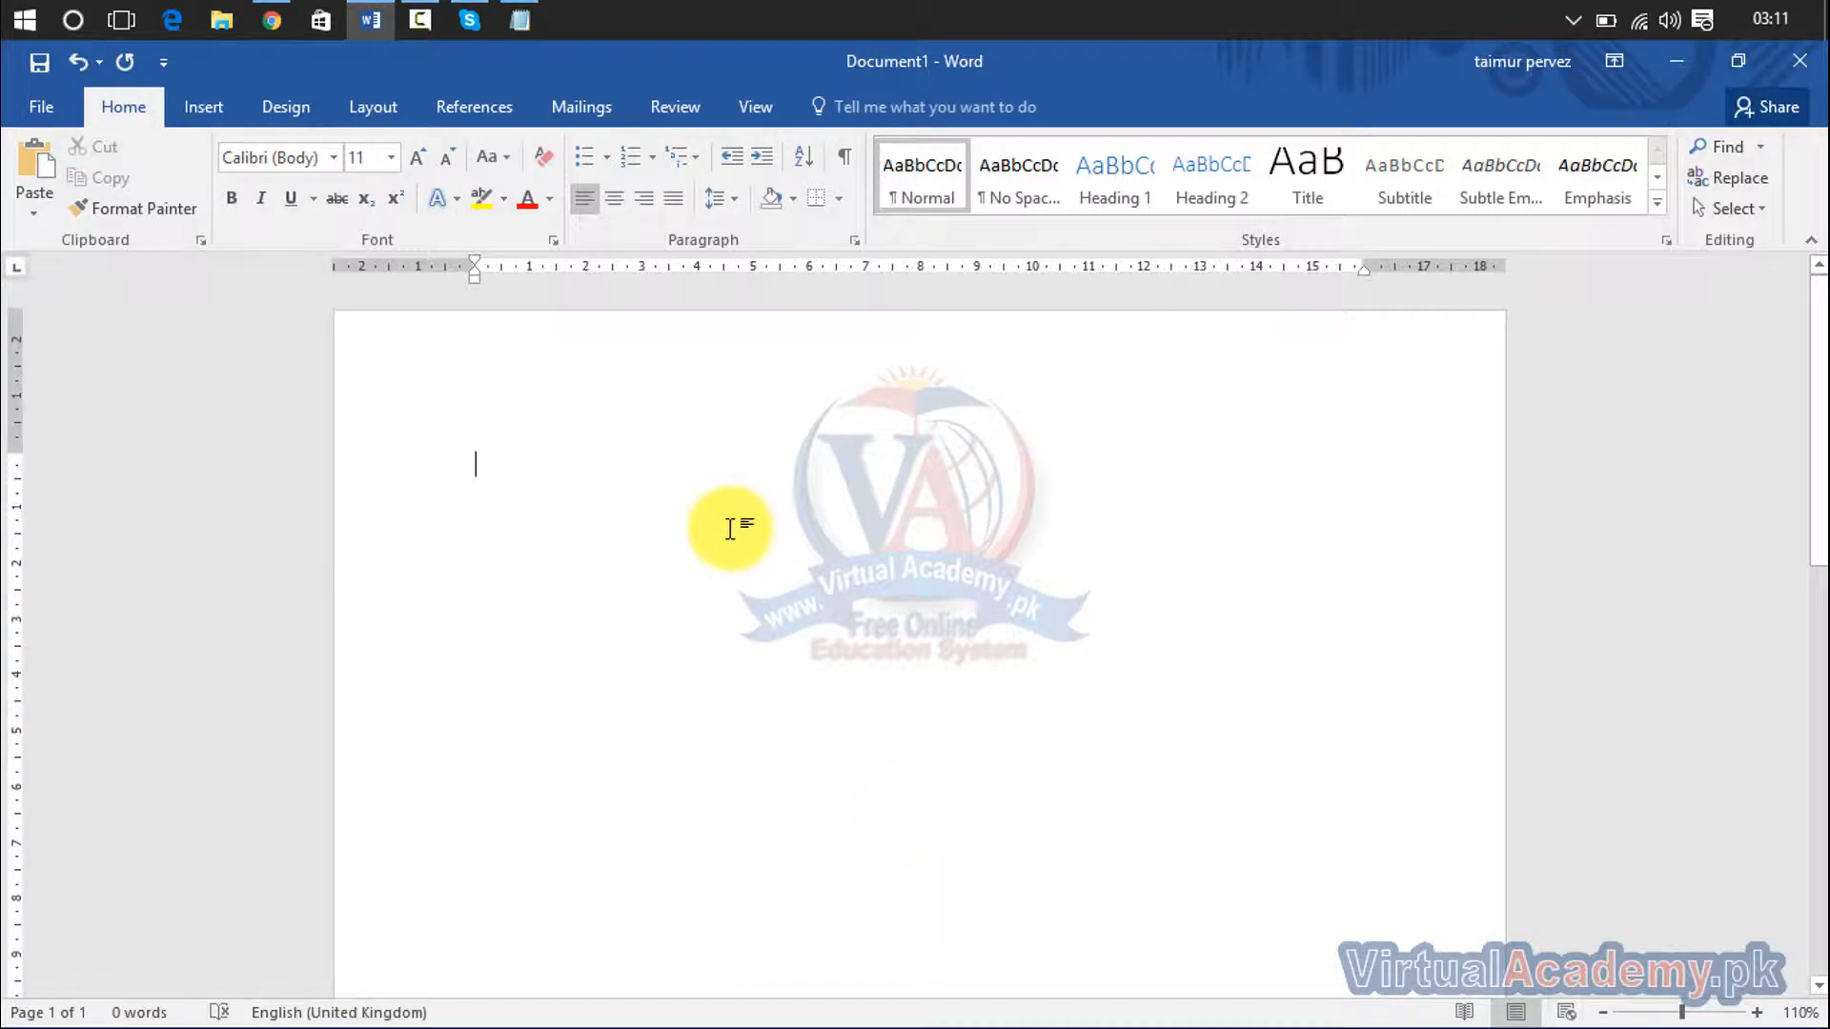
Step: Switch to Chrome, view the Virtual Academy YouTube channel and the virtualacademy.pk website, and close the browser
{"action": "left_click", "coordinate": [272, 19]}
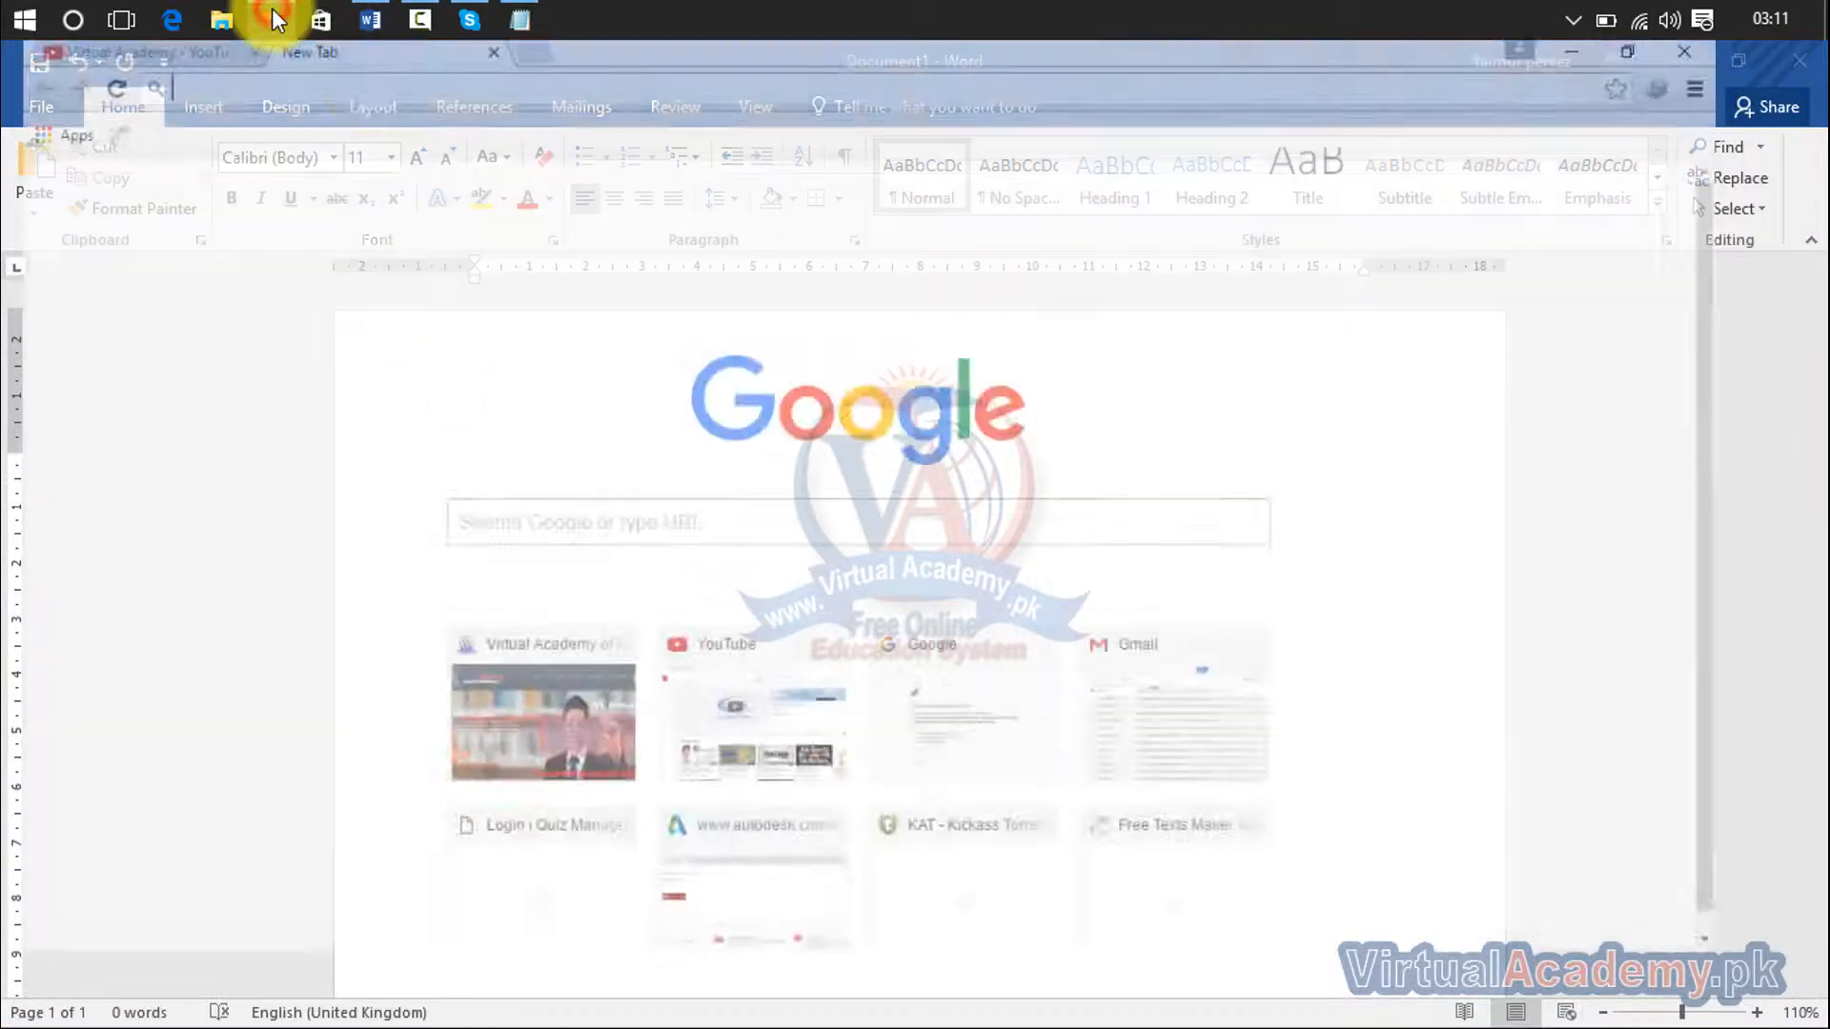
{"action": "left_click", "coordinate": [527, 747]}
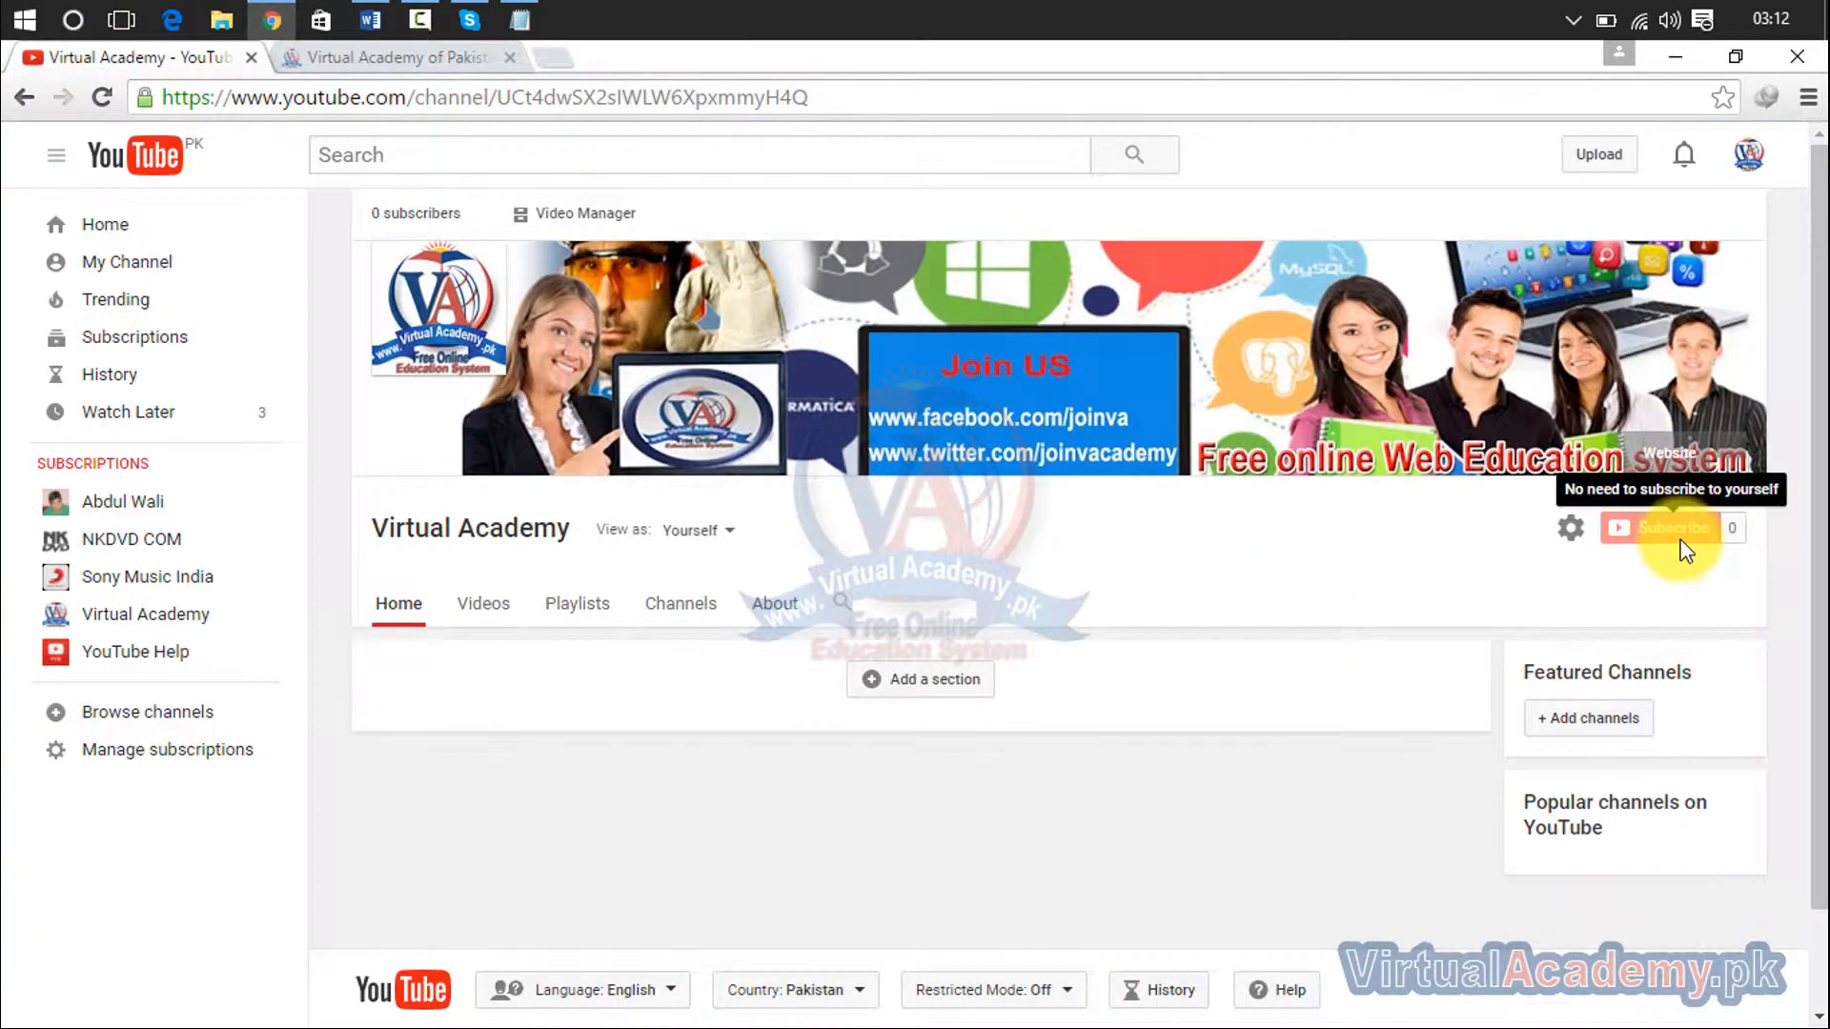
{"action": "left_click", "coordinate": [427, 54]}
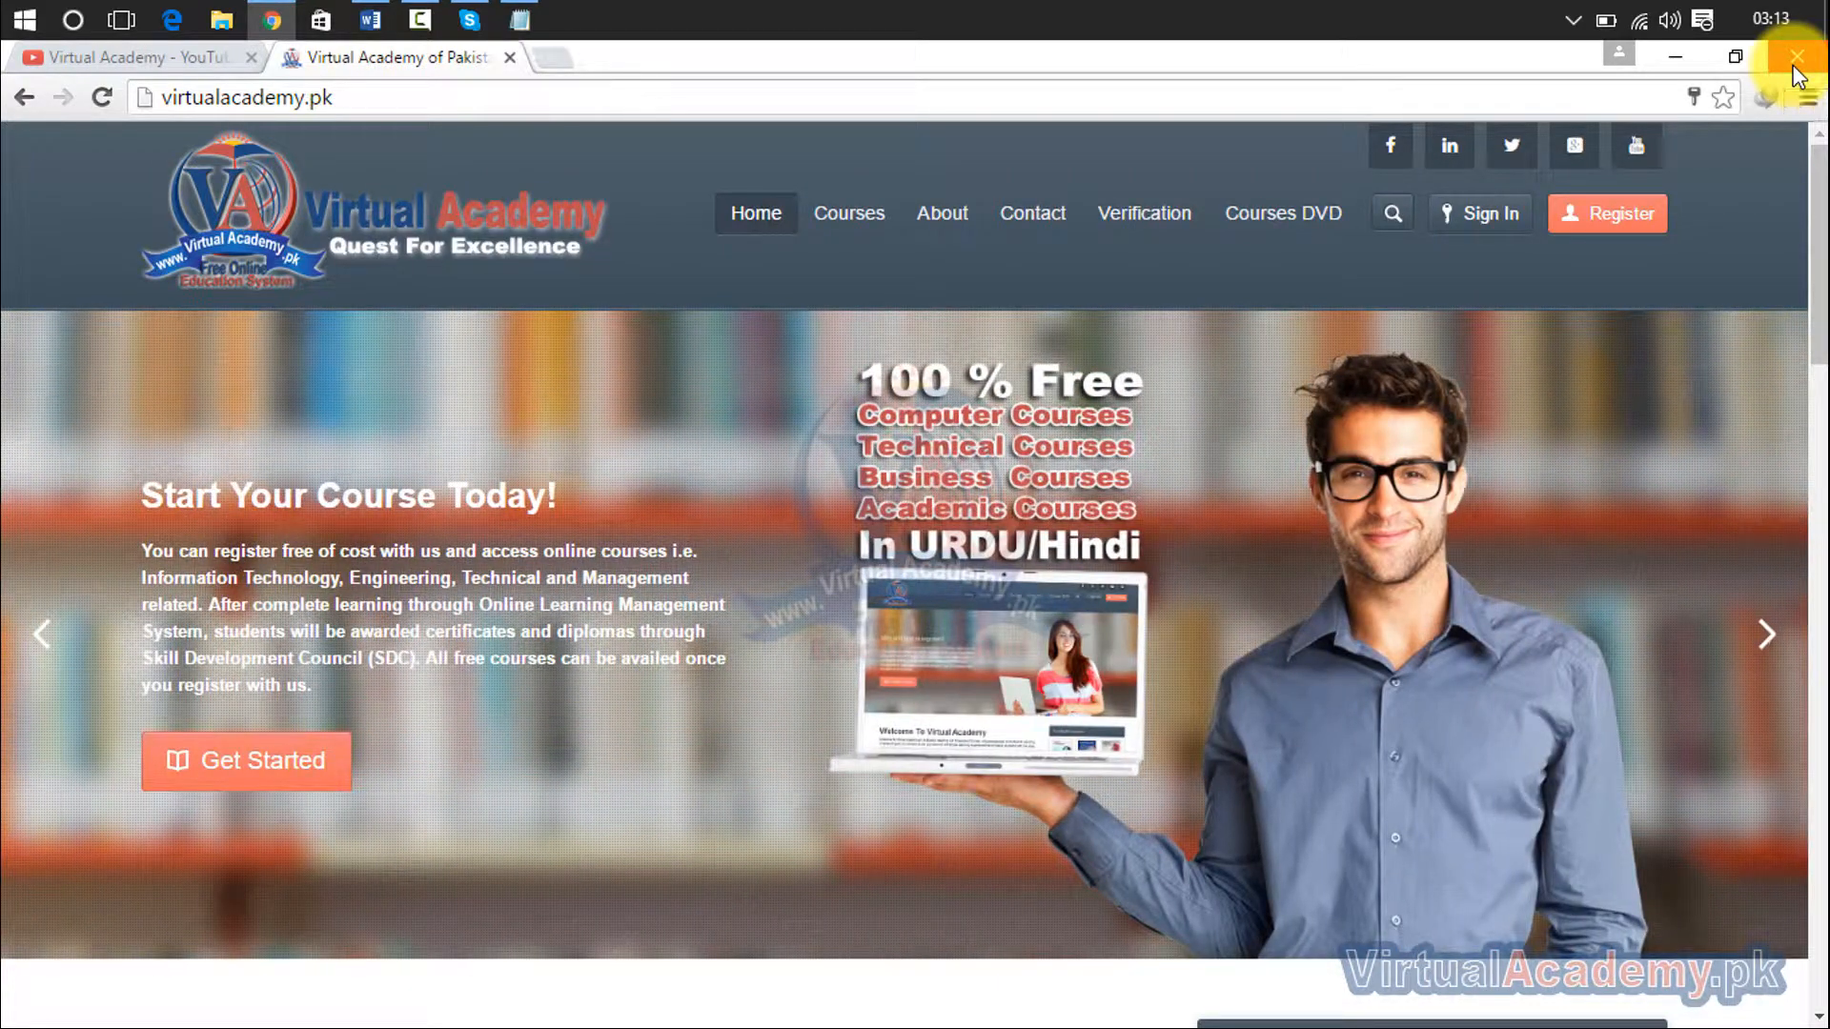
{"action": "left_click", "coordinate": [1794, 68]}
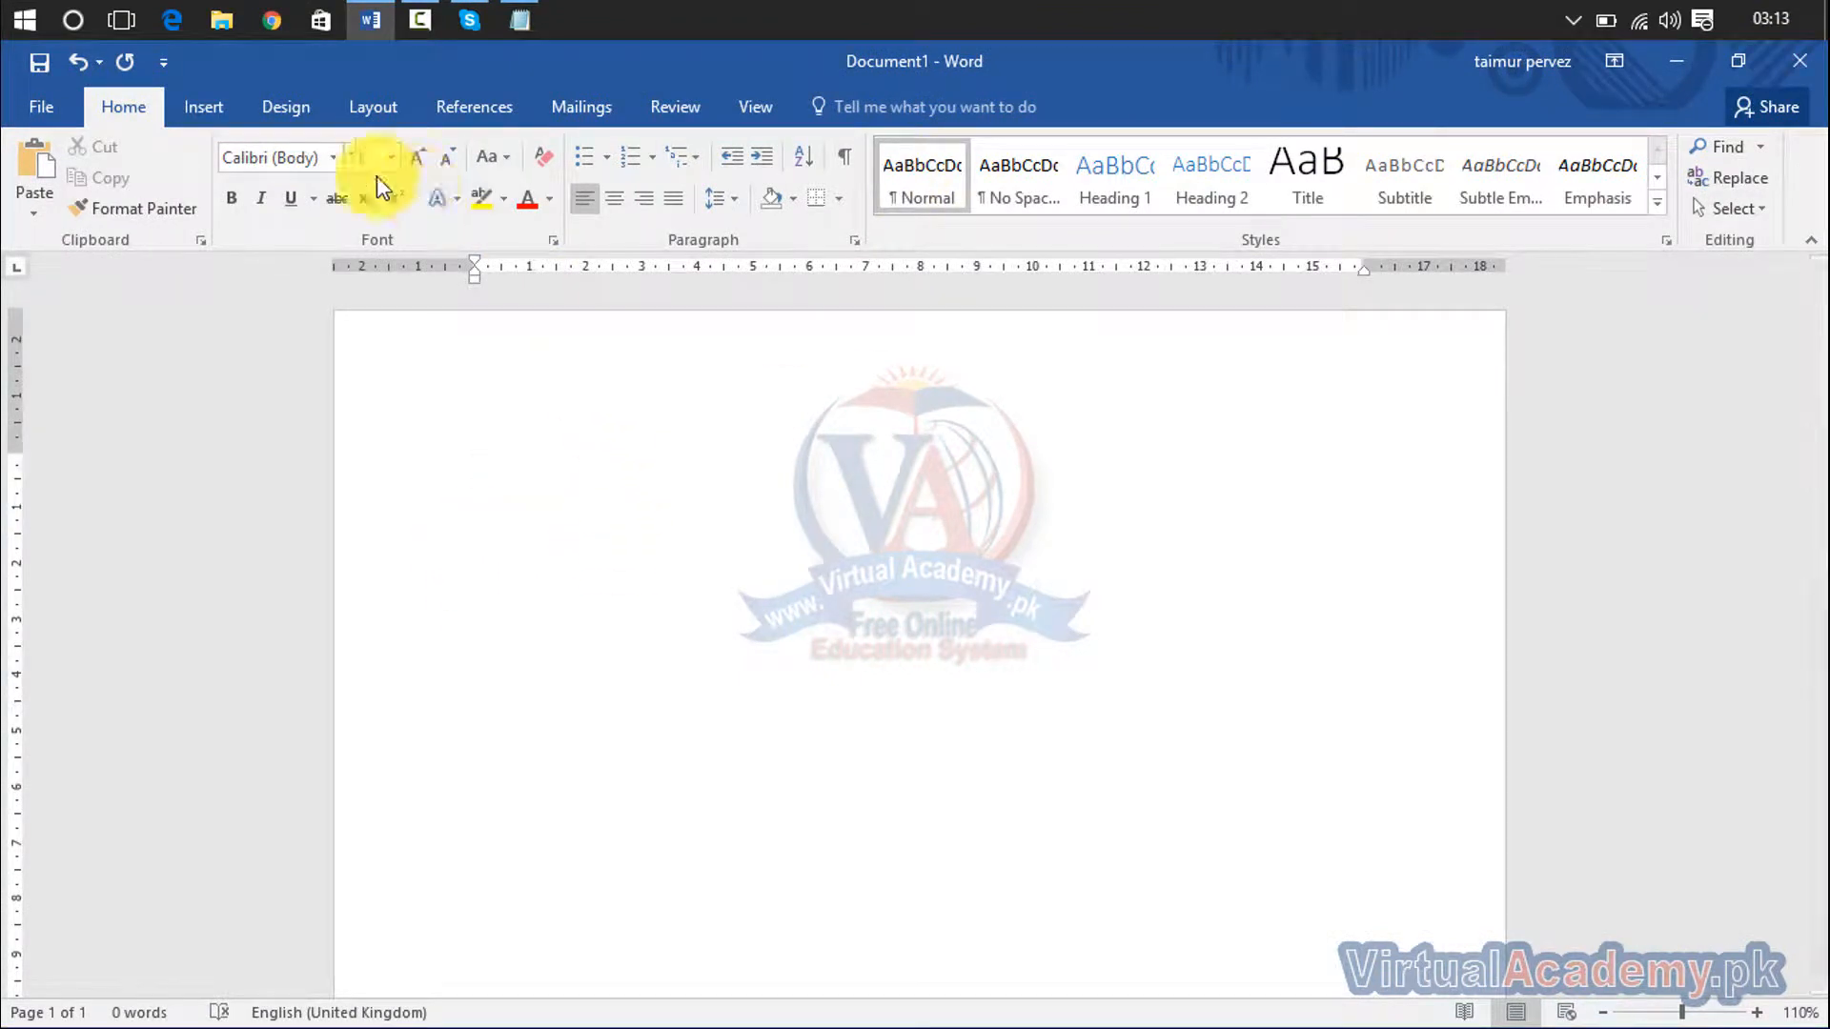
Step: Fill the blank document with sample text generated by =rand(5,5)
{"action": "left_click", "coordinate": [200, 108]}
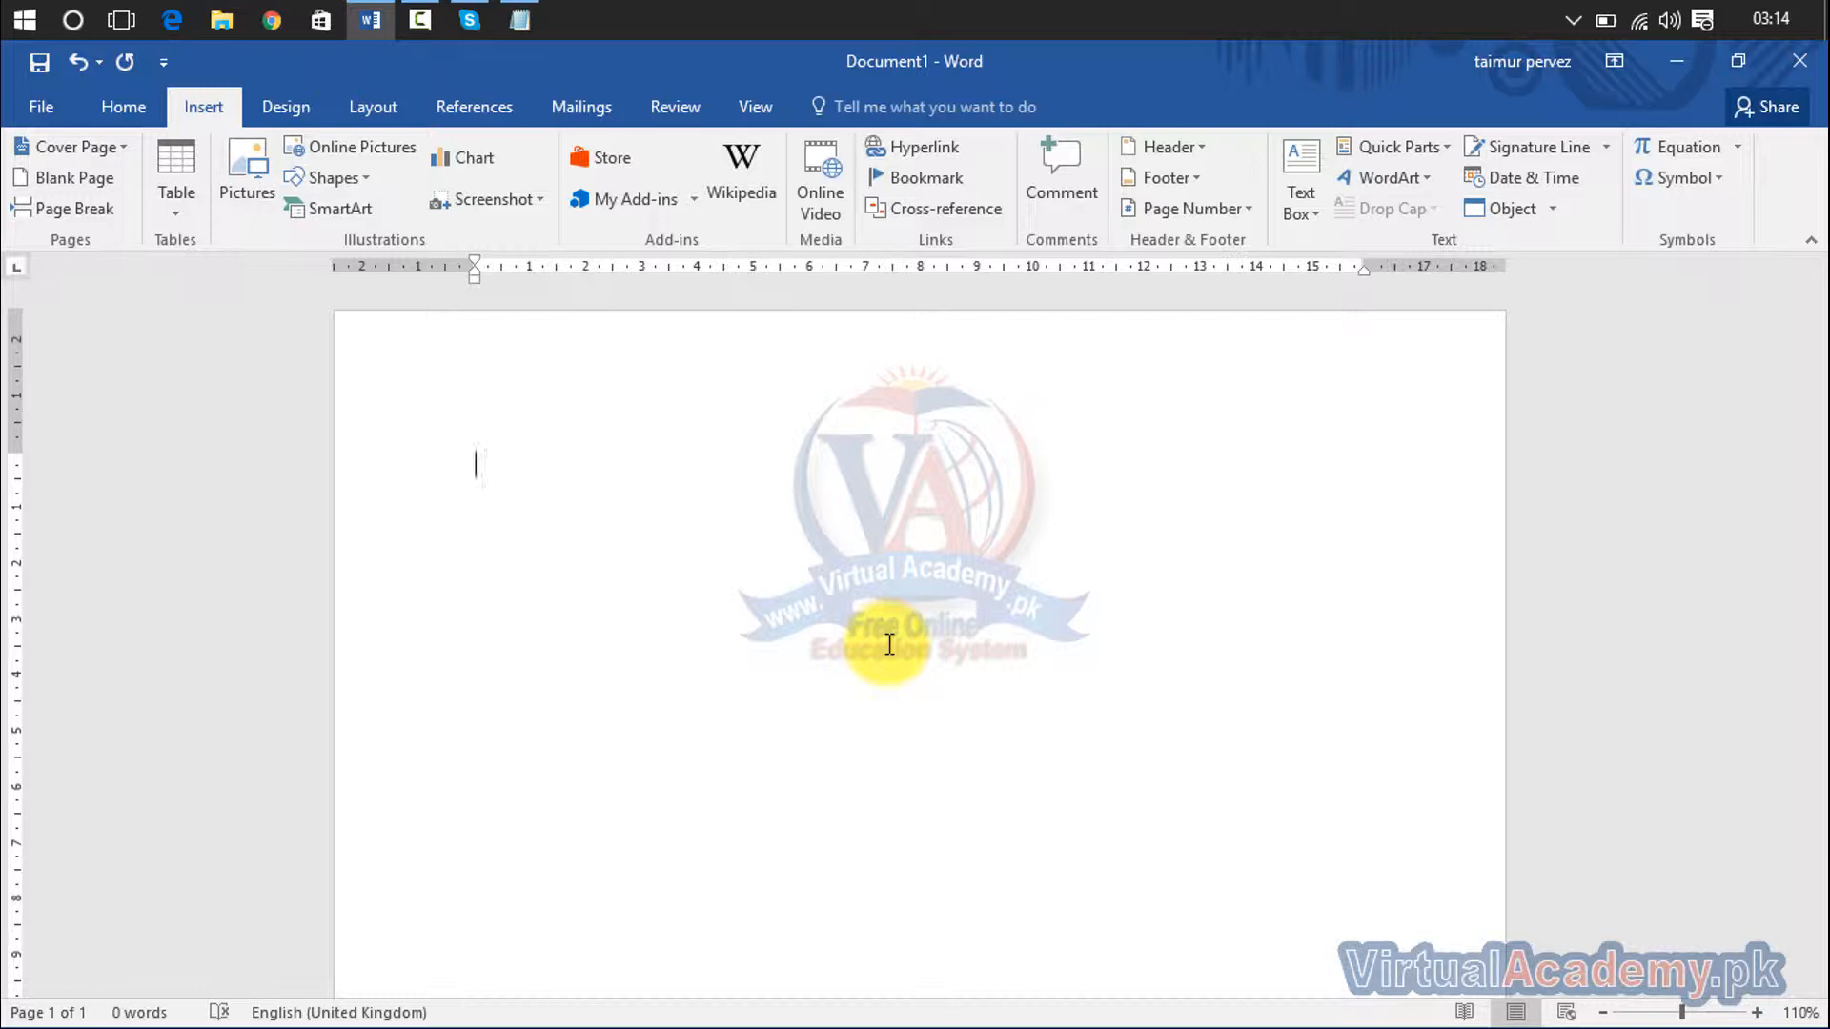
{"action": "type", "text": "=rand()"}
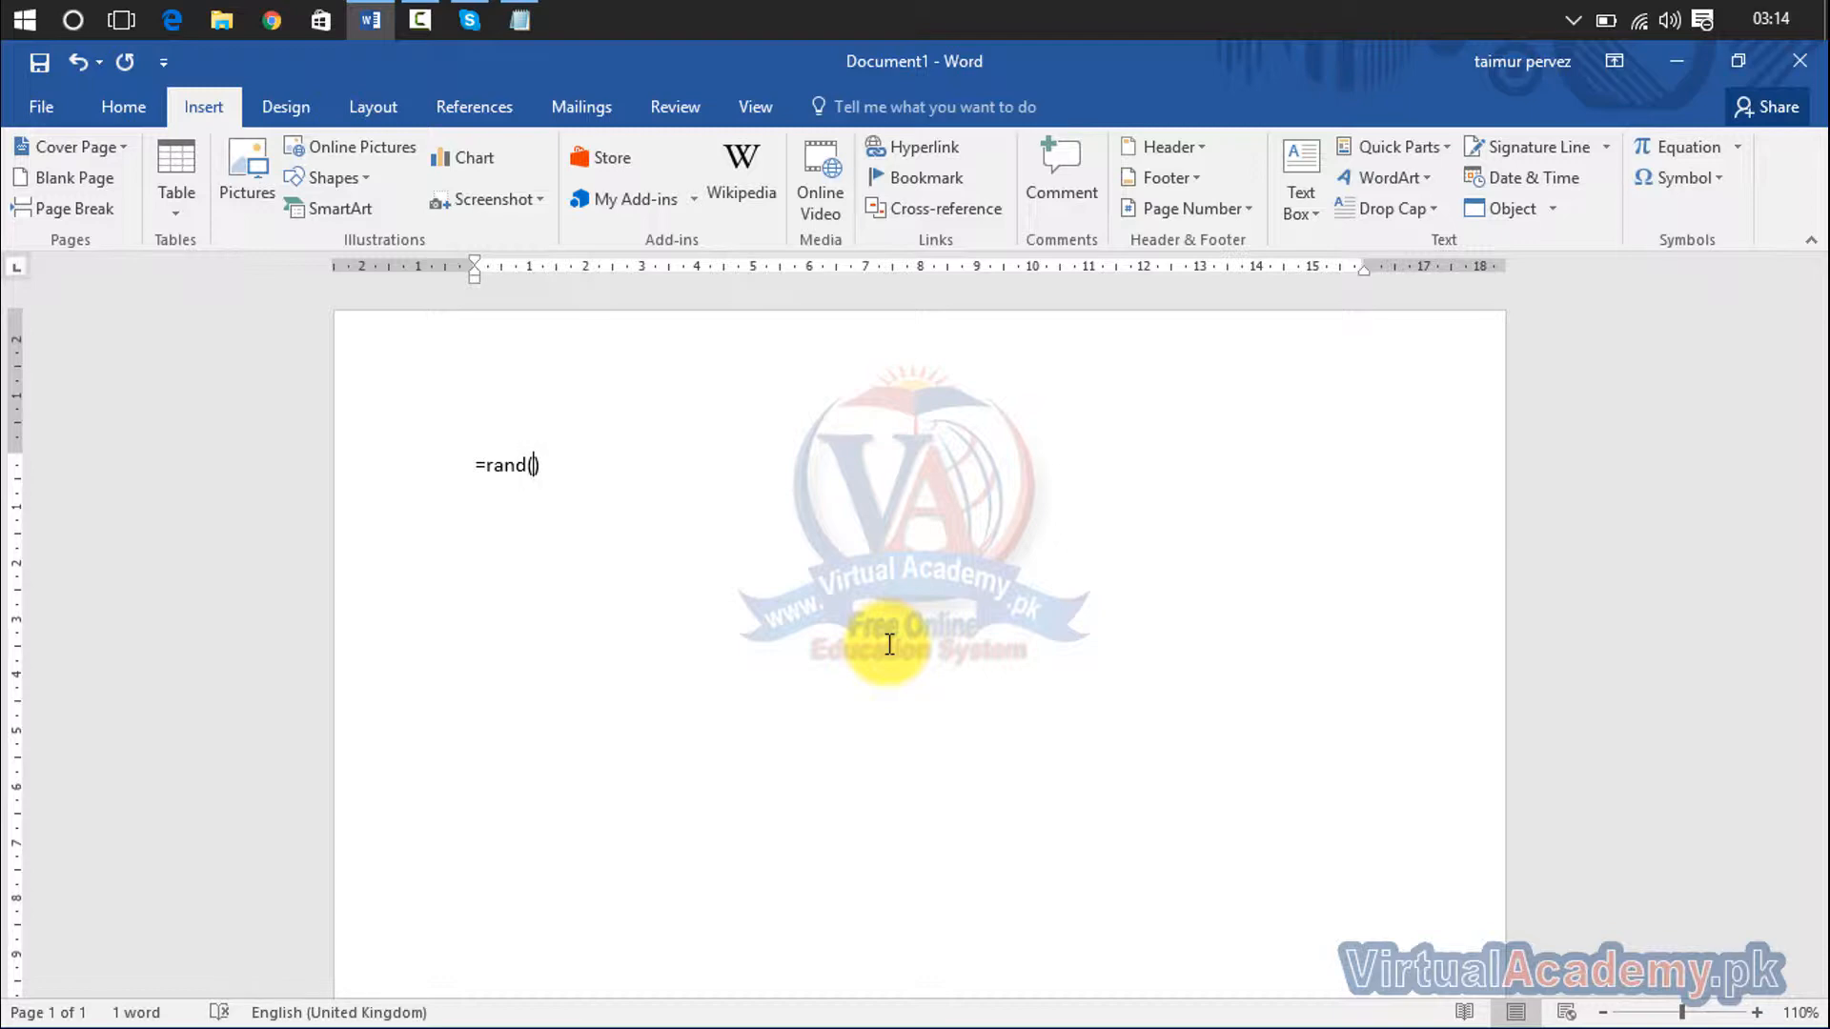
{"action": "type", "text": "5,5"}
{"action": "key", "text": "Return"}
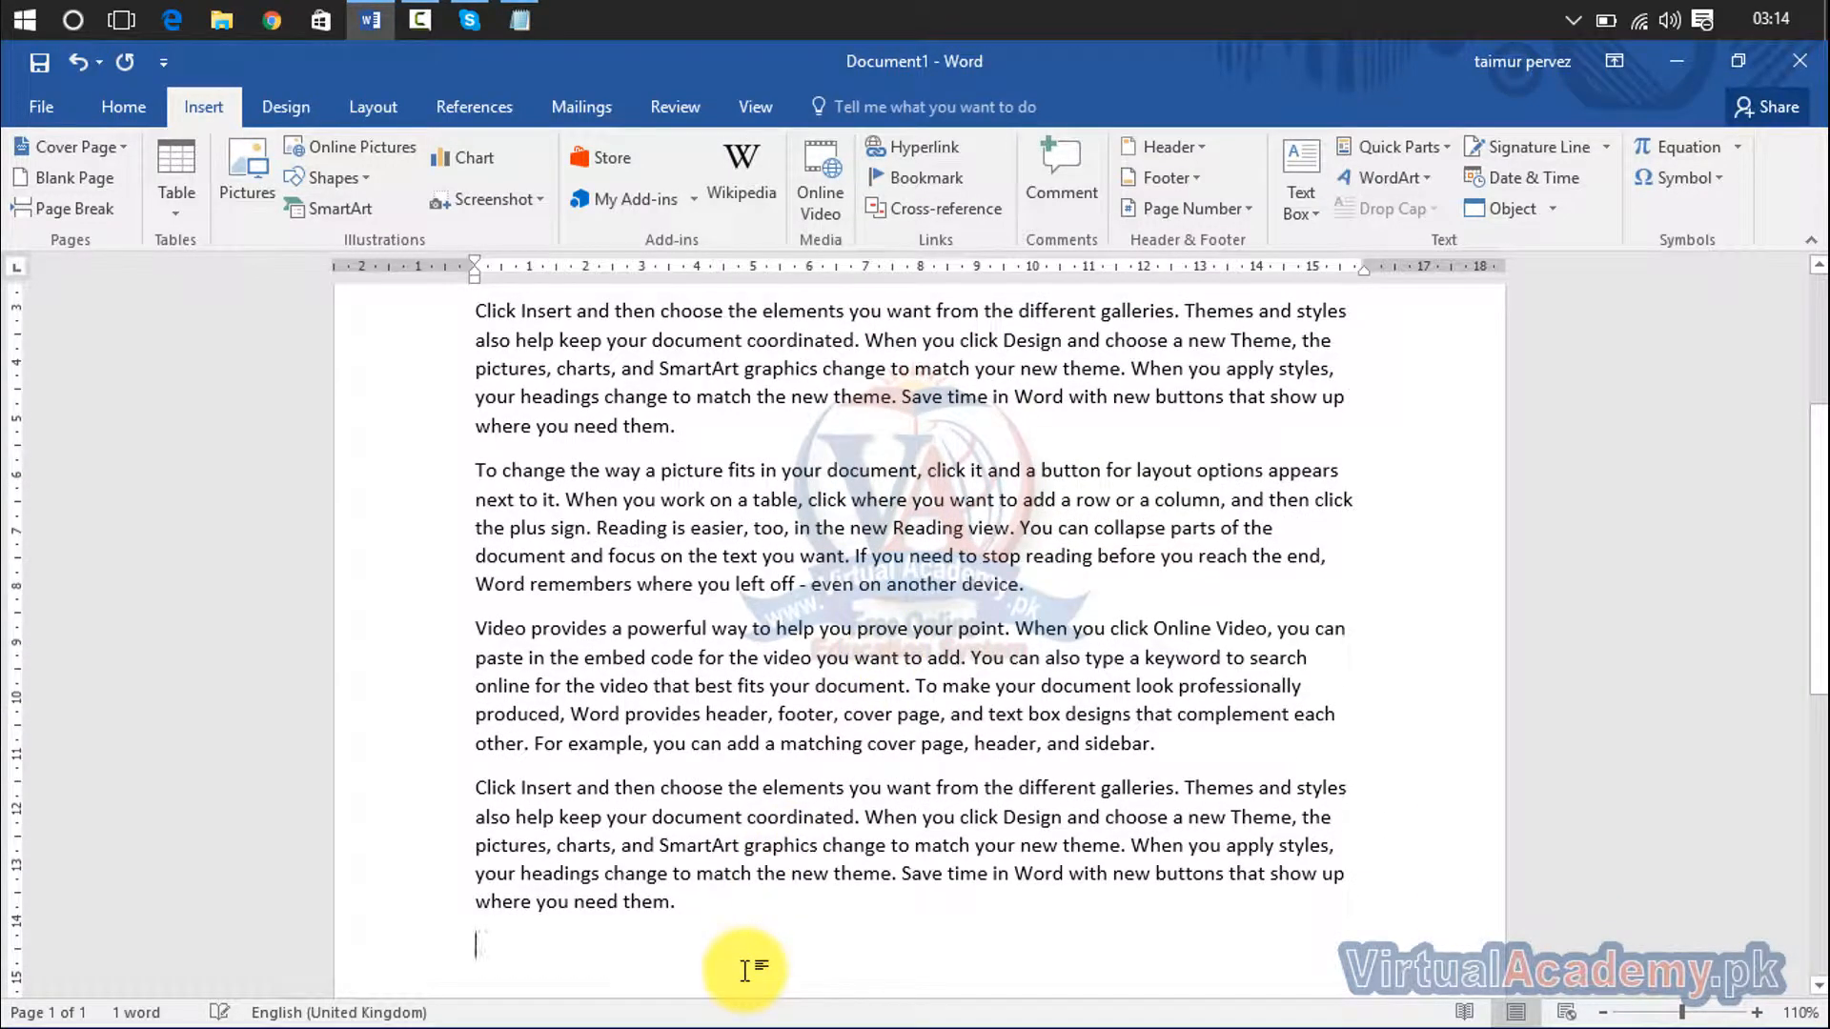
Step: Add the line "Click here for more detail" below the last paragraph of the sample text
{"action": "type", "text": "Click "}
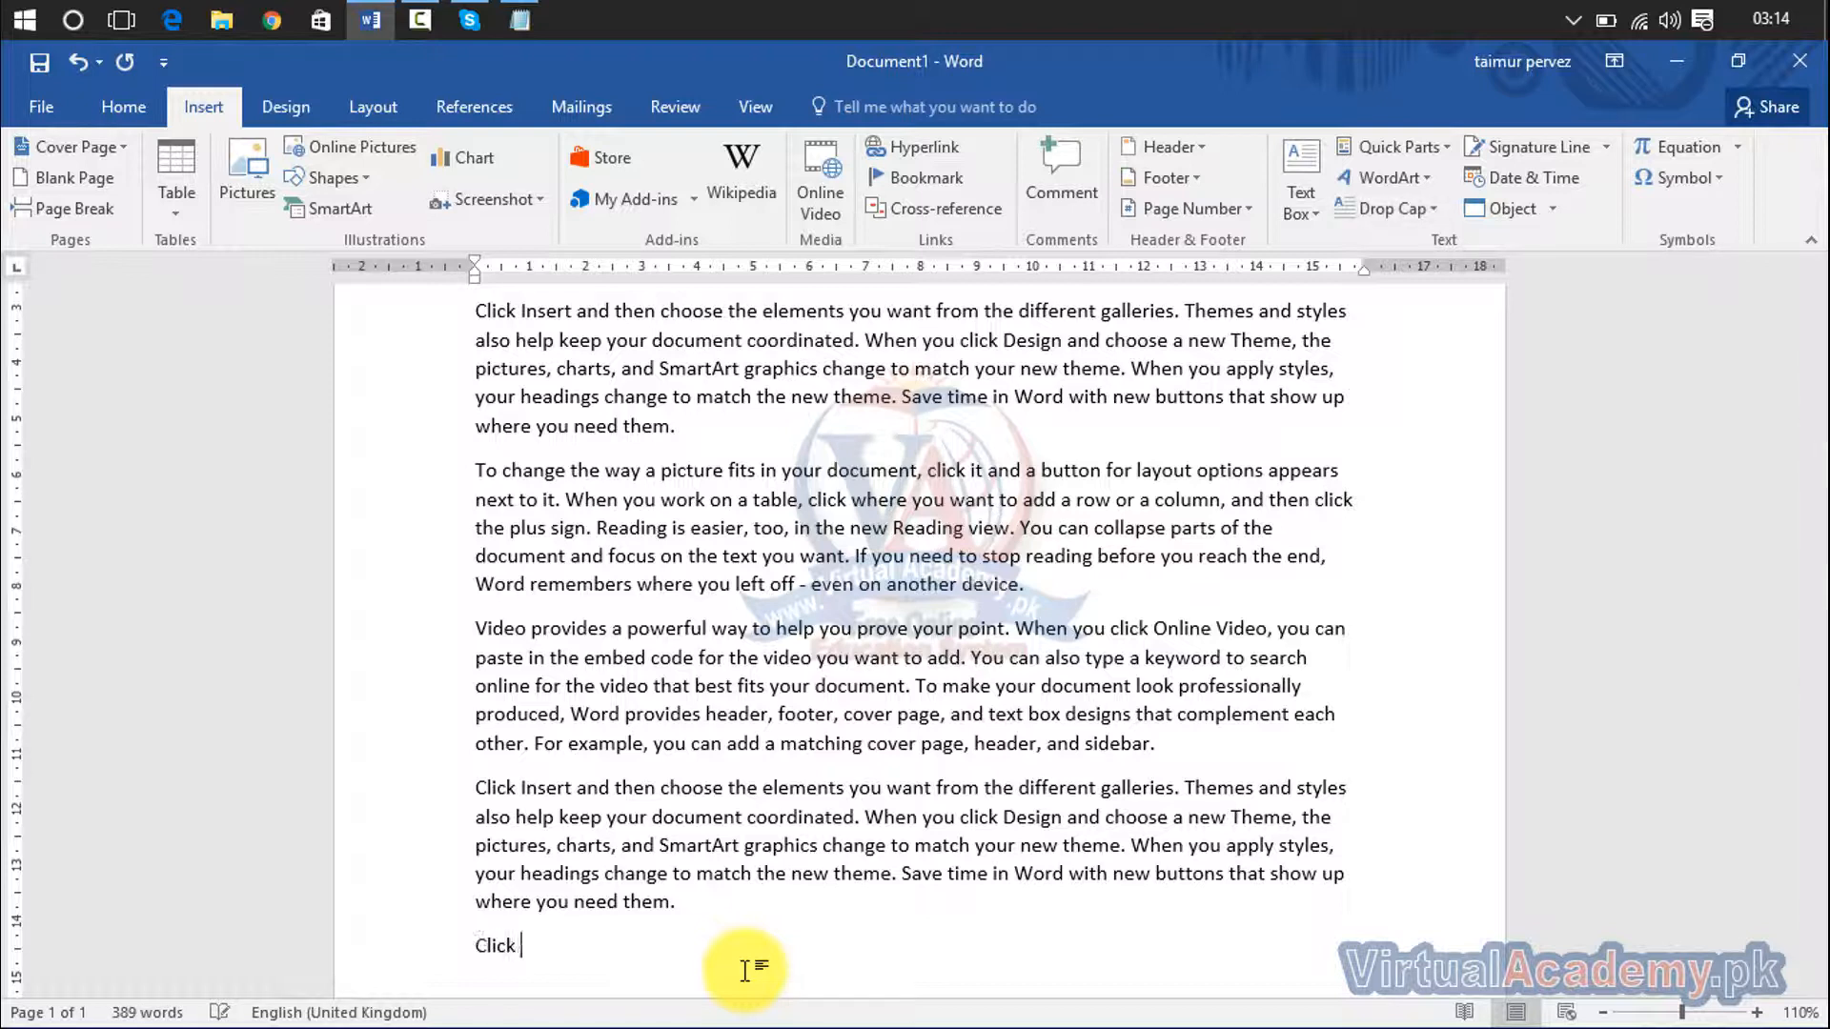
{"action": "type", "text": "here for more de"}
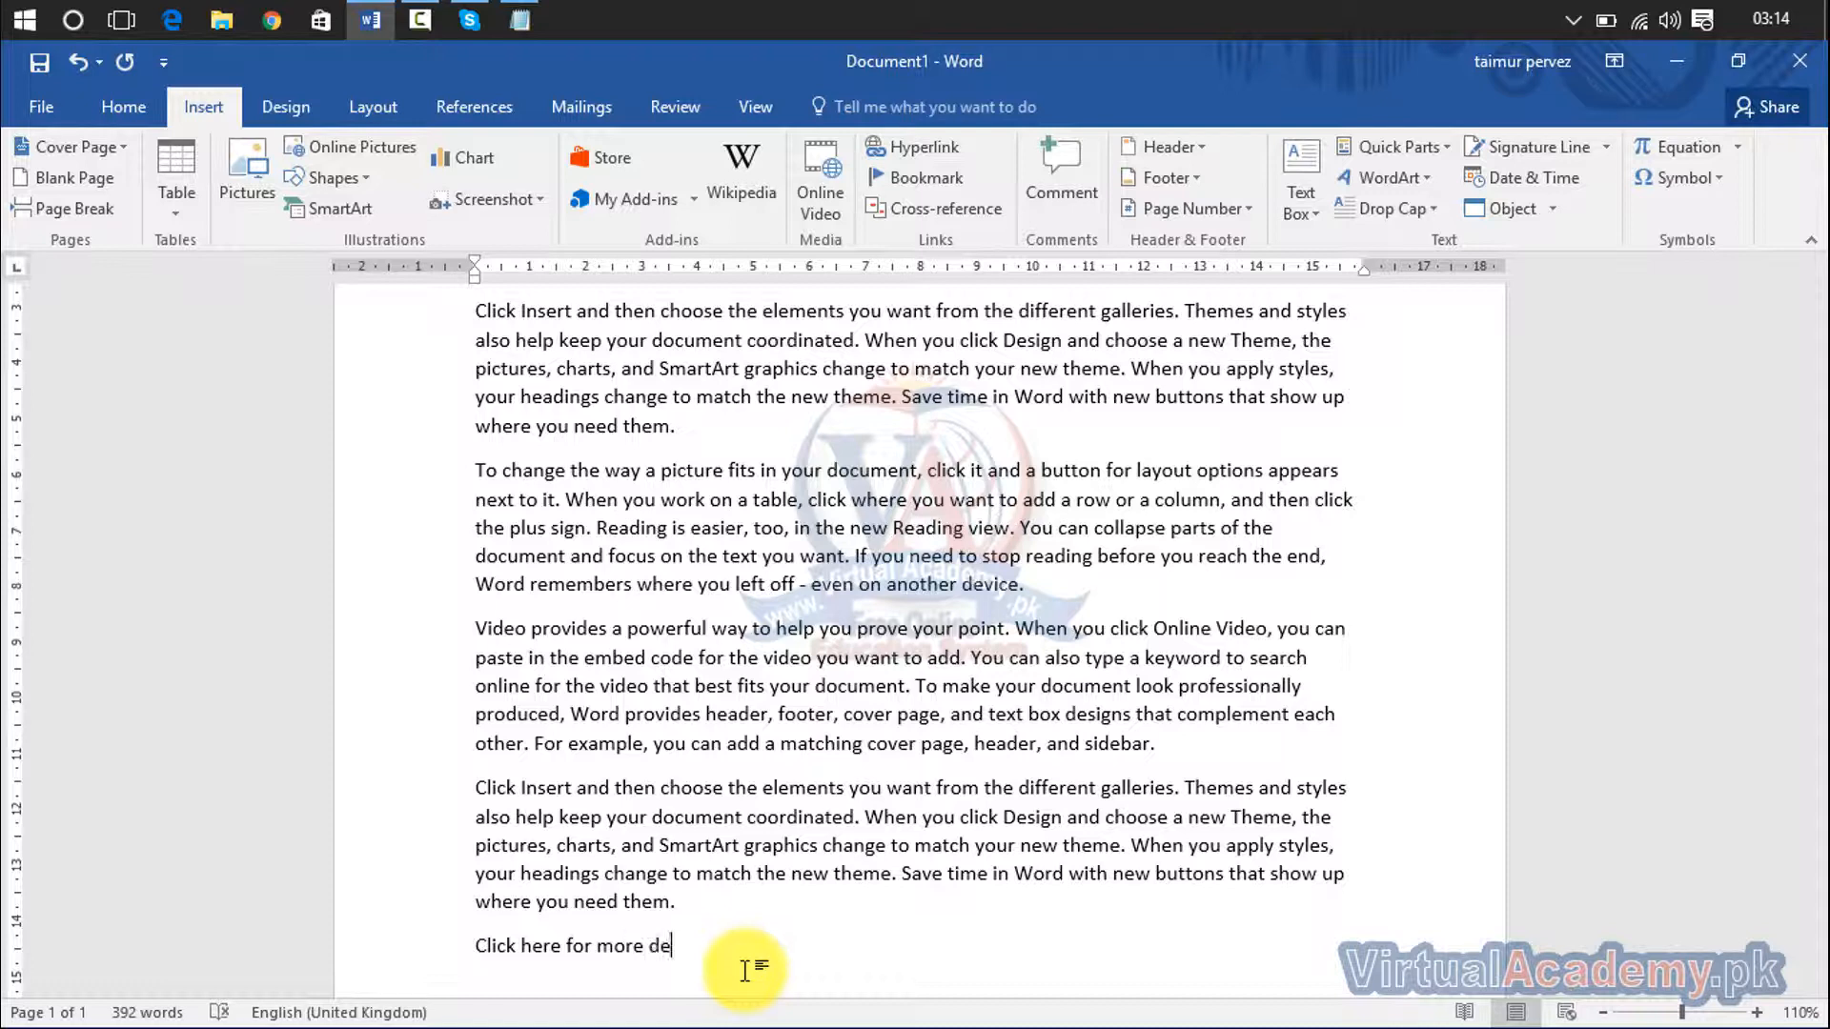
{"action": "type", "text": "tail"}
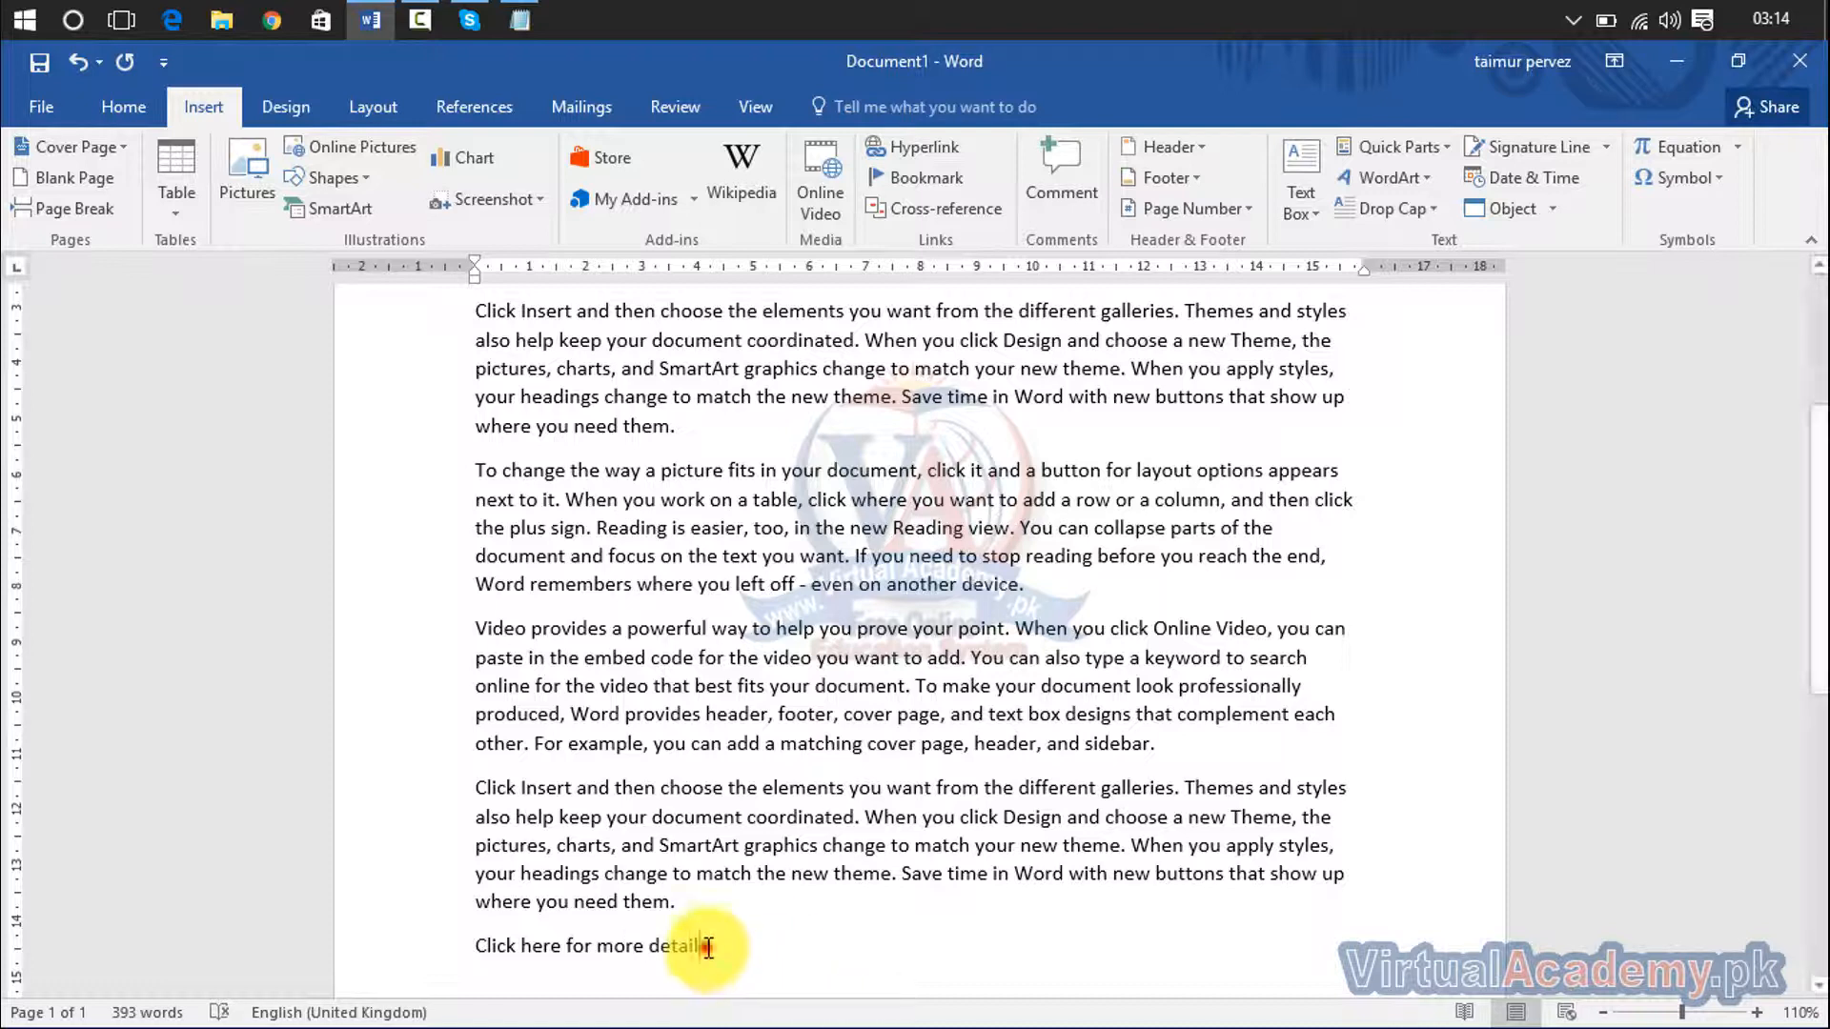
Step: Hyperlink the line "Click here for more detail" to the existing file D:\Ms office\Lesson 03\Lesson 03.mp4
{"action": "left_click", "coordinate": [705, 946]}
{"action": "left_click", "coordinate": [469, 948]}
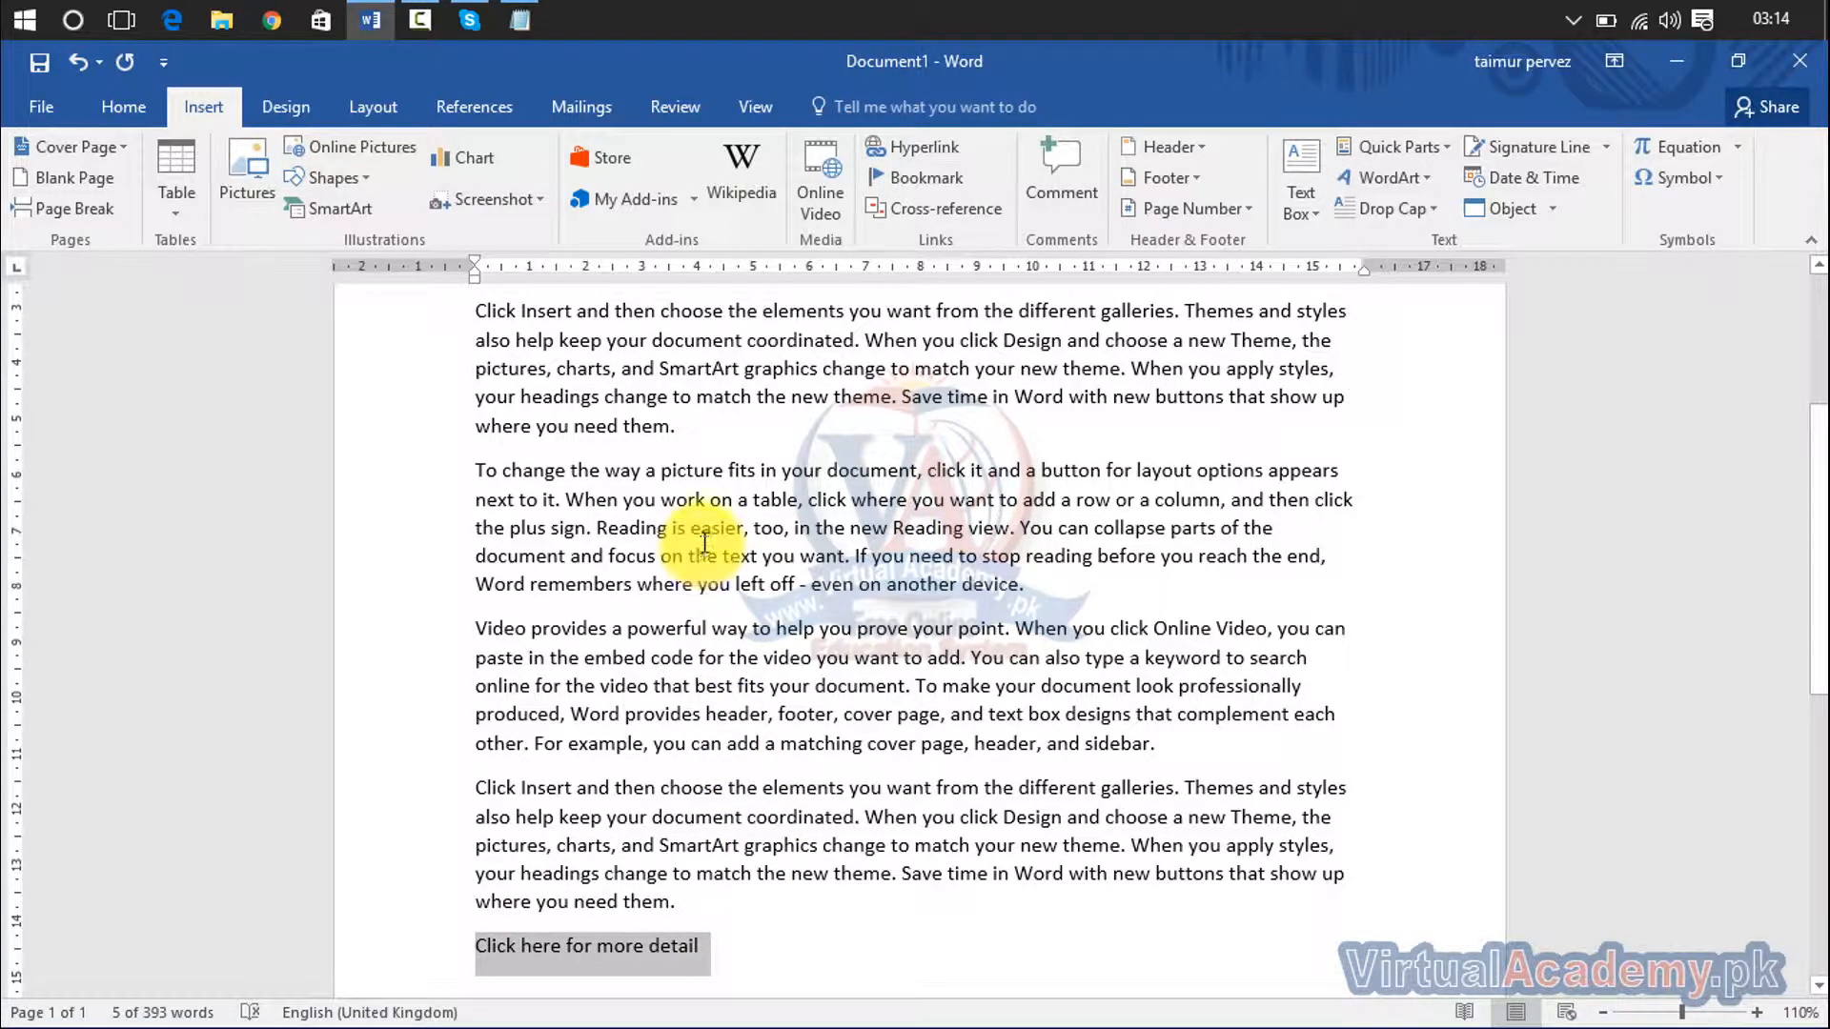
{"action": "left_click", "coordinate": [906, 152]}
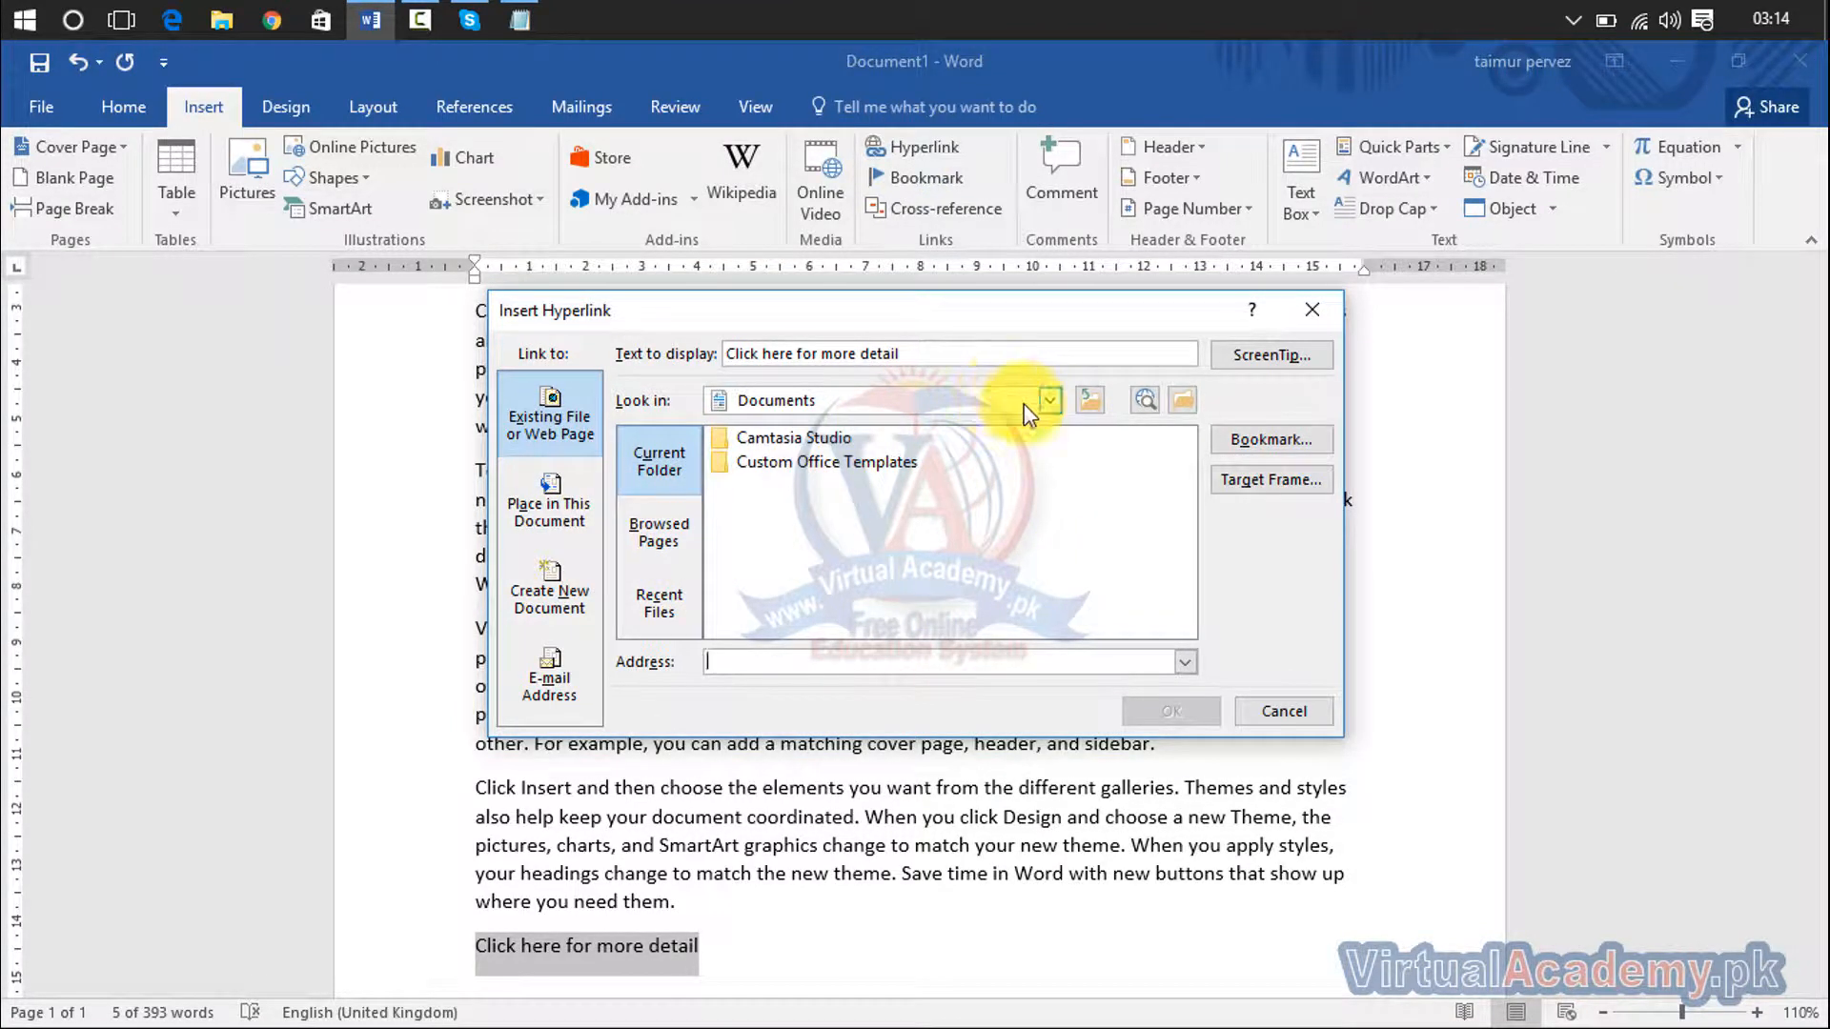
{"action": "left_click", "coordinate": [1049, 402]}
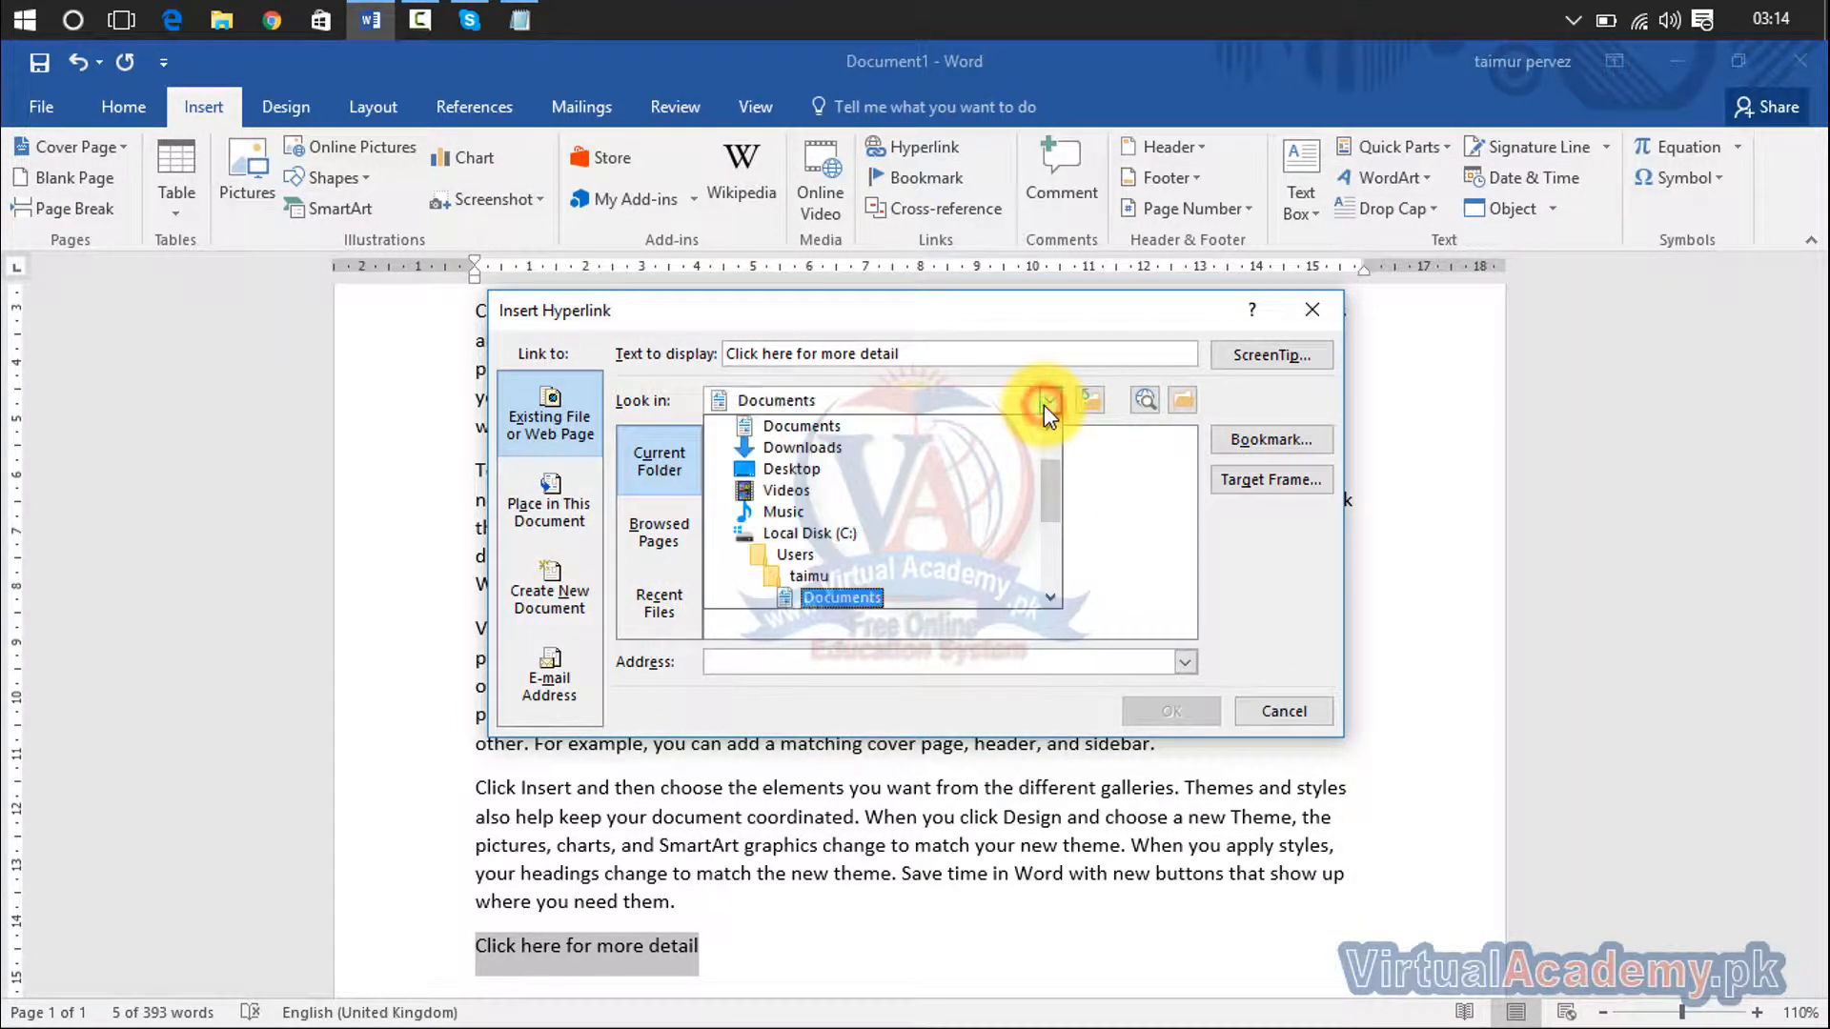
{"action": "left_click", "coordinate": [1049, 596]}
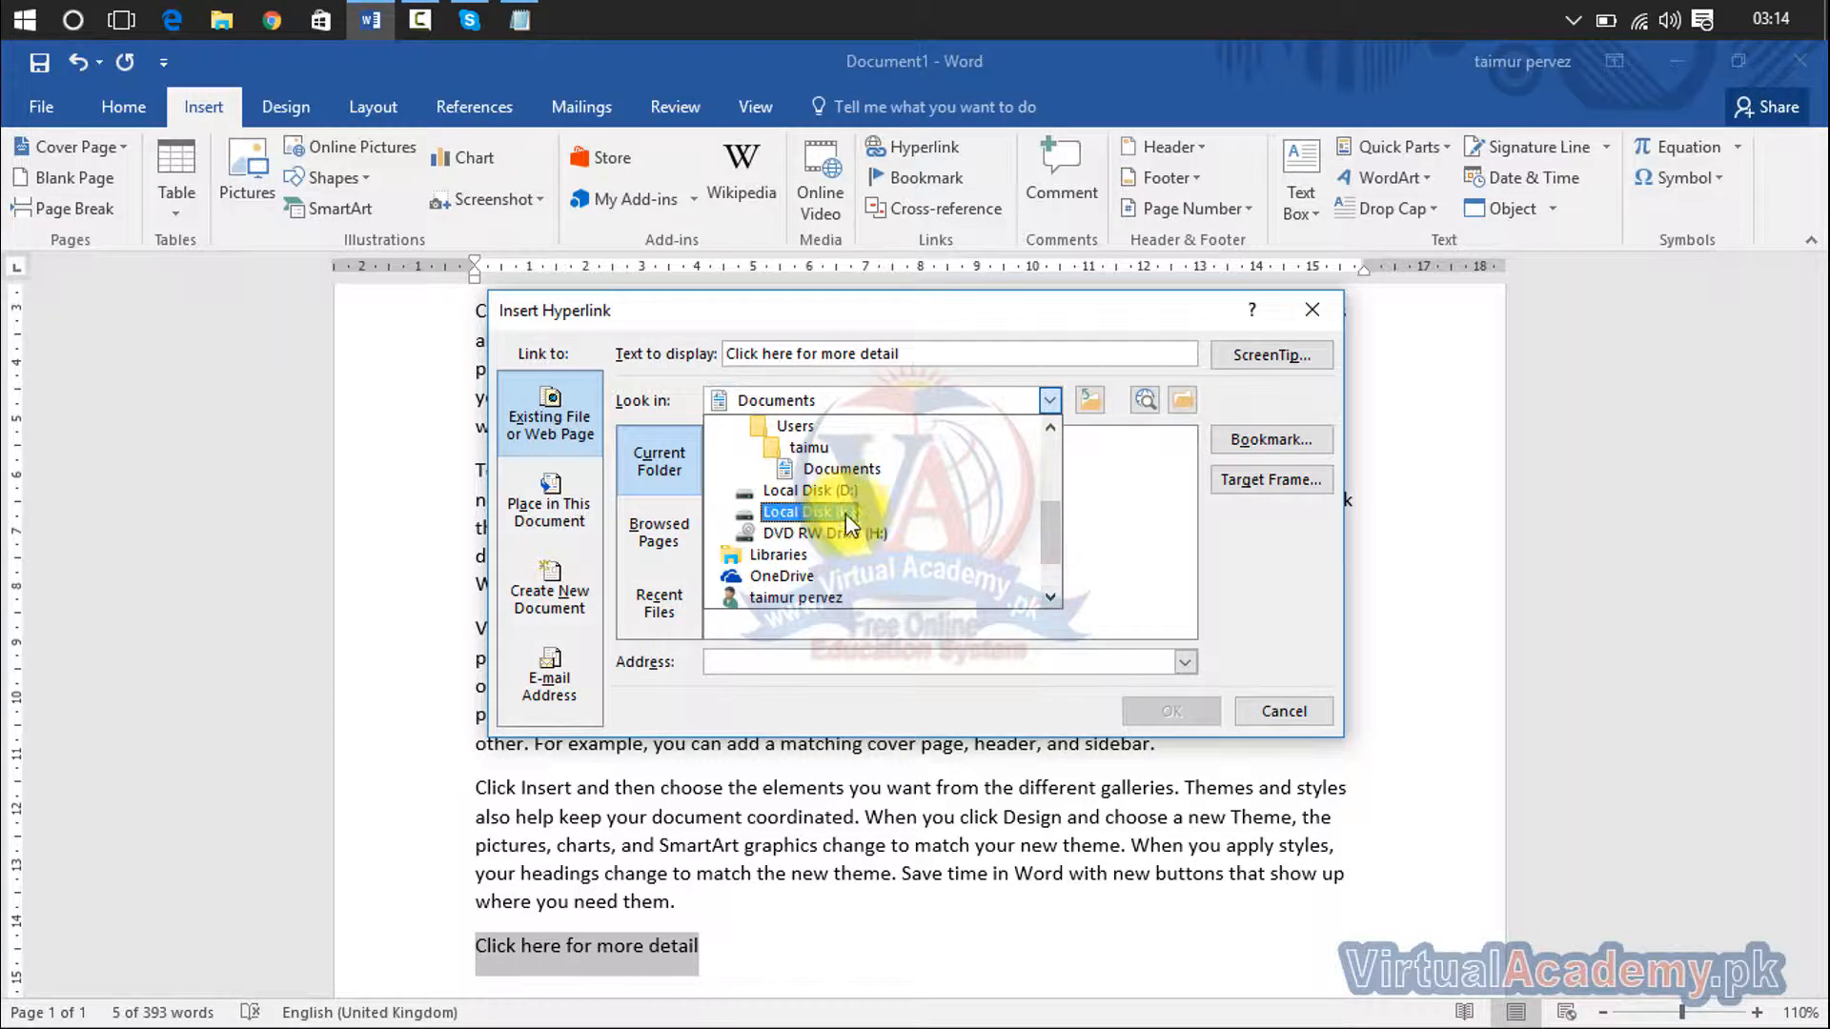
{"action": "left_click", "coordinate": [810, 512]}
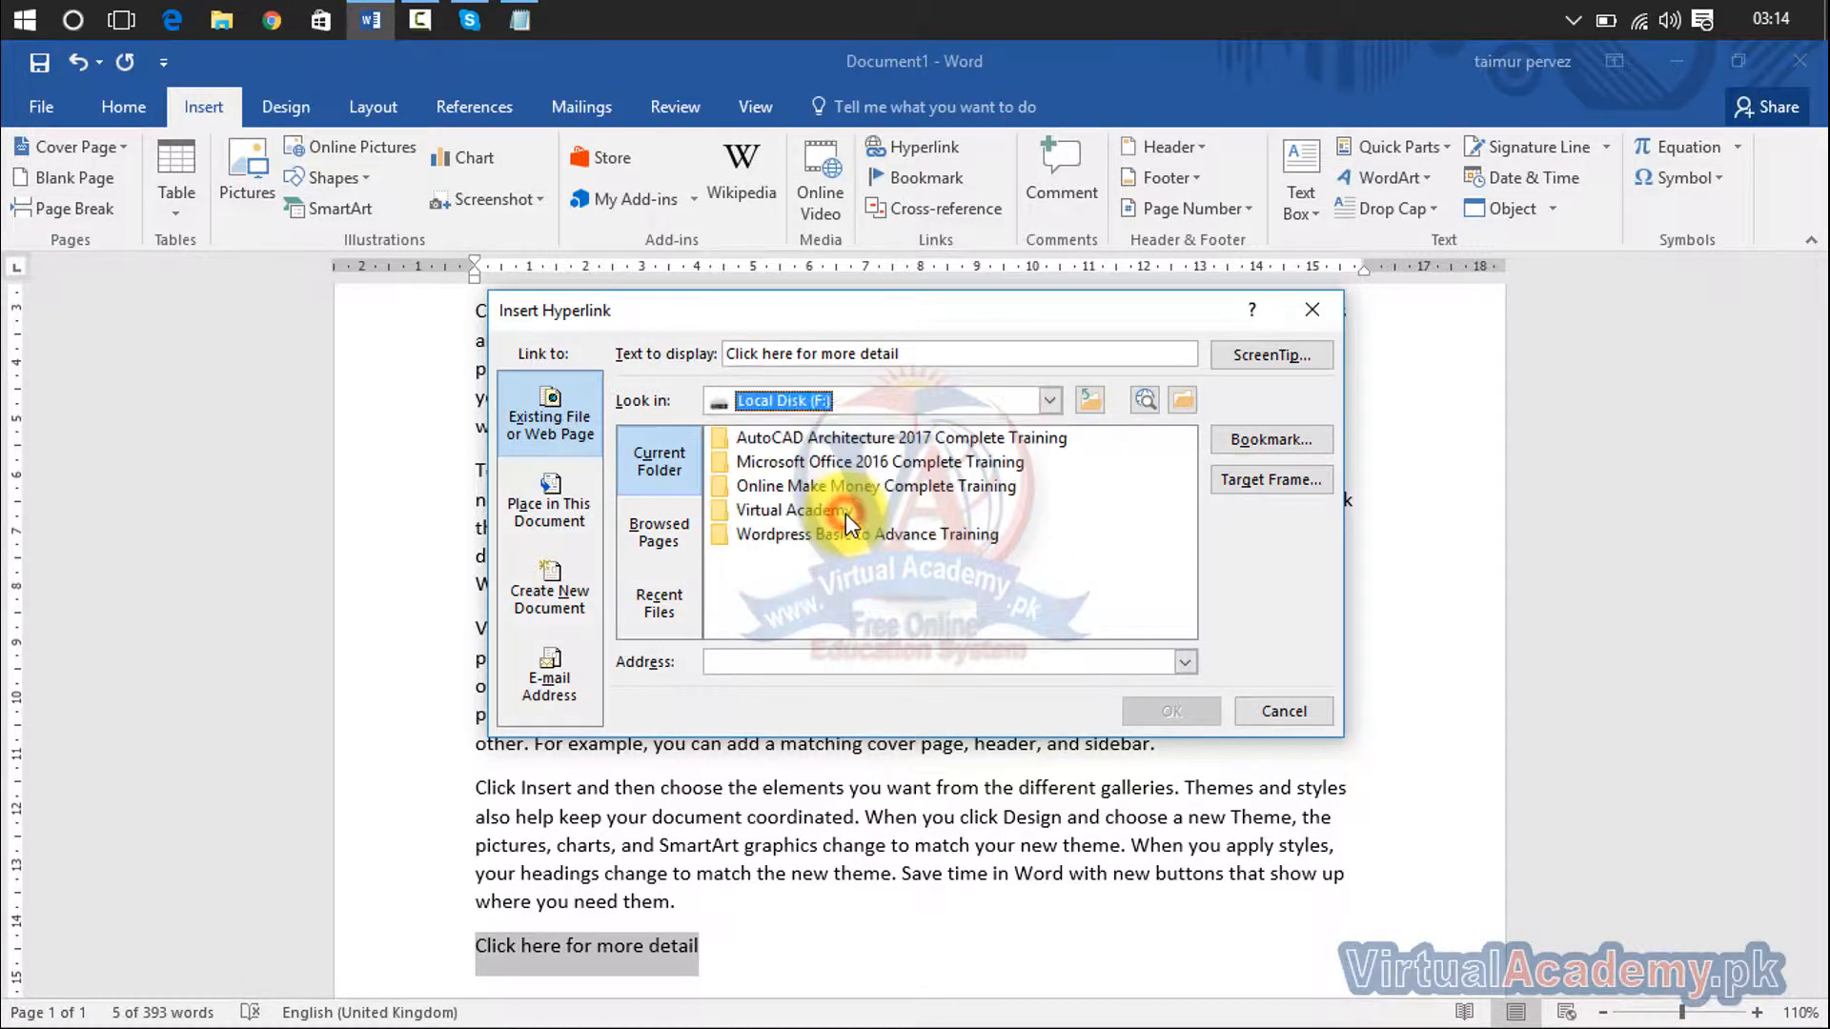
{"action": "left_click", "coordinate": [1051, 401]}
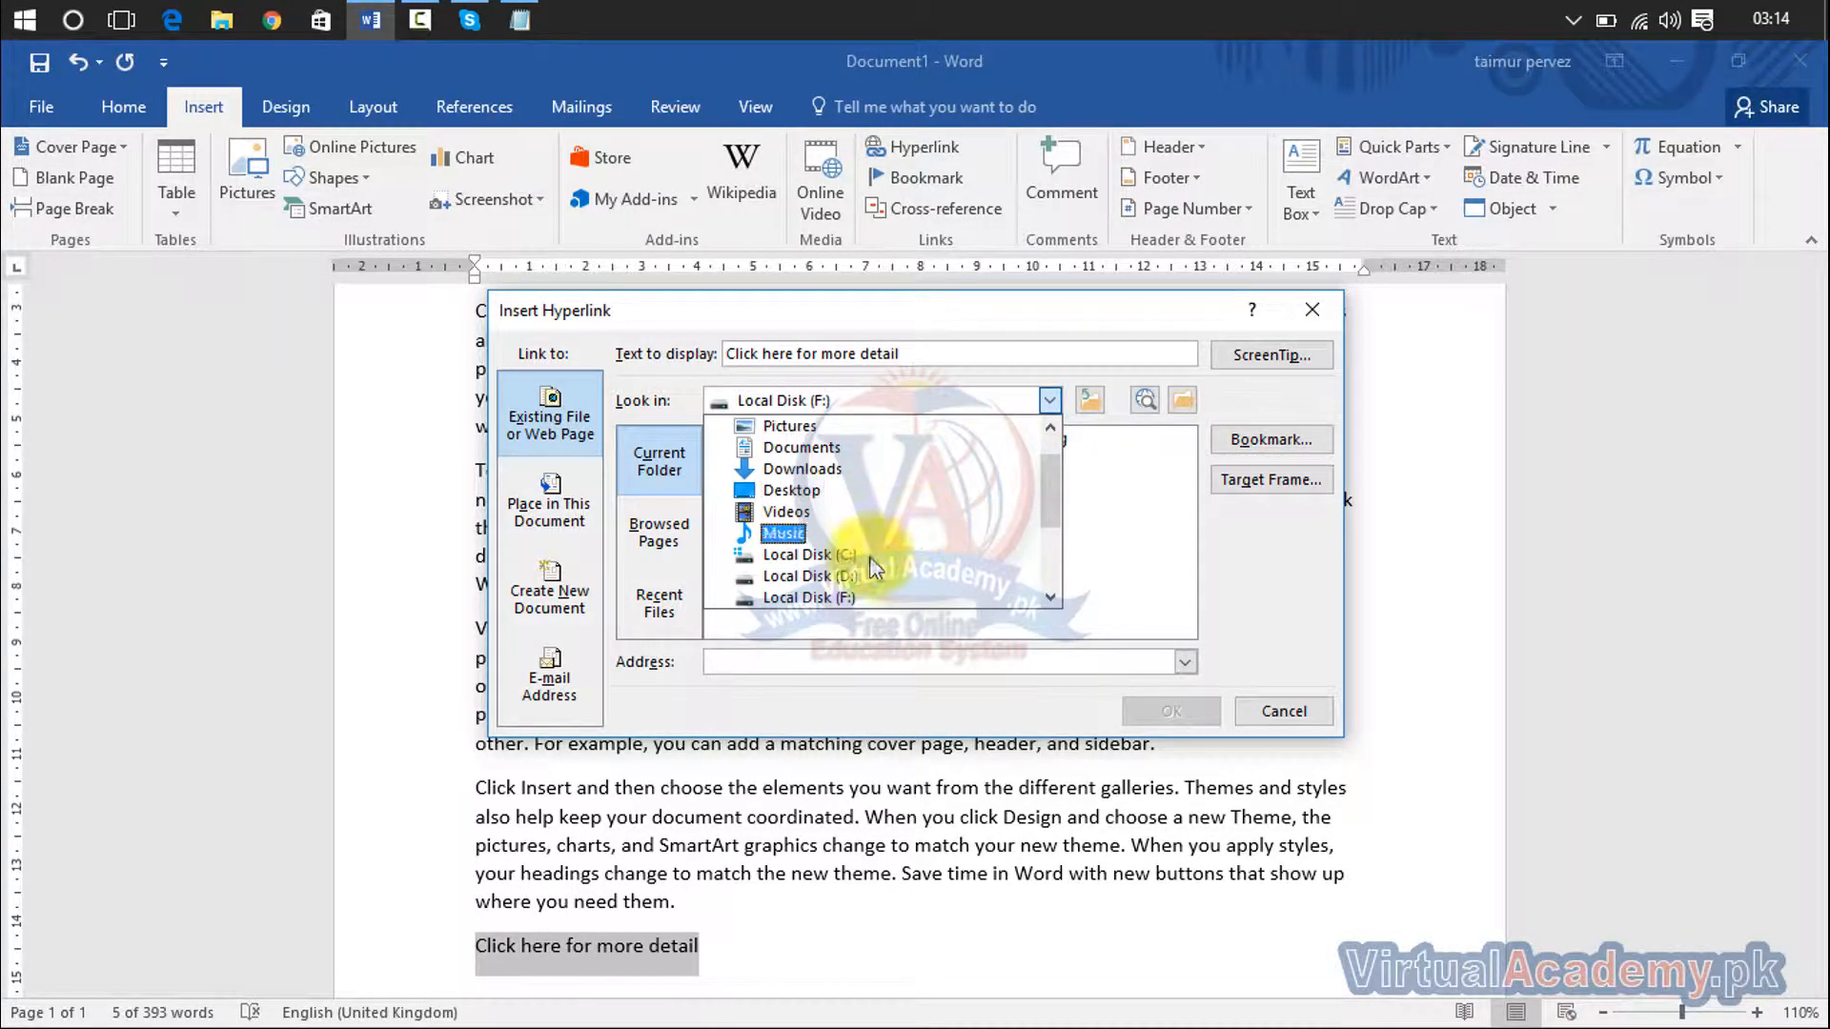
{"action": "left_click", "coordinate": [836, 577]}
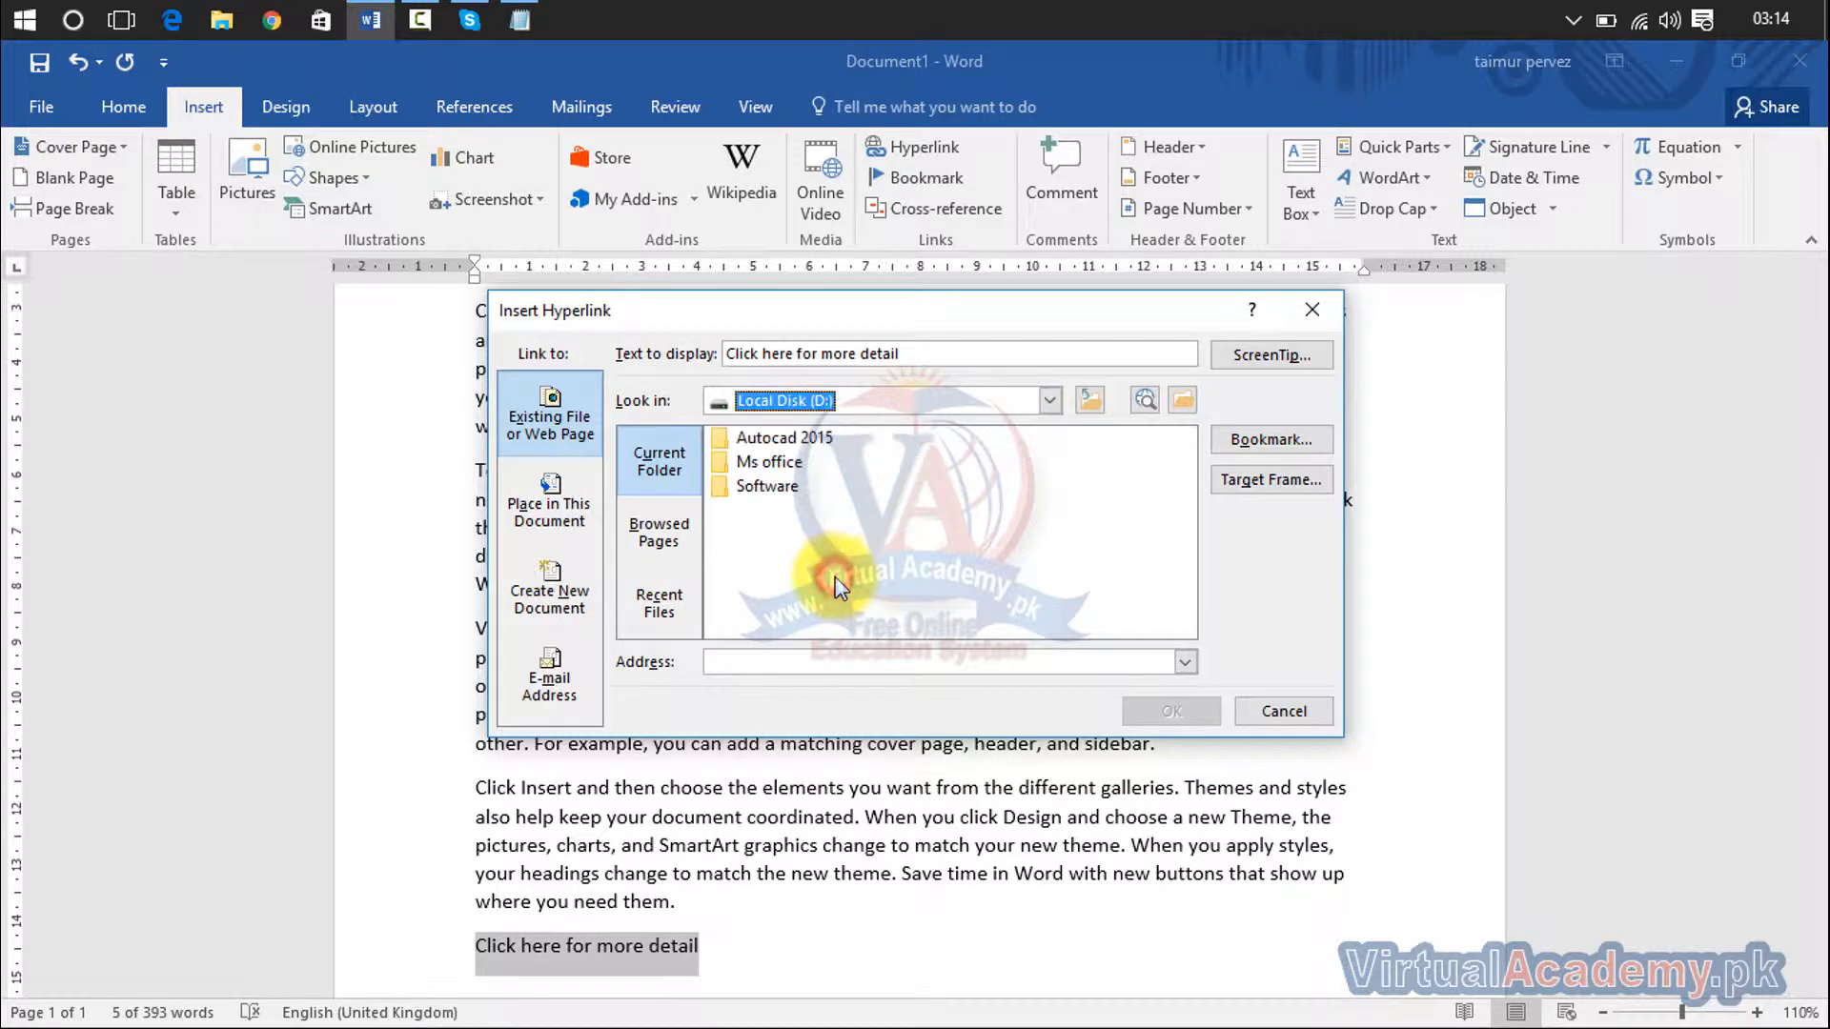
{"action": "double_click", "coordinate": [782, 465]}
{"action": "double_click", "coordinate": [776, 485]}
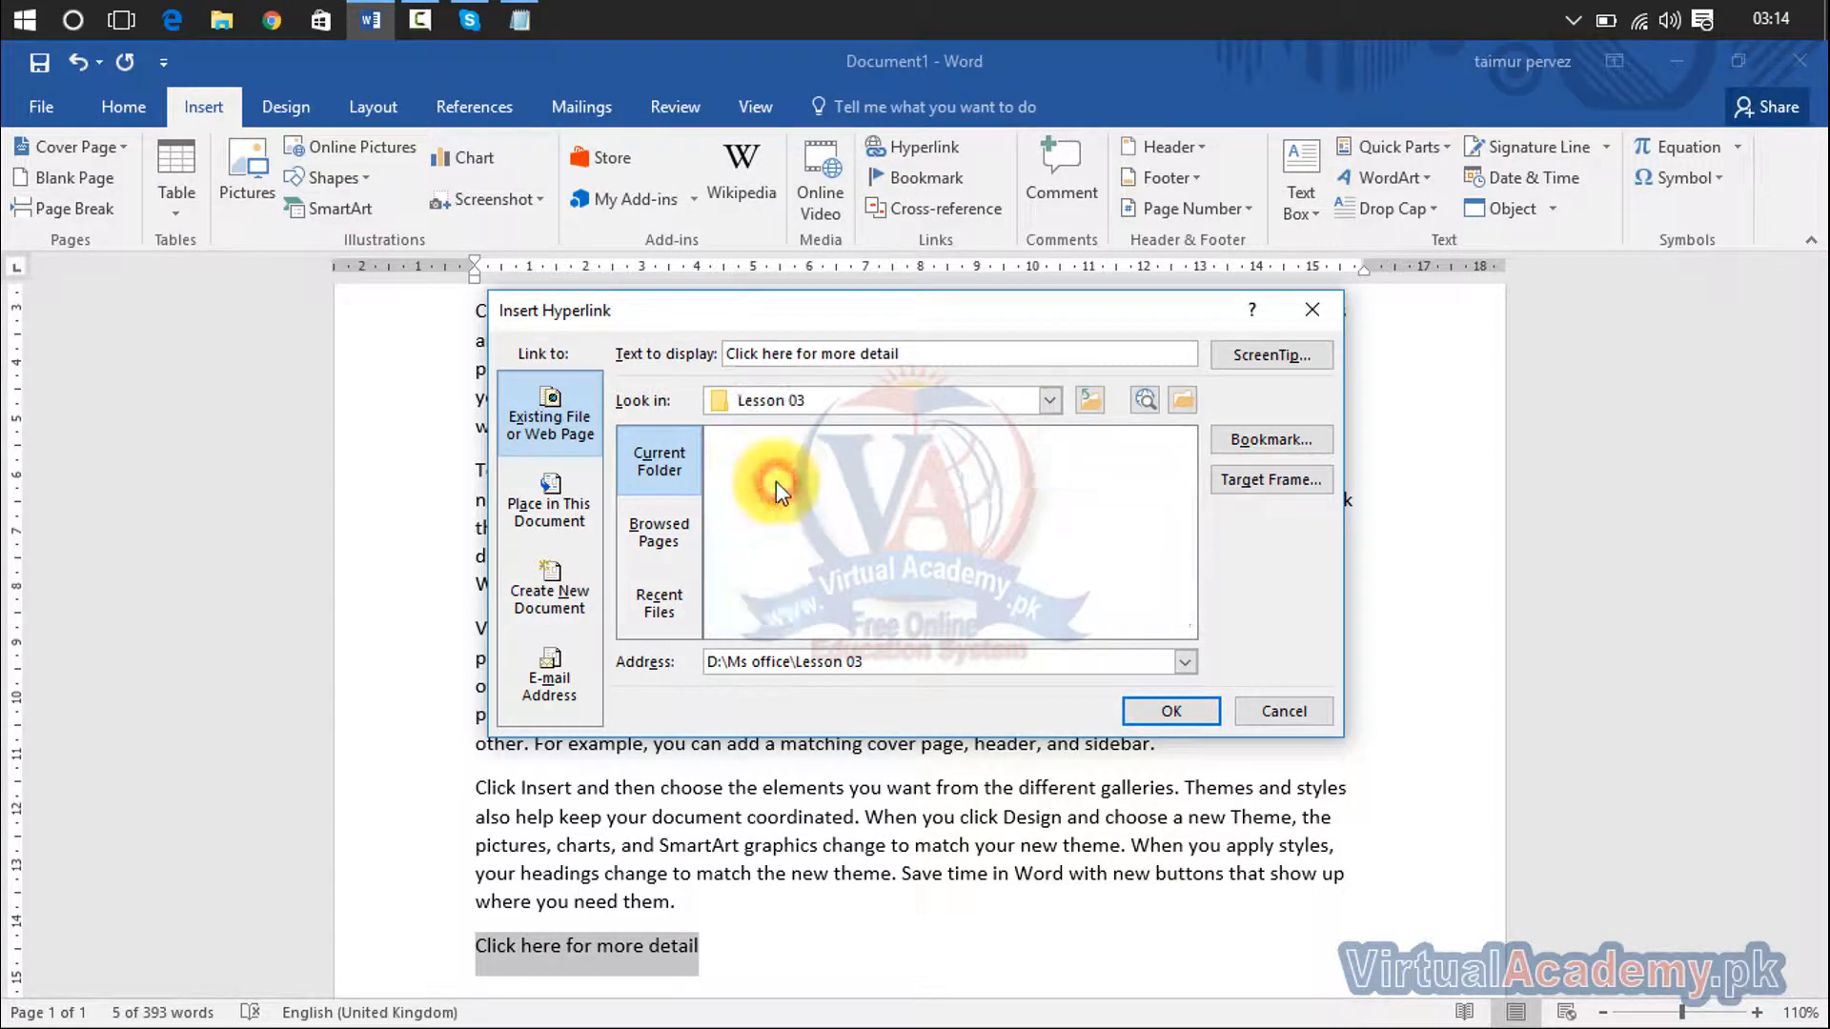
{"action": "left_click", "coordinate": [804, 437]}
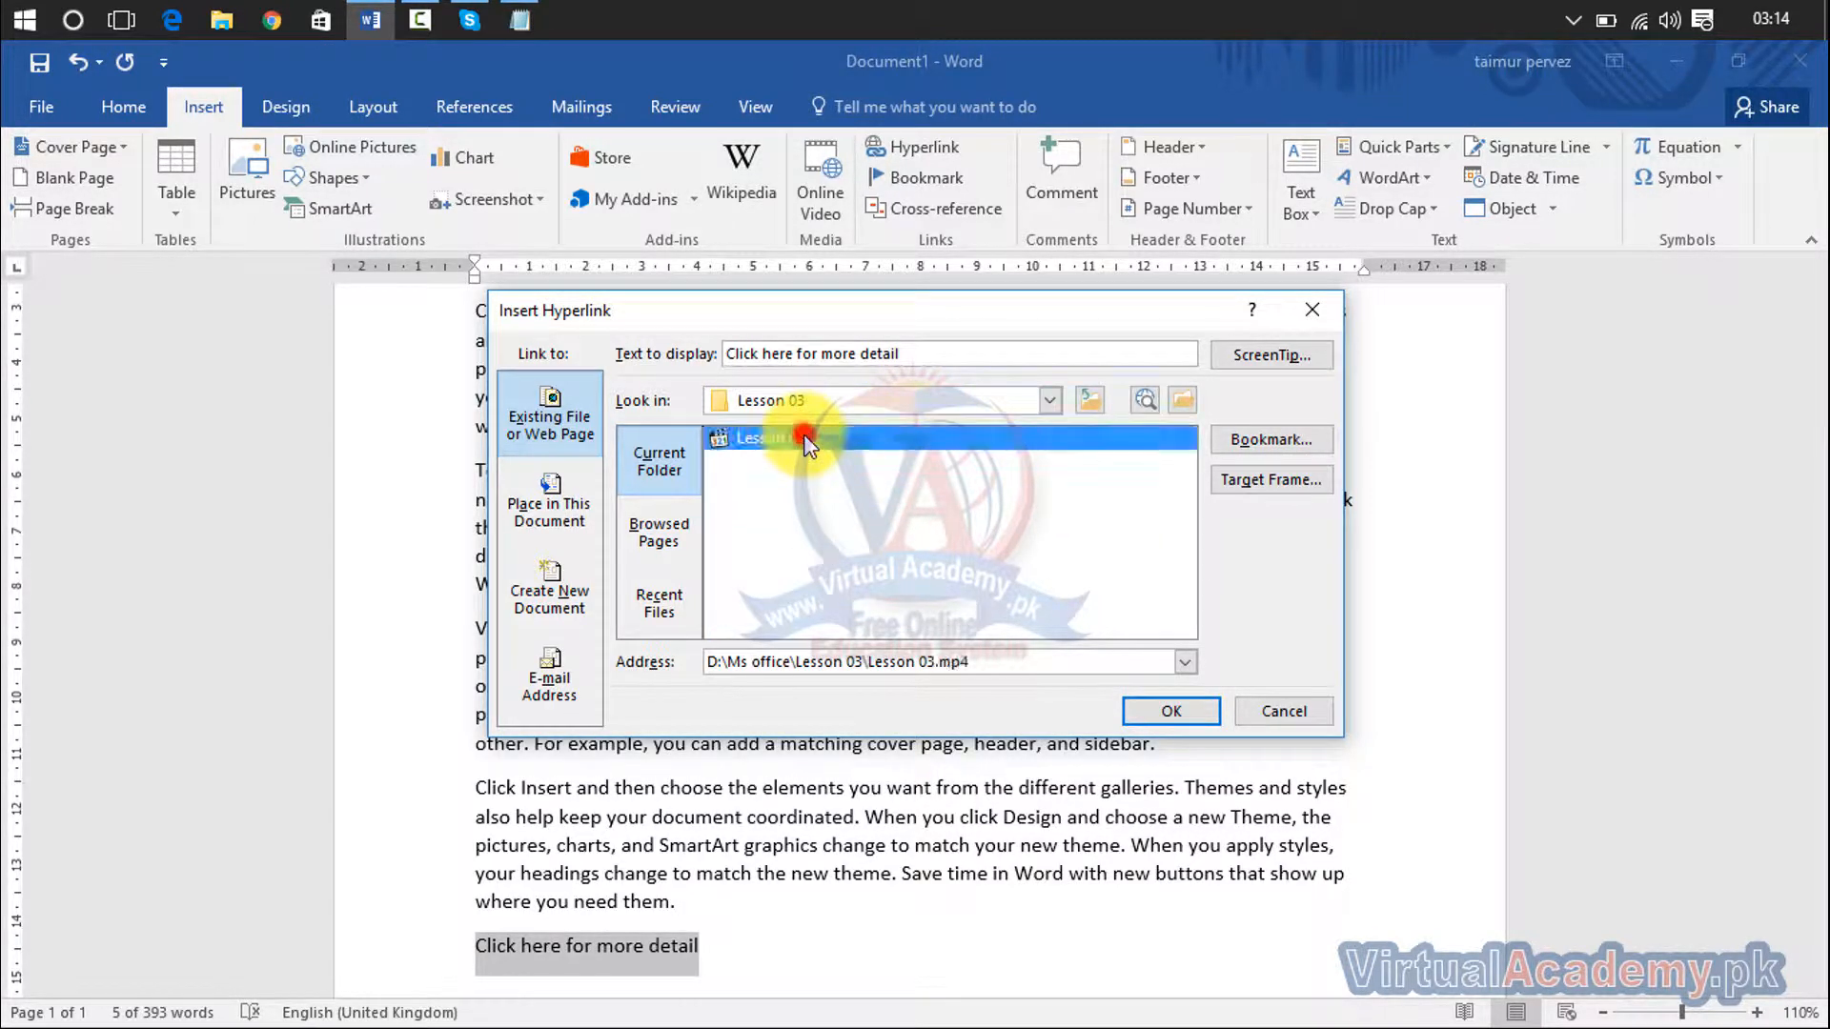
{"action": "double_click", "coordinate": [805, 438]}
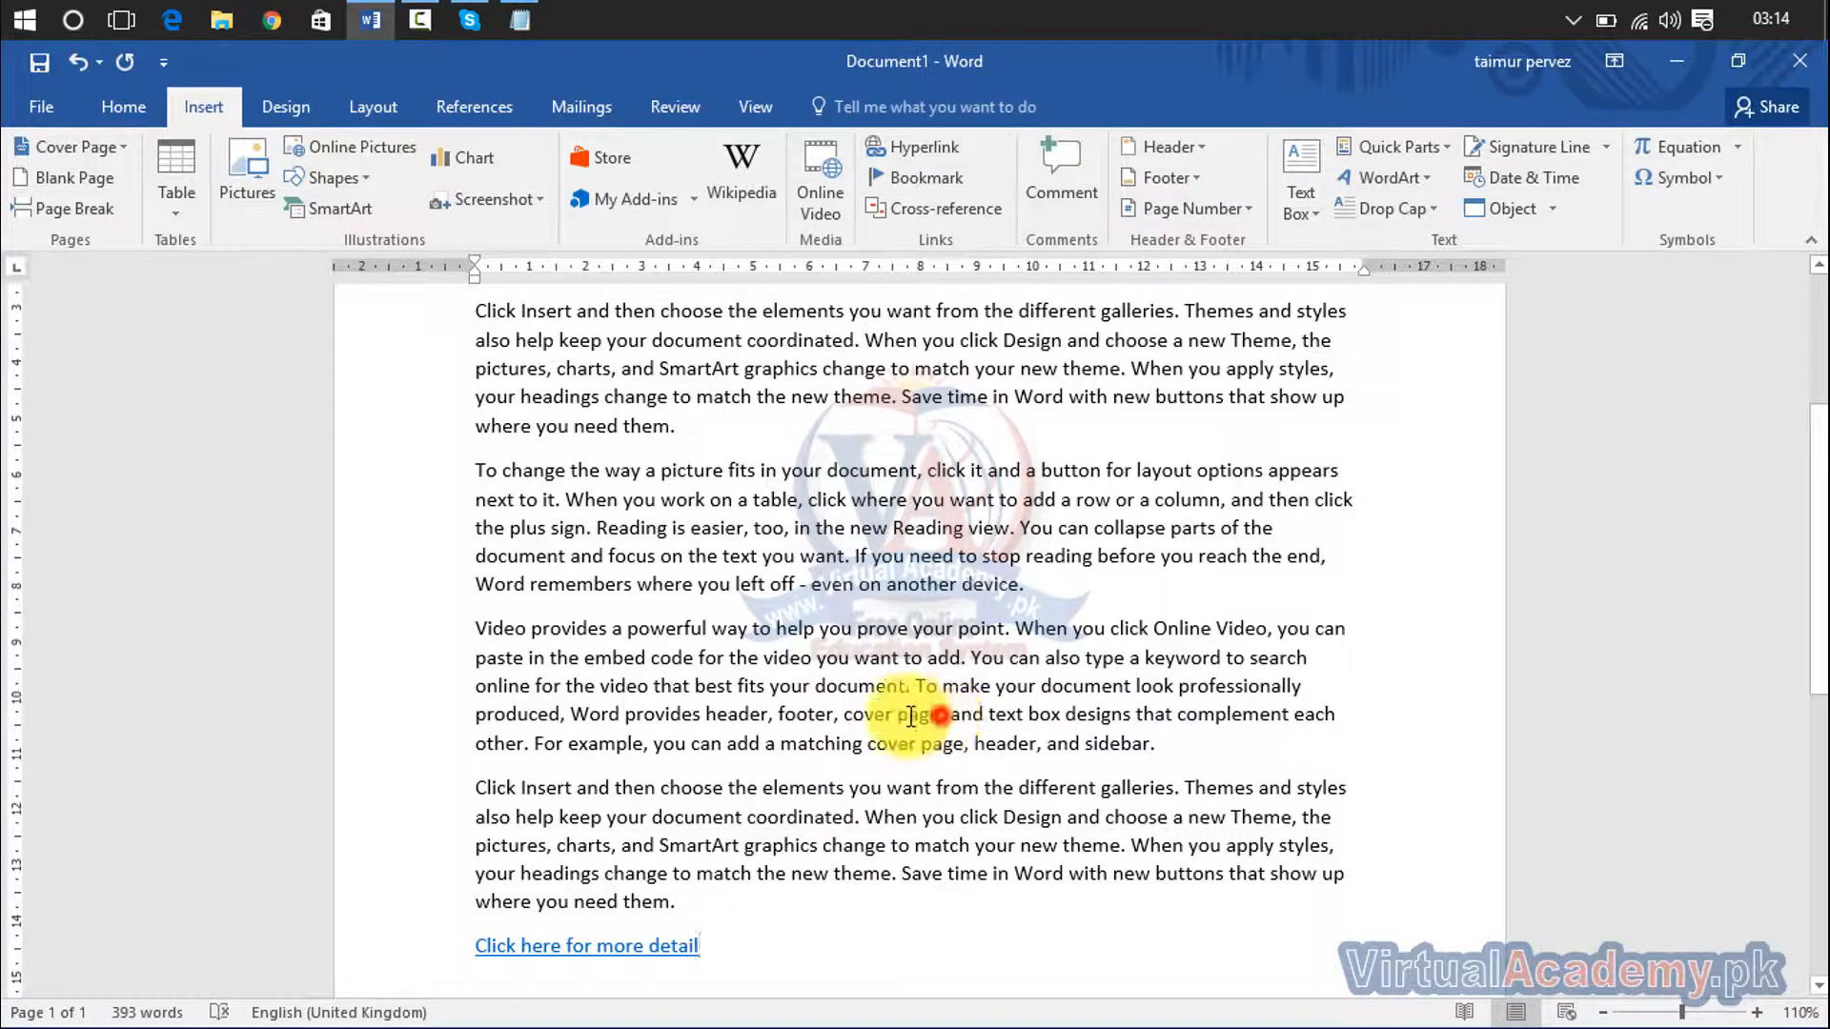
Step: Hyperlink "cover page" in the phrase "header, footer, cover page" of the second-to-last sample paragraph to the desktop file AutoCAD Civil 2015.pptx
{"action": "left_click_drag", "start_coordinate": [843, 715], "coordinate": [939, 715]}
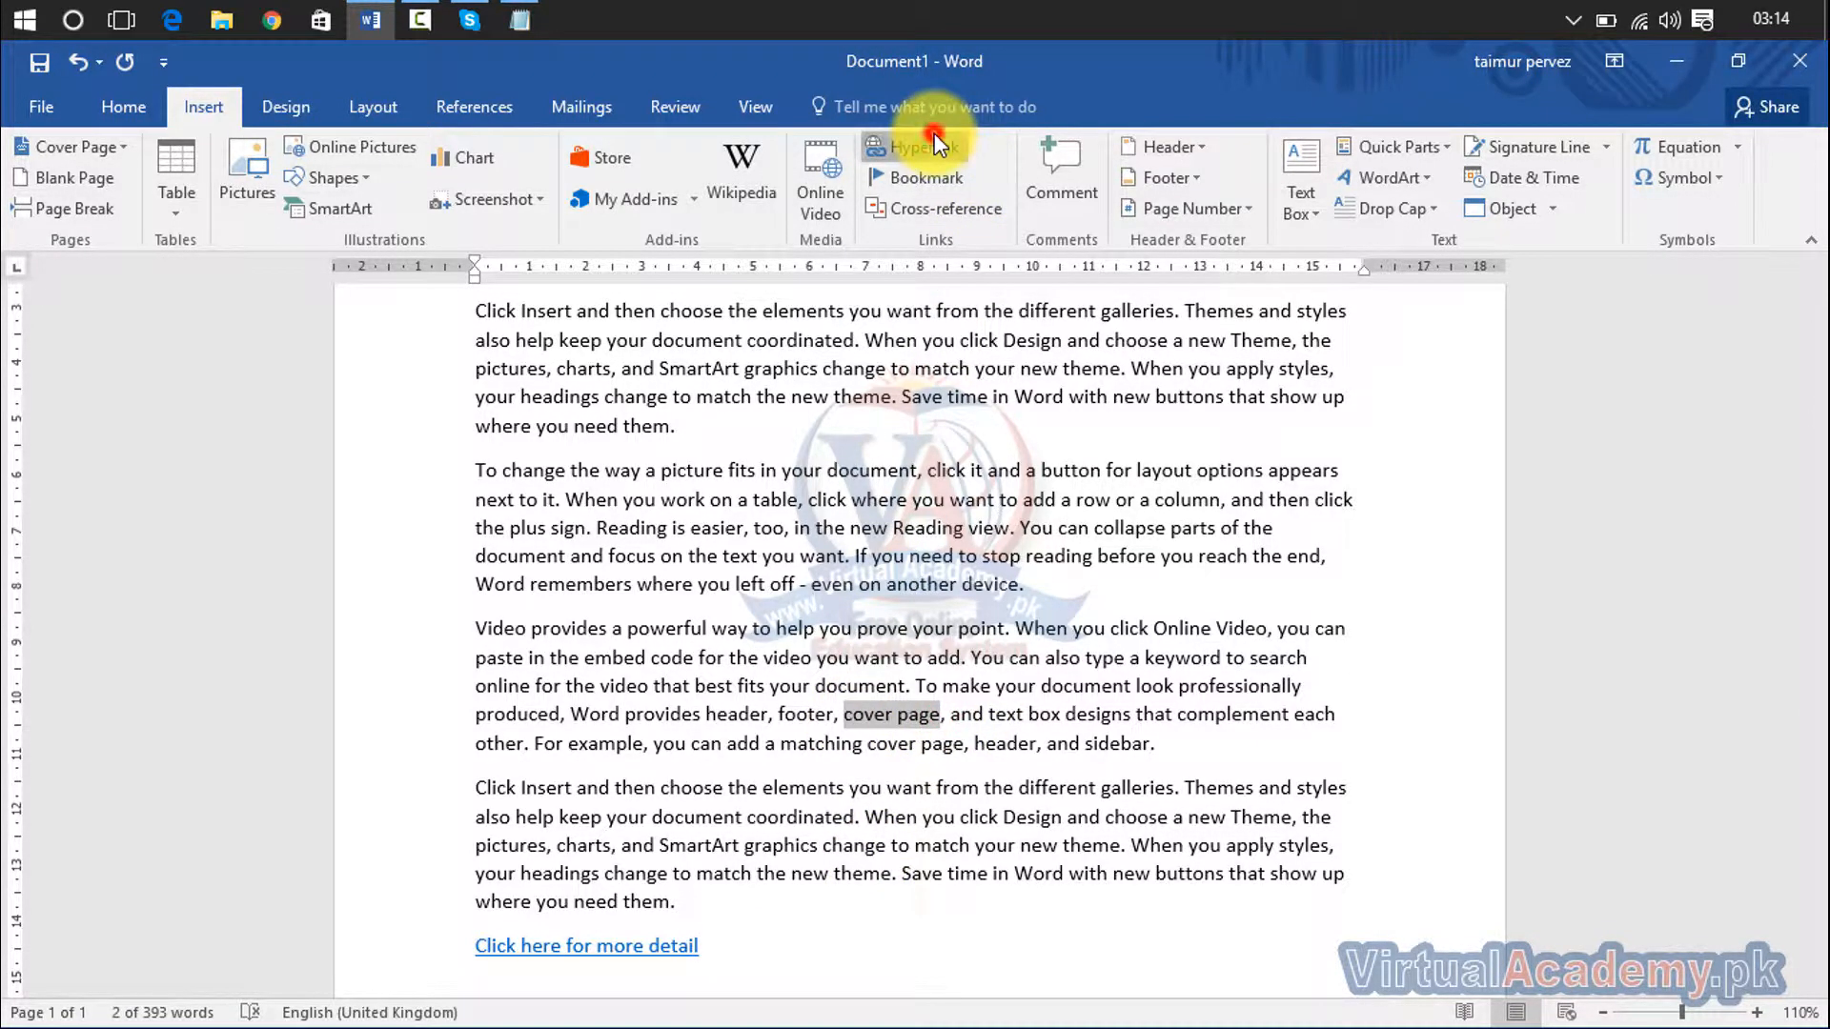
{"action": "left_click", "coordinate": [936, 145]}
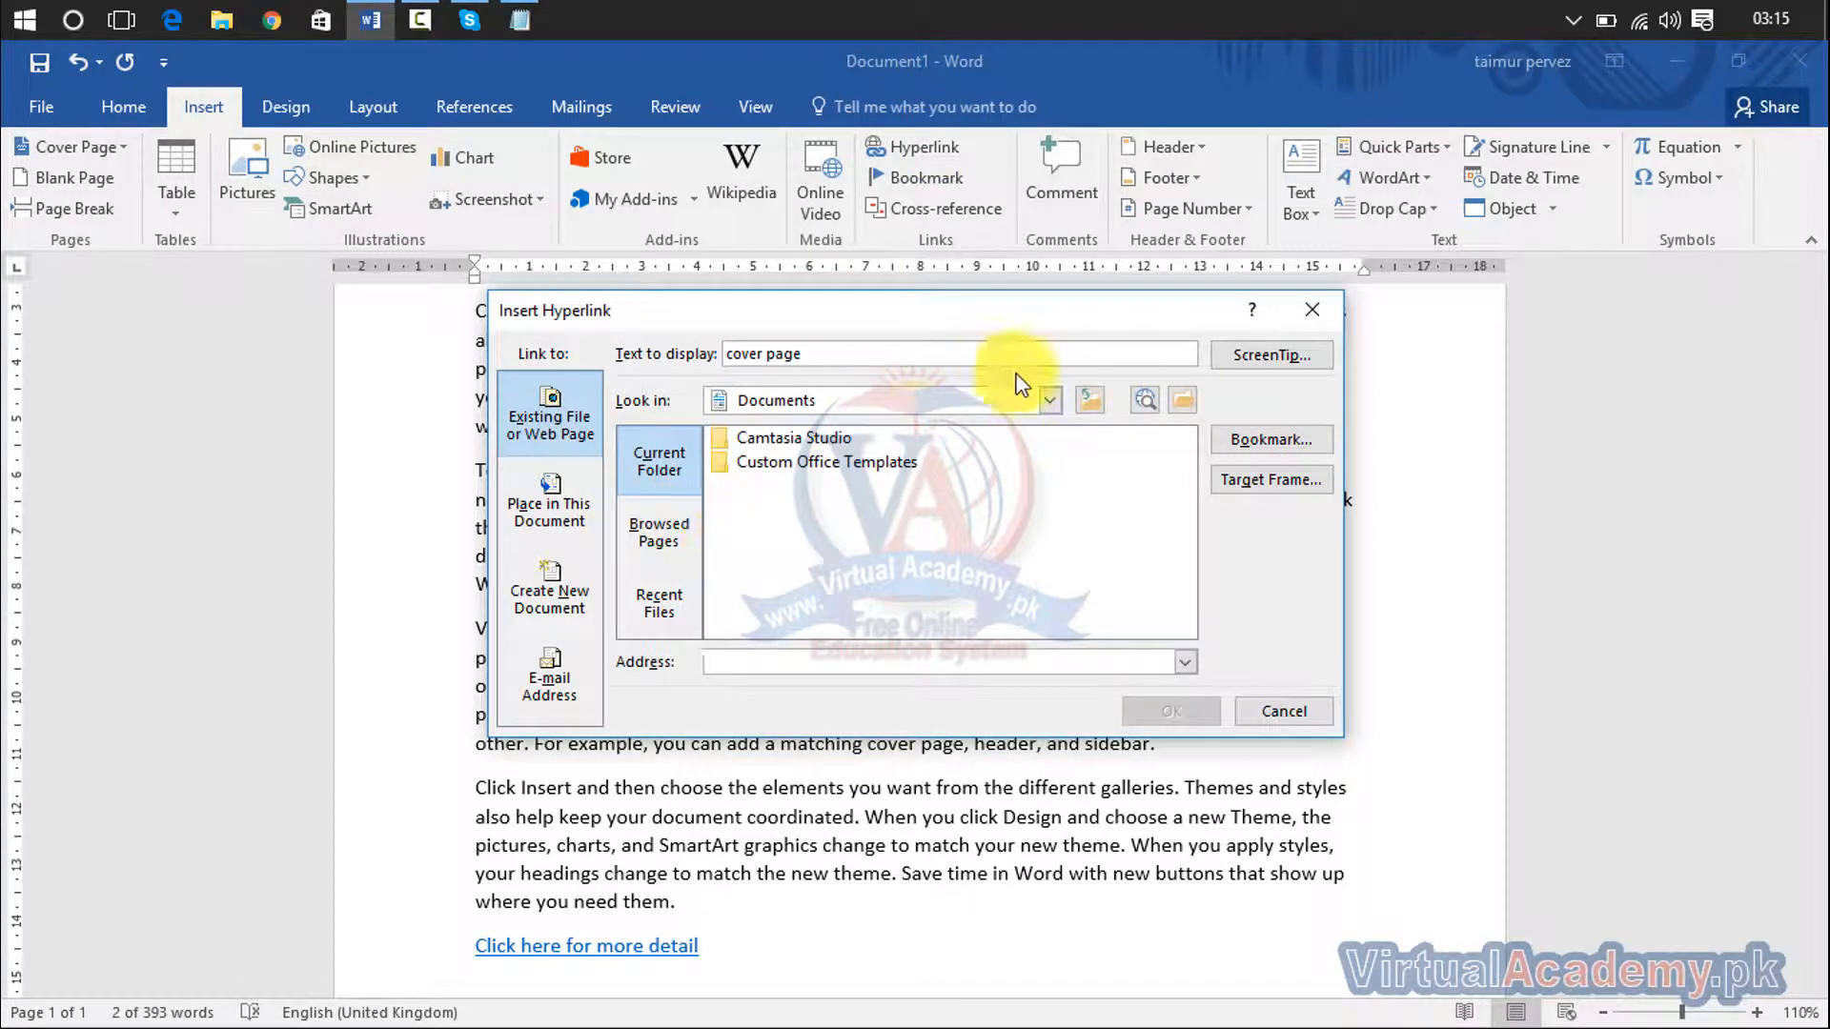
{"action": "left_click", "coordinate": [1048, 399]}
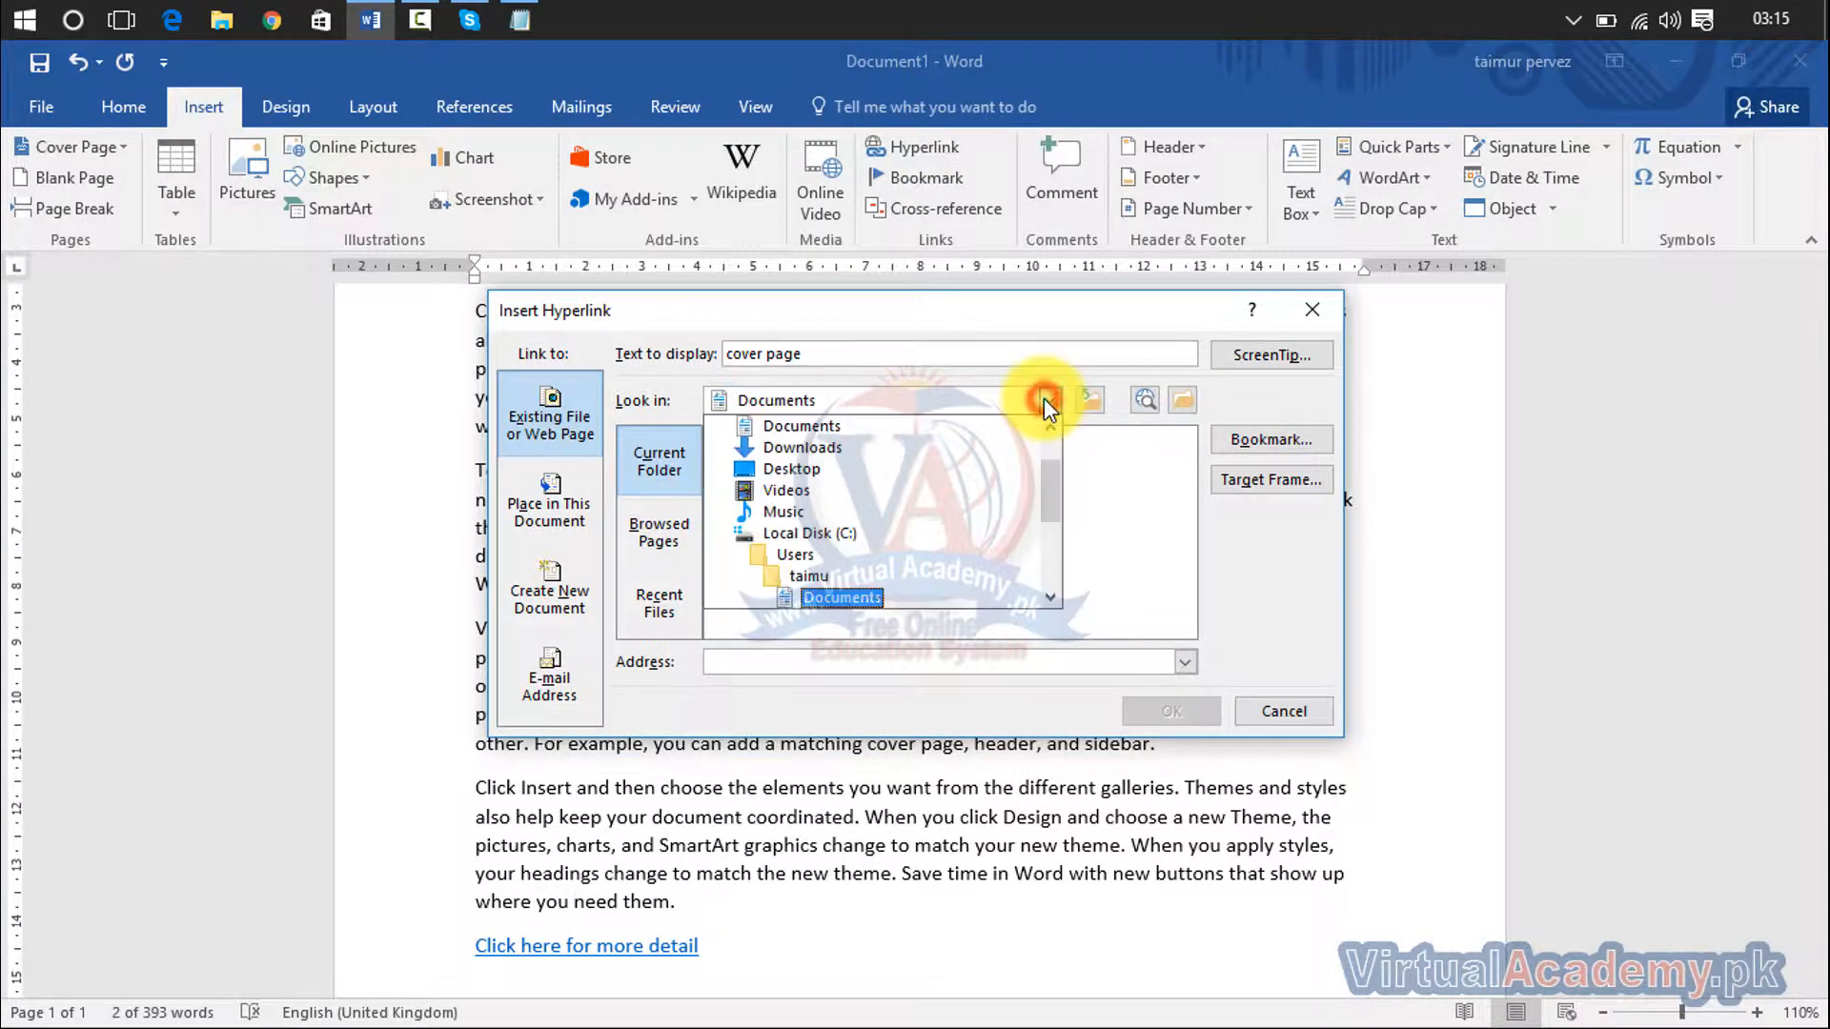
{"action": "left_click", "coordinate": [892, 479]}
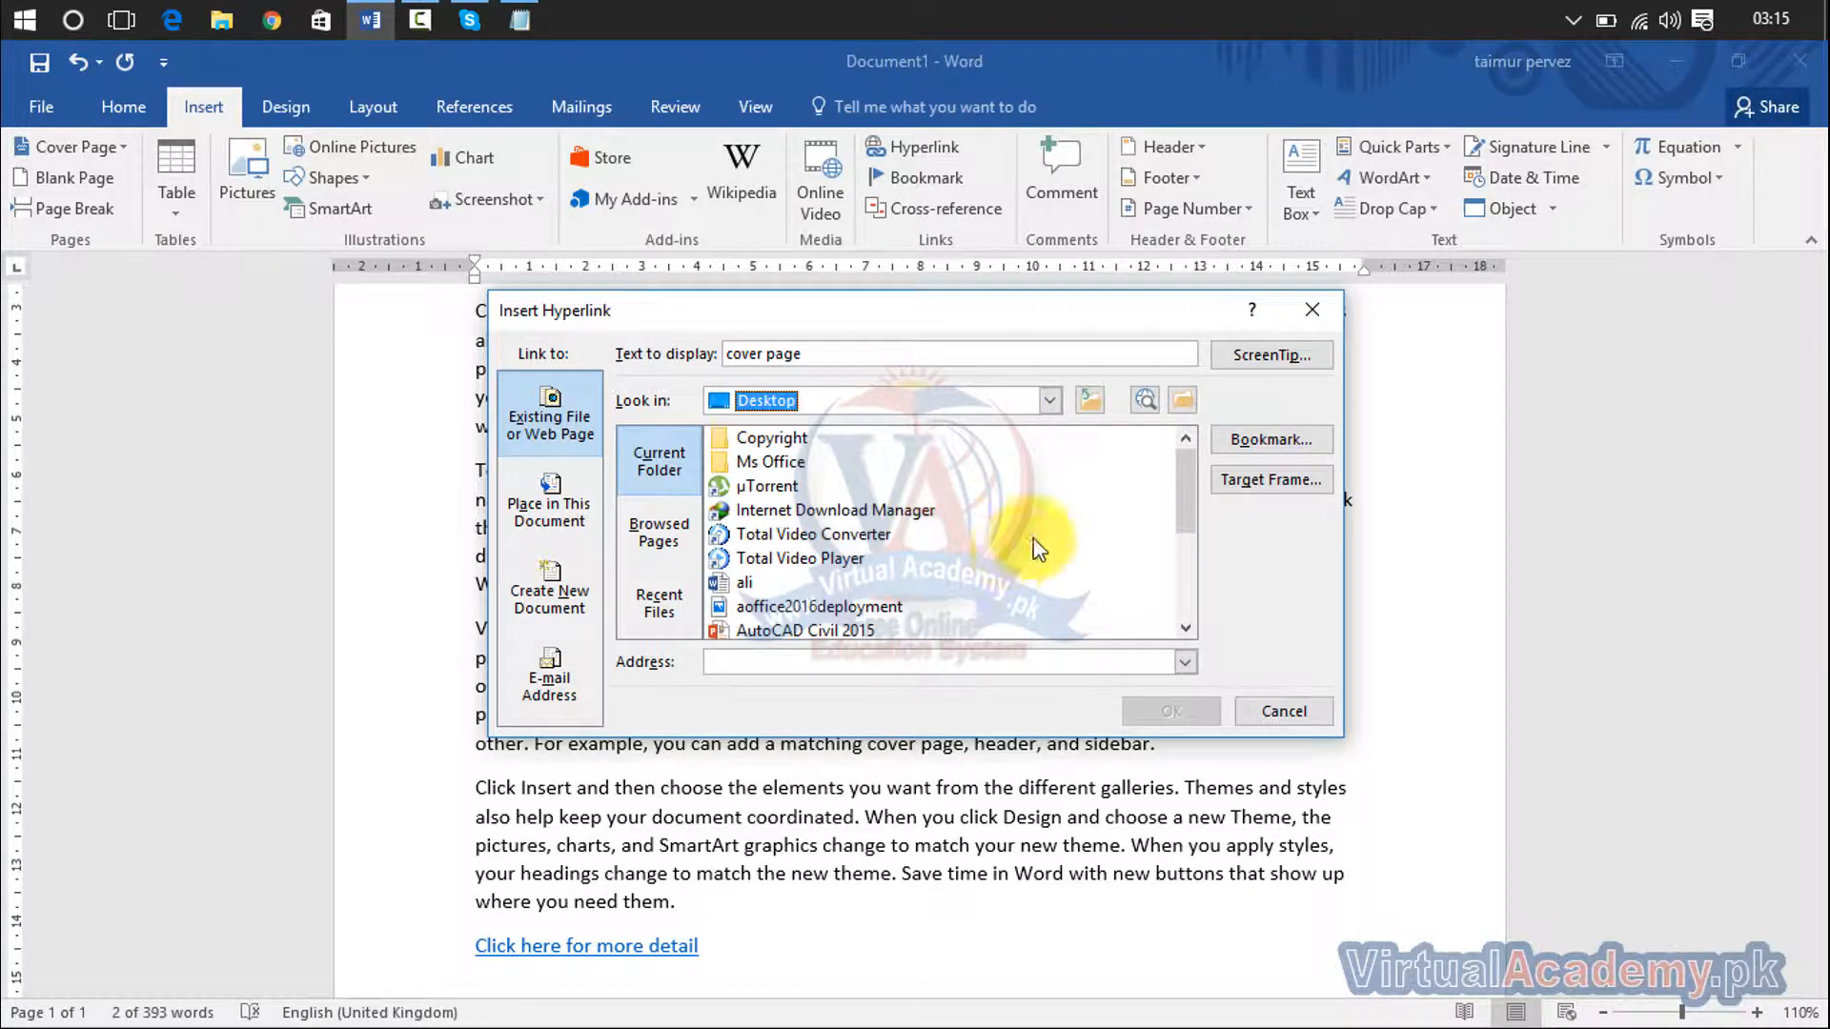
{"action": "left_click_drag", "start_coordinate": [1192, 520], "coordinate": [1193, 562]}
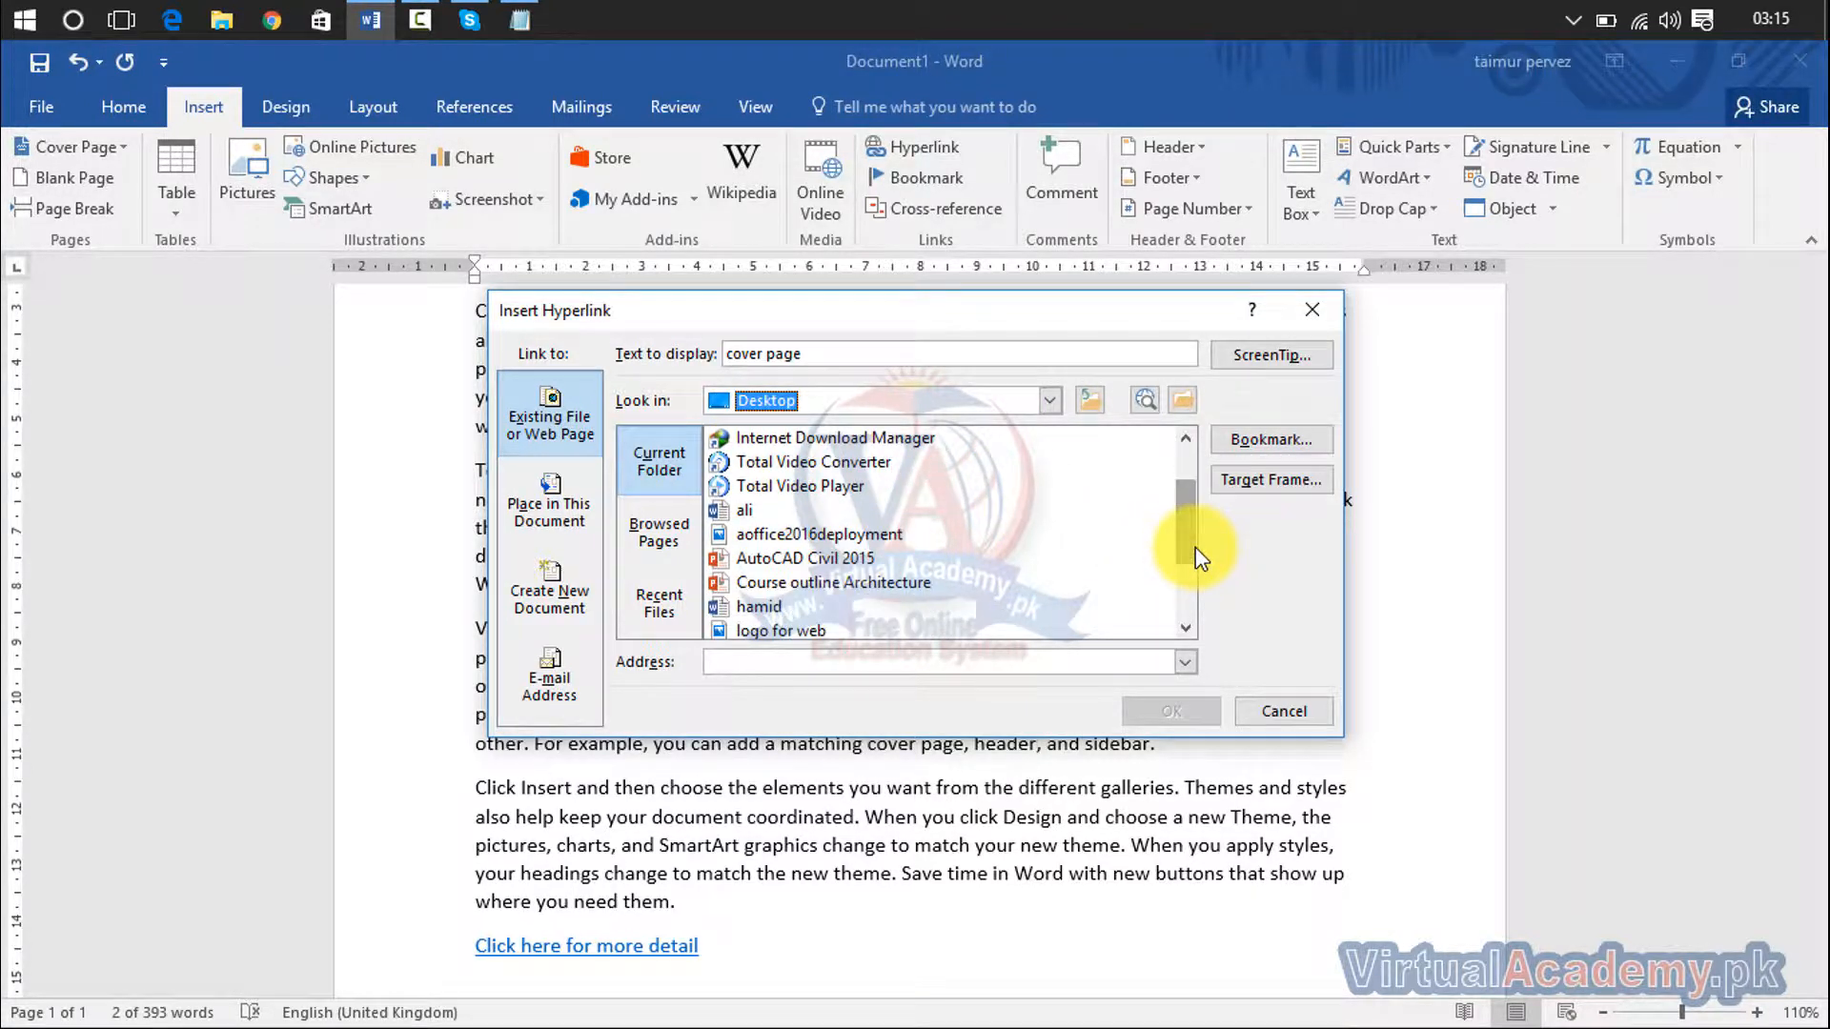
{"action": "left_click", "coordinate": [793, 558]}
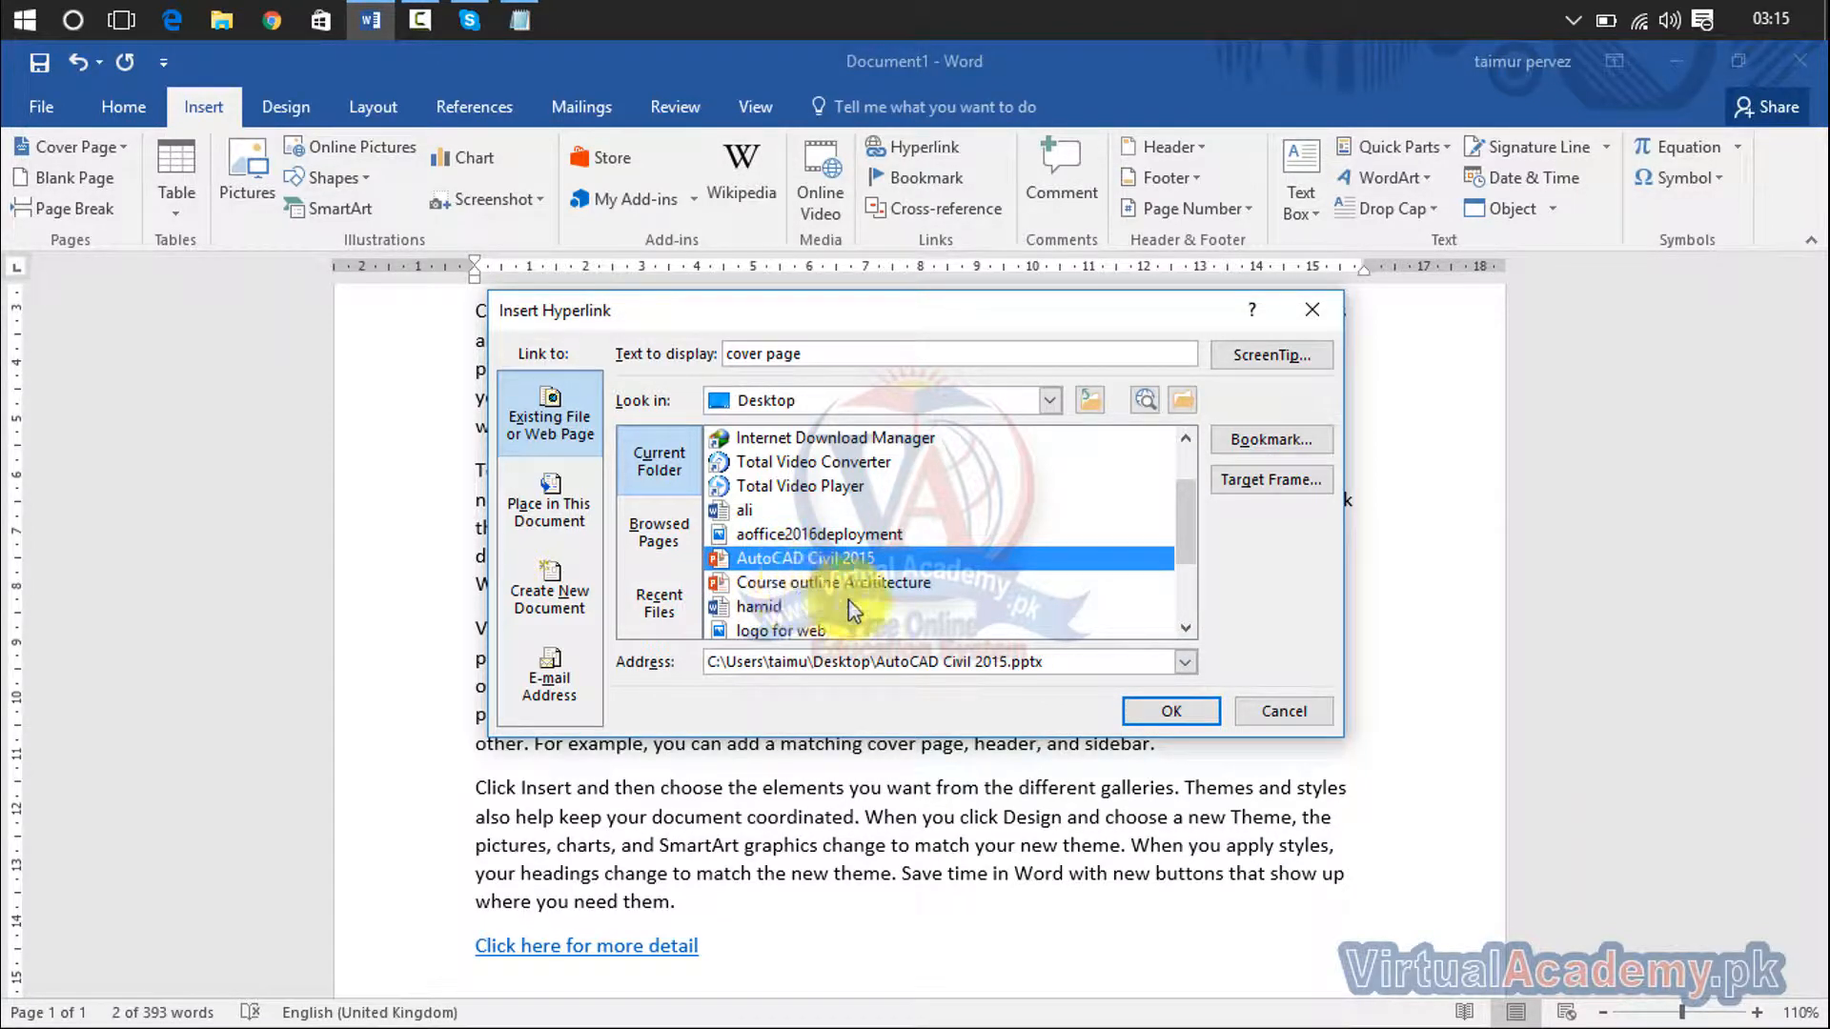
{"action": "left_click", "coordinate": [1161, 713]}
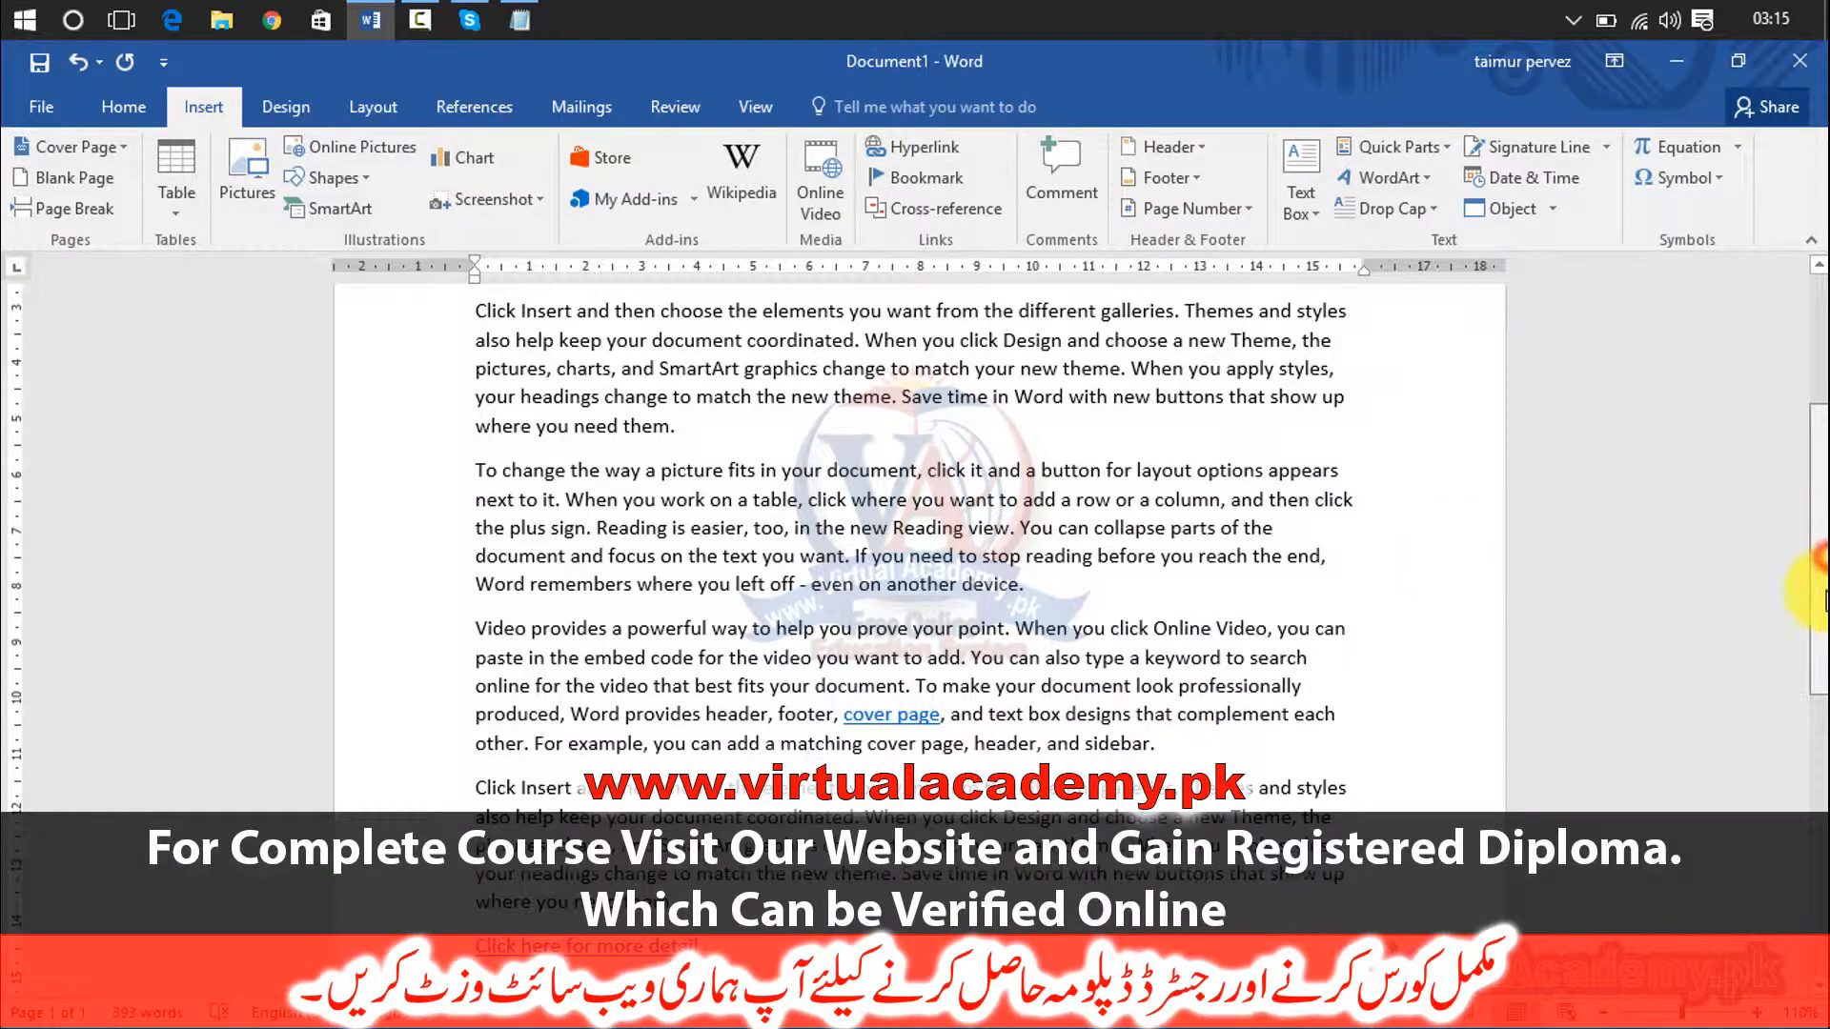
Step: Follow the "Click here for more detail" link, allow the Lesson 03.mp4 video to open, and close the player
{"action": "scroll", "coordinate": [1822, 629], "scroll_direction": "down", "scroll_amount": 2}
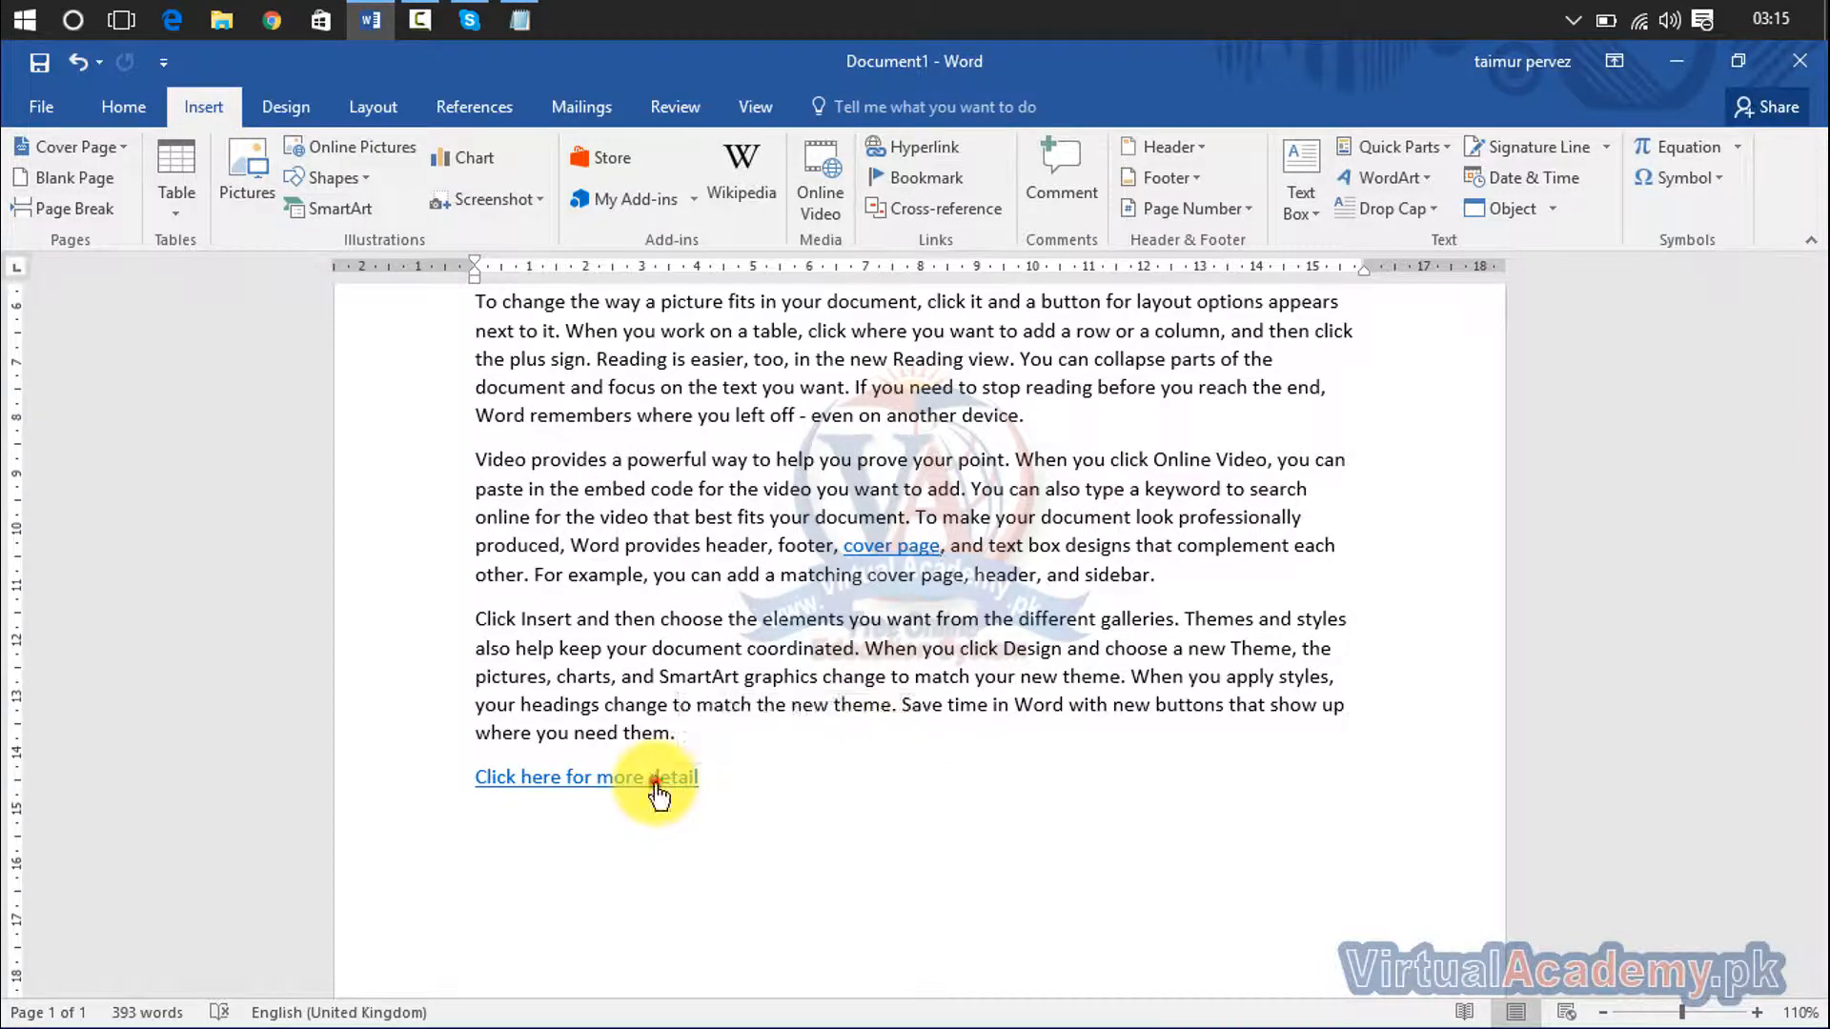
{"action": "left_click", "coordinate": [660, 791], "text": "ctrl"}
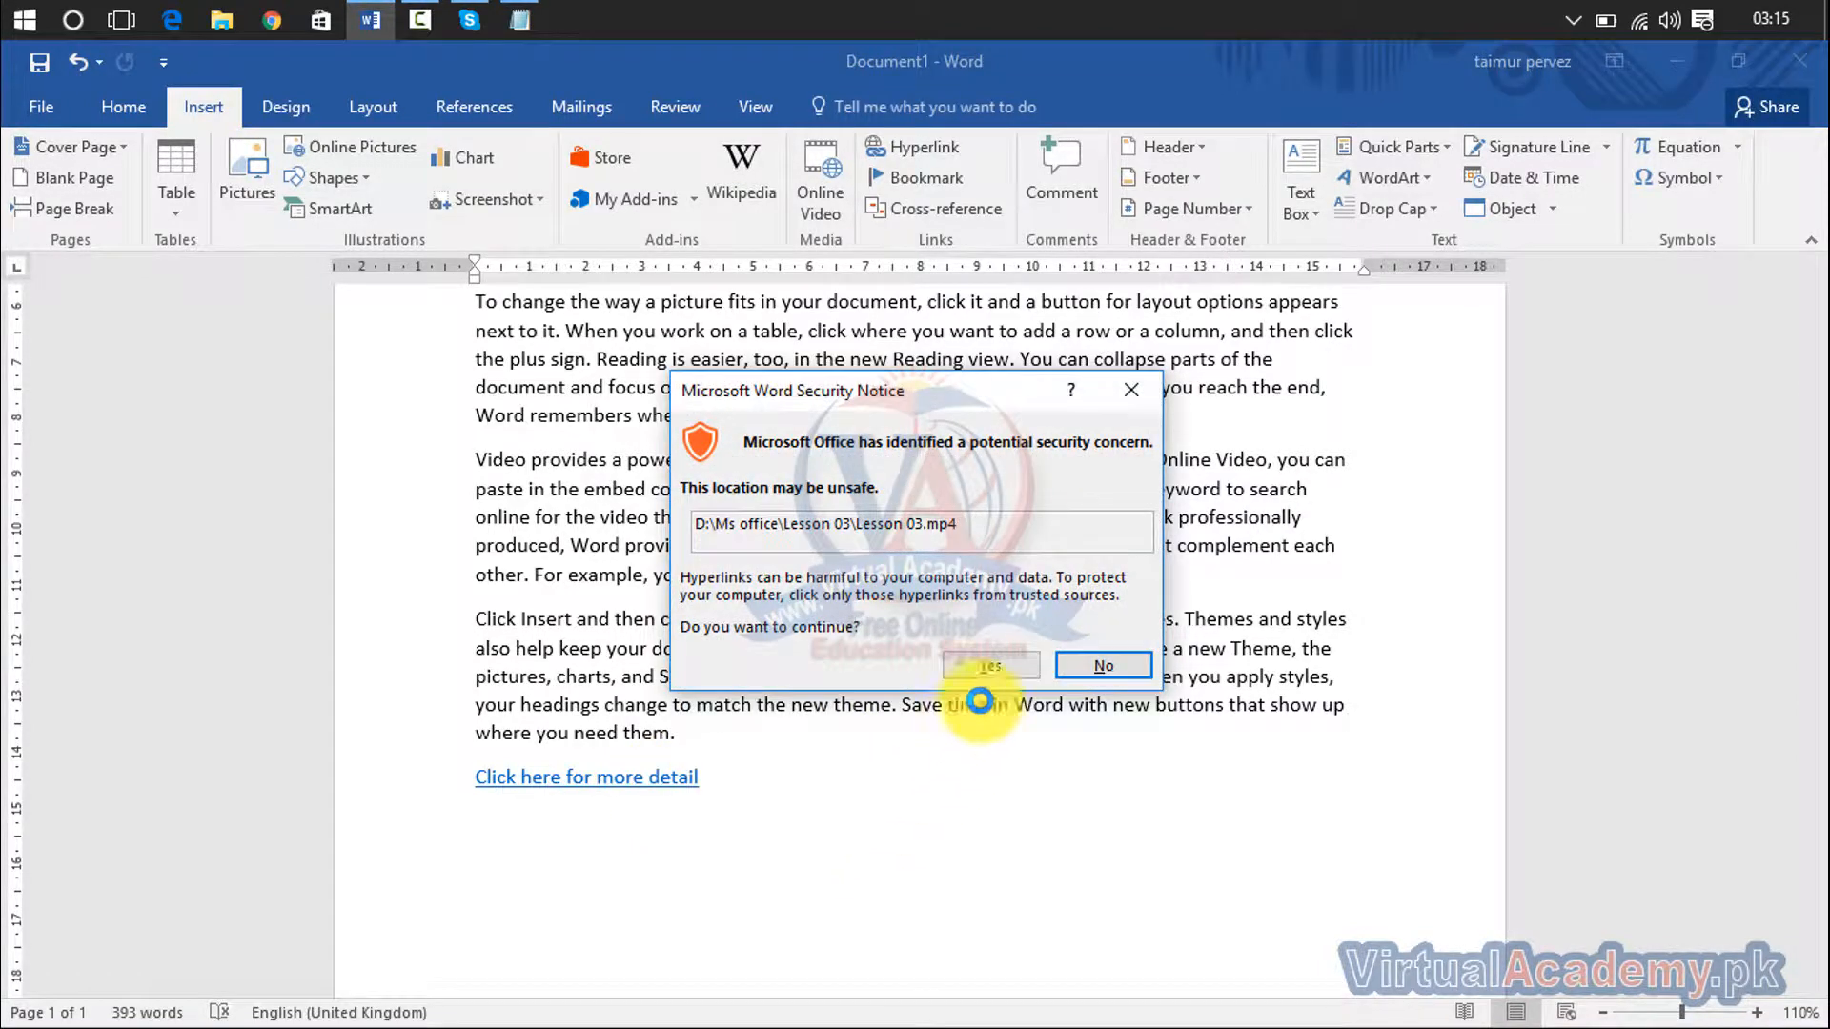
{"action": "left_click", "coordinate": [1011, 674]}
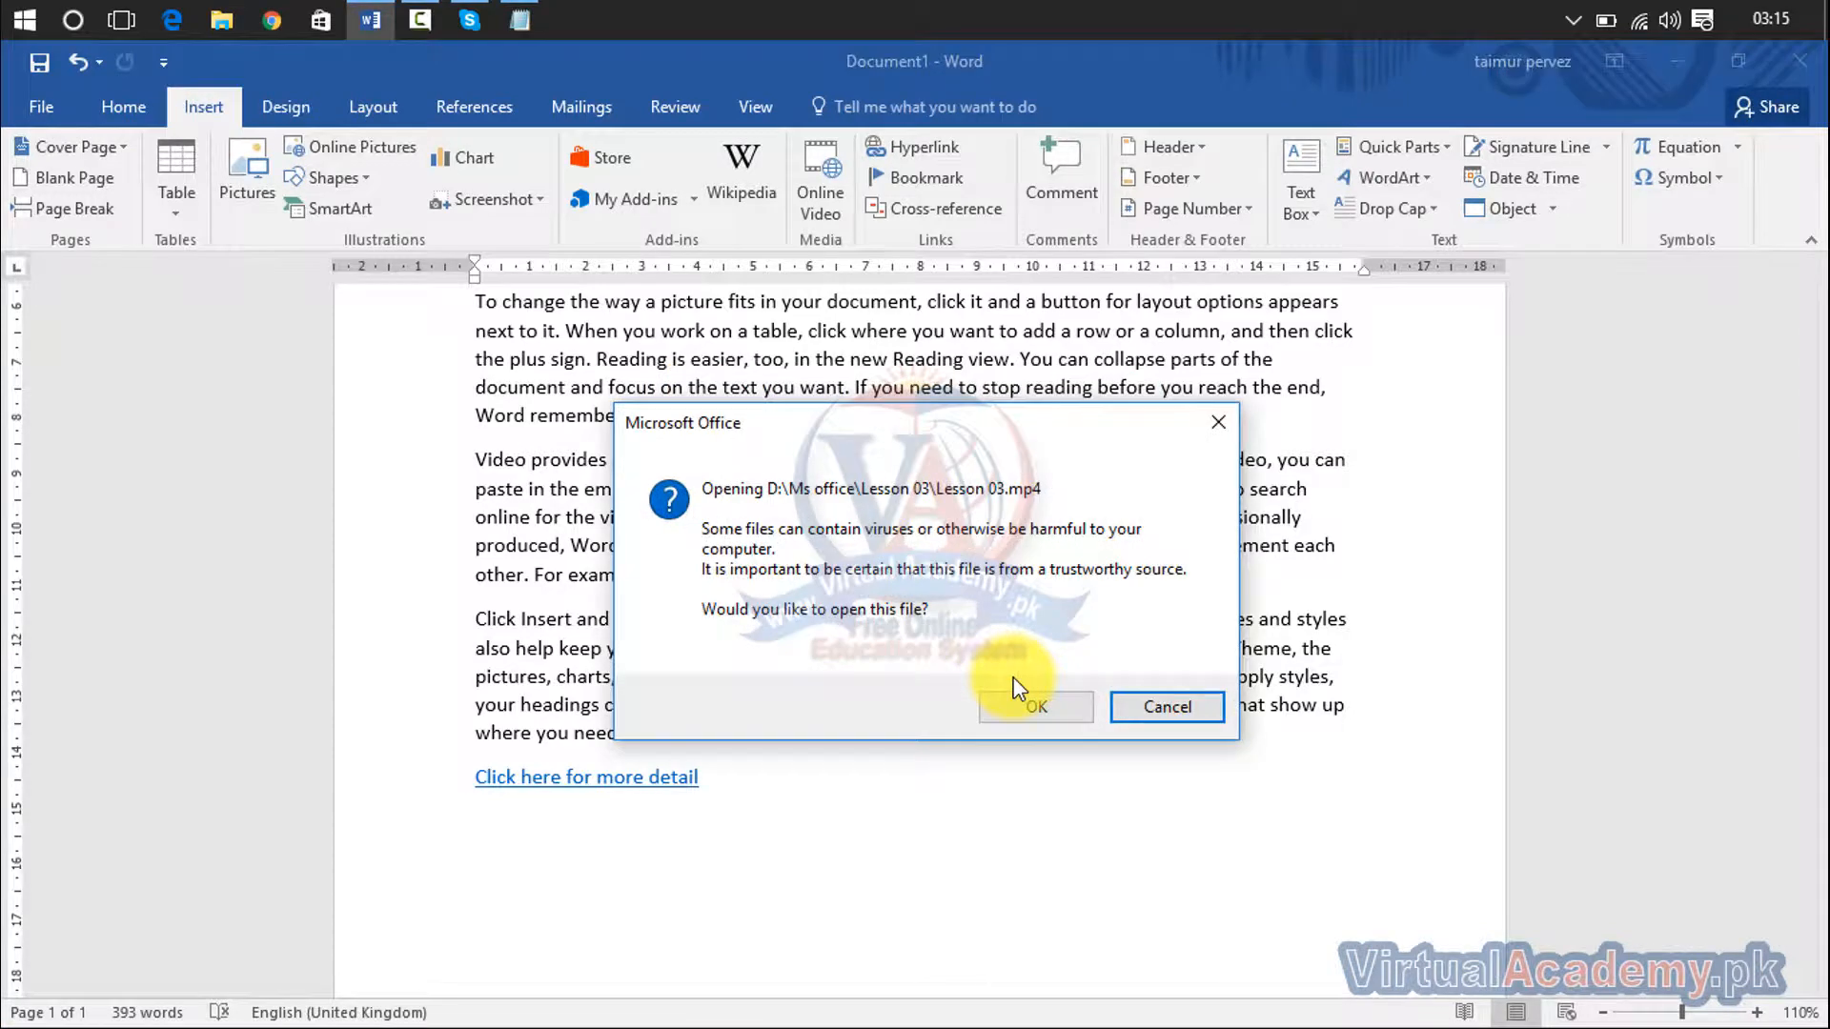
{"action": "left_click", "coordinate": [1028, 715]}
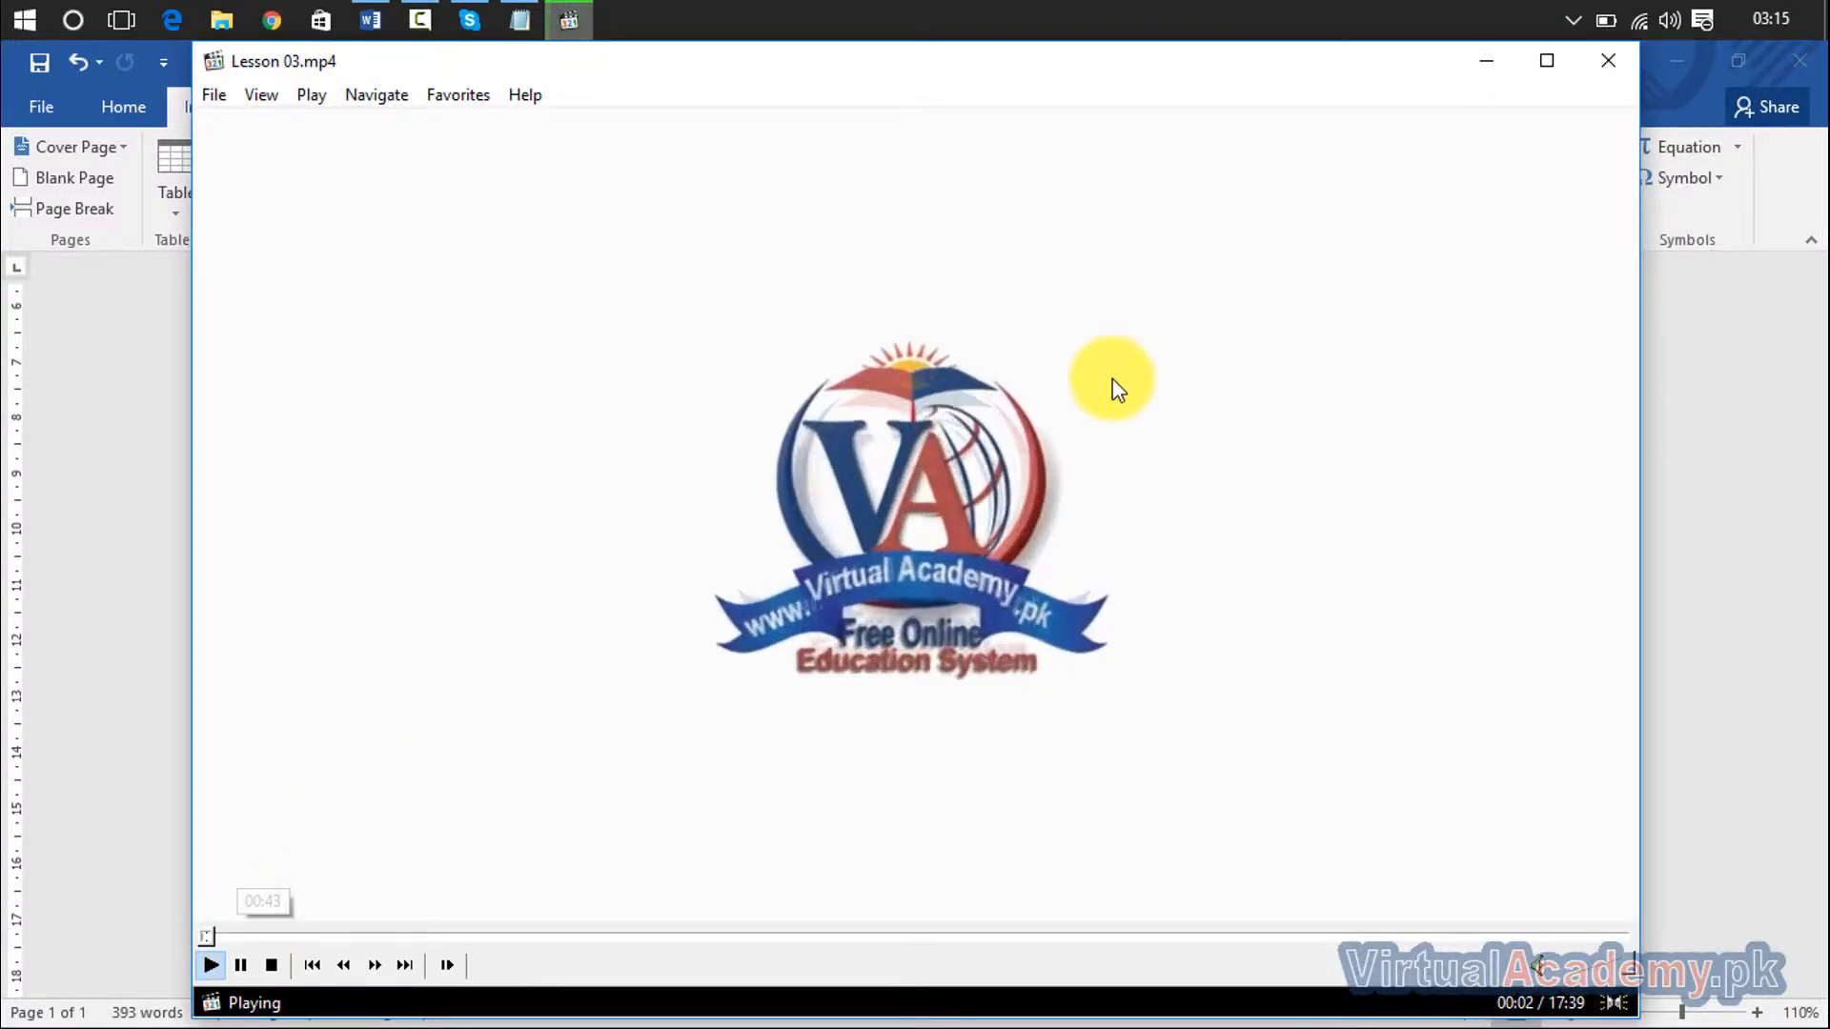
{"action": "left_click", "coordinate": [1609, 65]}
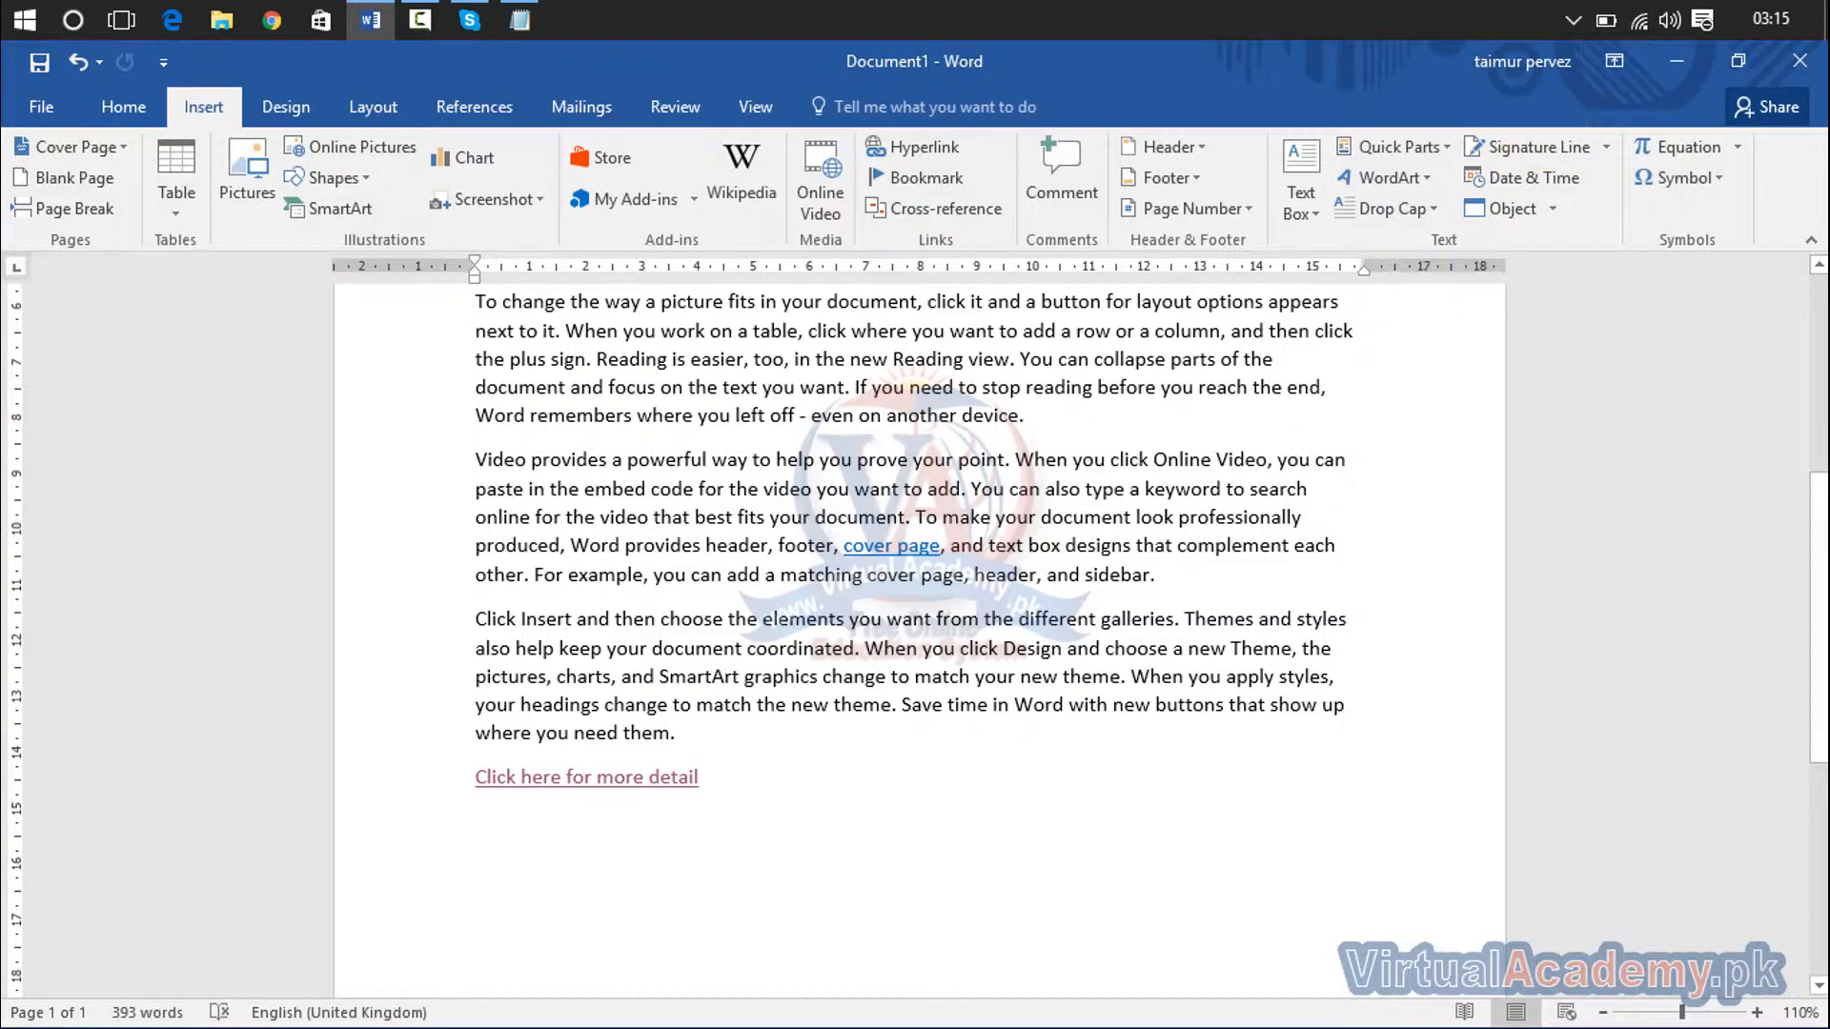
Step: Follow the "cover page" link, allow the AutoCAD Civil 2015 presentation to open in PowerPoint, and close it
{"action": "mouse_move", "coordinate": [901, 550]}
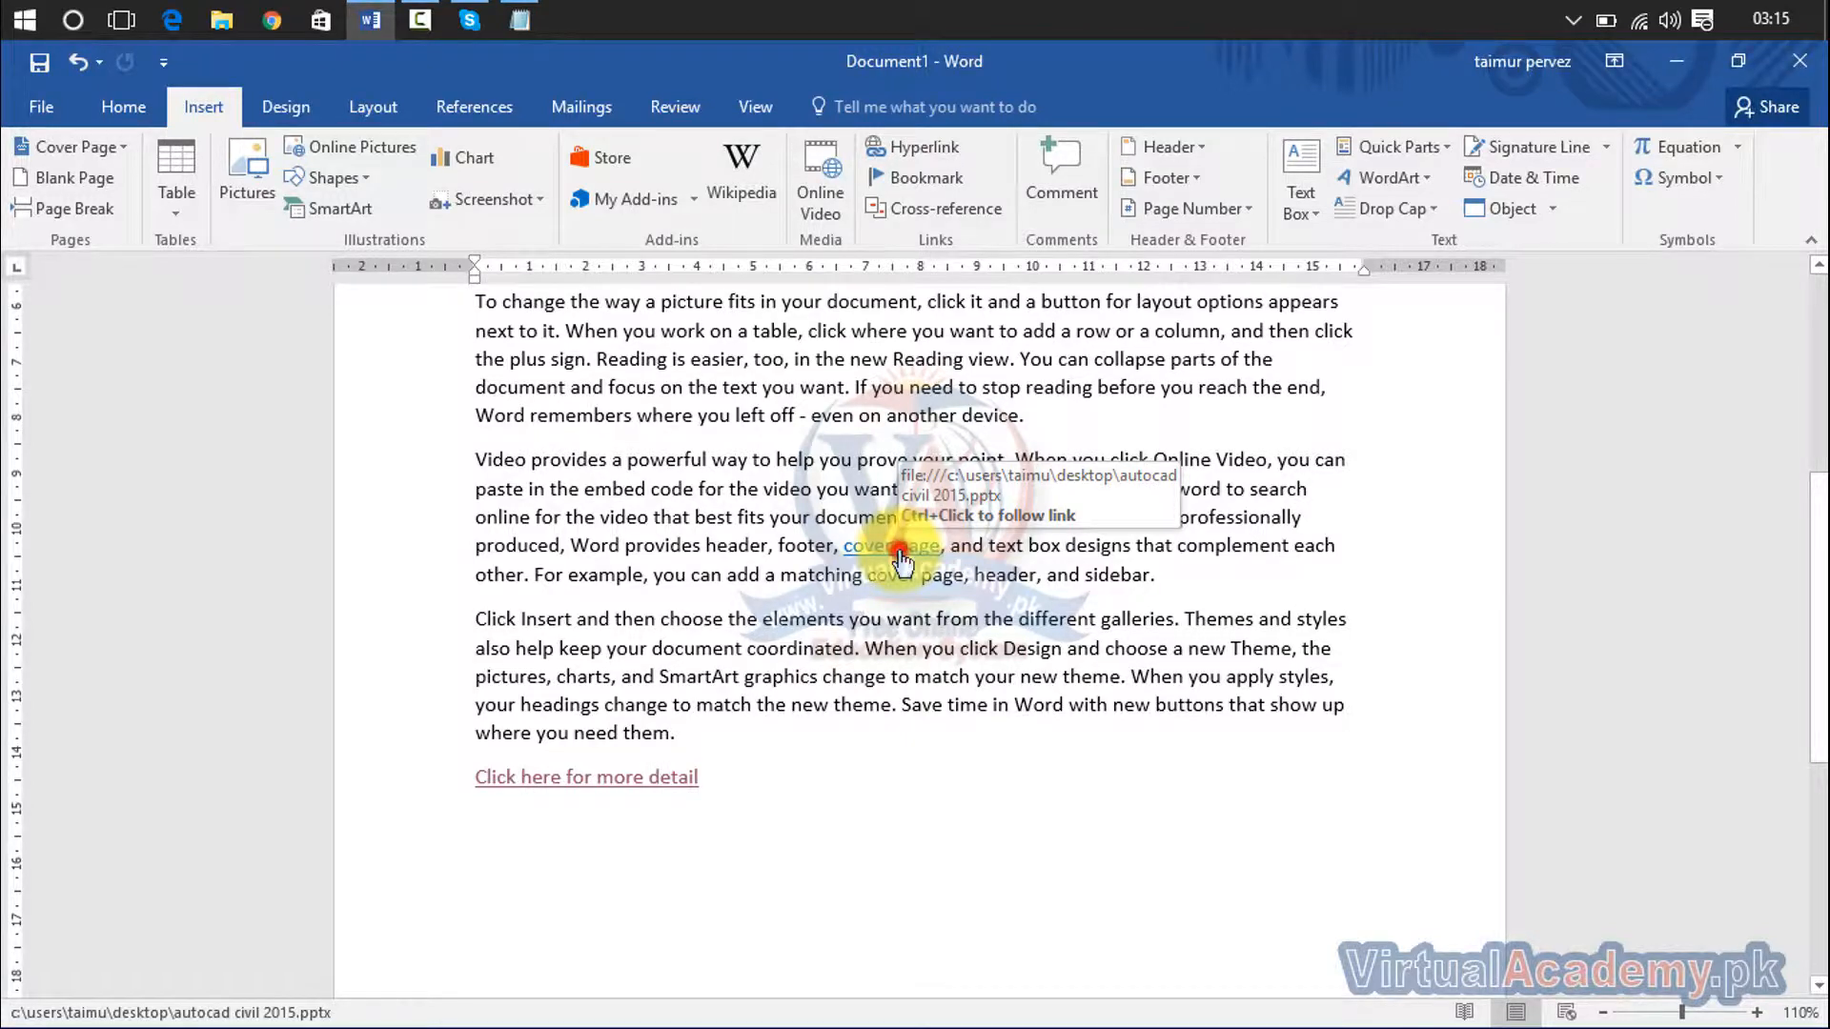
{"action": "left_click", "coordinate": [902, 550], "text": "ctrl"}
{"action": "left_click", "coordinate": [992, 673]}
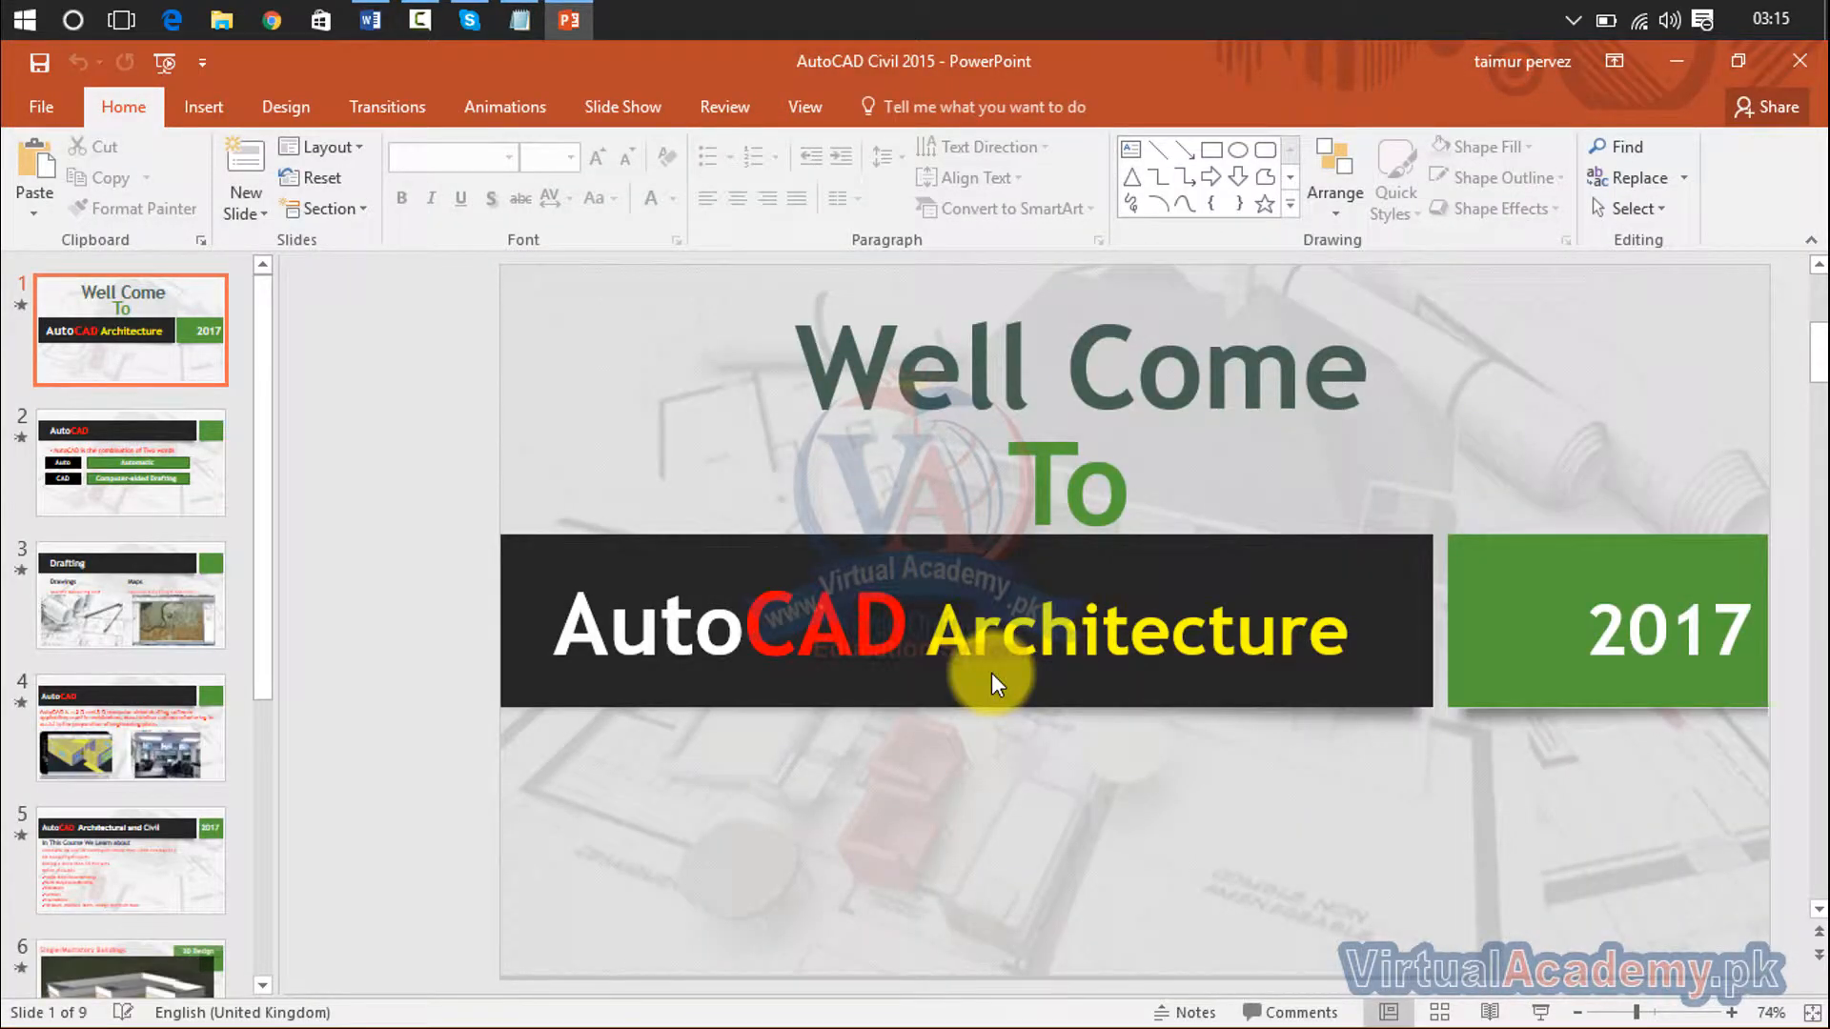
{"action": "left_click", "coordinate": [1799, 63]}
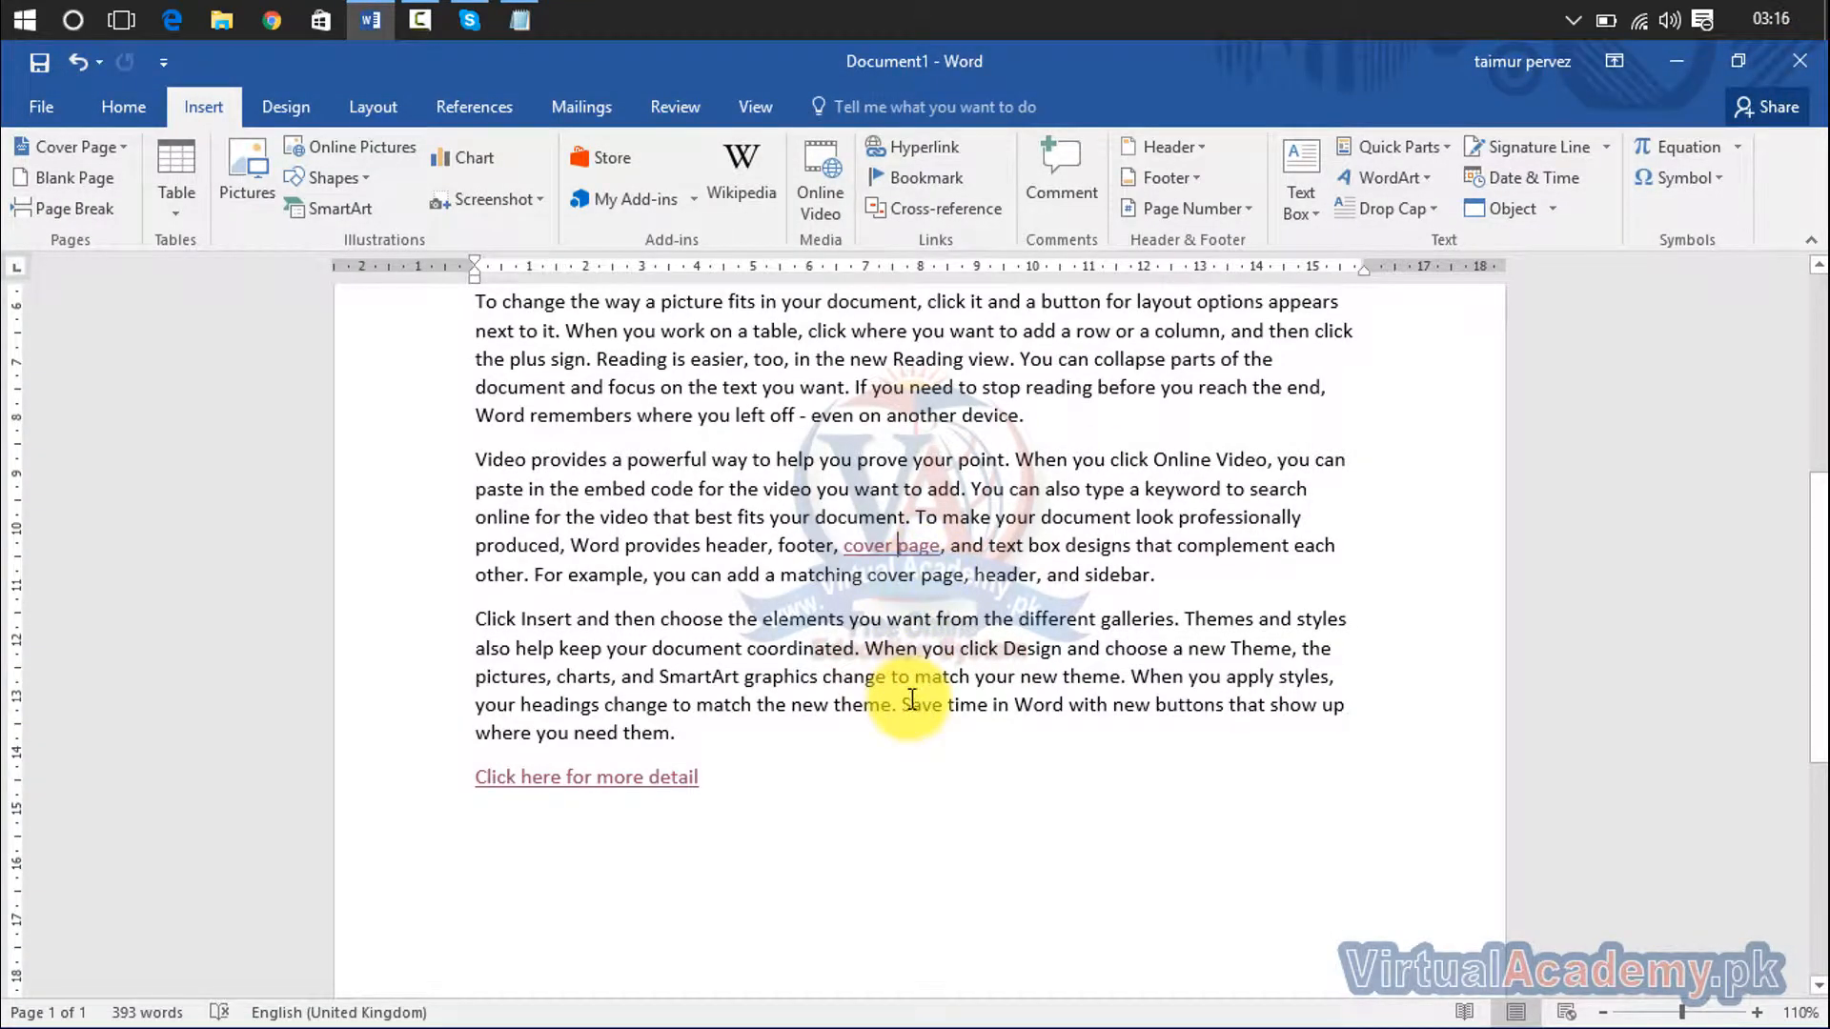
Step: Remove the hyperlinks from "cover page" and "Click here for more detail", keeping their text
{"action": "right_click", "coordinate": [886, 538]}
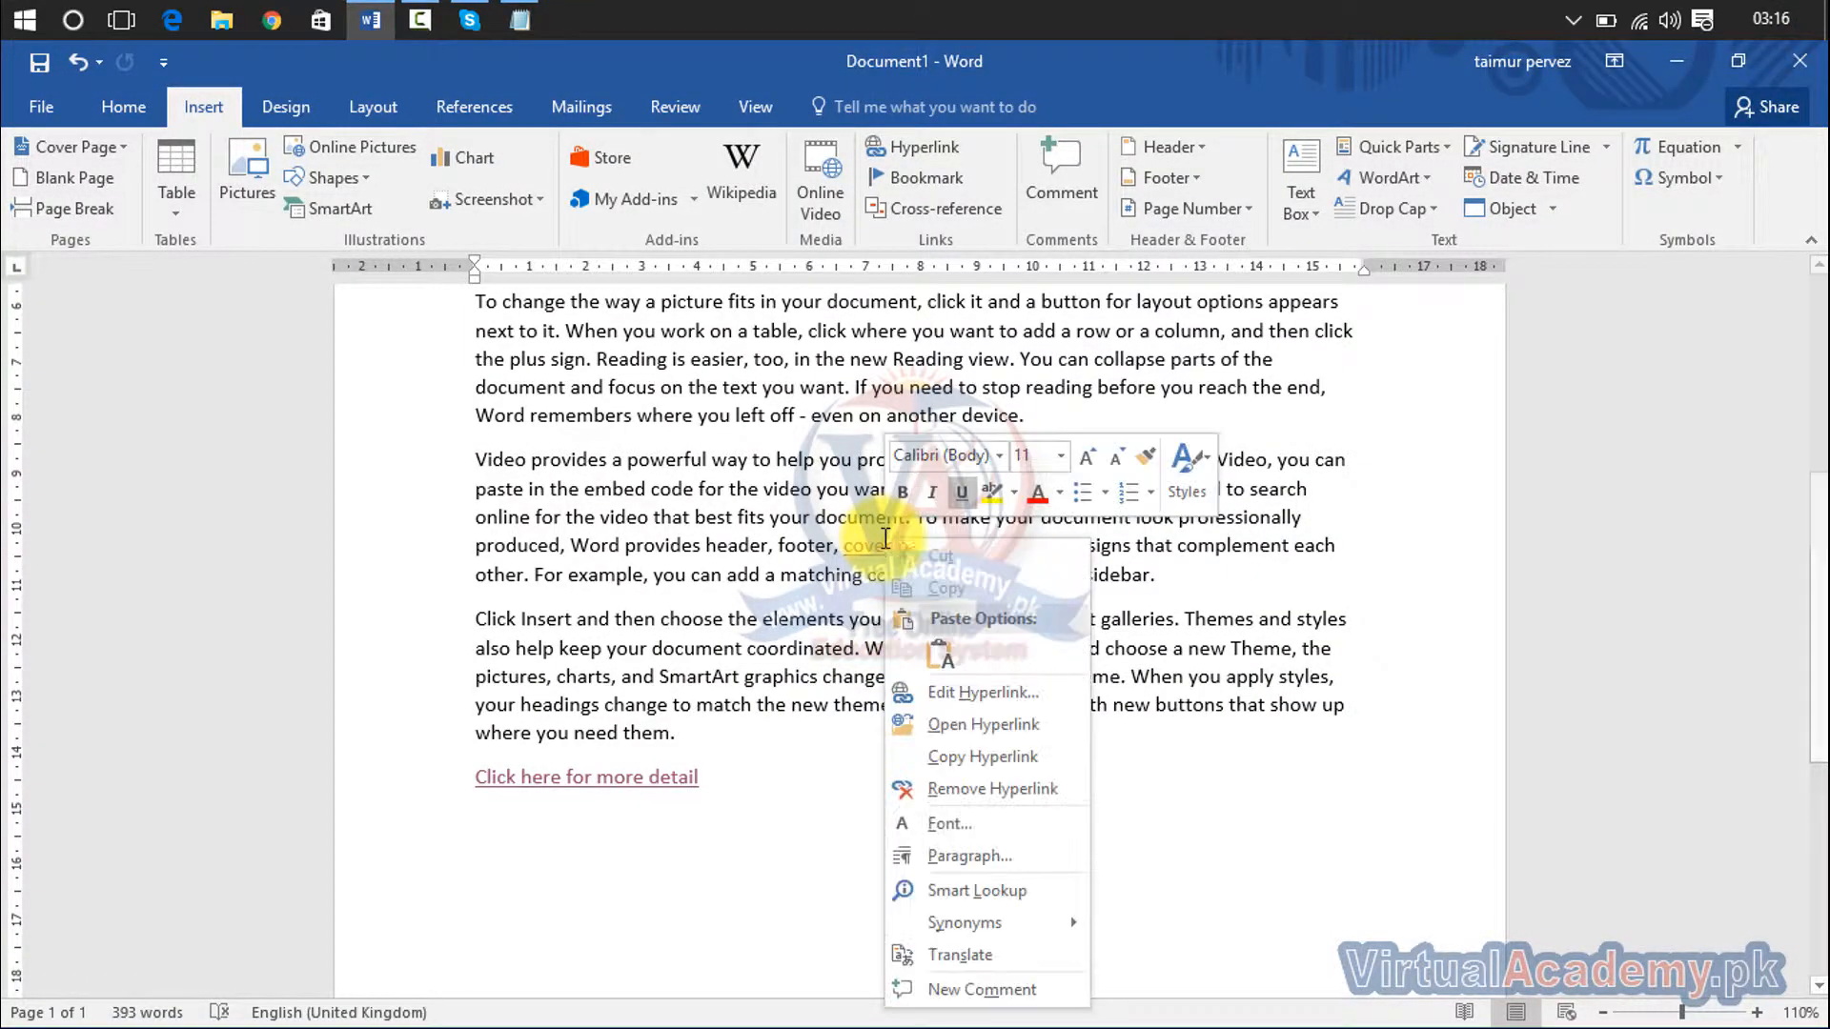
{"action": "left_click", "coordinate": [995, 787]}
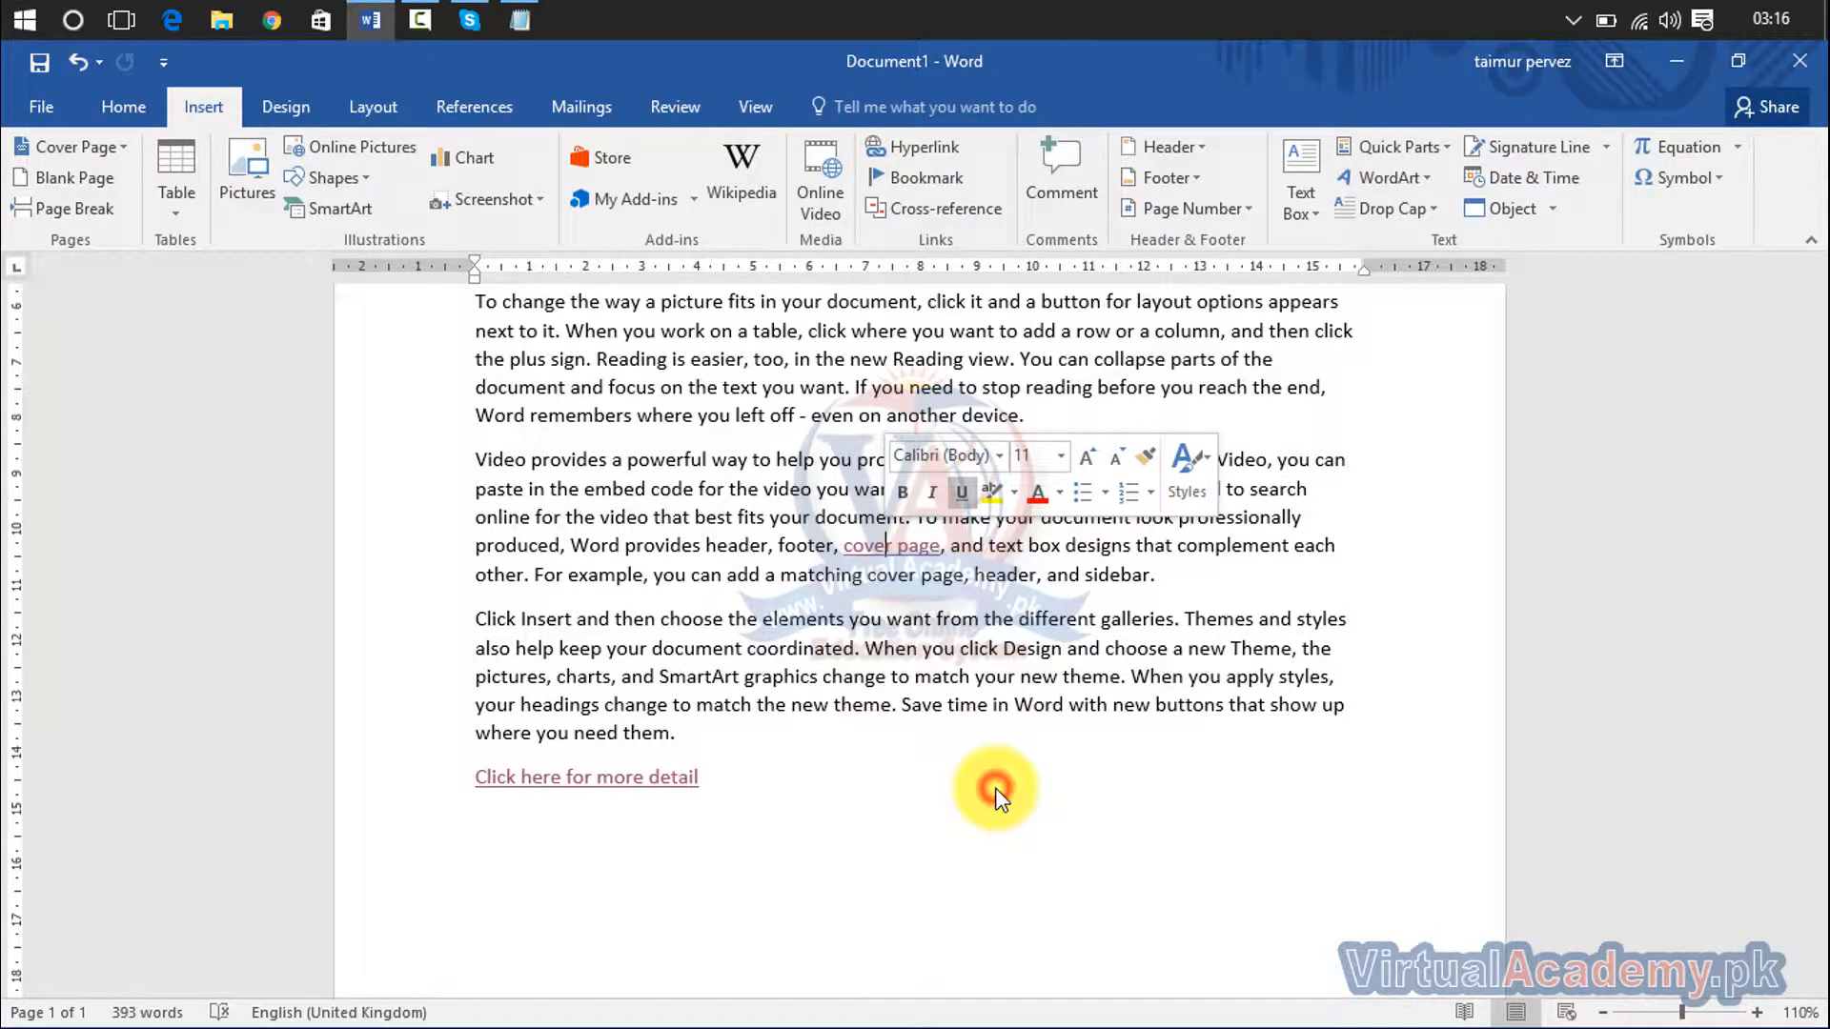
{"action": "right_click", "coordinate": [673, 780]}
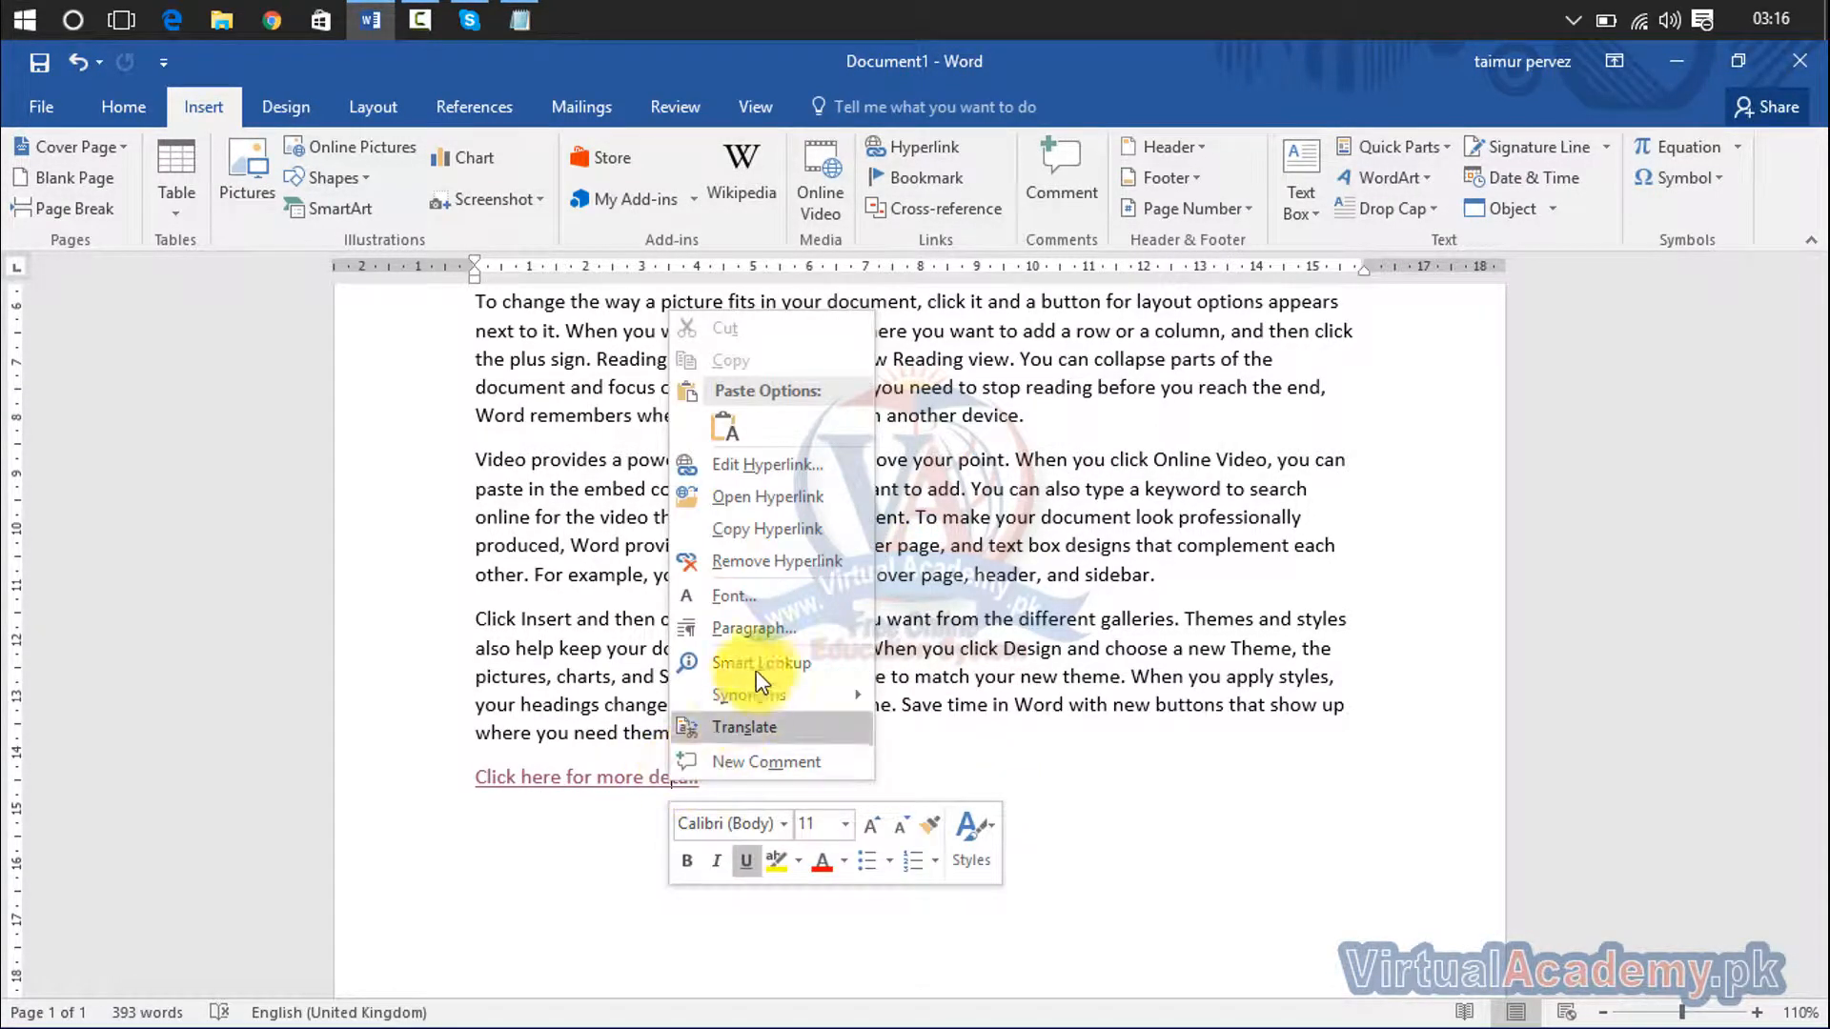
{"action": "left_click", "coordinate": [776, 553]}
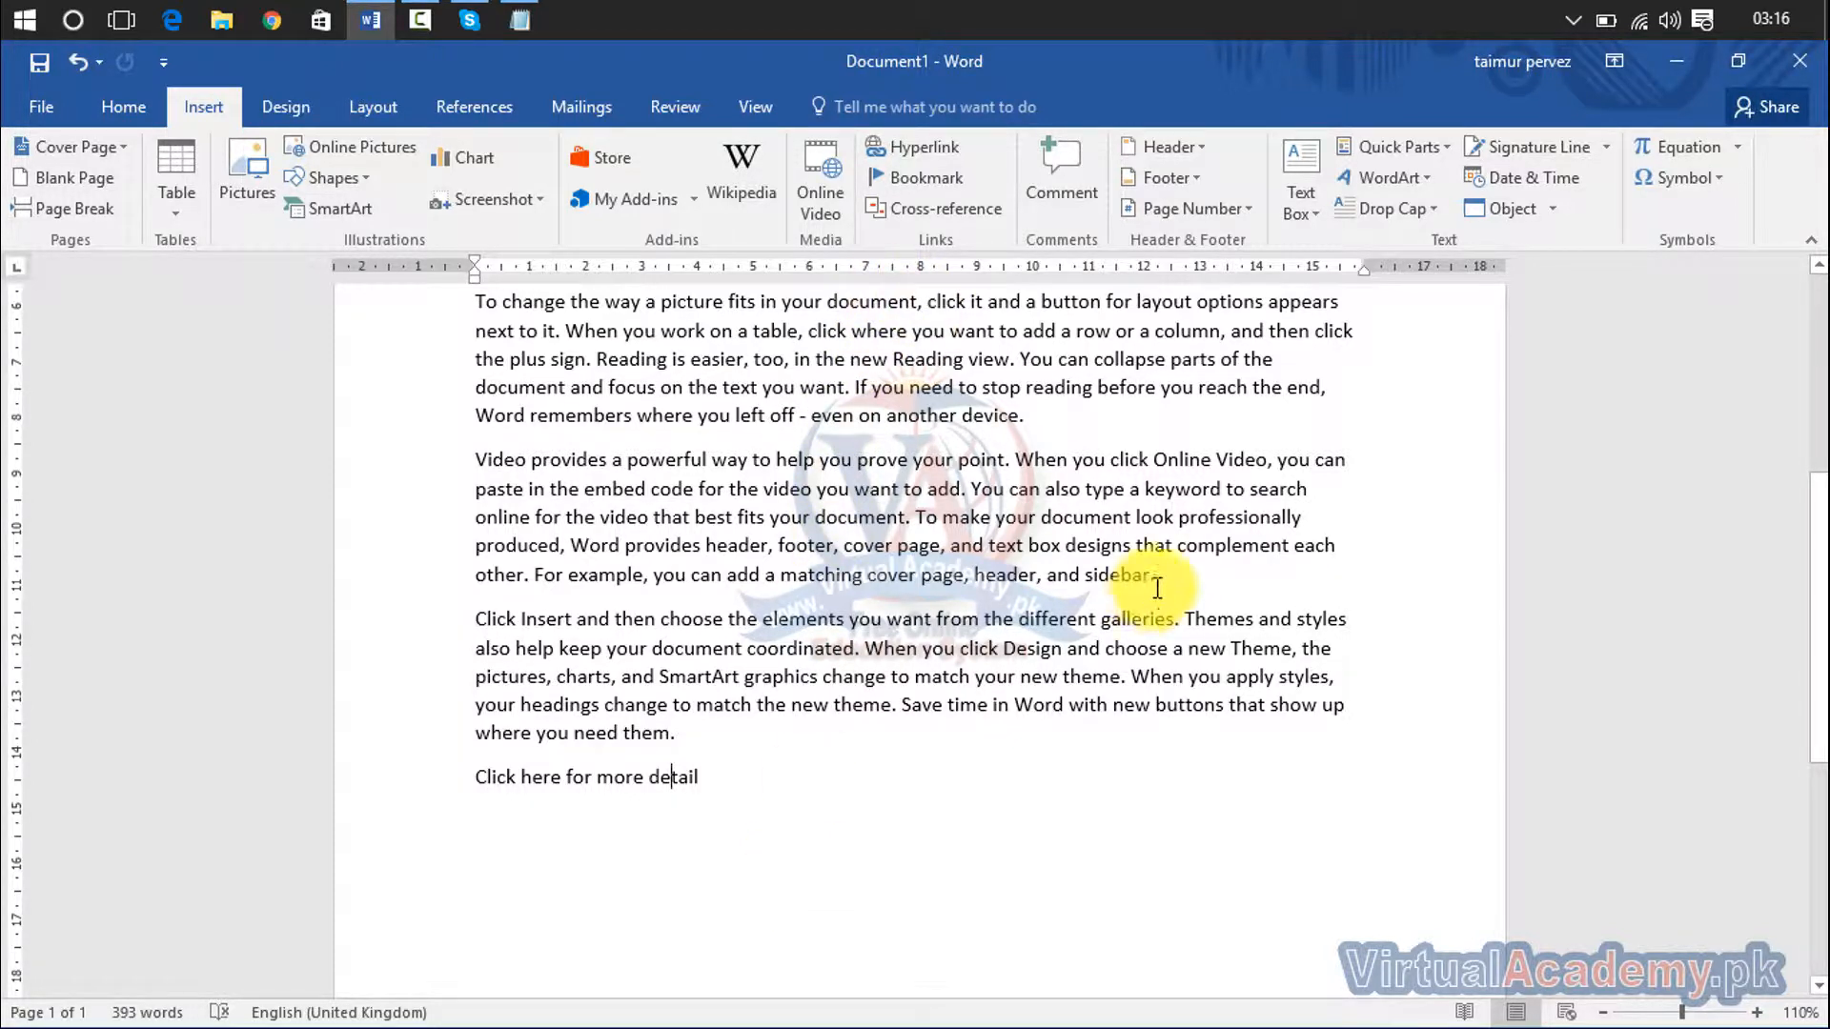
Step: Delete the line "Click here for more detail" from the end of the document
{"action": "left_click_drag", "start_coordinate": [1172, 582], "coordinate": [477, 412]}
{"action": "left_click", "coordinate": [631, 522]}
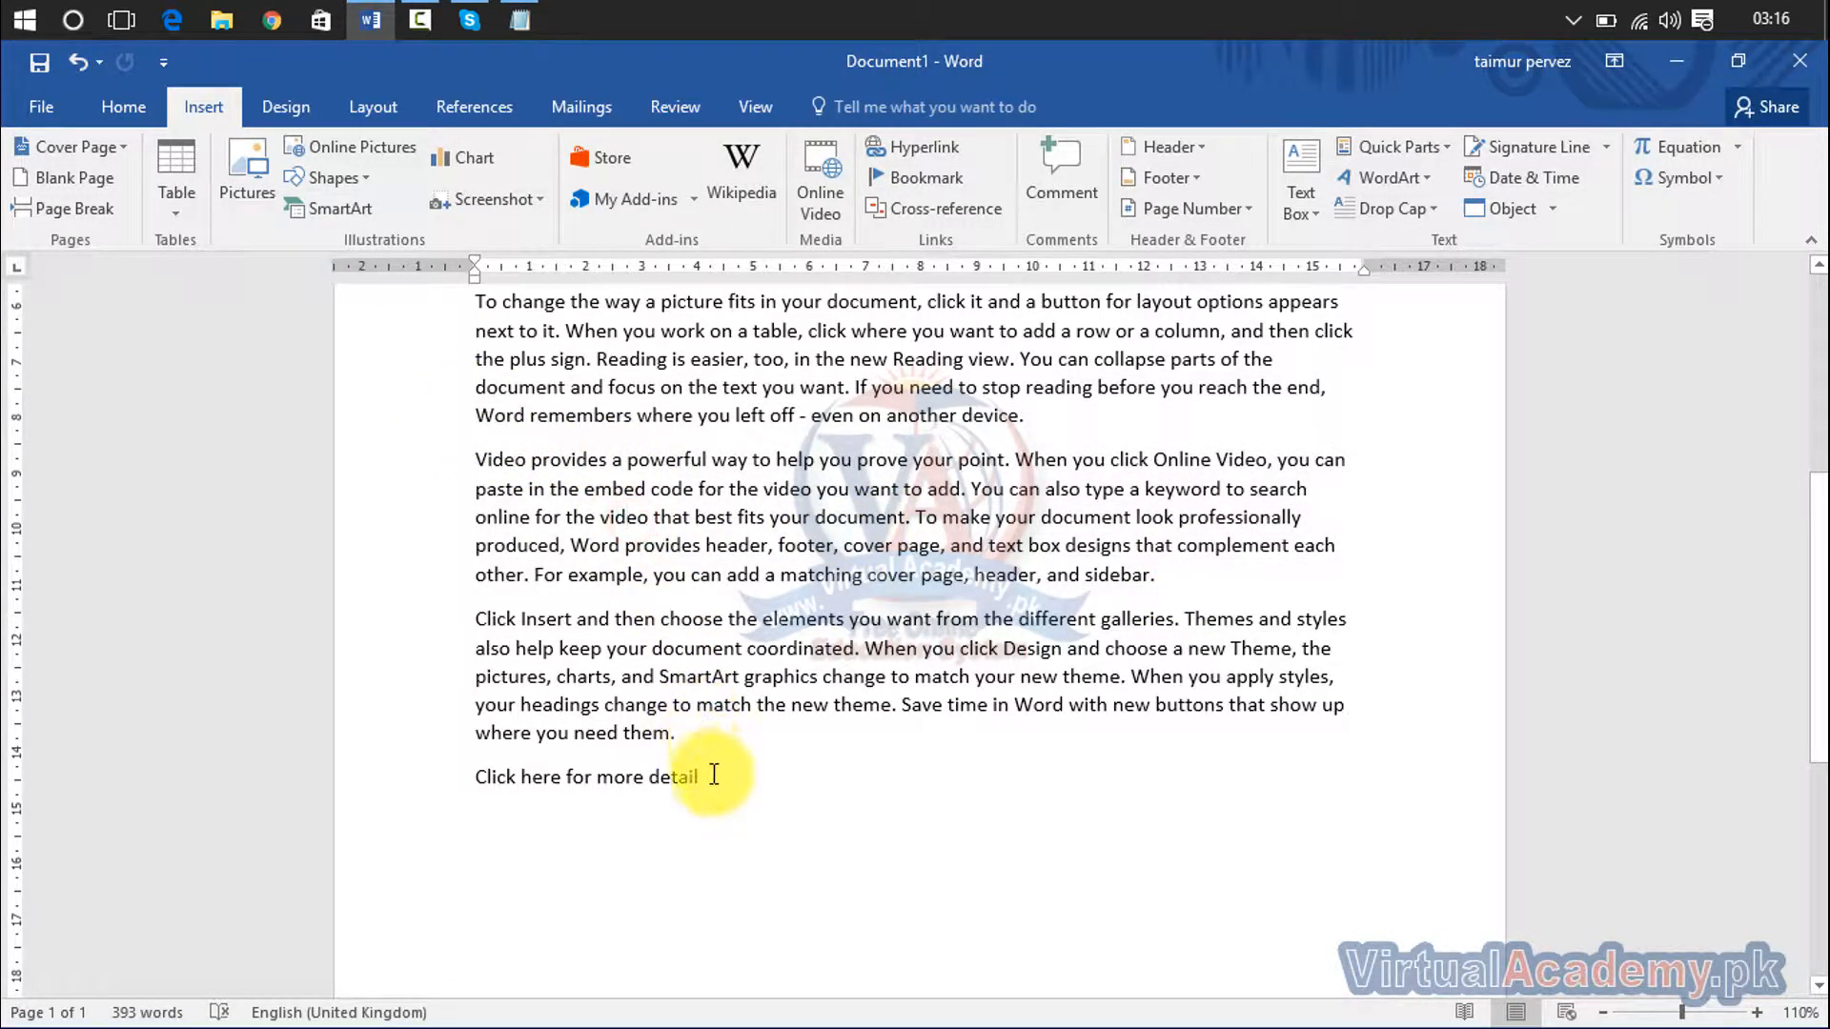
{"action": "left_click_drag", "start_coordinate": [711, 777], "coordinate": [481, 796]}
{"action": "key", "text": "Delete"}
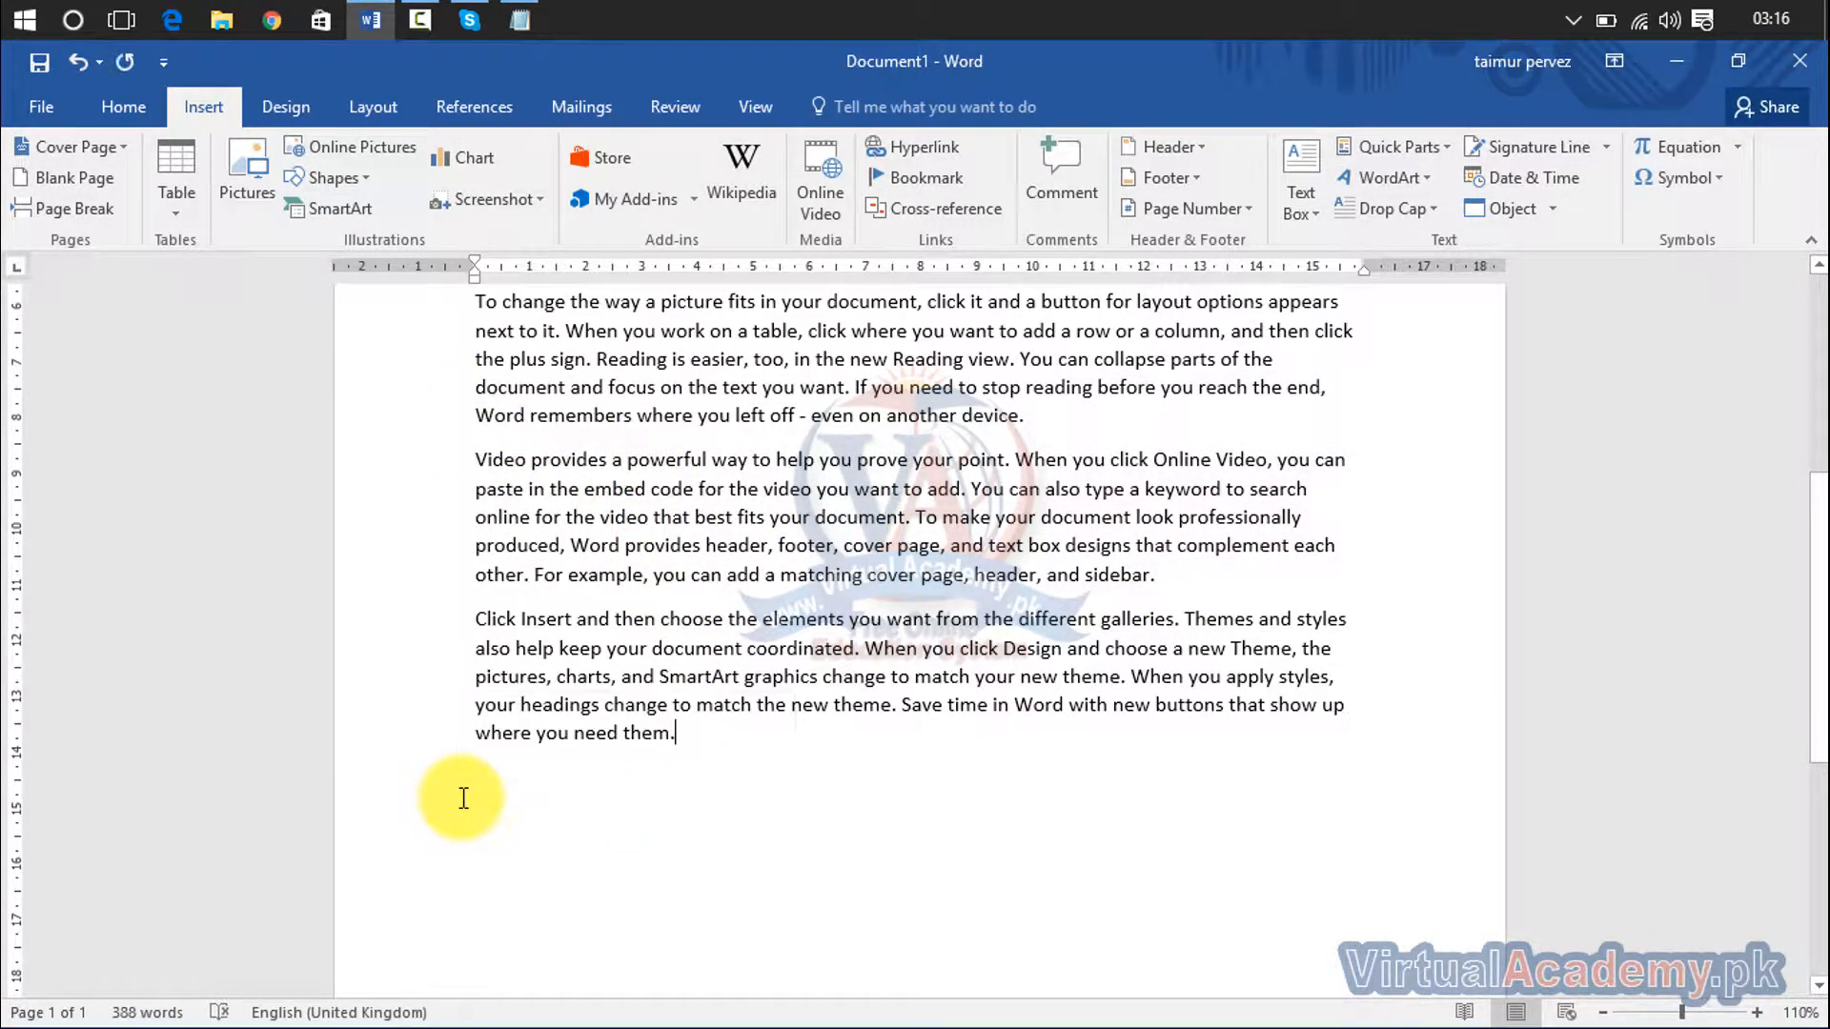
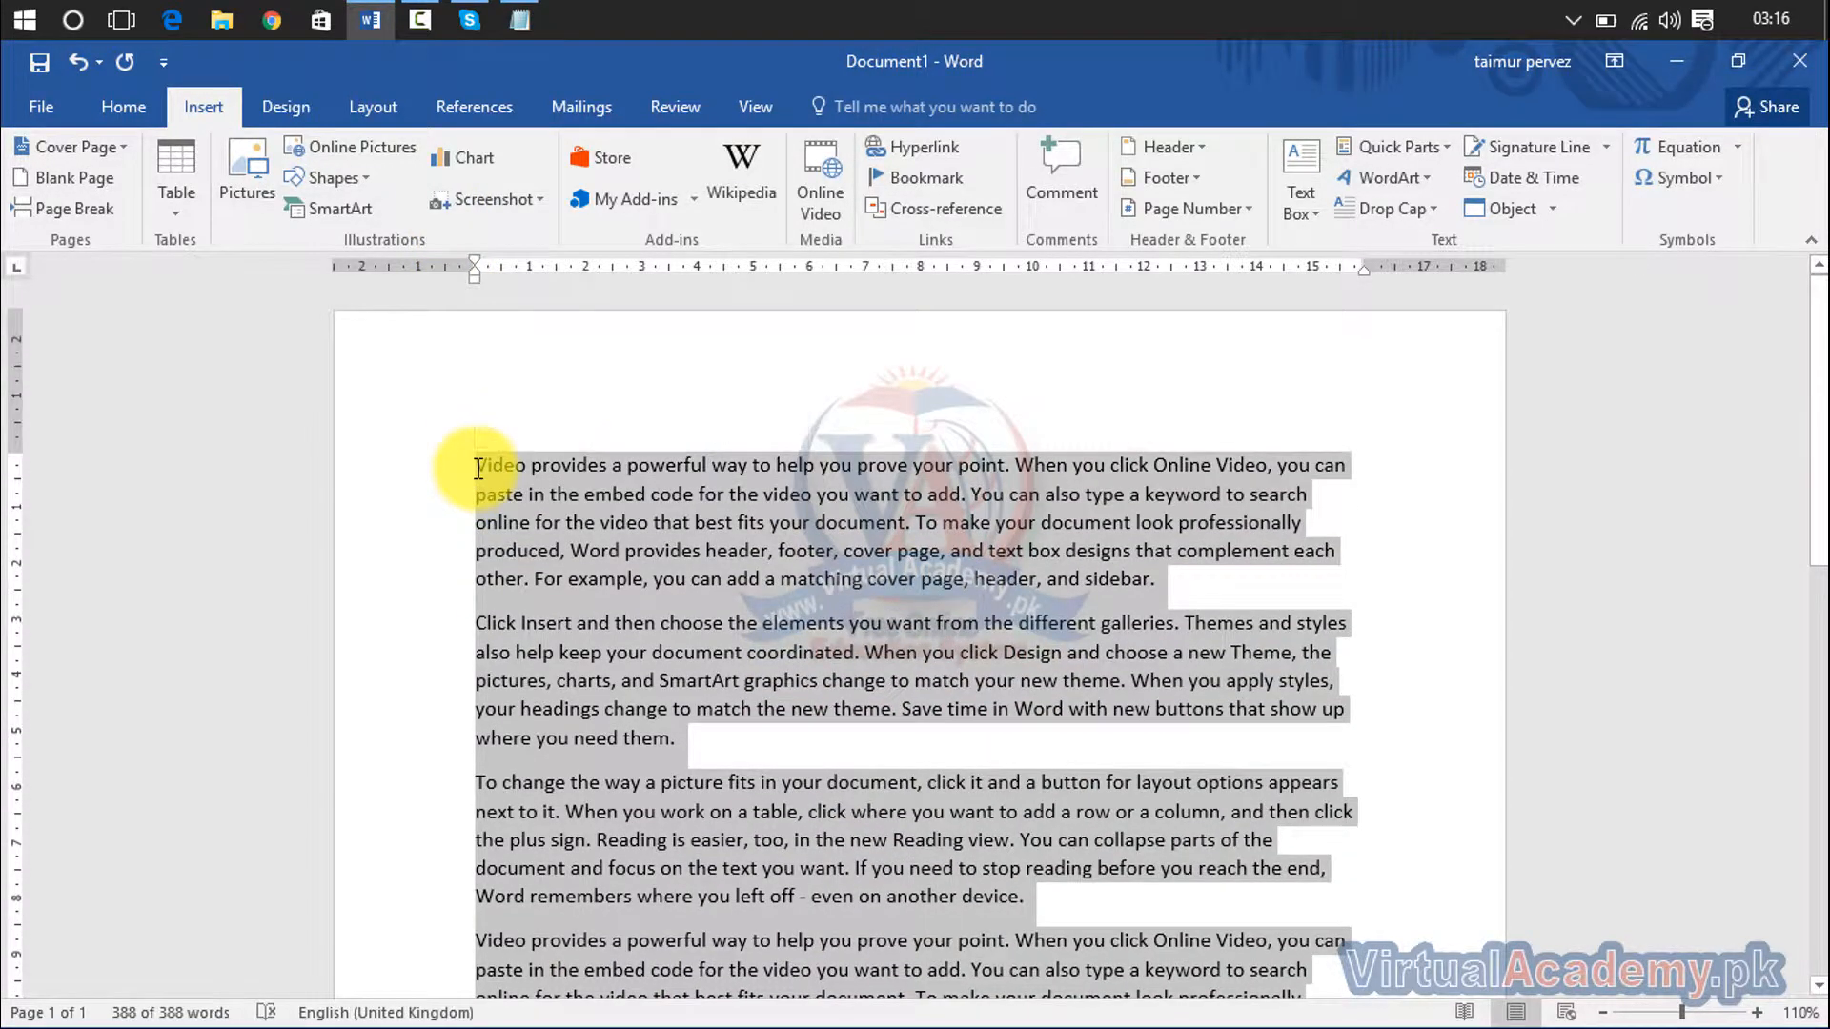
Step: Paste copies of the whole sample text repeatedly at the end of the document until it fills 18 pages
{"action": "left_click_drag", "start_coordinate": [1806, 410], "coordinate": [1806, 658]}
{"action": "left_click", "coordinate": [1085, 634]}
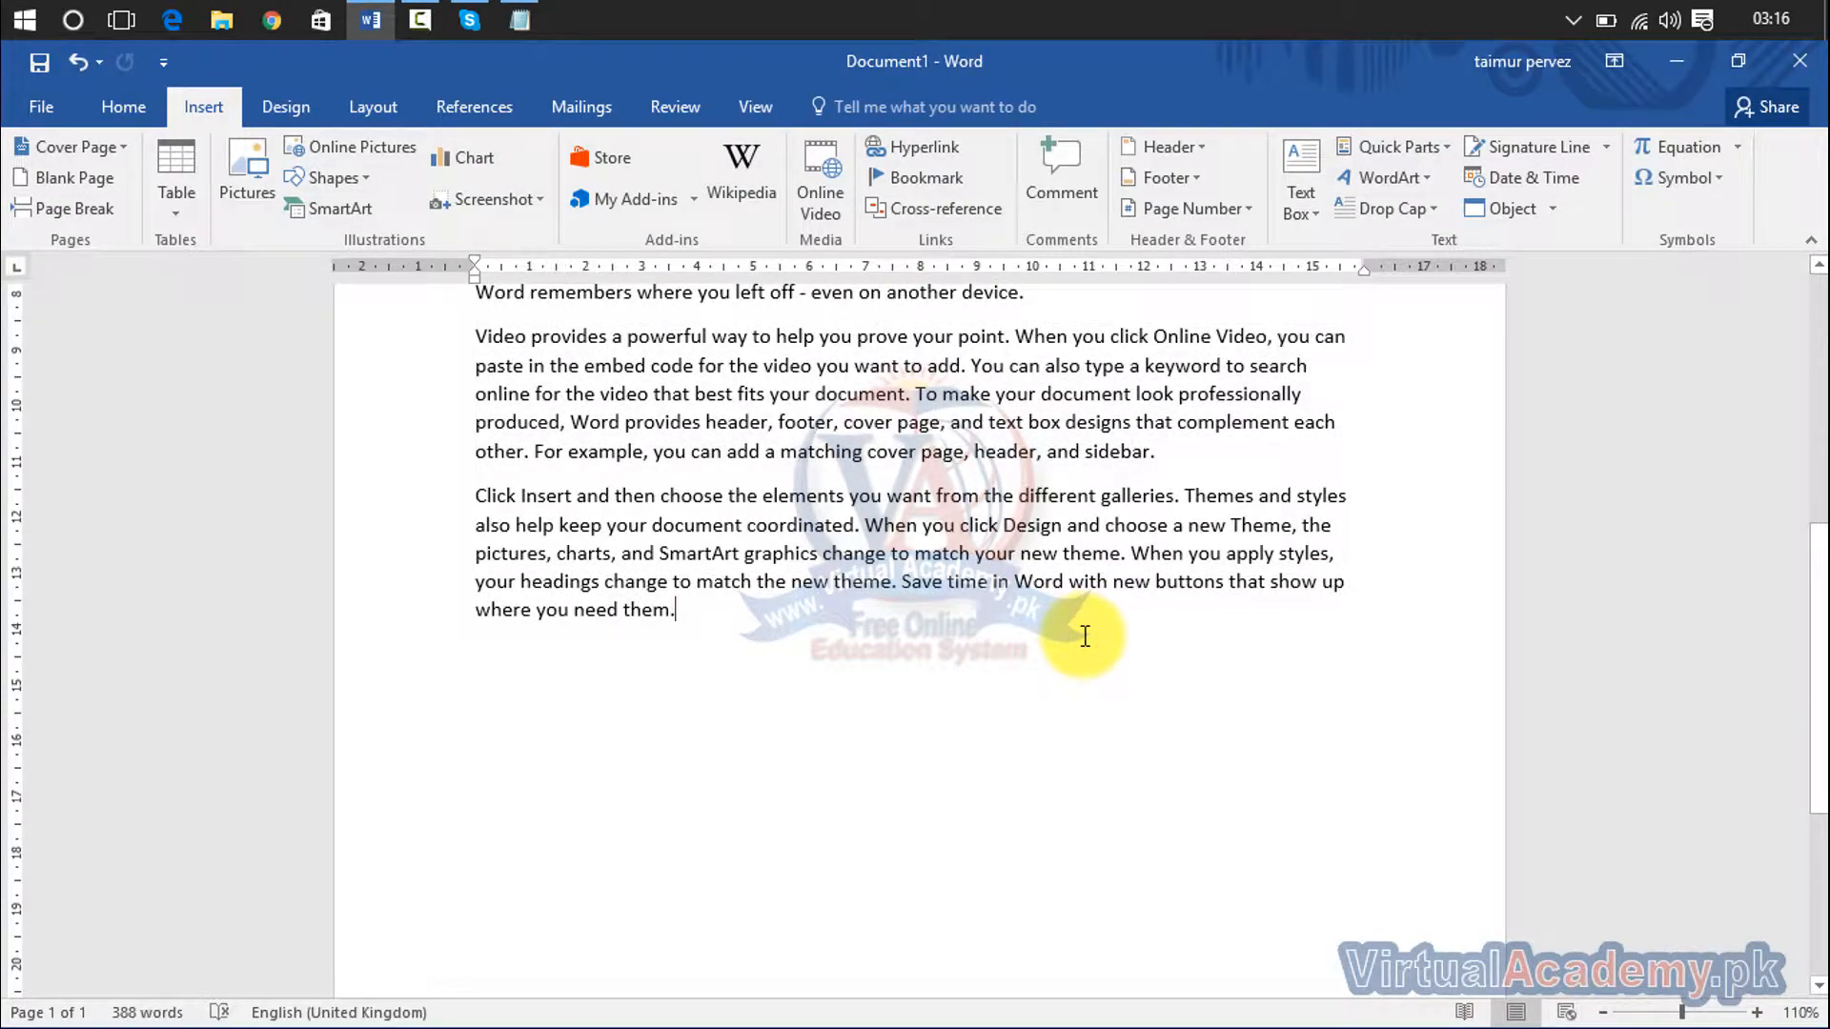
{"action": "scroll", "coordinate": [1085, 633], "scroll_direction": "up", "scroll_amount": 4}
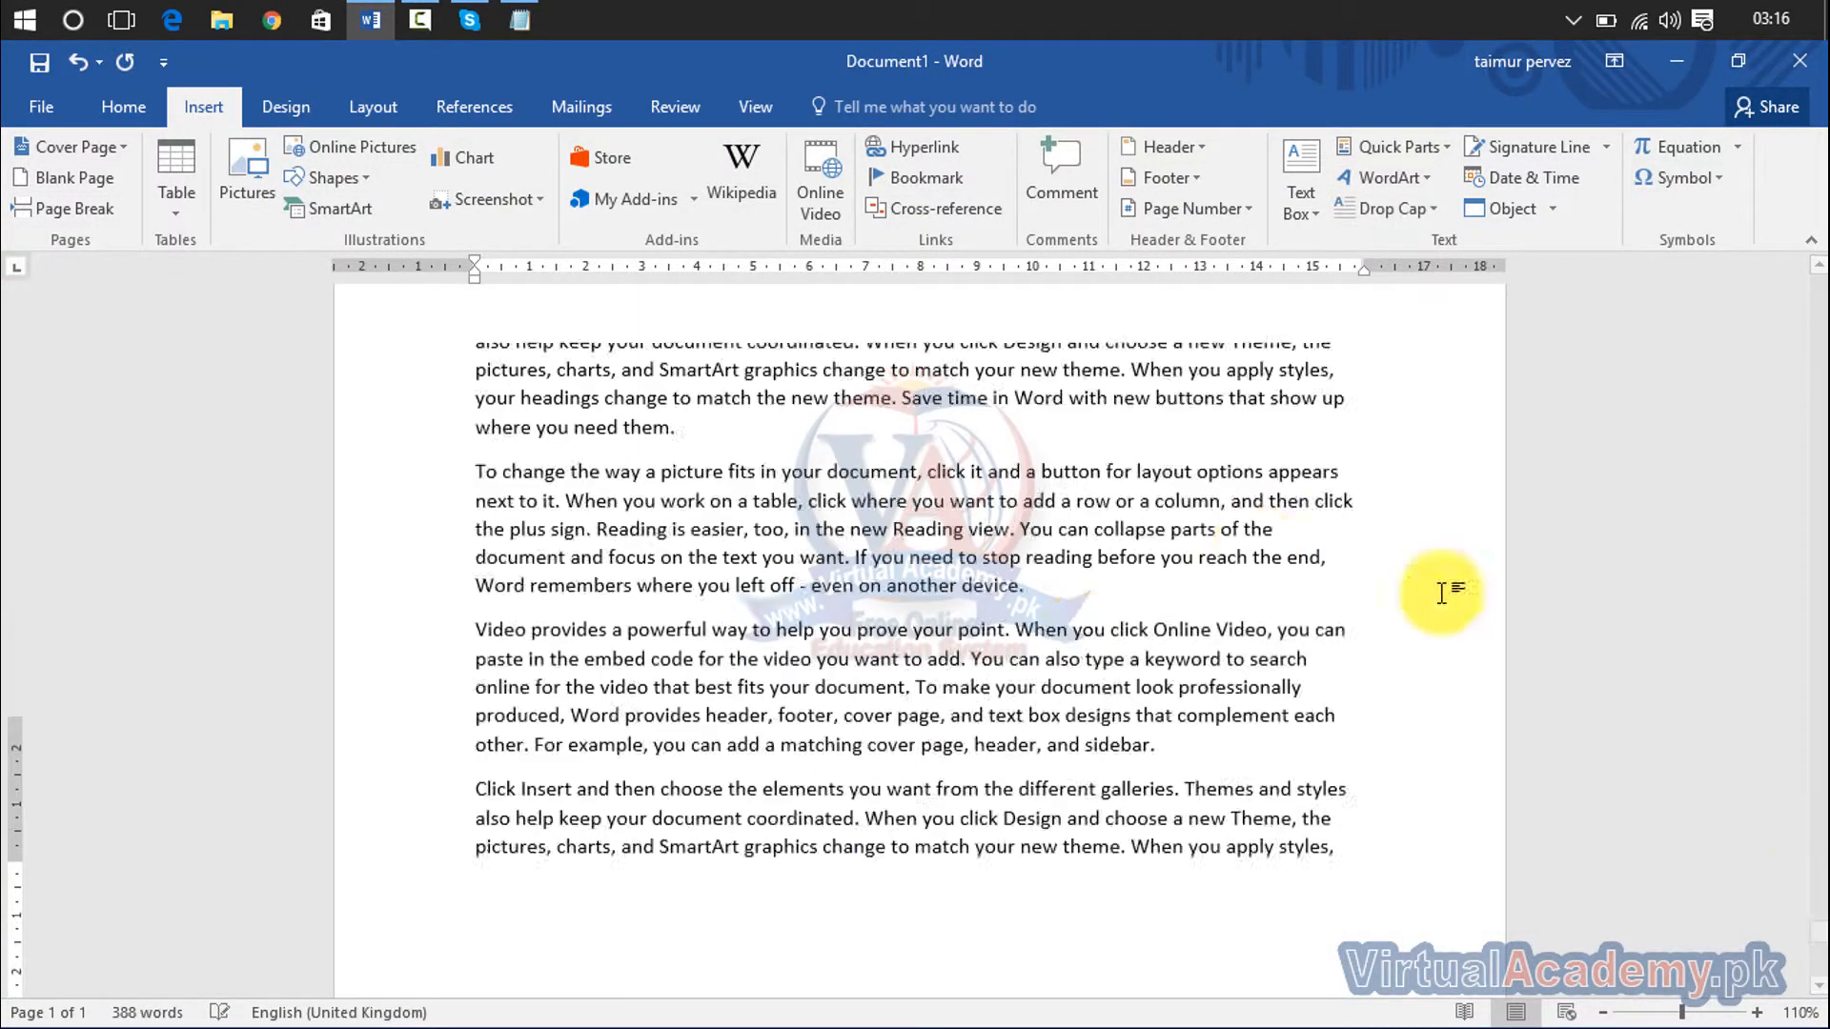
{"action": "scroll", "coordinate": [1443, 593], "scroll_direction": "down", "scroll_amount": 4}
{"action": "left_click_drag", "start_coordinate": [1820, 934], "coordinate": [1821, 281]}
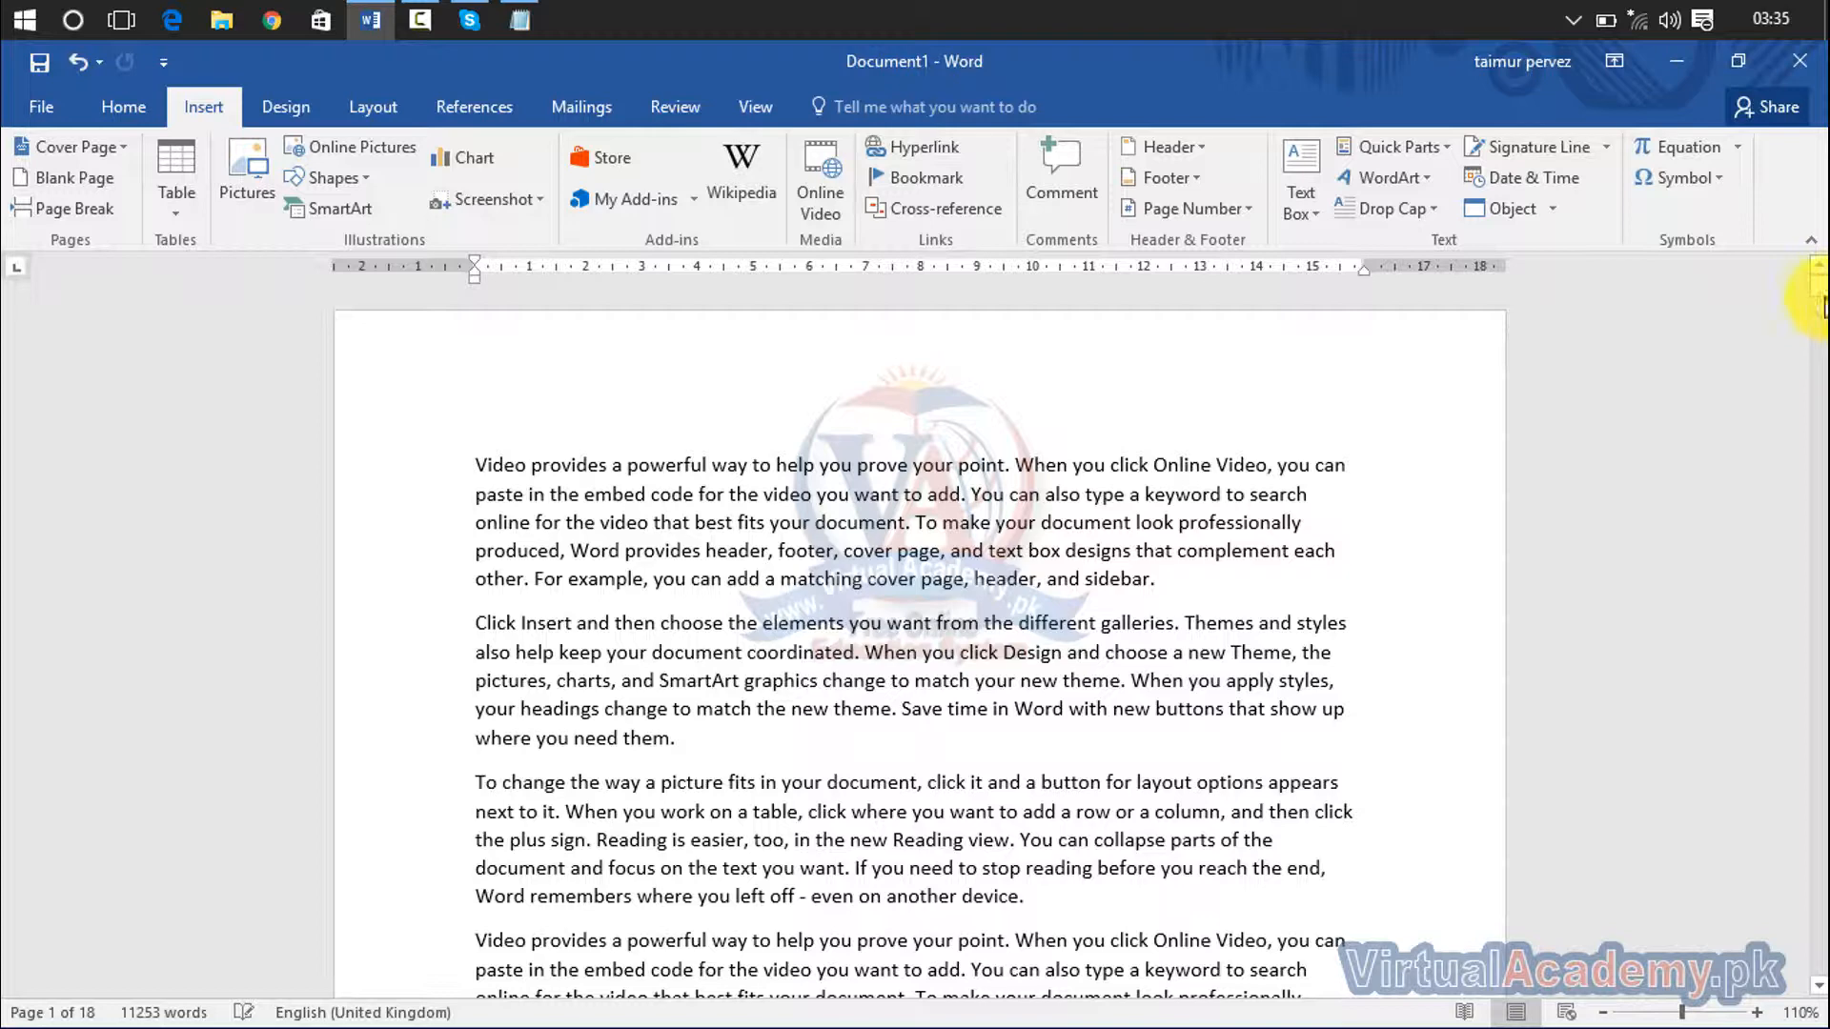
Step: Bookmark the fourth and fifth paragraphs on page 1 together under the name "imp"
{"action": "scroll", "coordinate": [1820, 293], "scroll_direction": "down", "scroll_amount": 5}
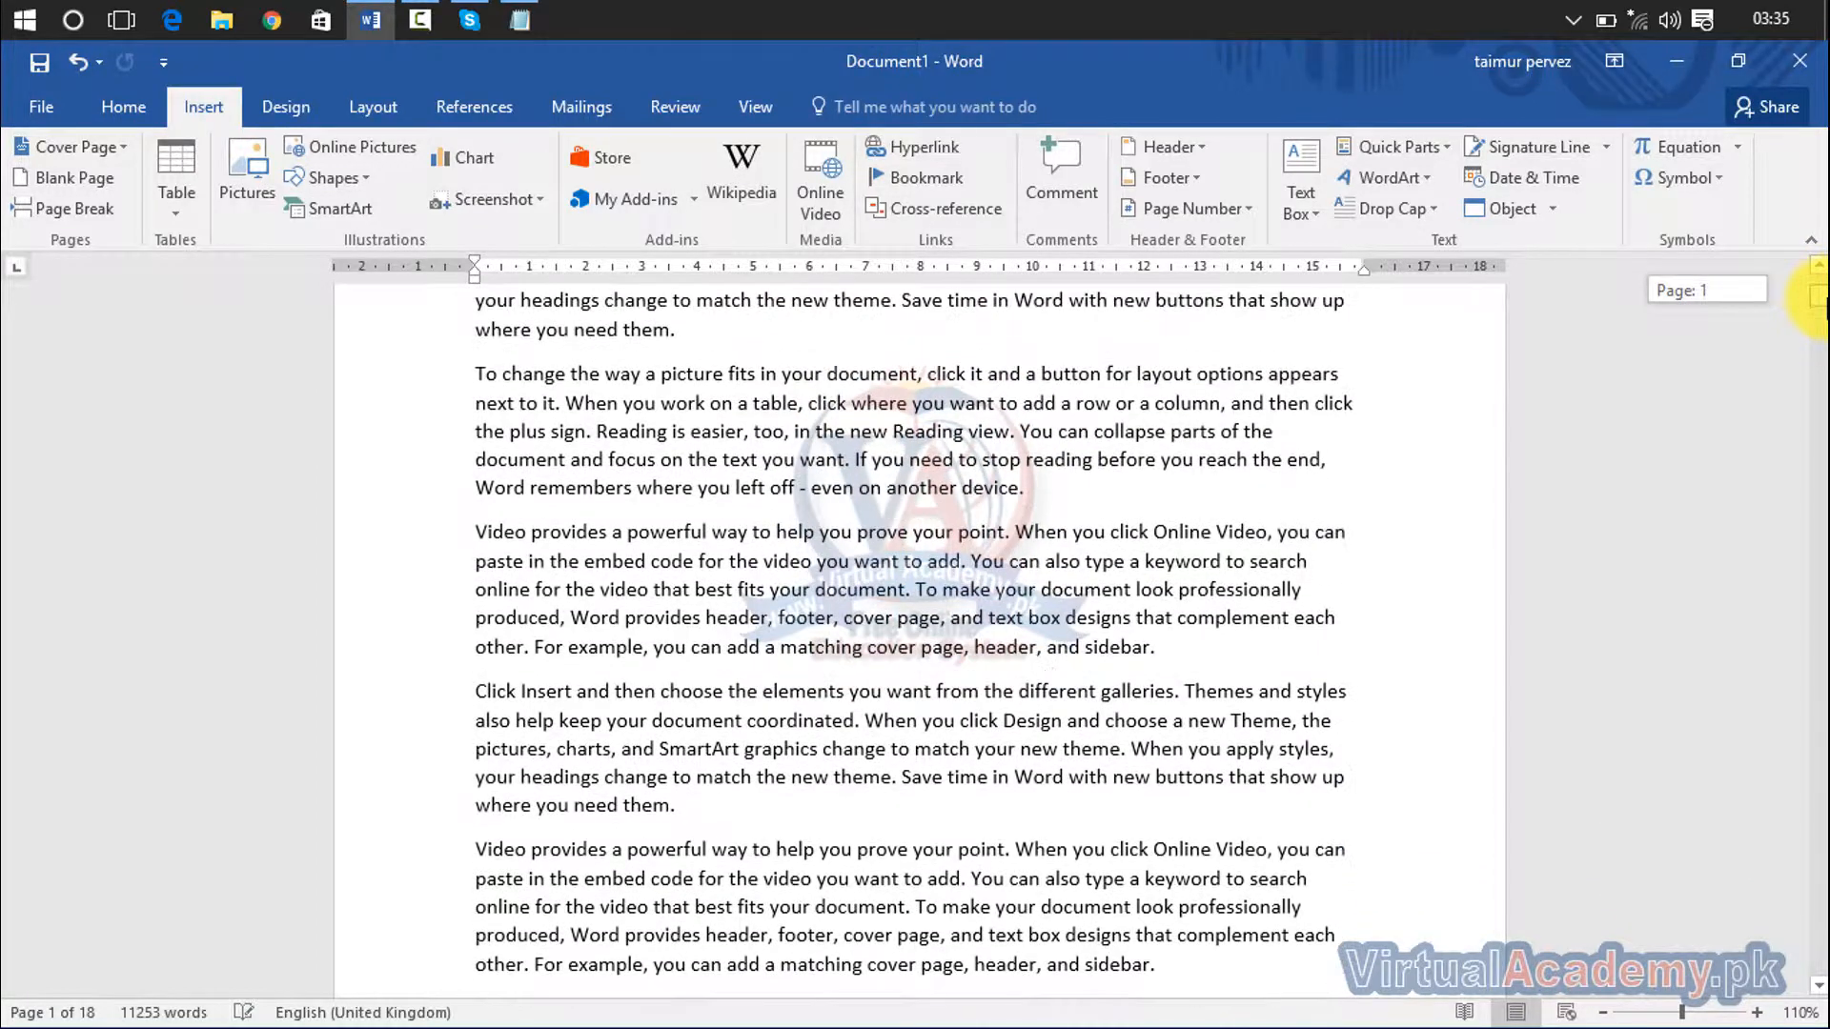
{"action": "left_click", "coordinate": [713, 809]}
{"action": "key", "text": "BackSpace"}
{"action": "left_click_drag", "start_coordinate": [701, 807], "coordinate": [475, 533]}
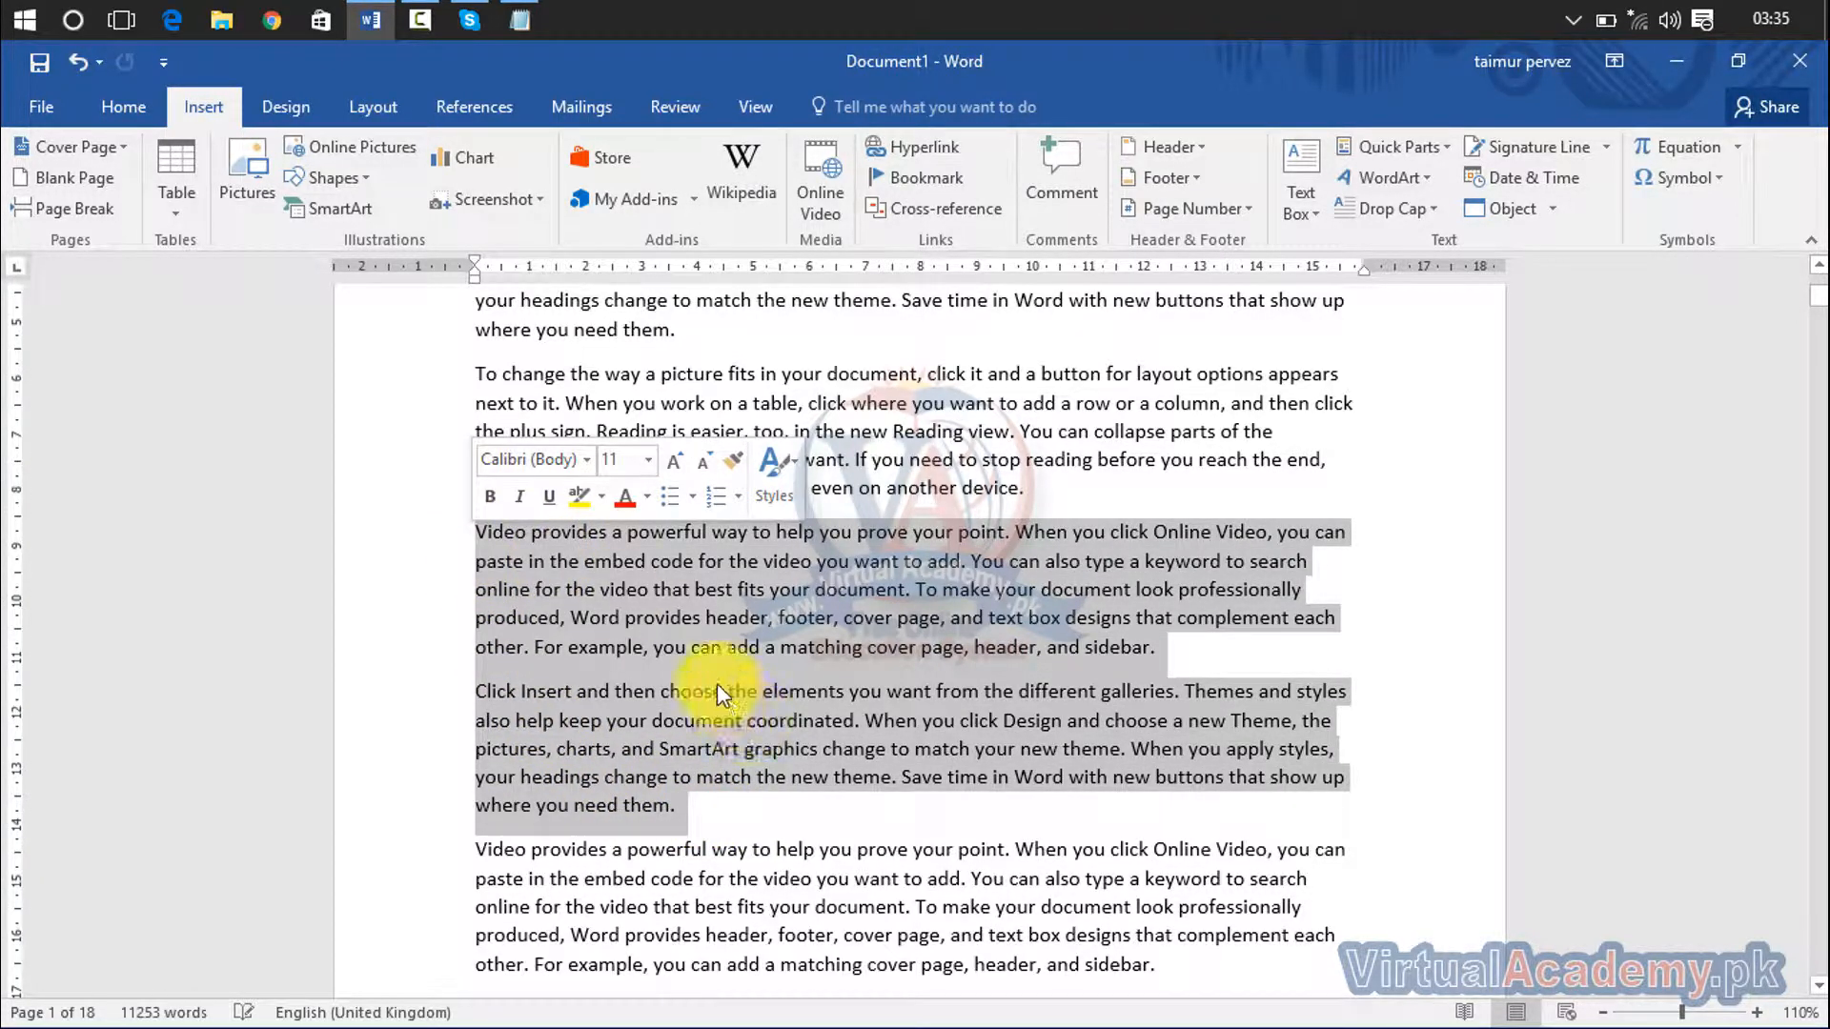
{"action": "left_click", "coordinate": [925, 179]}
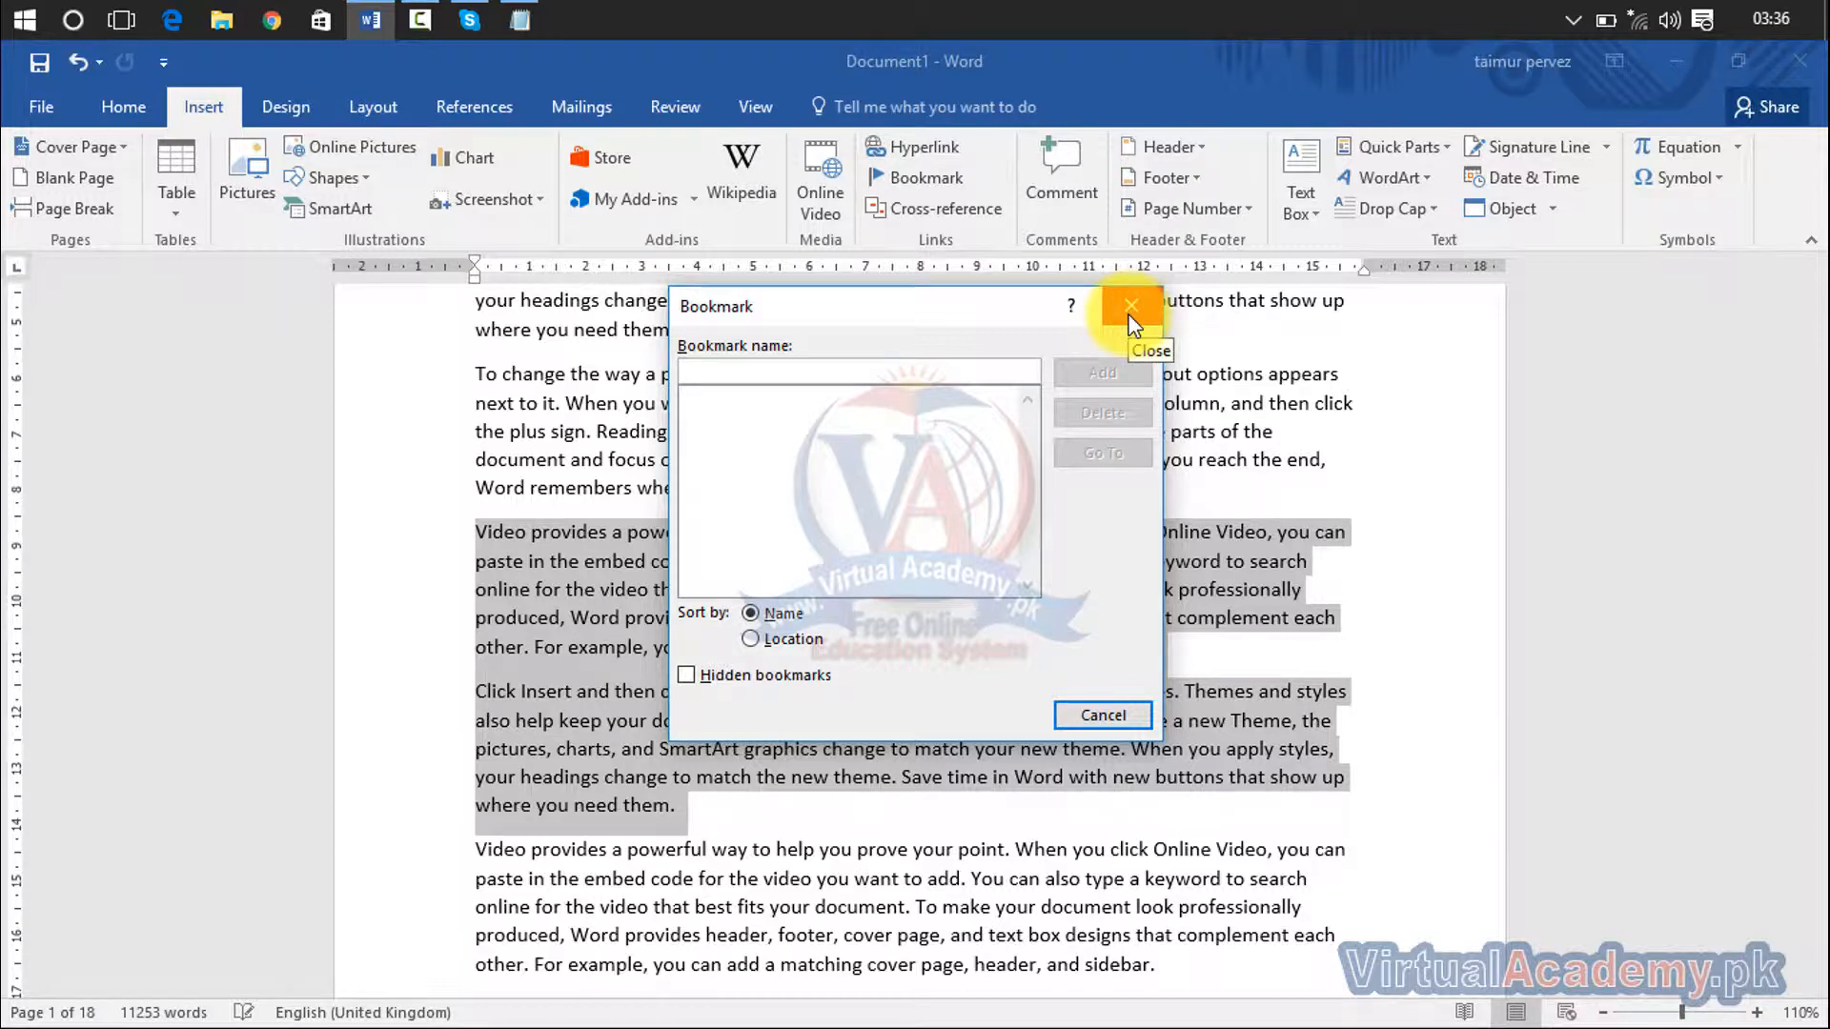
{"action": "left_click", "coordinate": [981, 378]}
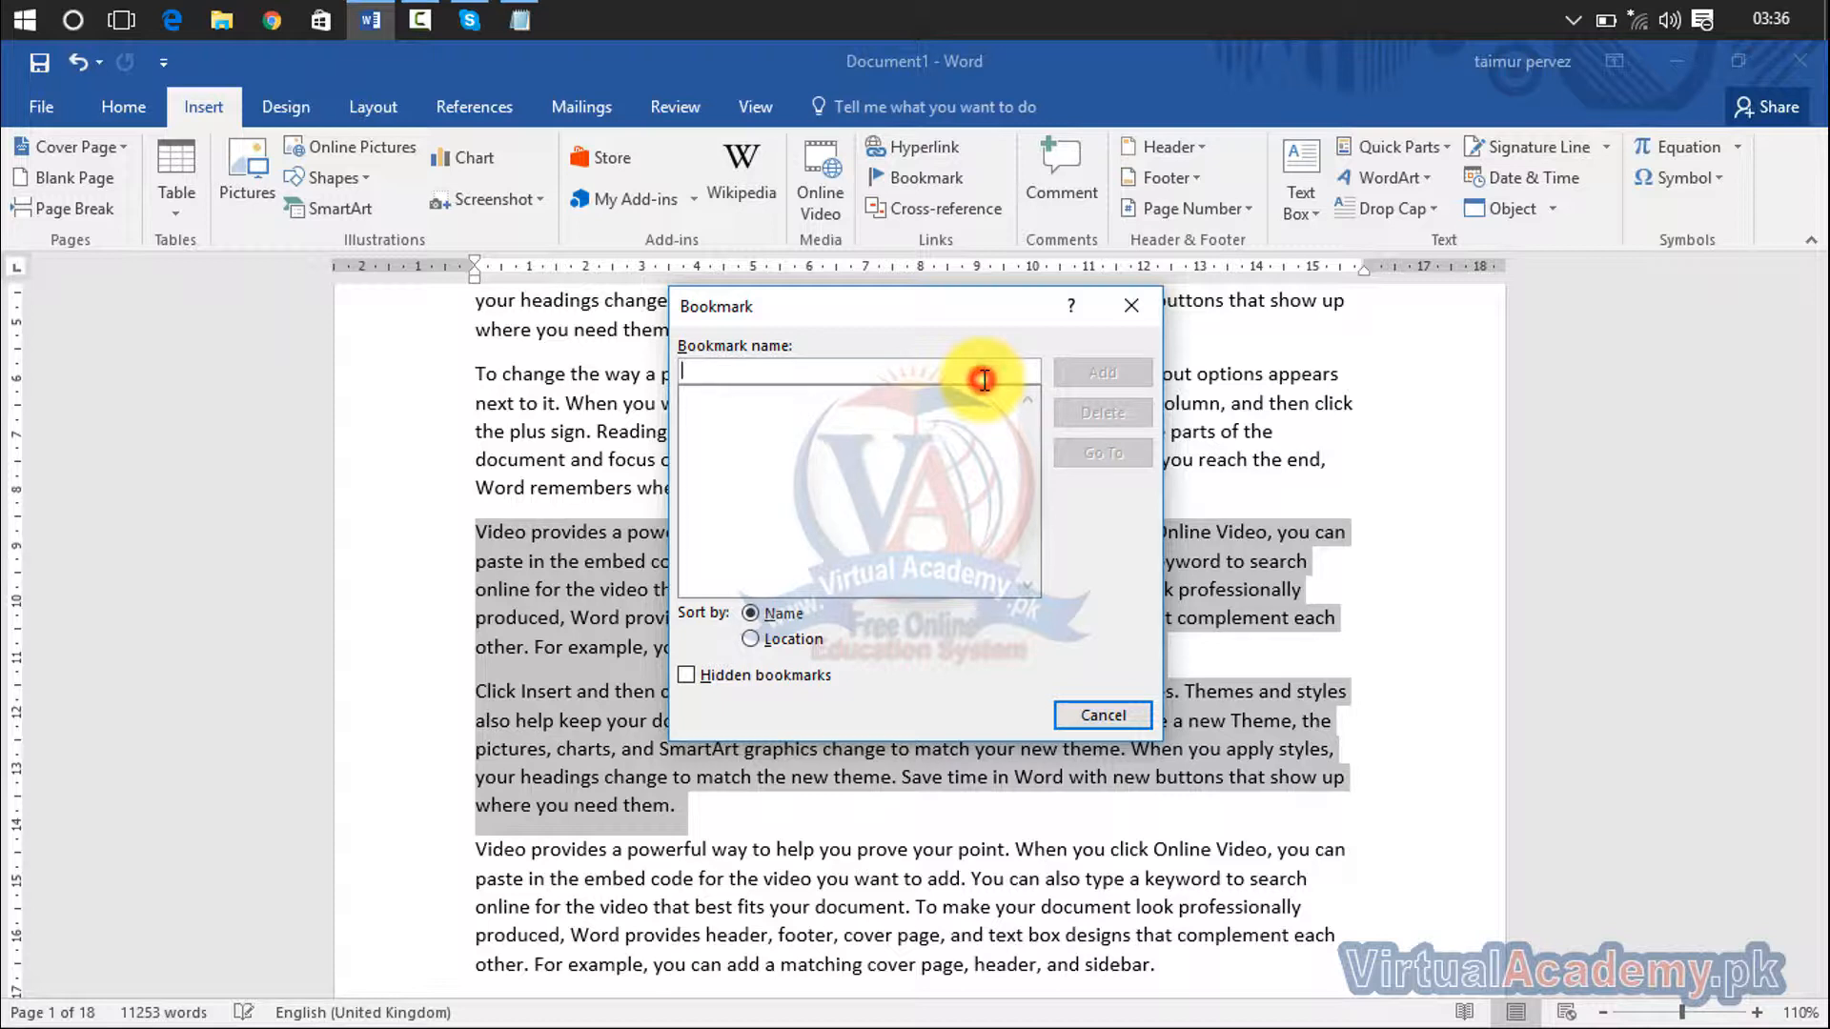
{"action": "type", "text": "imp"}
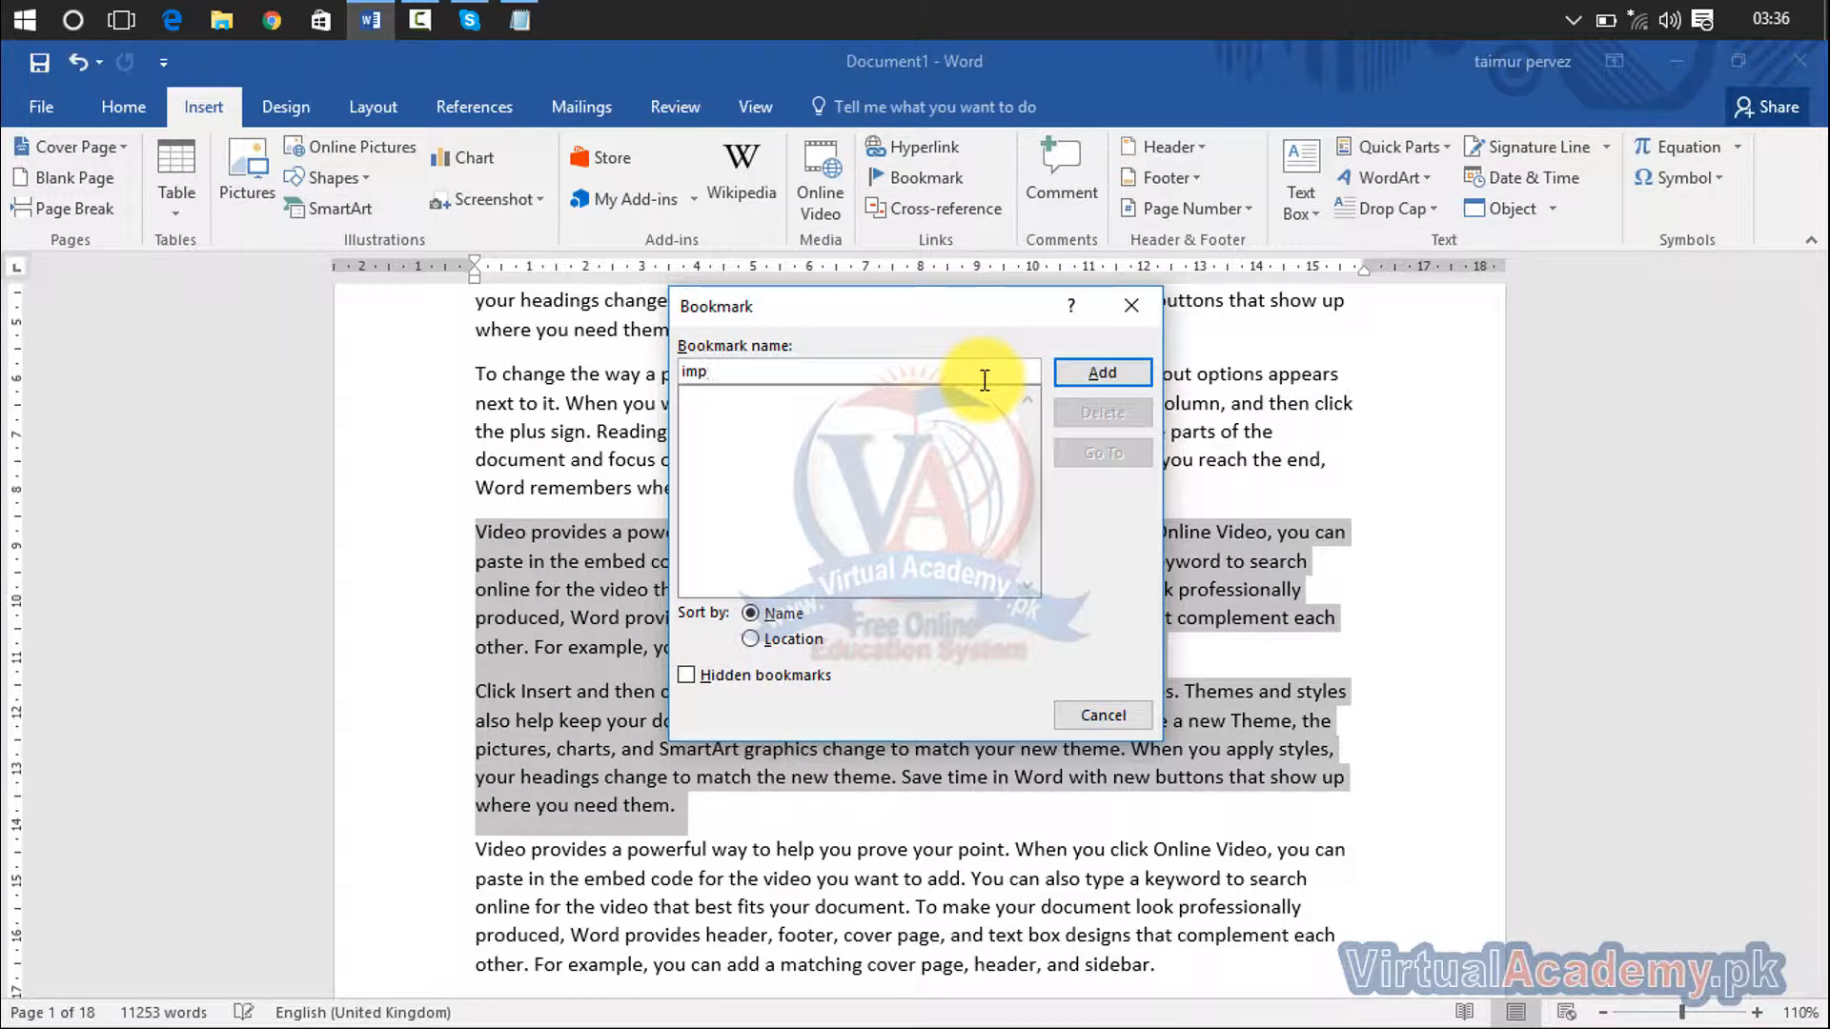
{"action": "left_click", "coordinate": [1103, 373]}
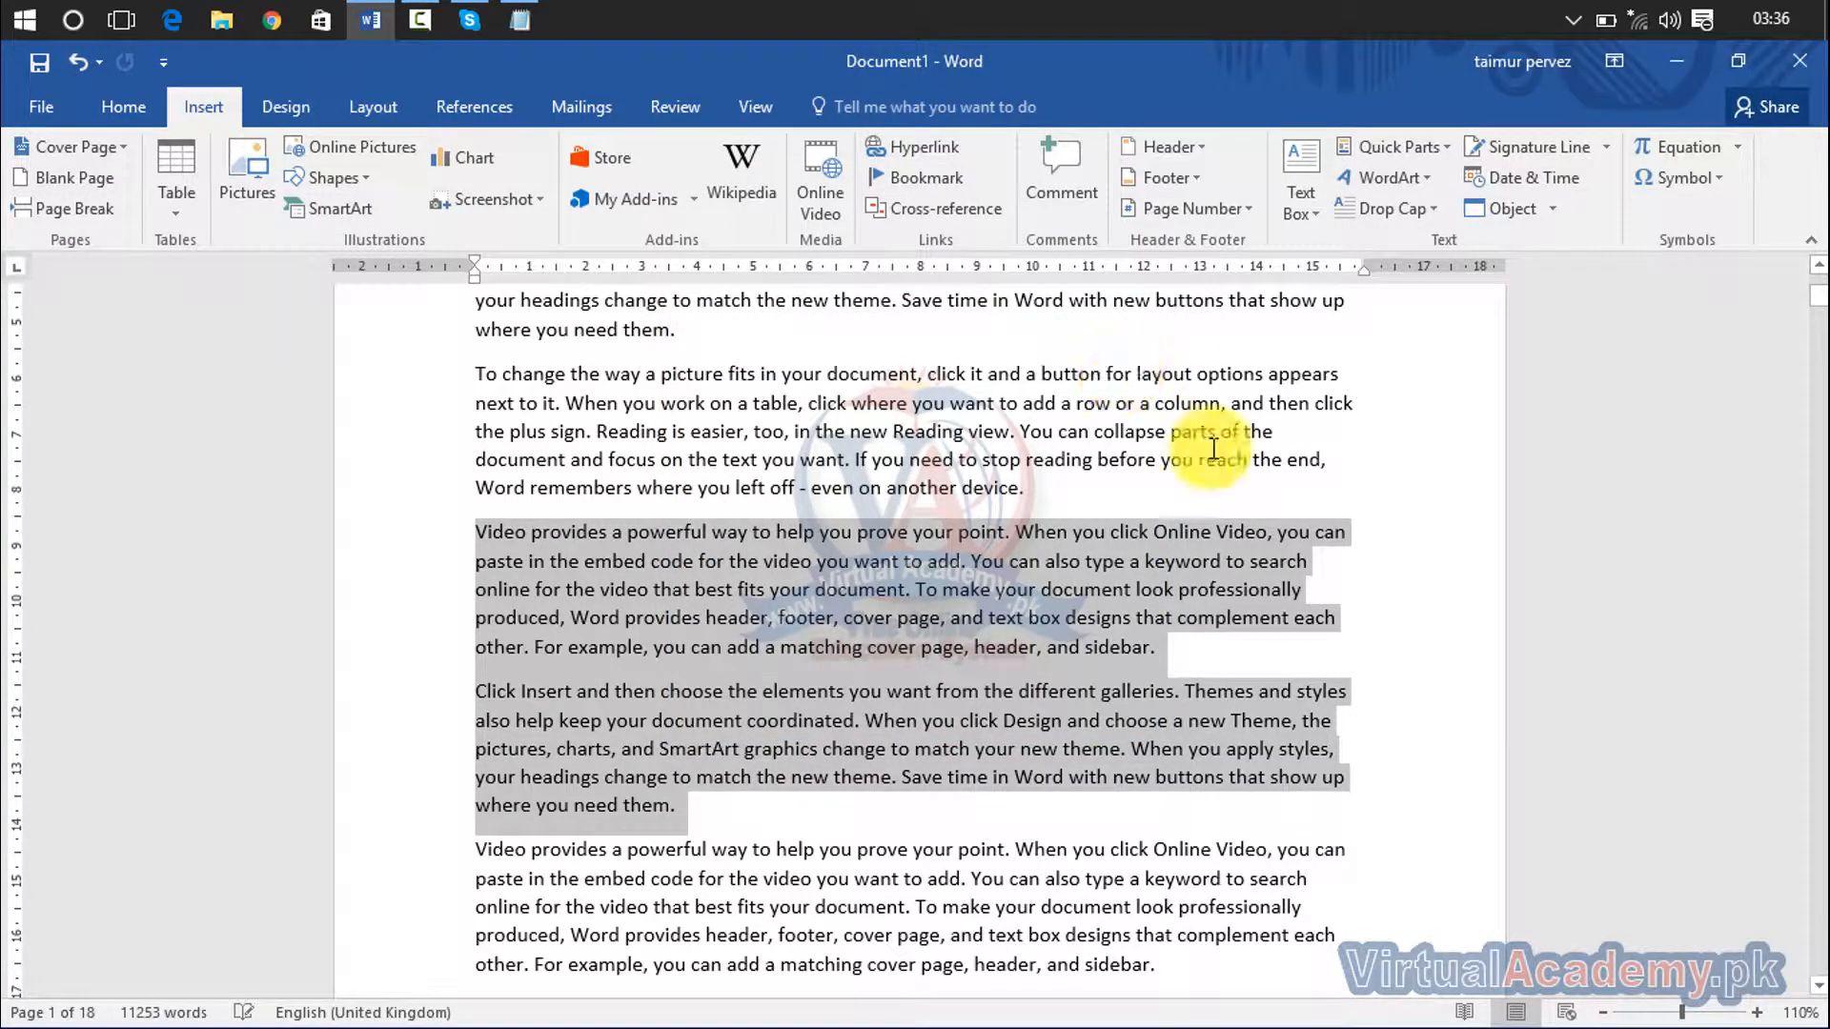
Step: Return to the start of the document, go to the "imp" bookmark through the Bookmark dialog, and deselect the text
{"action": "left_click", "coordinate": [1313, 482]}
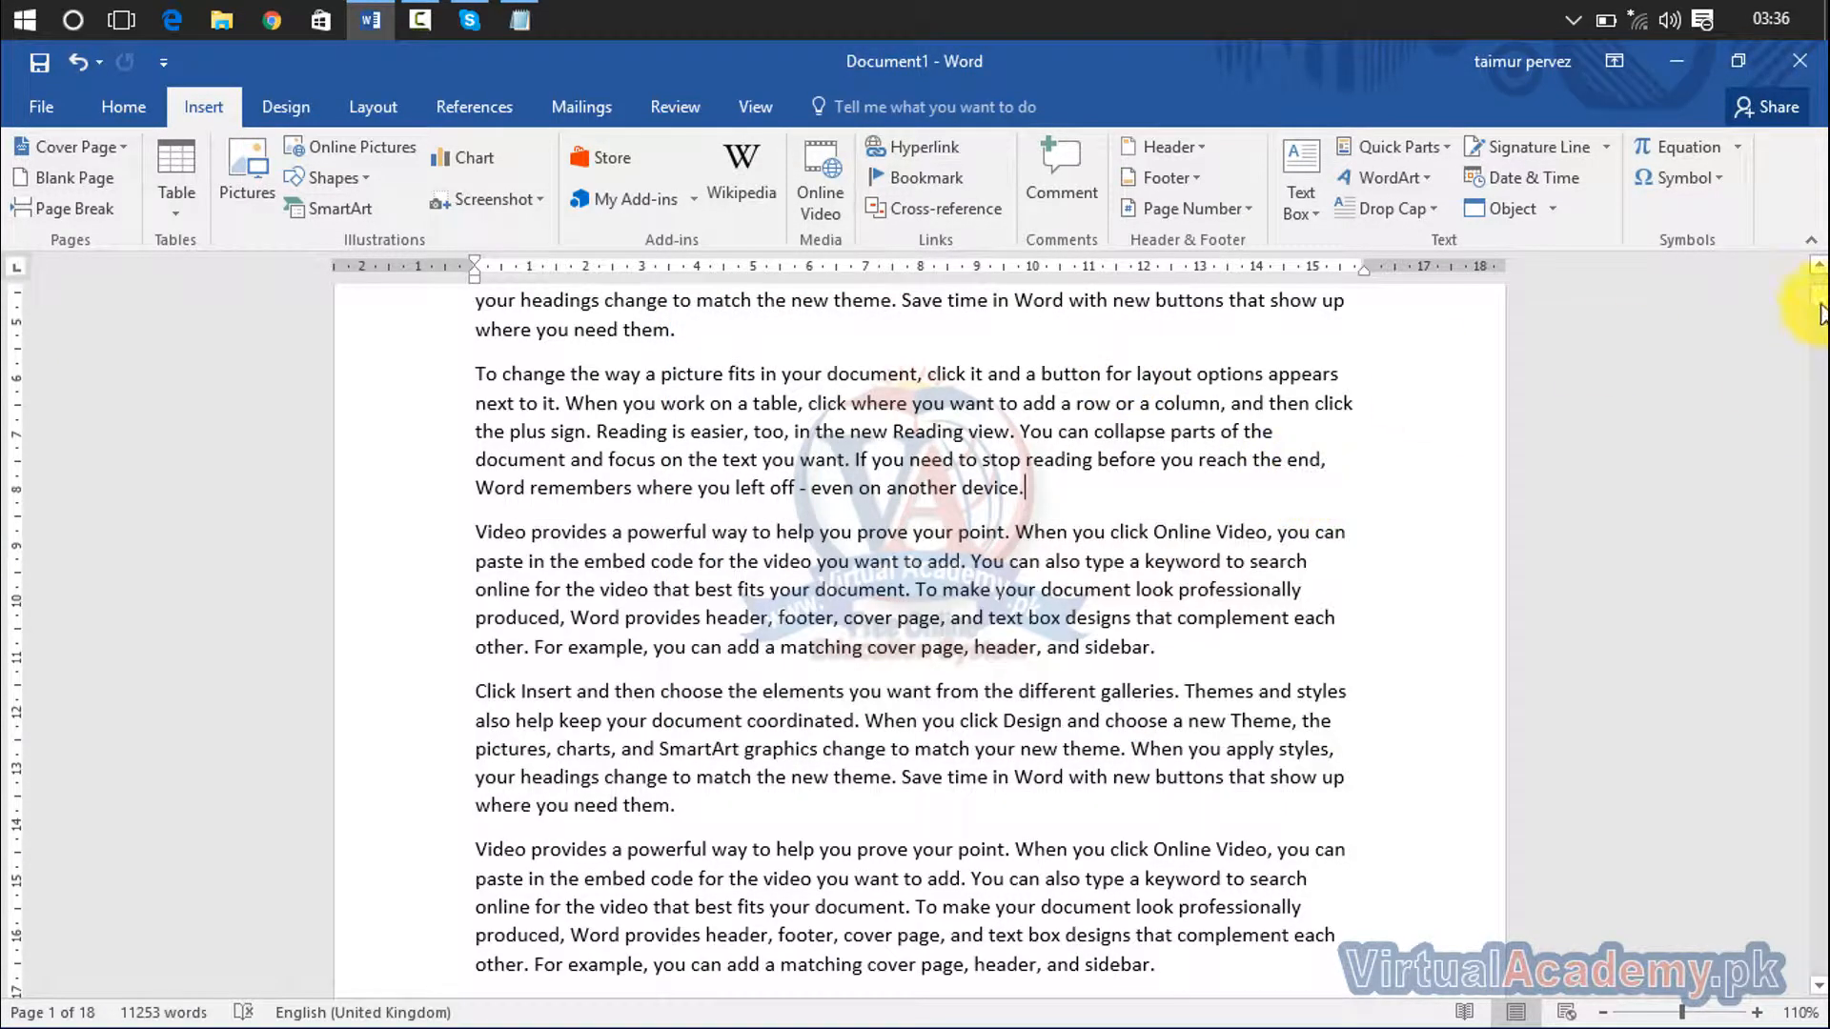
{"action": "left_click_drag", "start_coordinate": [1820, 310], "coordinate": [1754, 259]}
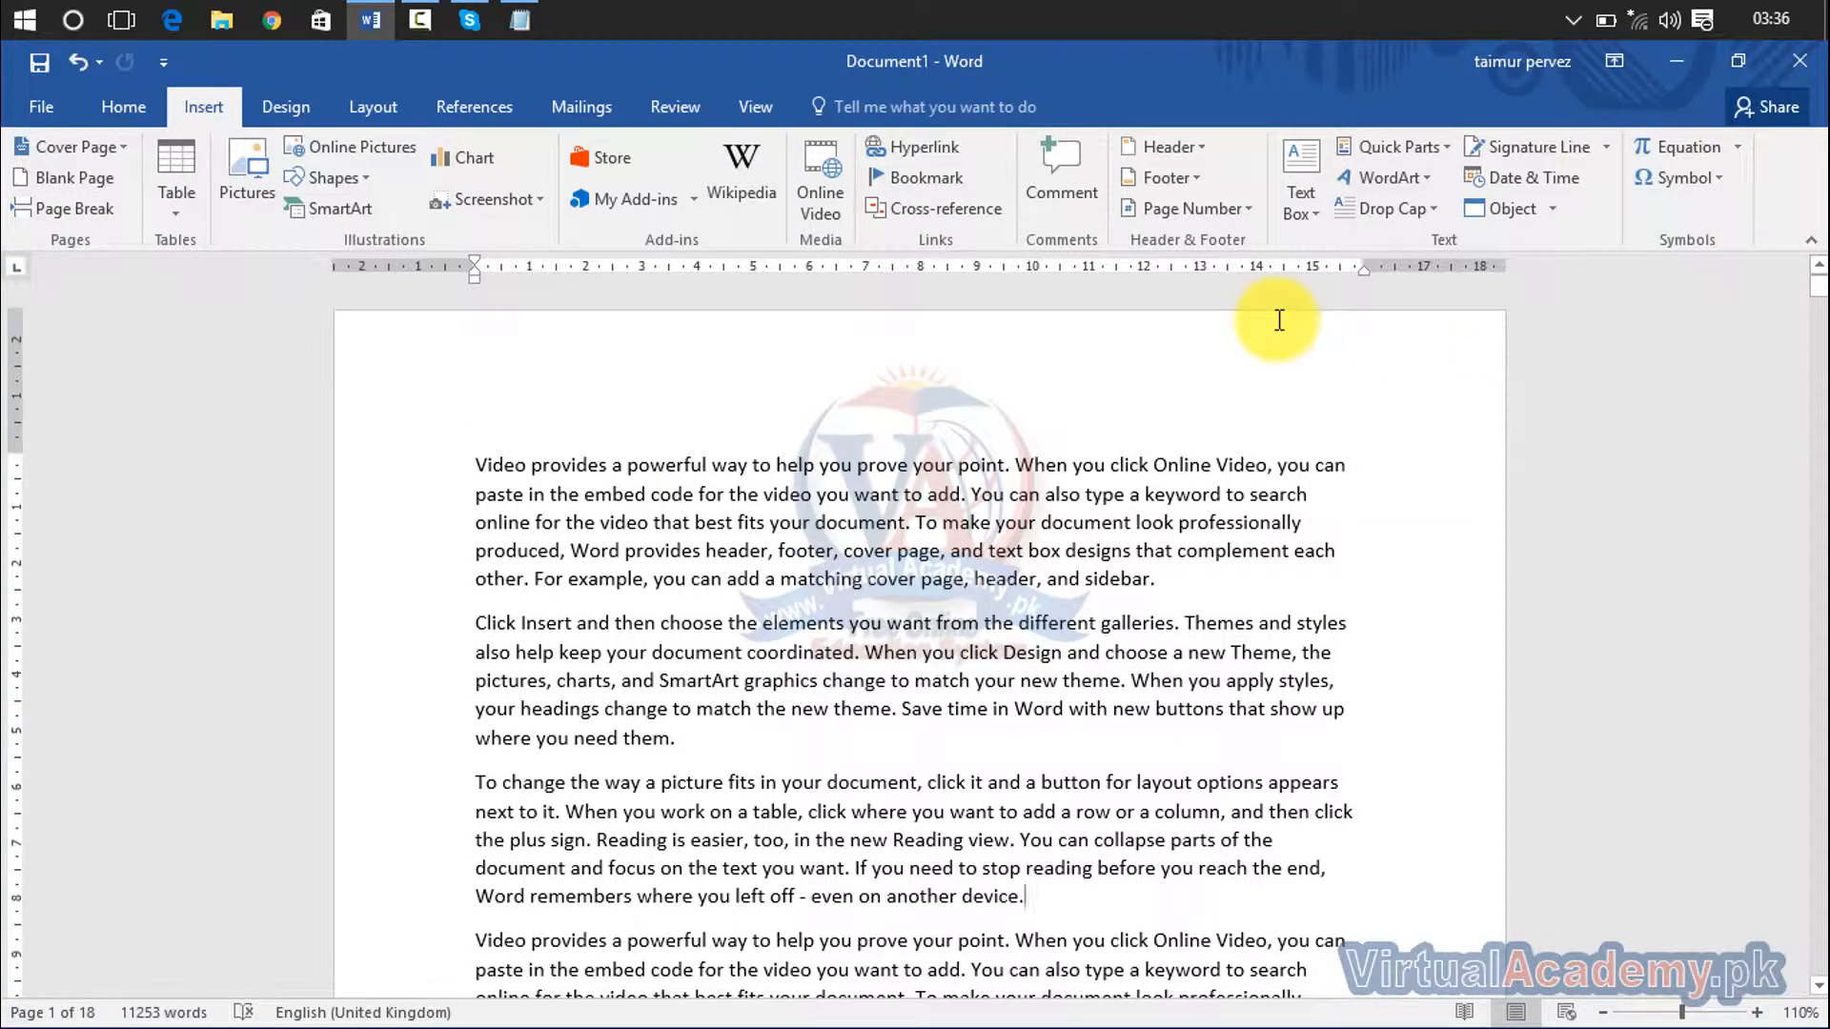
{"action": "left_click", "coordinate": [929, 183]}
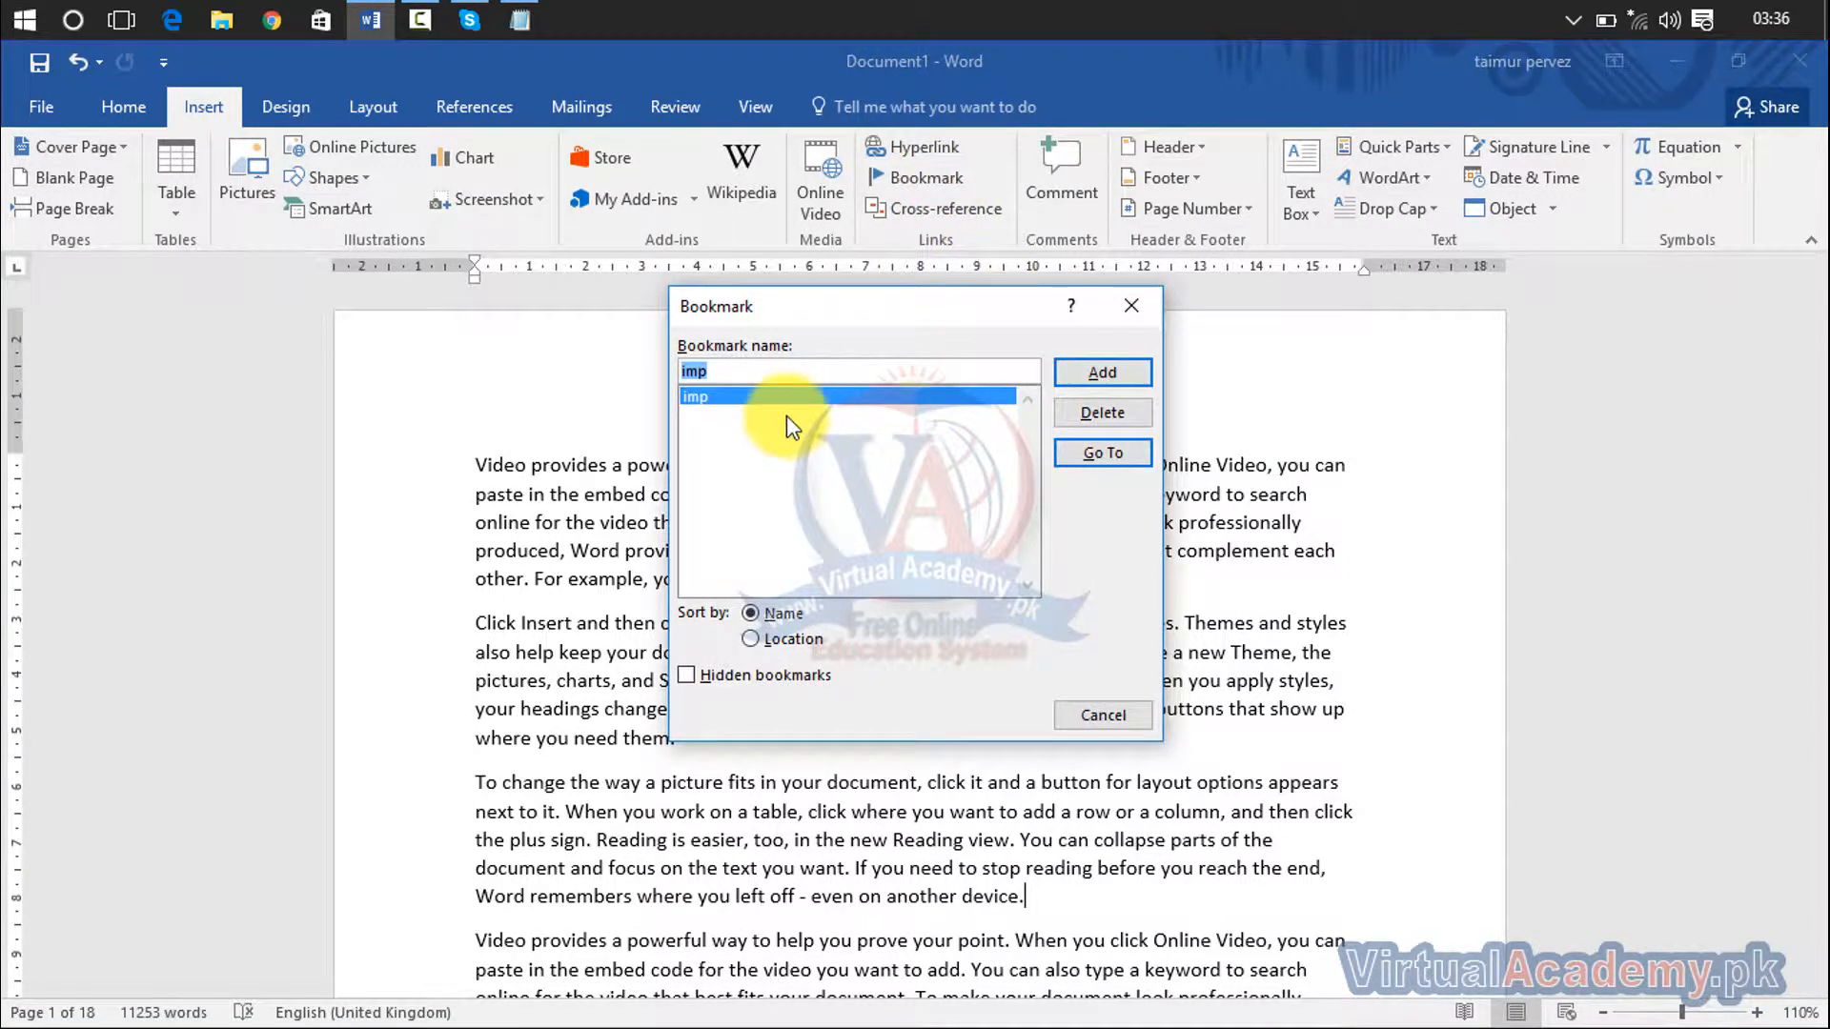
{"action": "left_click", "coordinate": [1100, 451]}
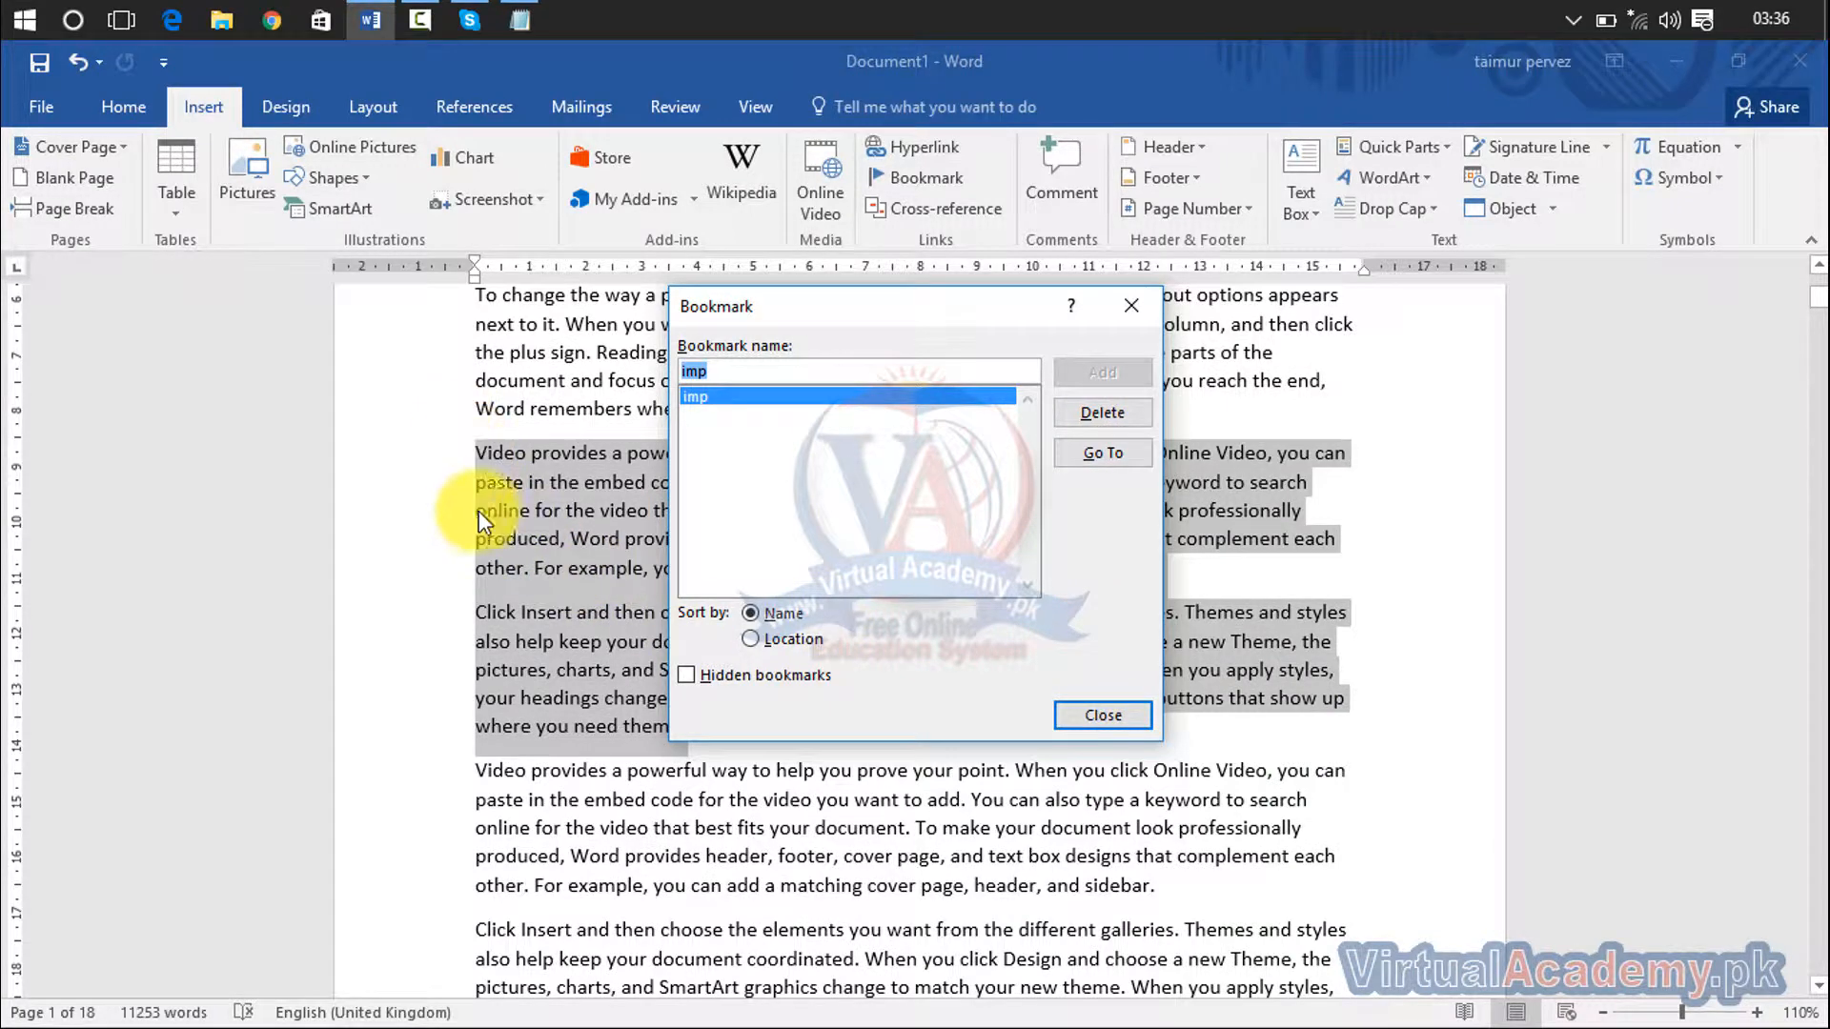
{"action": "left_click", "coordinate": [1128, 310]}
{"action": "left_click", "coordinate": [1014, 698]}
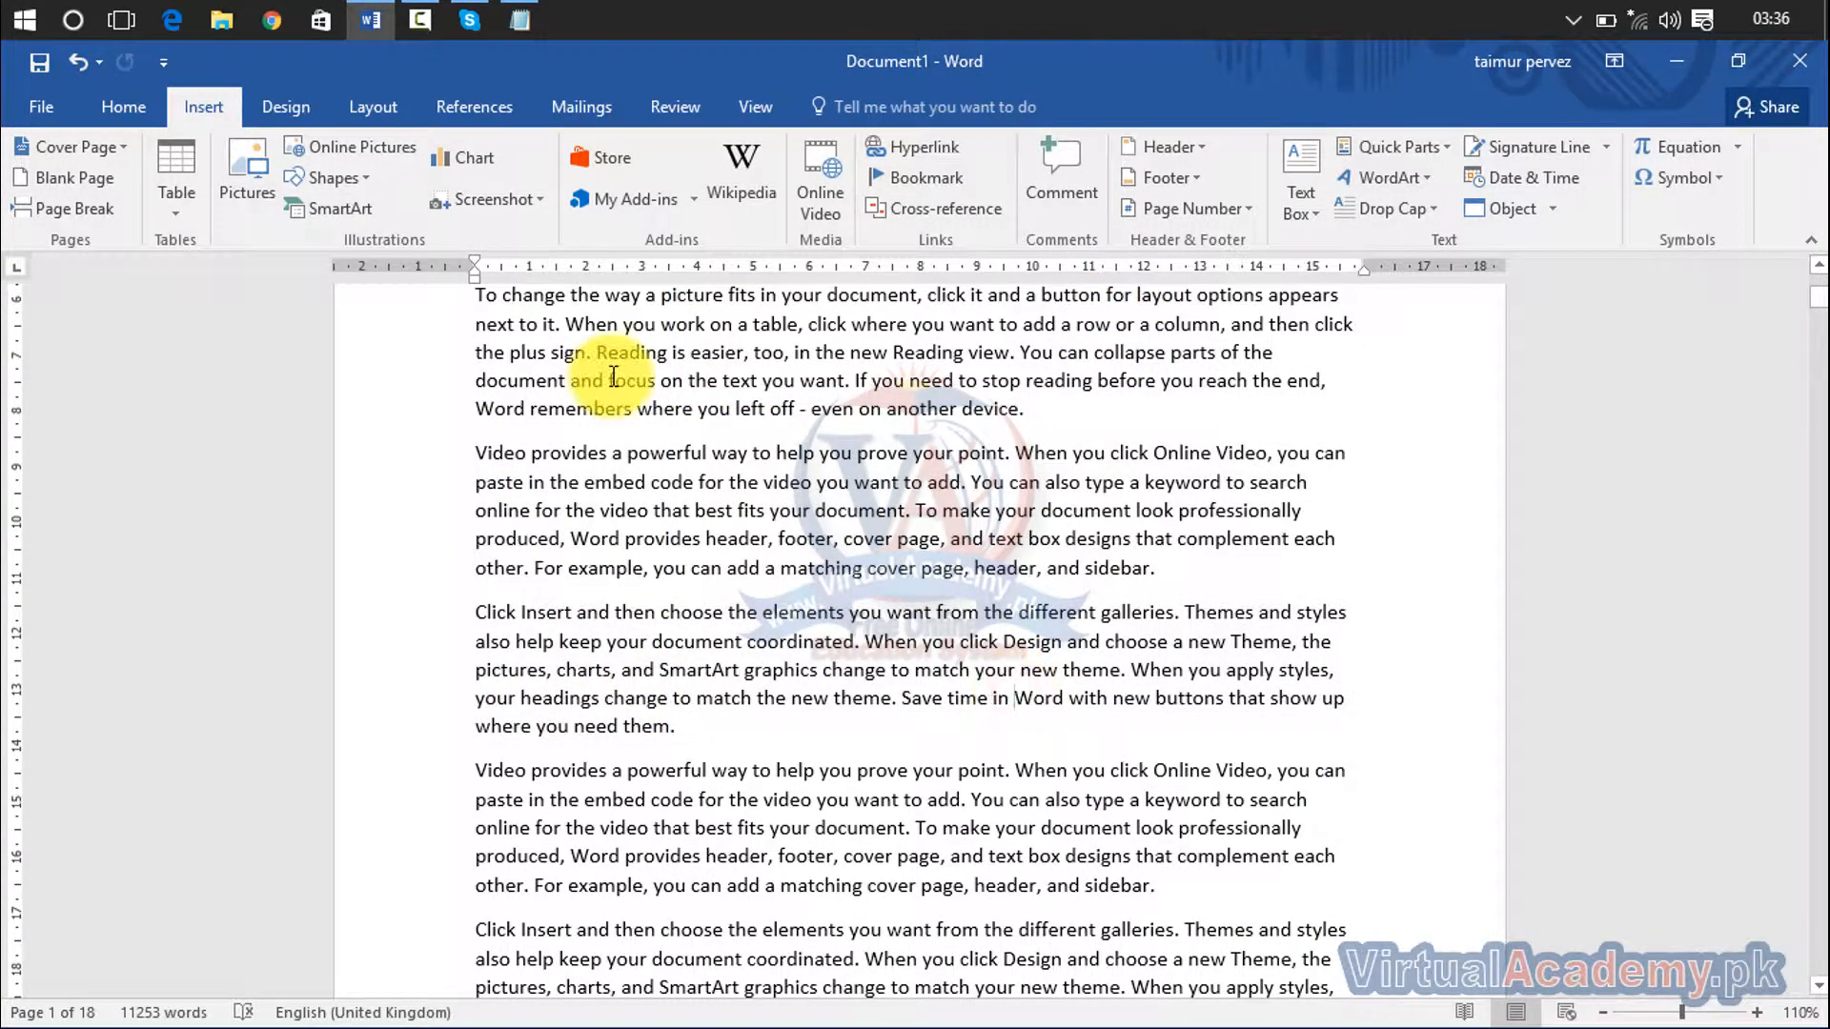
Step: Go to the "imp" bookmark through Find and Replace's Go To option, then close the dialog and the Navigation pane
{"action": "left_click", "coordinate": [109, 109]}
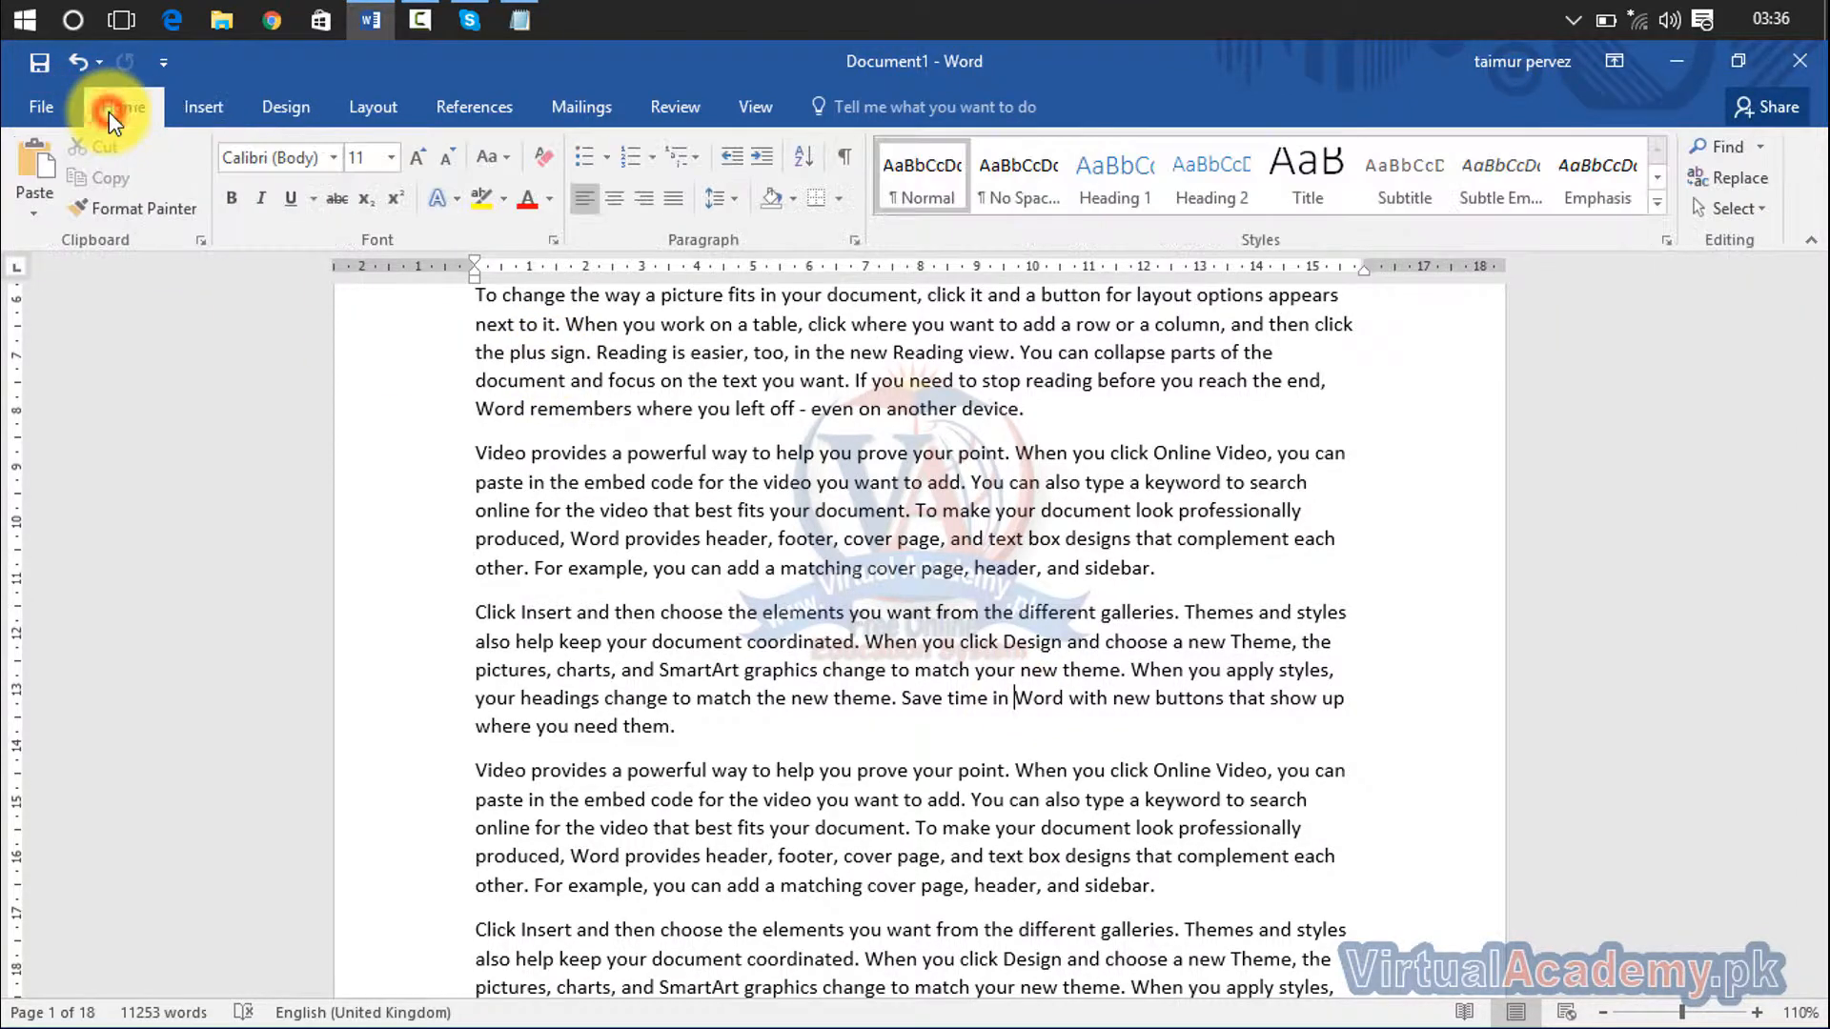
{"action": "left_click", "coordinate": [1750, 153]}
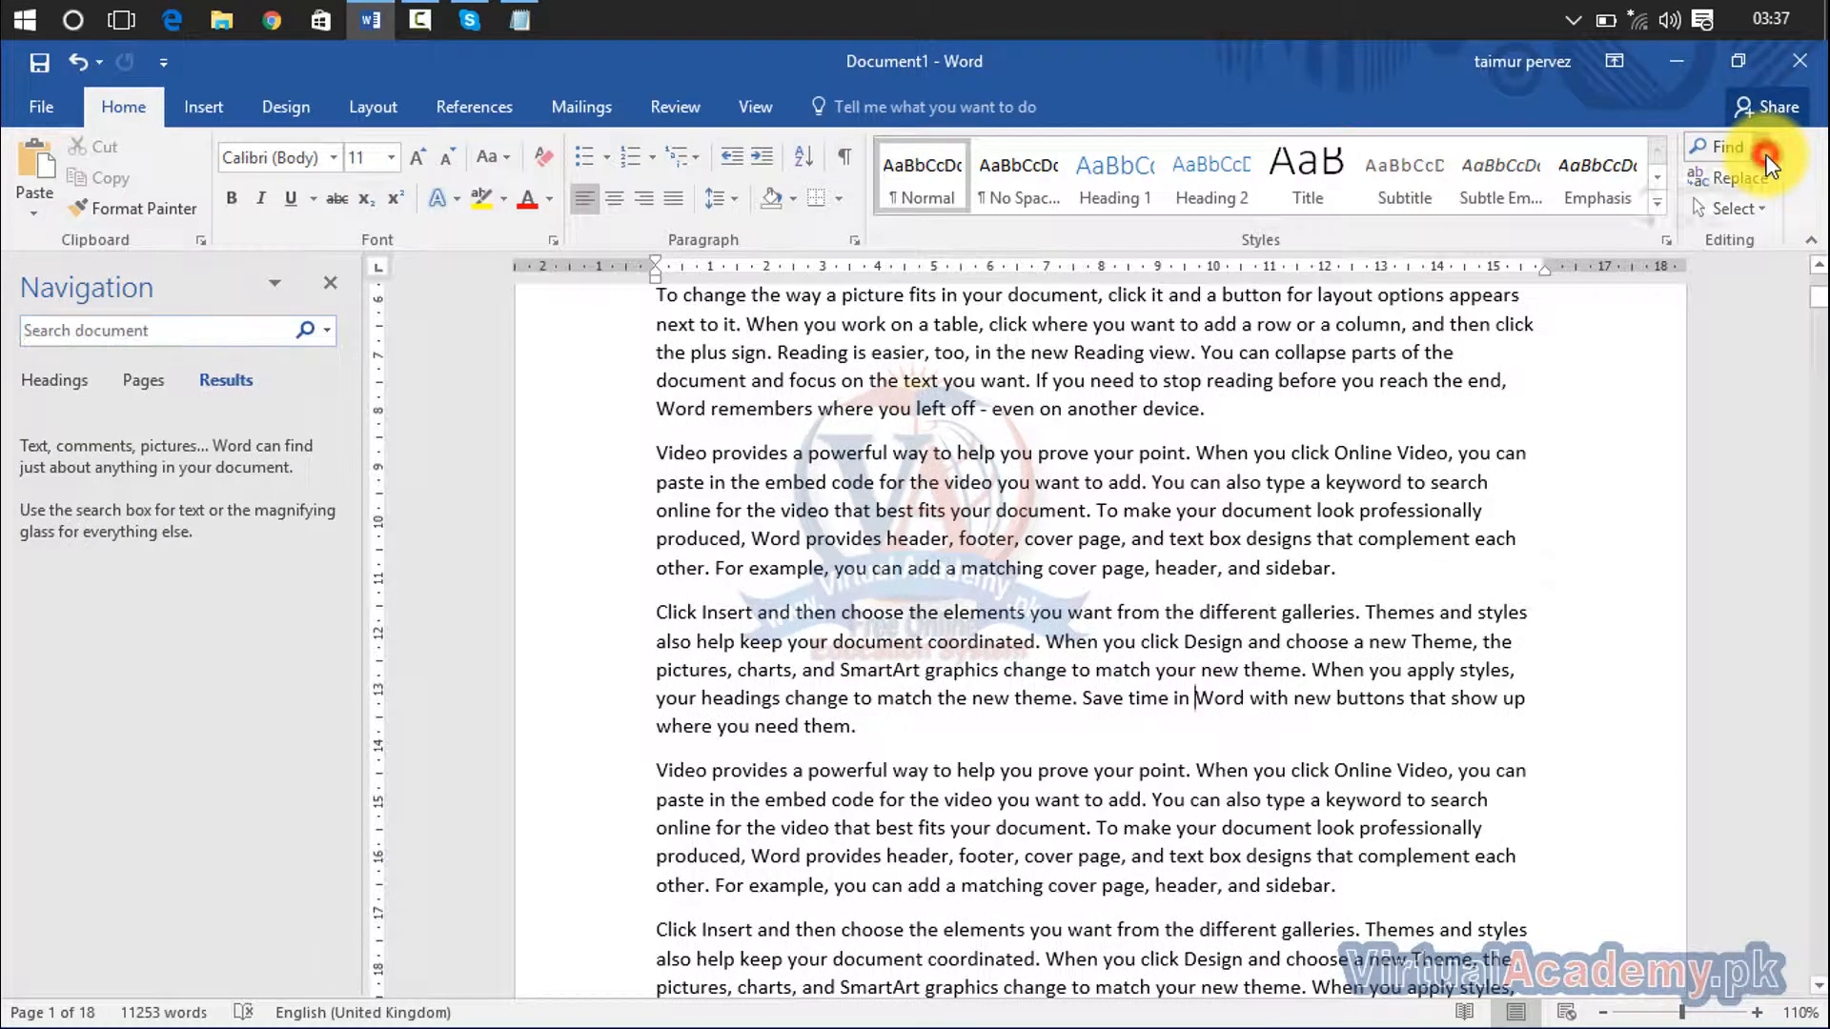
{"action": "left_click", "coordinate": [1760, 146]}
{"action": "left_click", "coordinate": [1744, 237]}
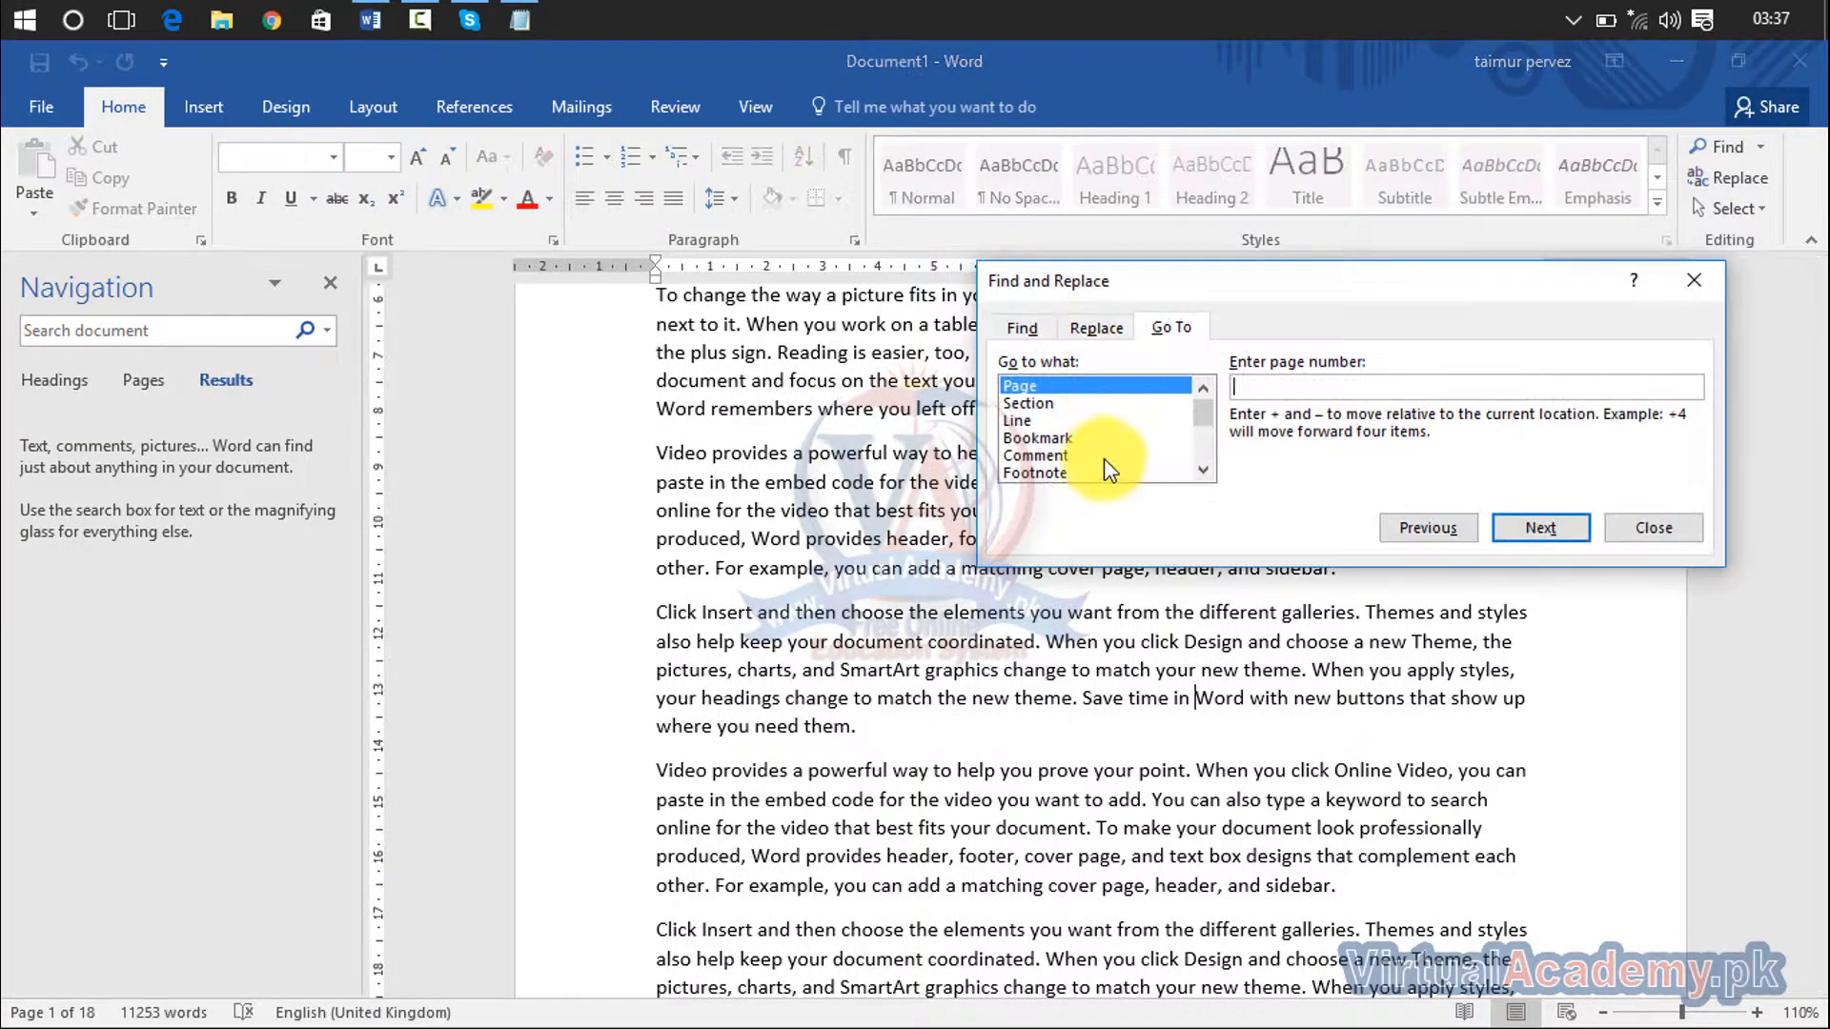
{"action": "left_click", "coordinate": [1039, 437]}
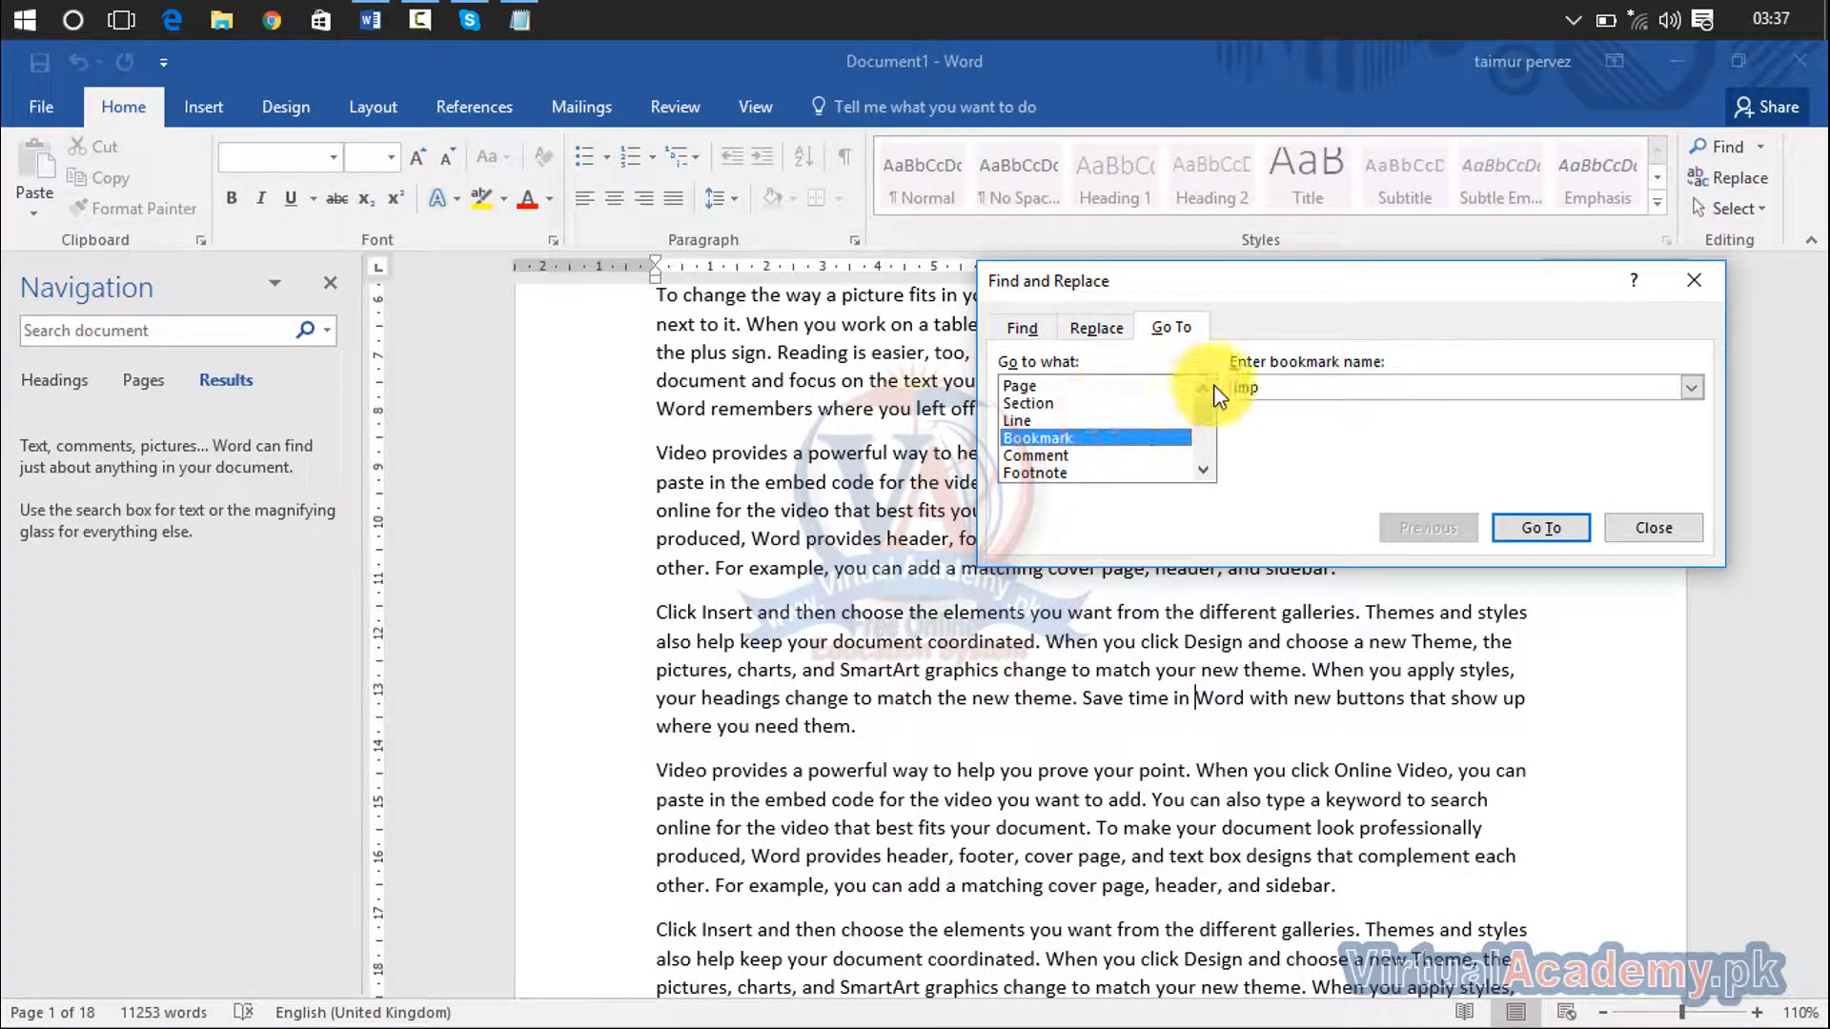
{"action": "left_click", "coordinate": [1523, 517]}
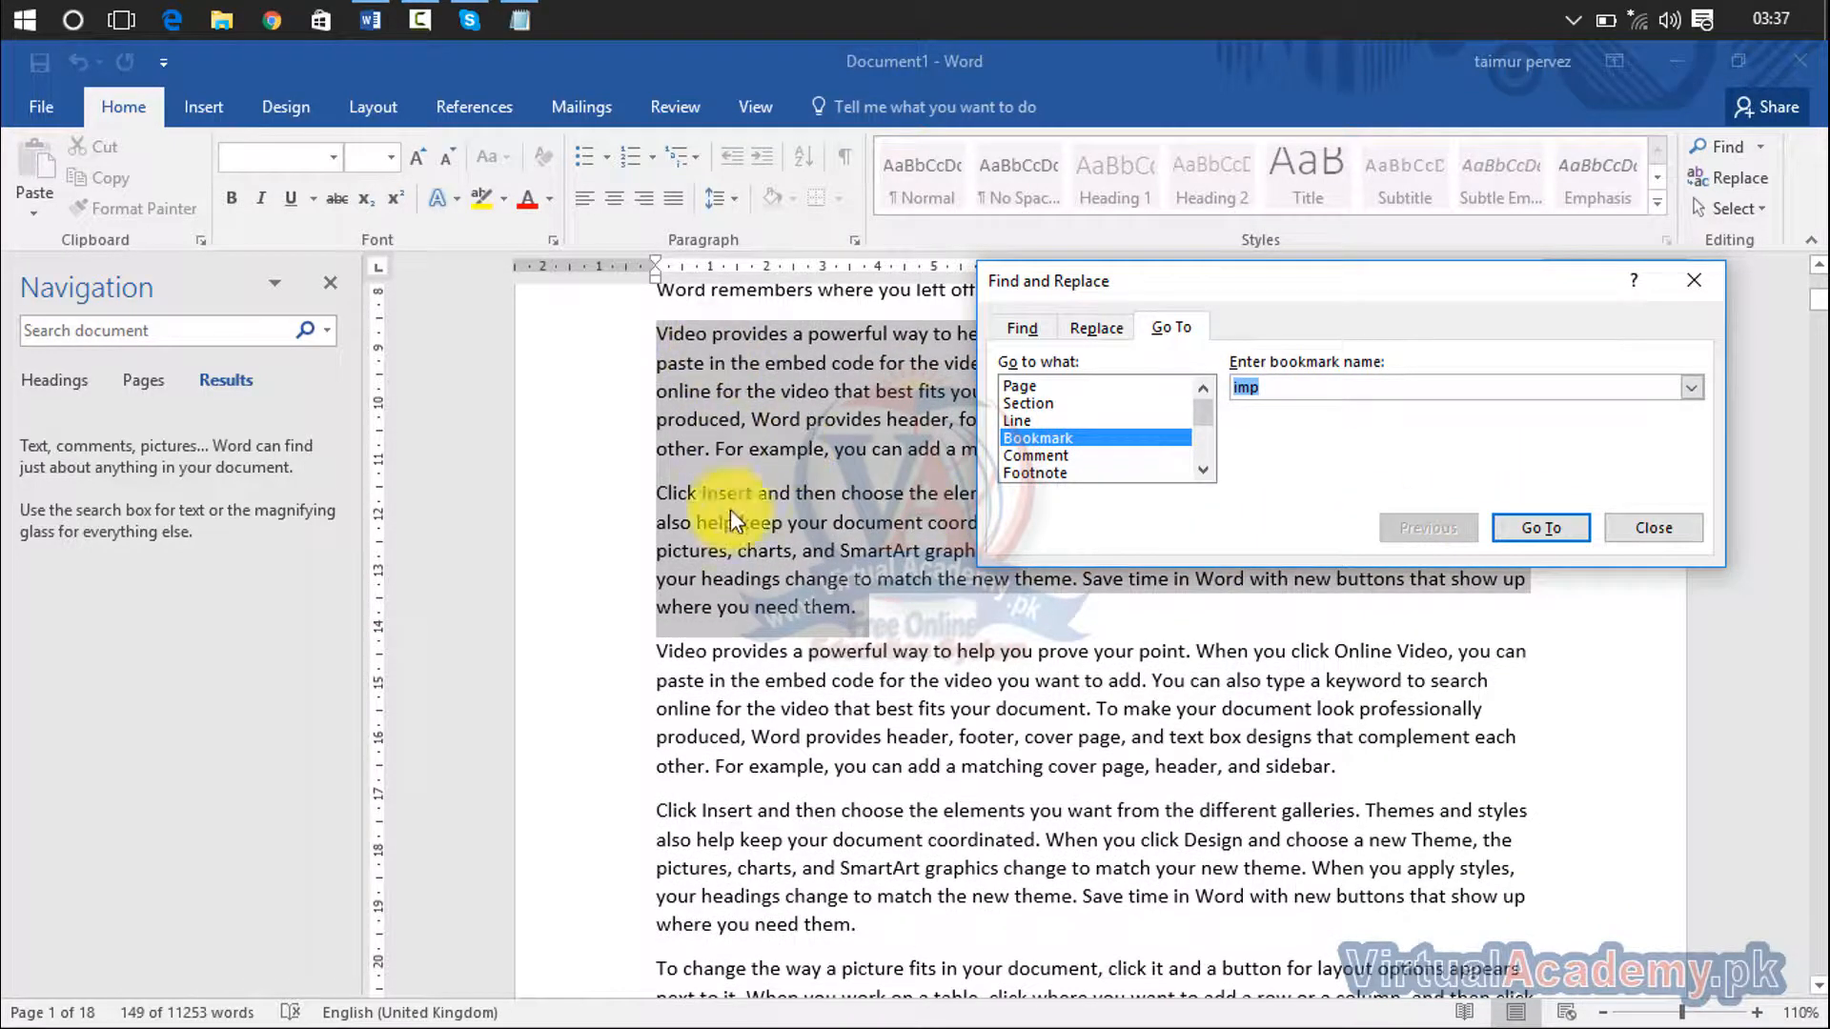
{"action": "left_click", "coordinate": [1674, 282]}
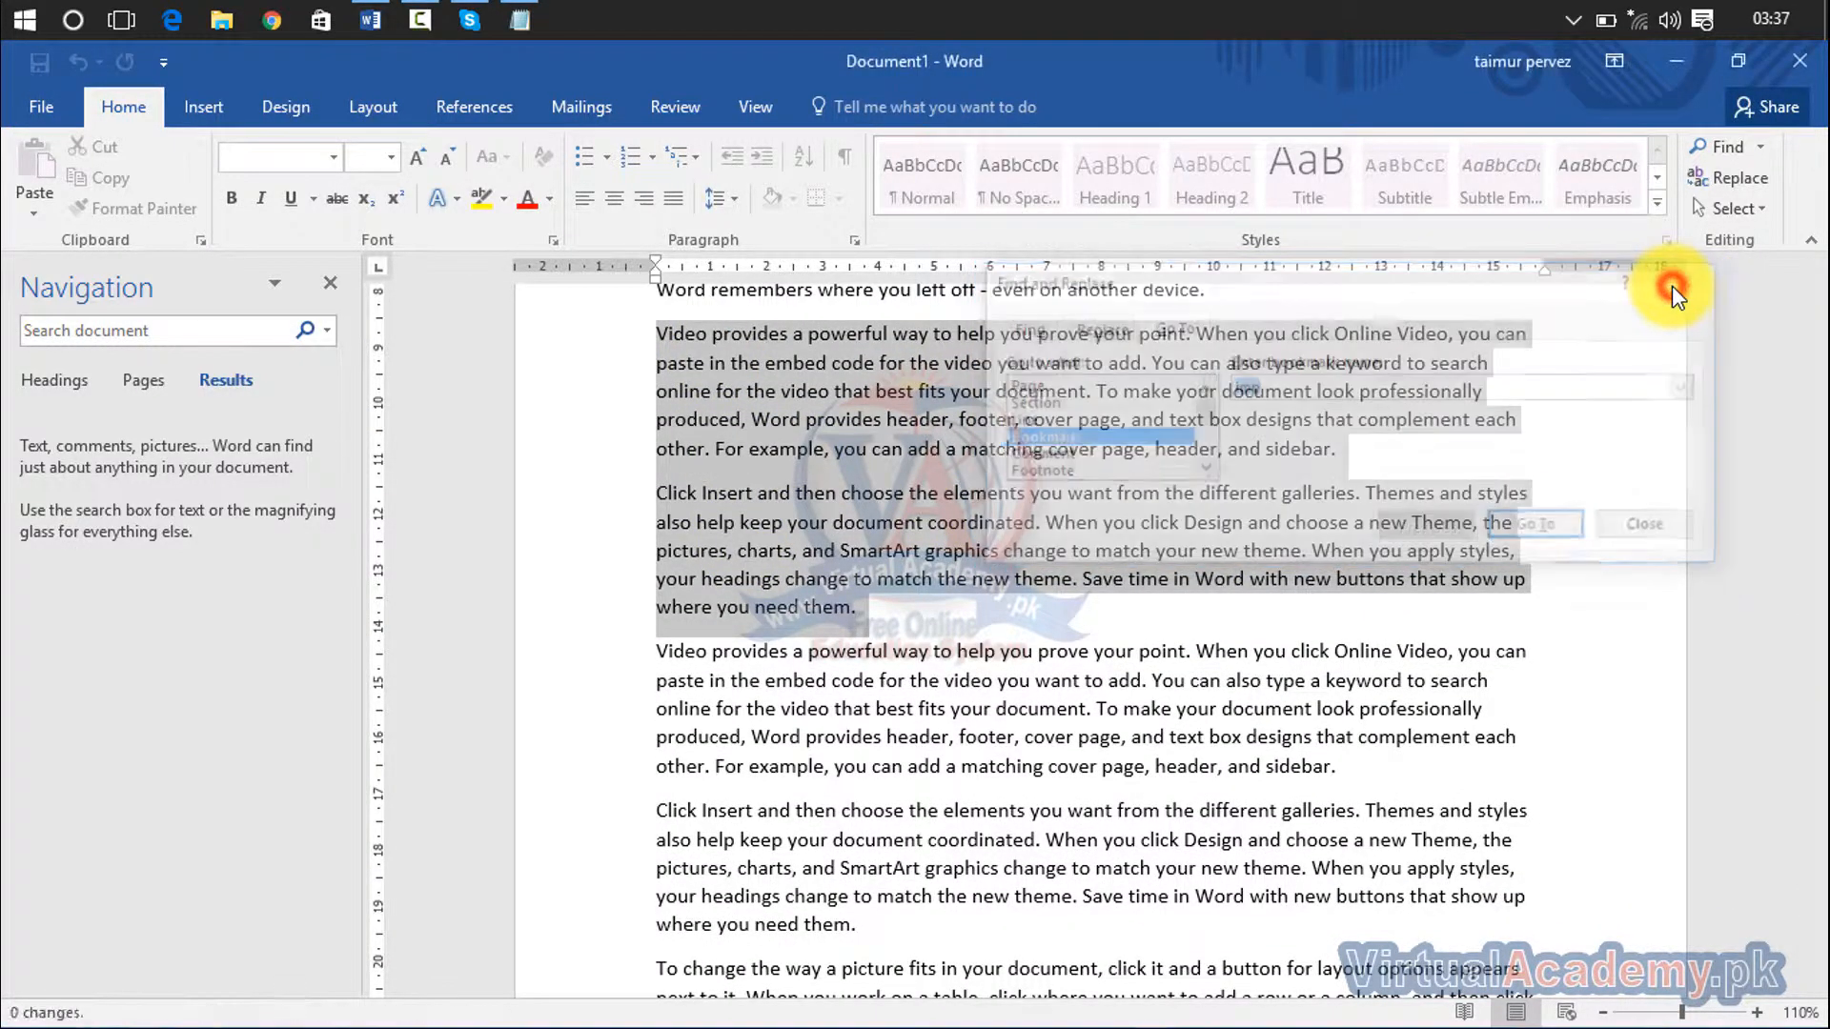
{"action": "left_click", "coordinate": [338, 281]}
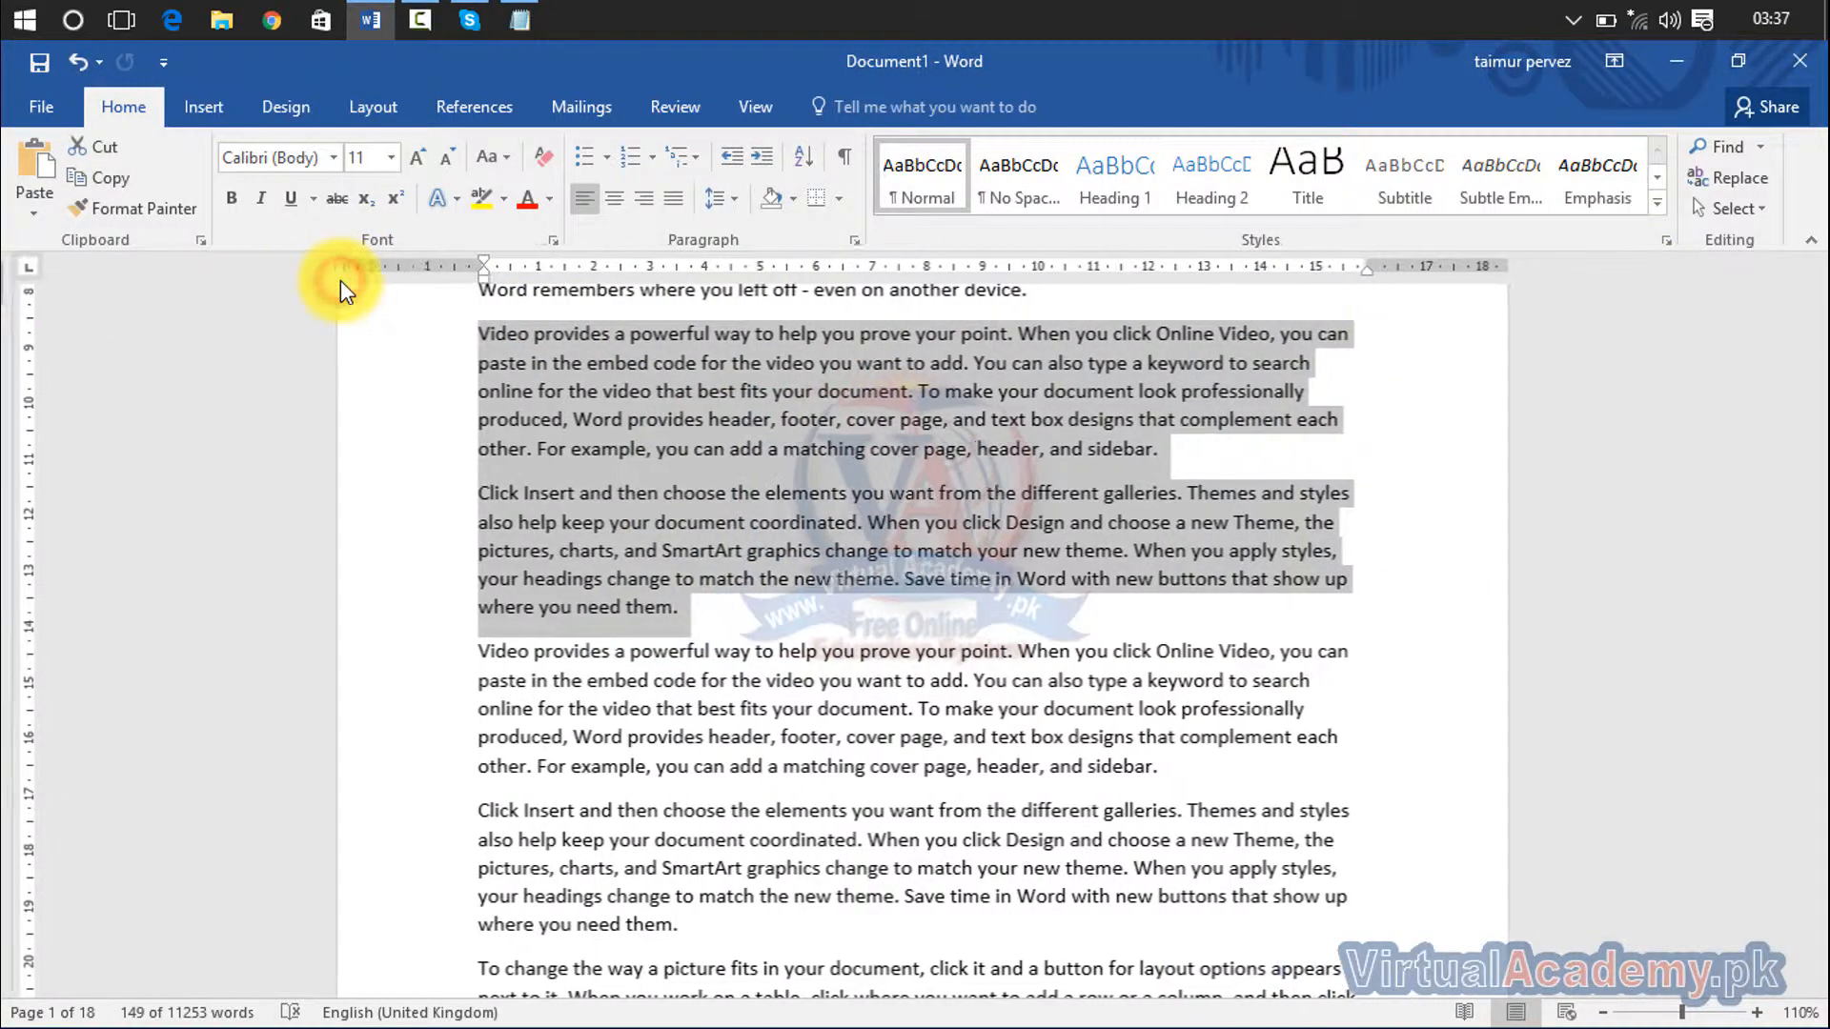
Step: Add a new line reading "Ms word" above the first paragraph of the document
{"action": "left_click", "coordinate": [211, 102]}
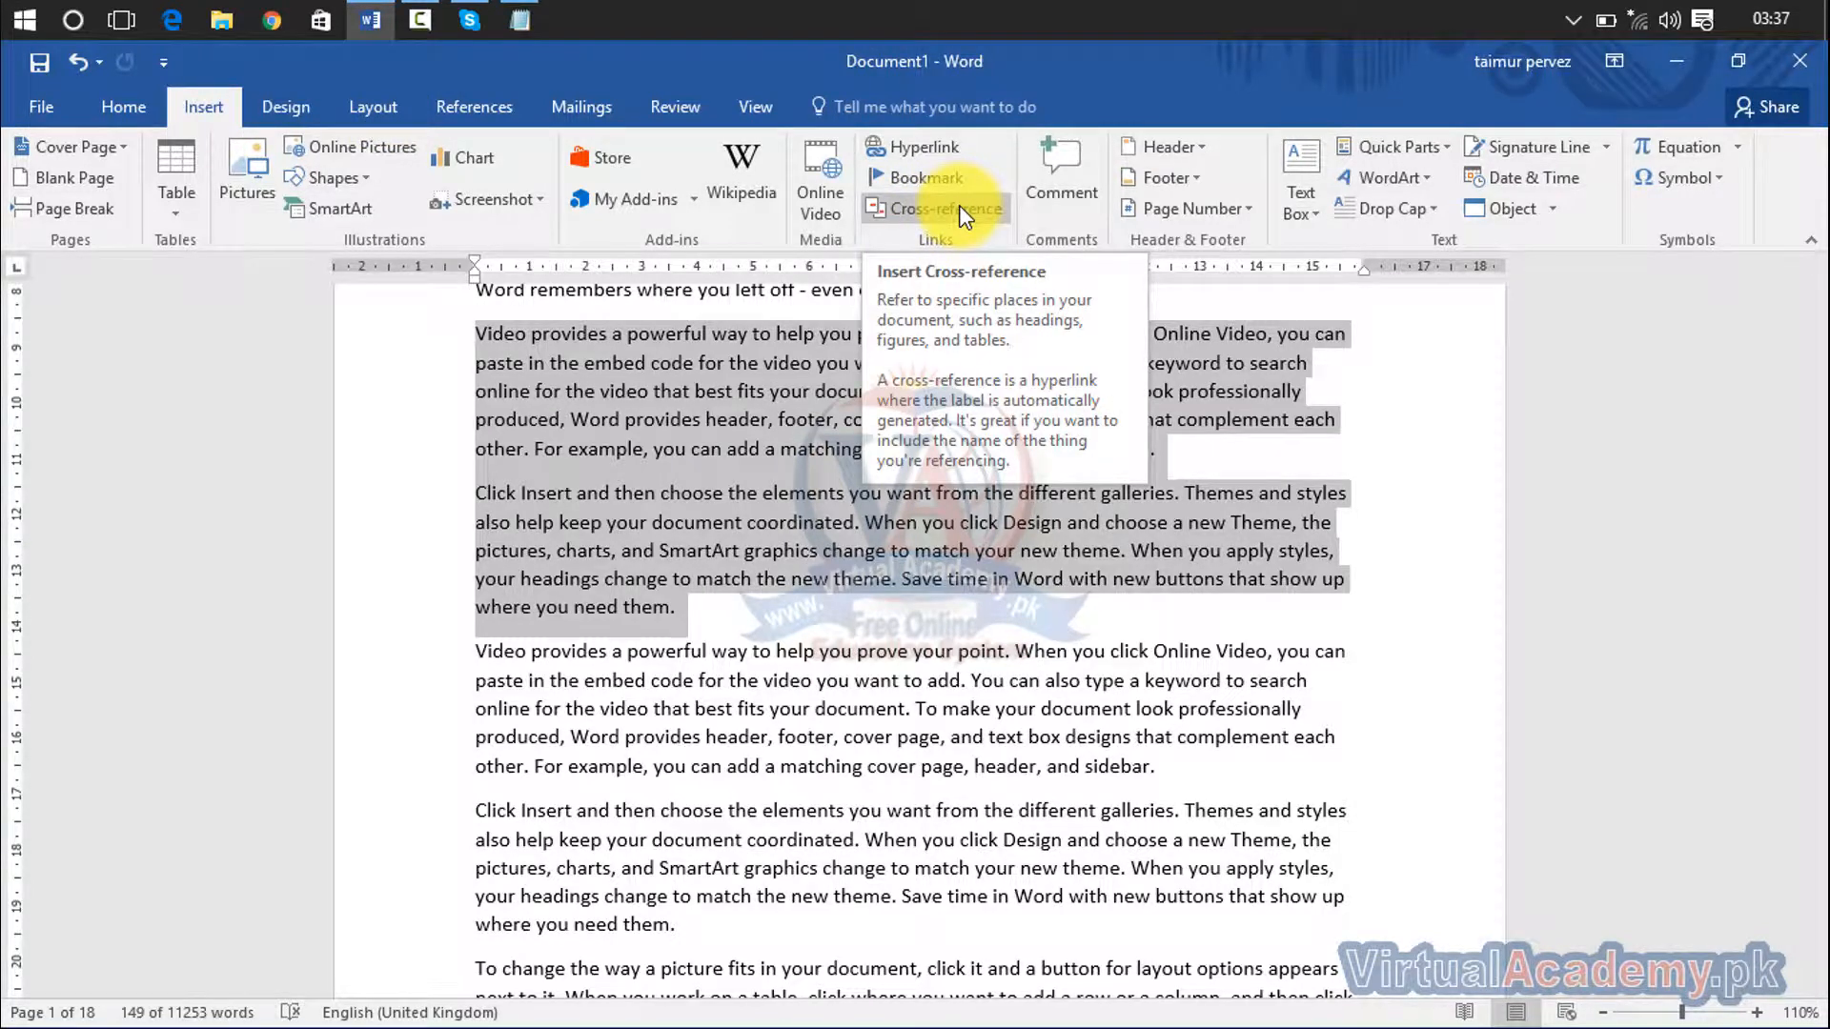
{"action": "left_click", "coordinate": [1444, 677]}
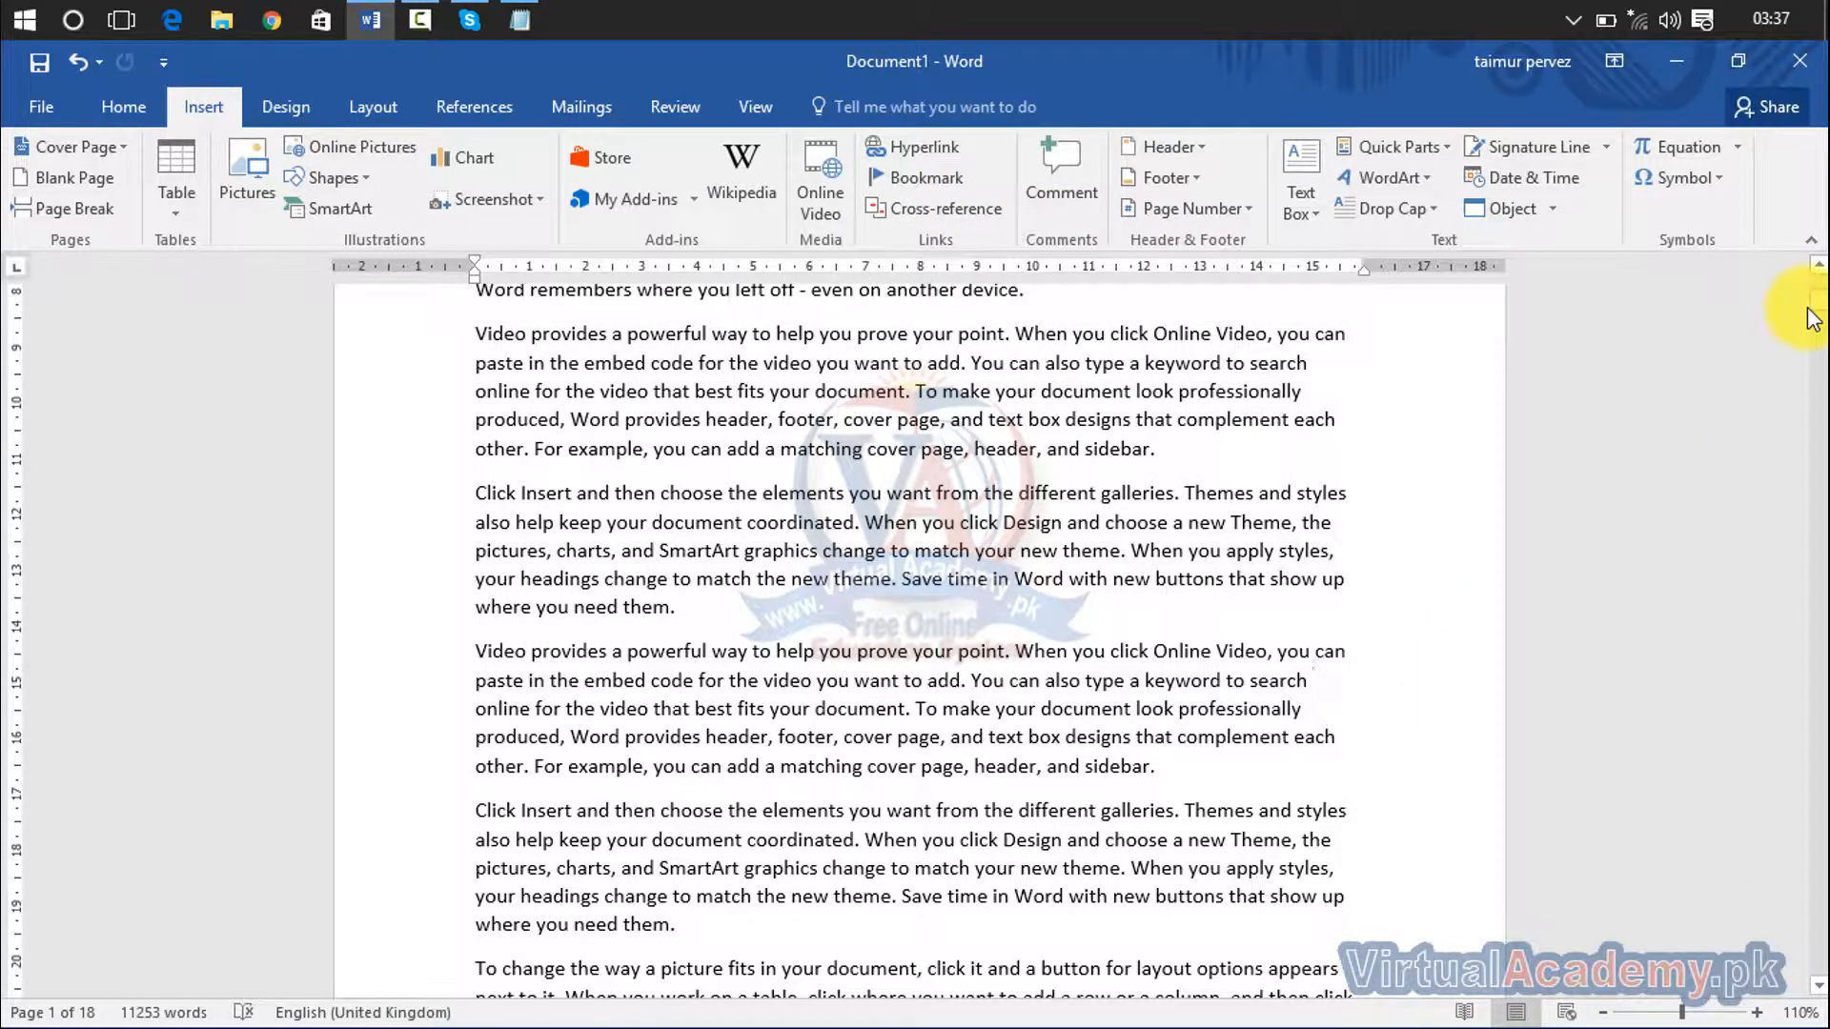
{"action": "left_click_drag", "start_coordinate": [1809, 307], "coordinate": [1809, 281]}
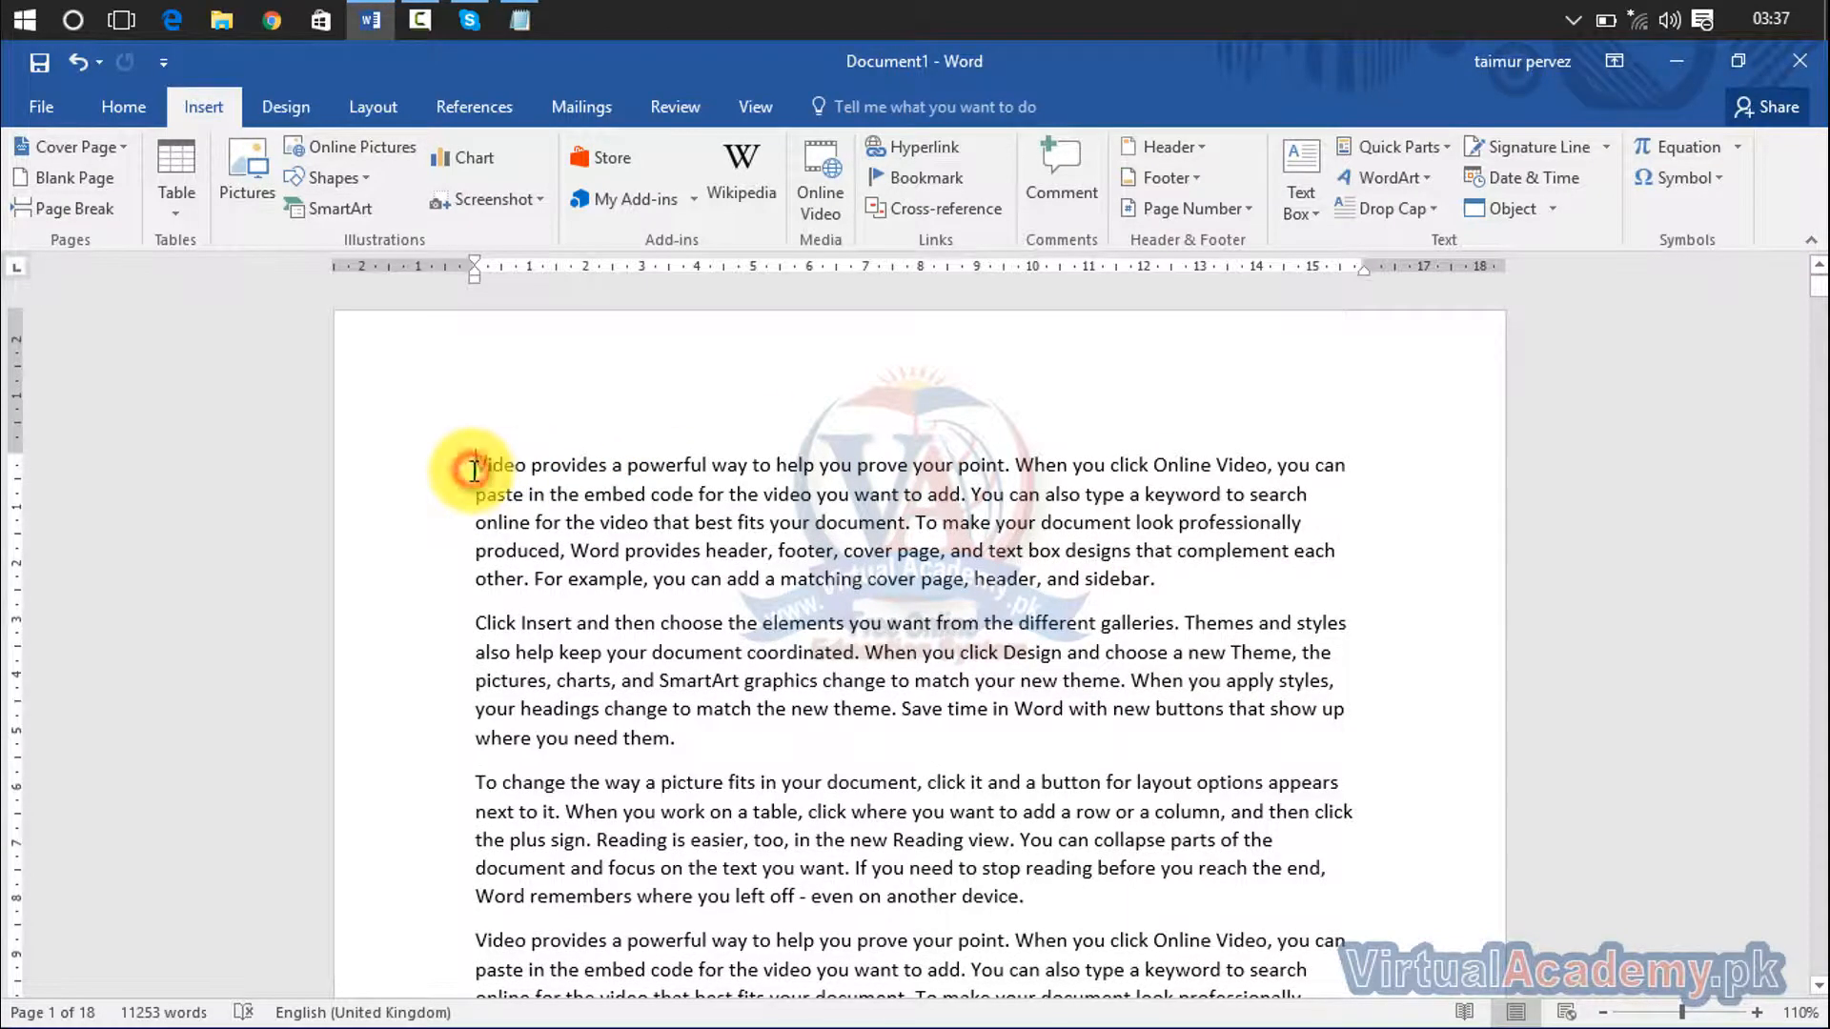
{"action": "key", "text": "Return"}
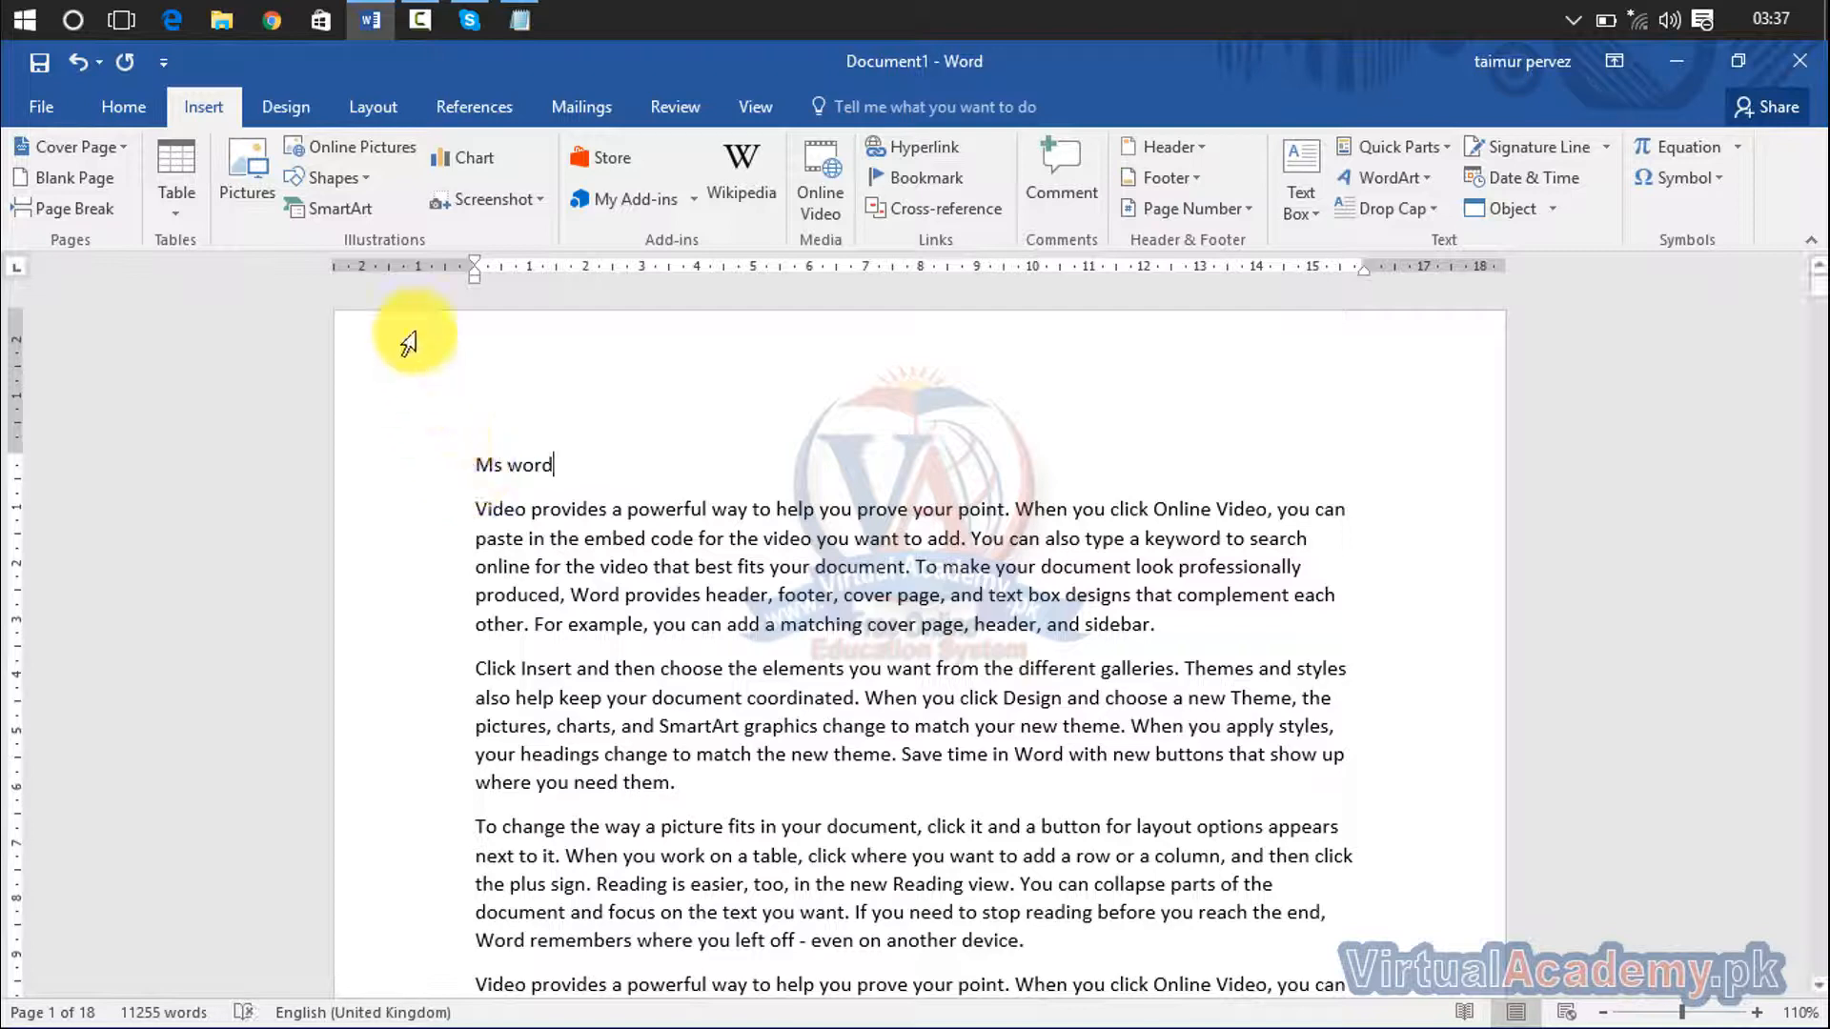
Step: Apply the Heading 1 style to the "Ms word" line and copy the line
{"action": "left_click_drag", "start_coordinate": [570, 469], "coordinate": [467, 478]}
{"action": "key", "text": "ctrl+c"}
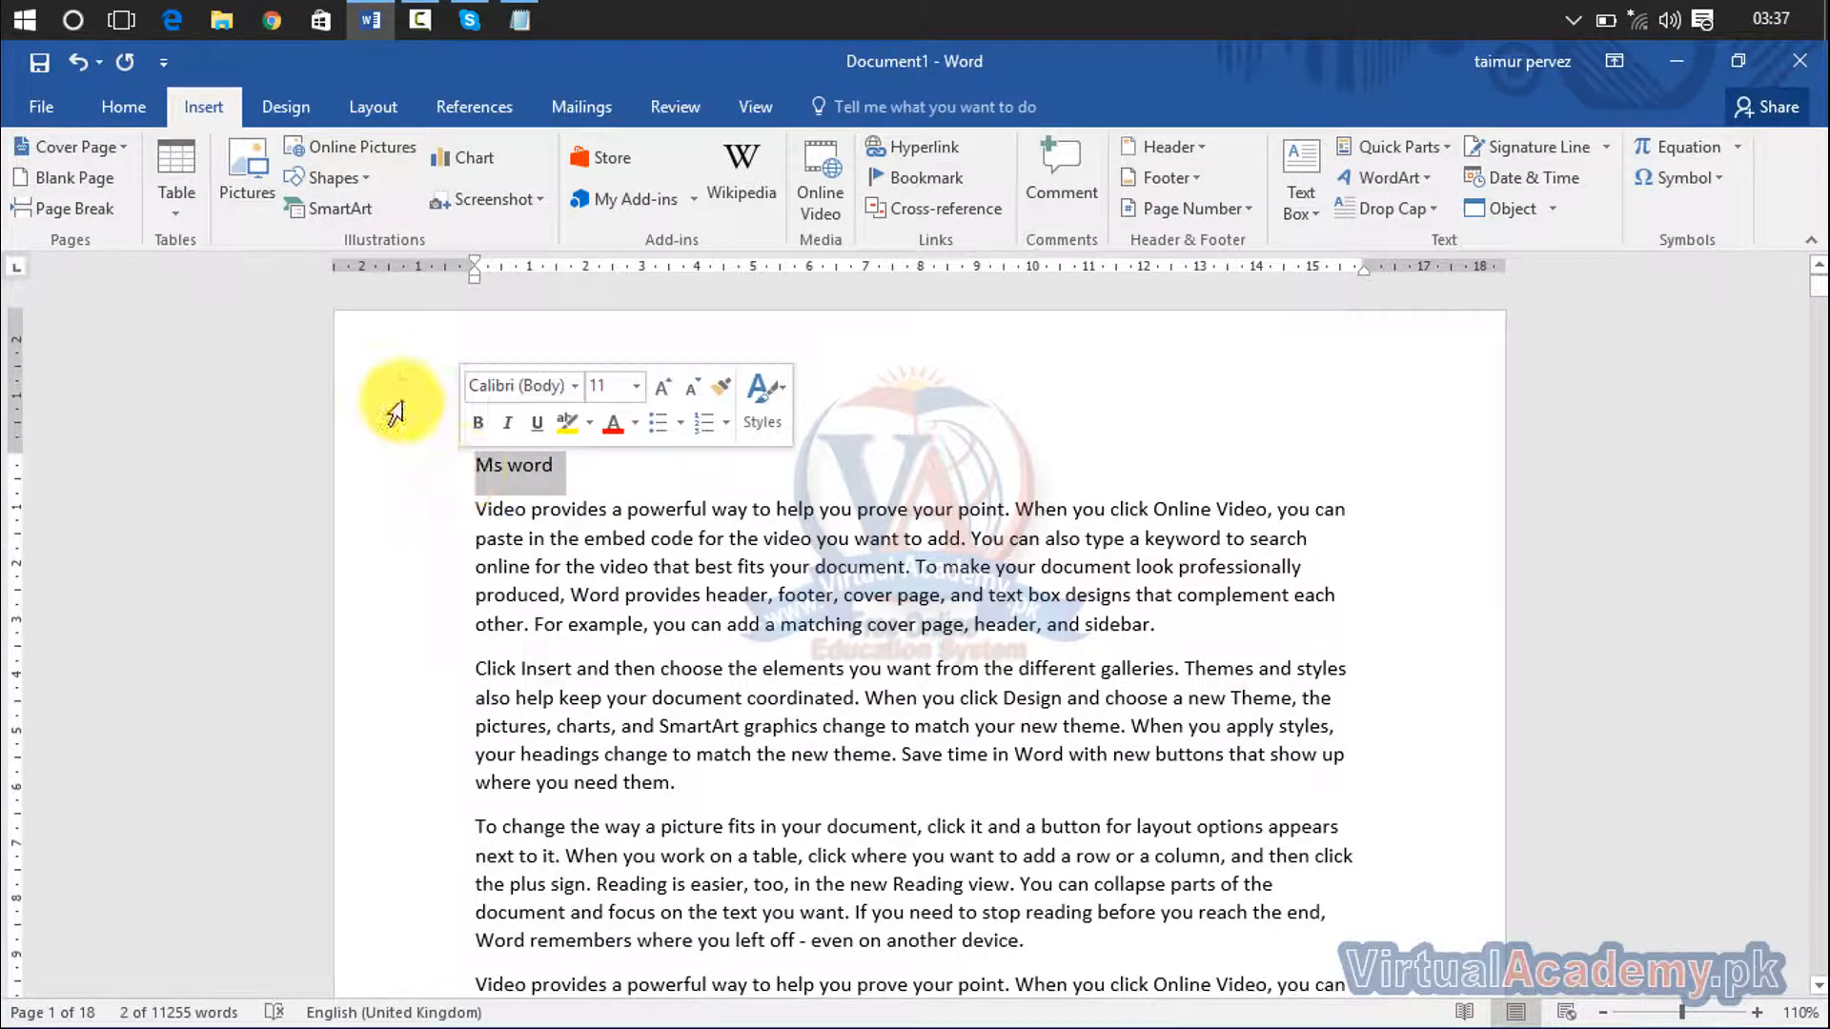
{"action": "left_click", "coordinate": [118, 111]}
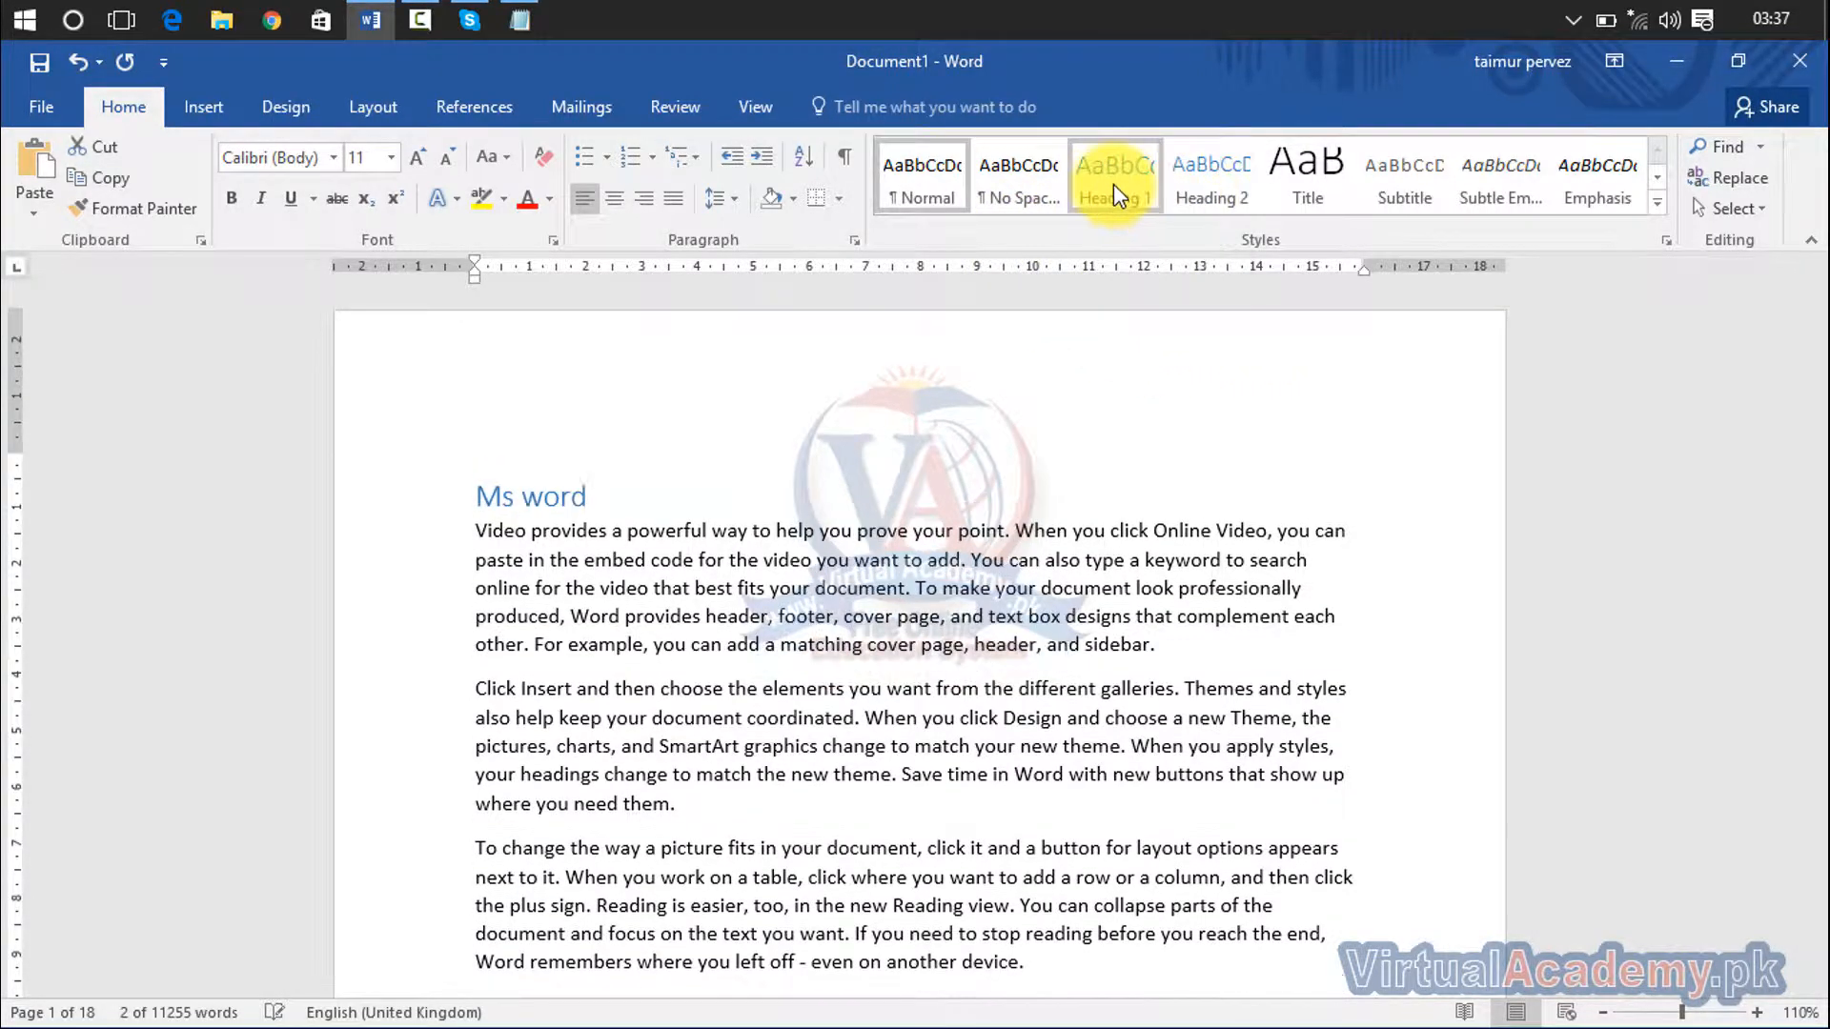
{"action": "left_click", "coordinate": [1116, 191]}
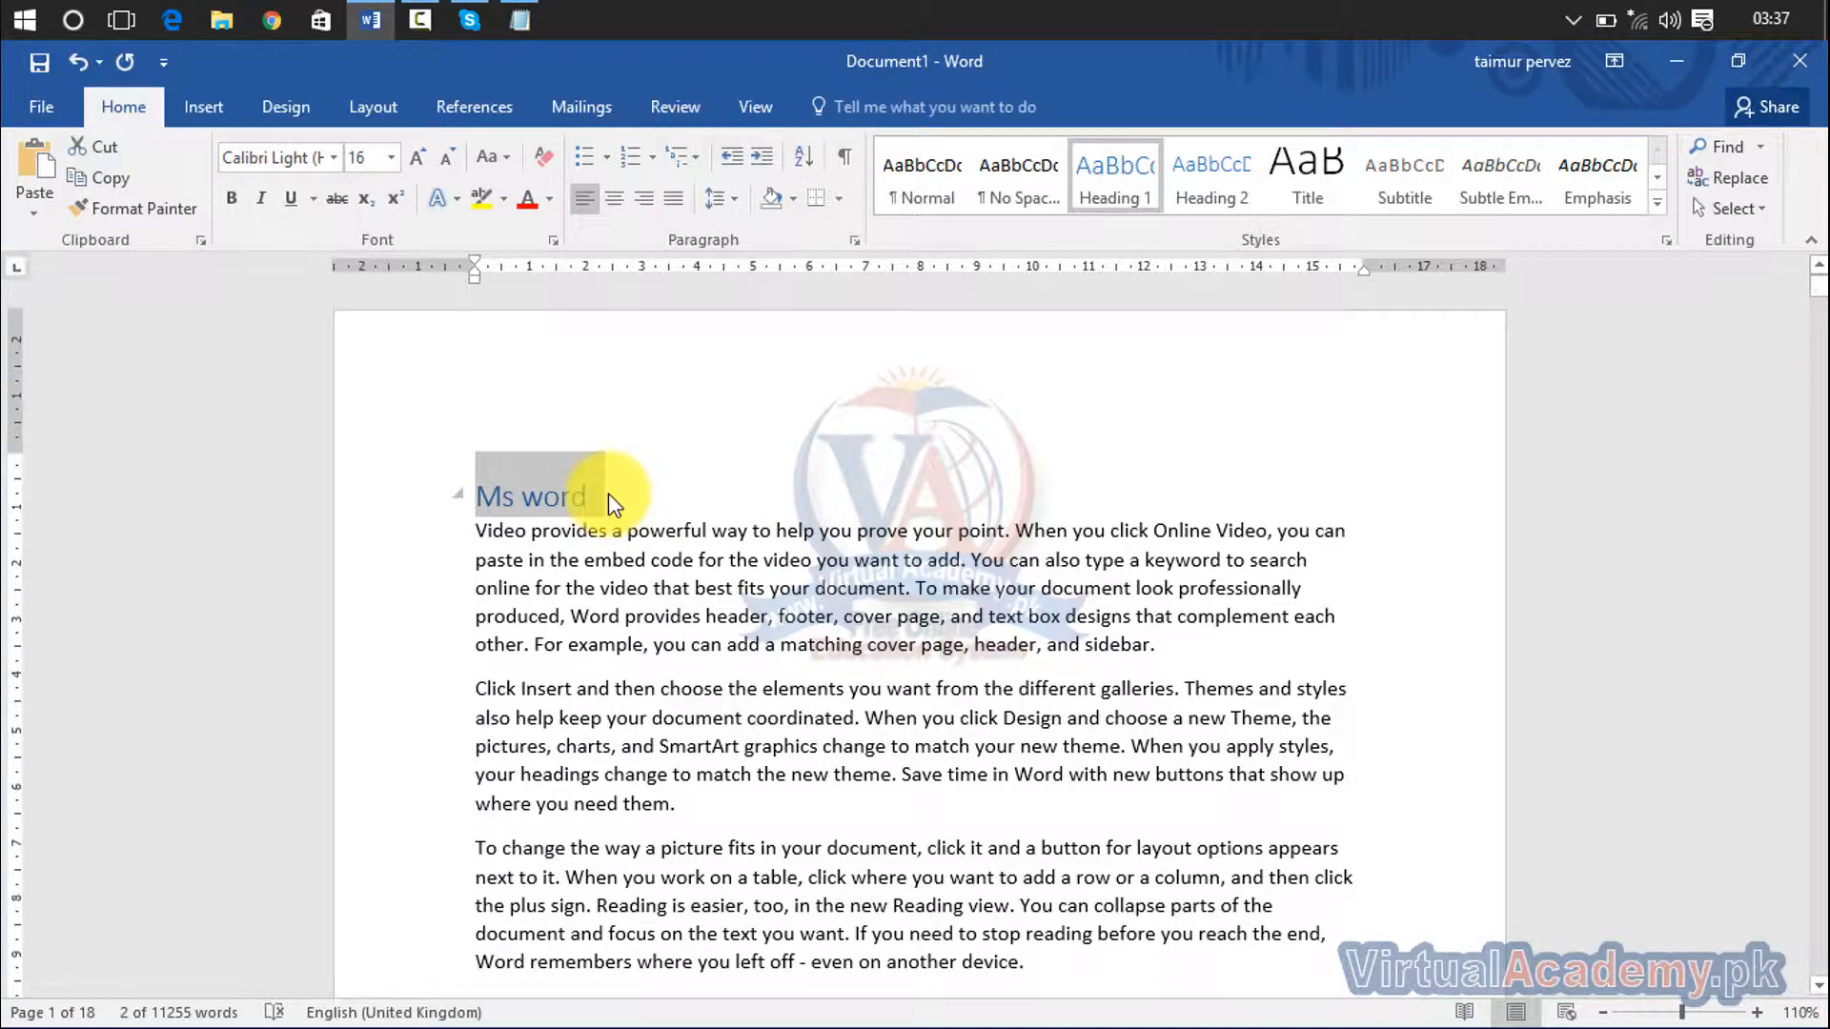
Step: Paste the "Ms word" heading on a new line above the first "Click Insert" paragraph on page 2
{"action": "left_click_drag", "start_coordinate": [1817, 298], "coordinate": [1817, 320]}
{"action": "left_click", "coordinate": [540, 799]}
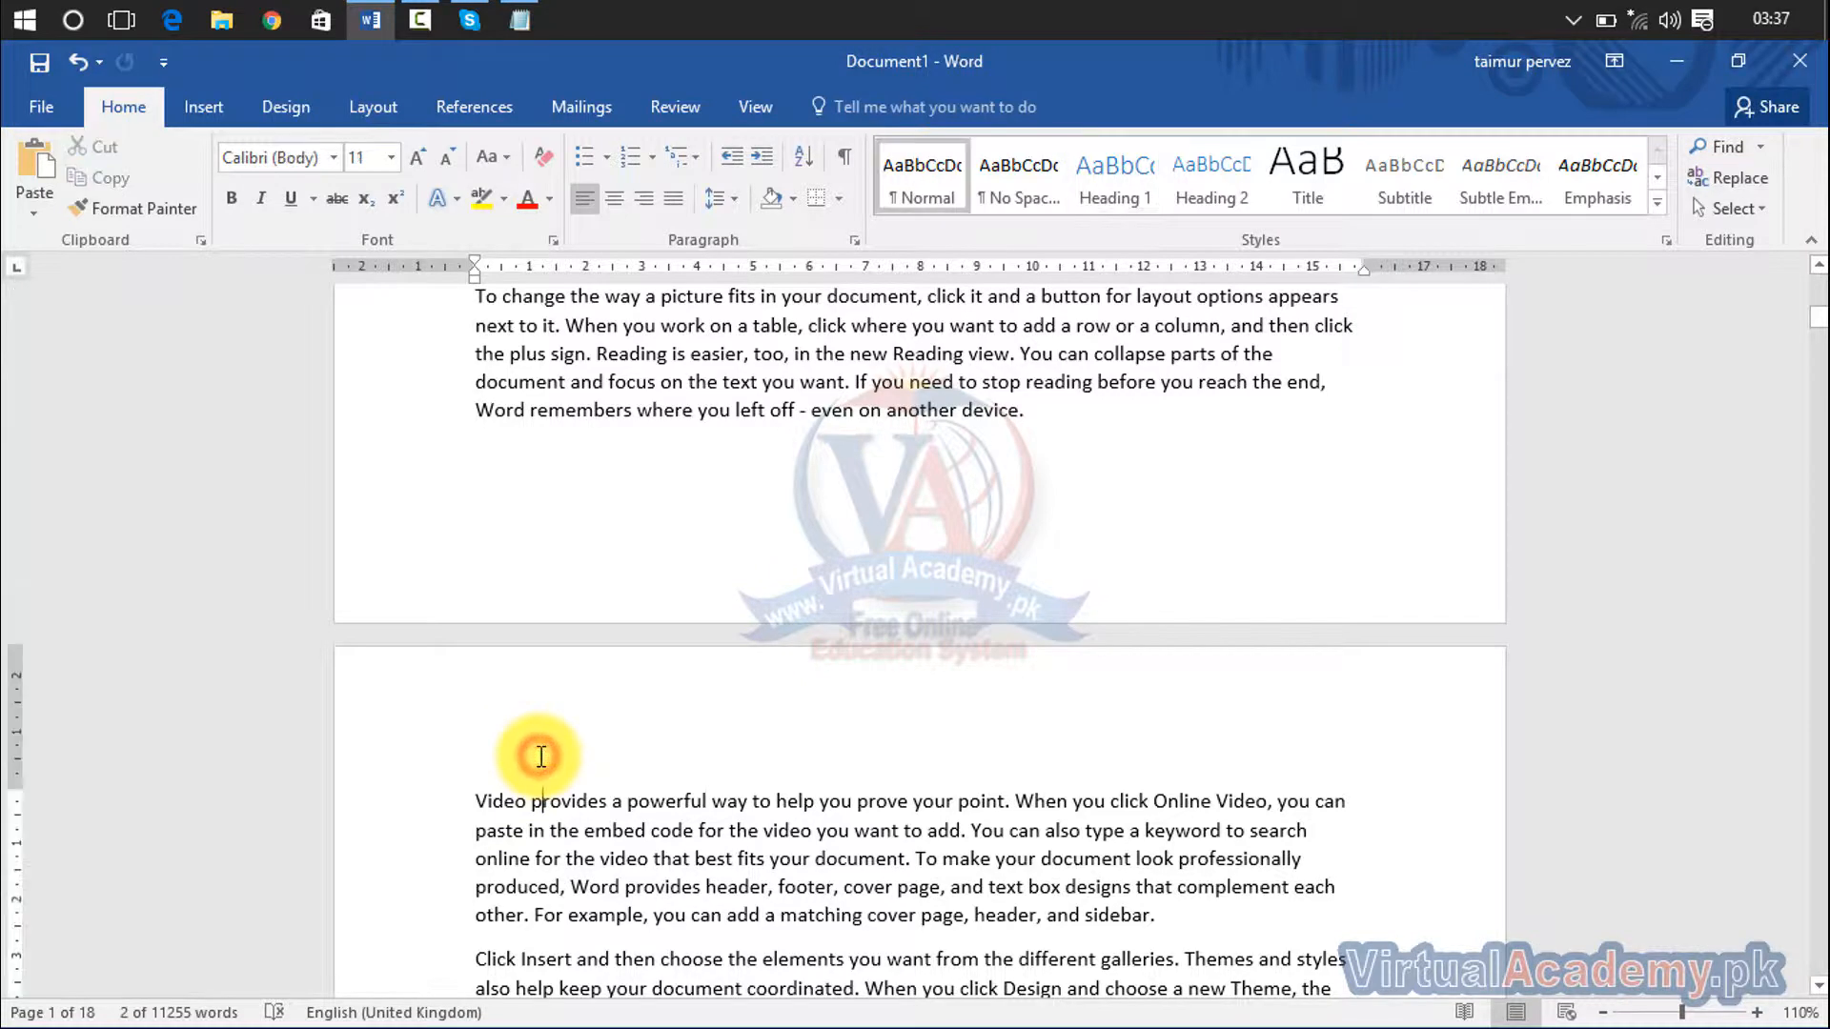
{"action": "left_click", "coordinate": [487, 917]}
{"action": "left_click", "coordinate": [473, 960]}
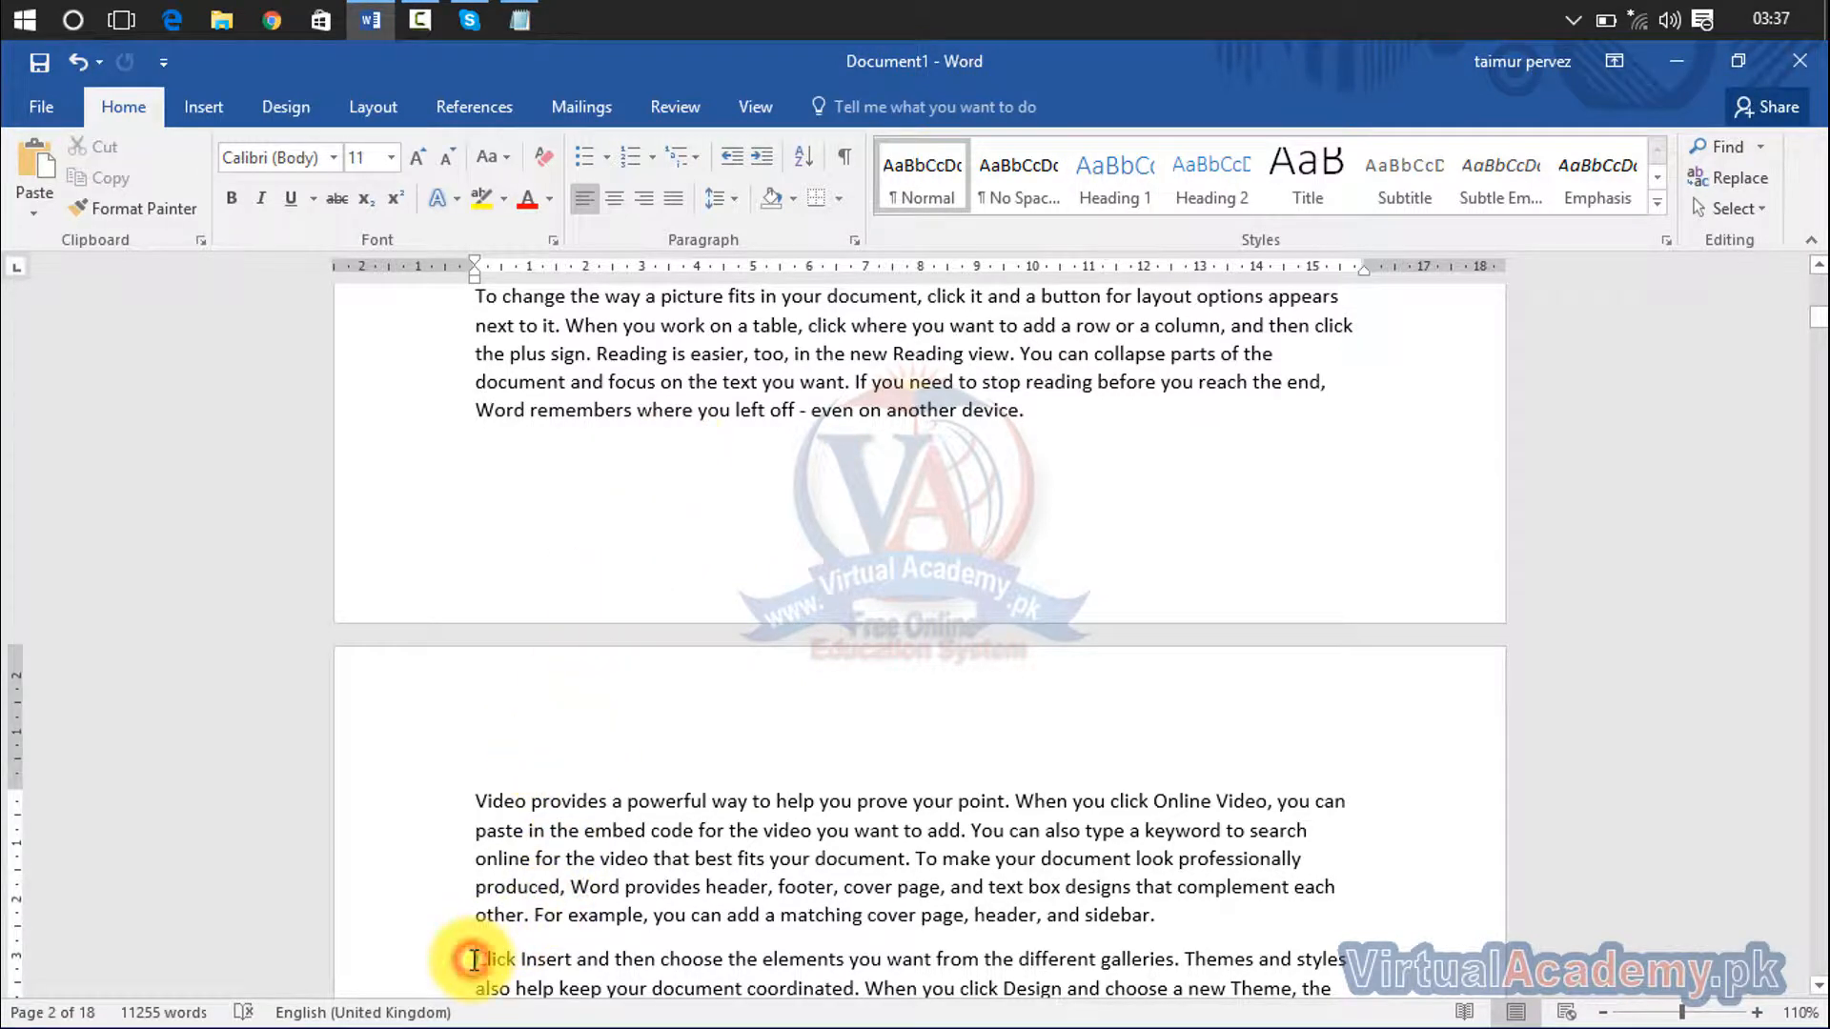
{"action": "key", "text": "Return"}
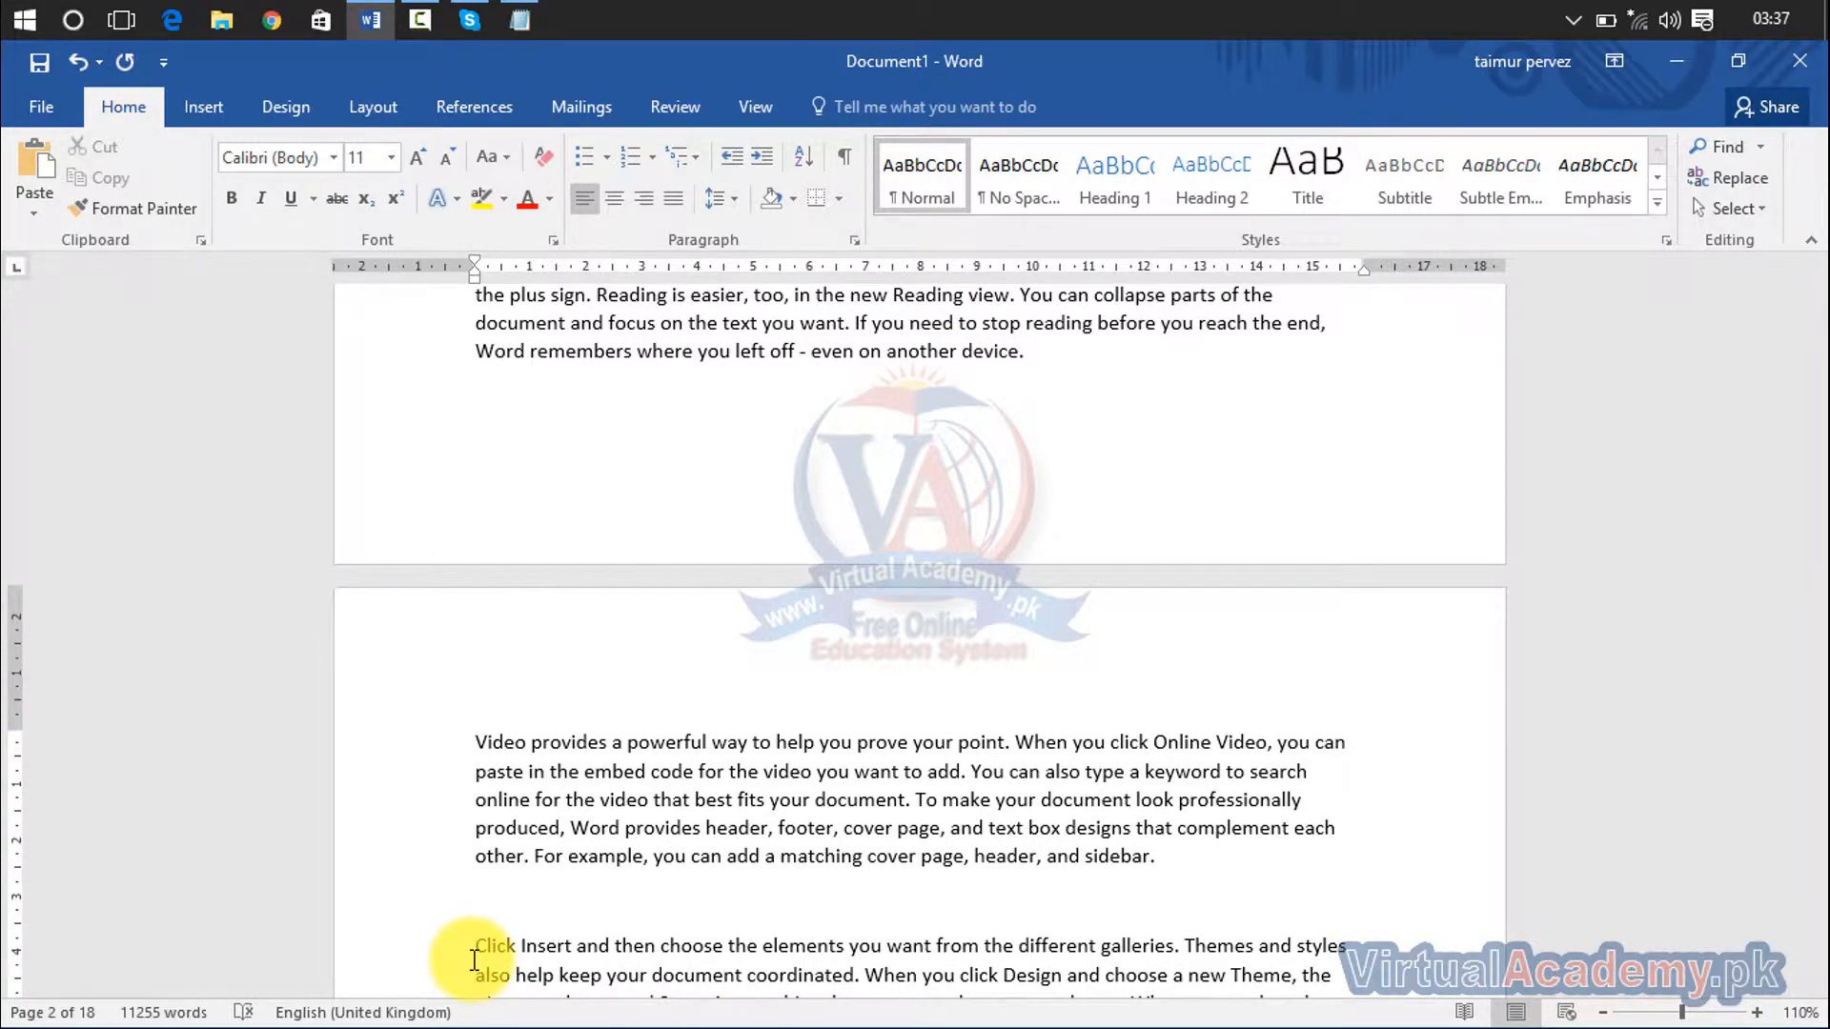
{"action": "key", "text": "ctrl+v"}
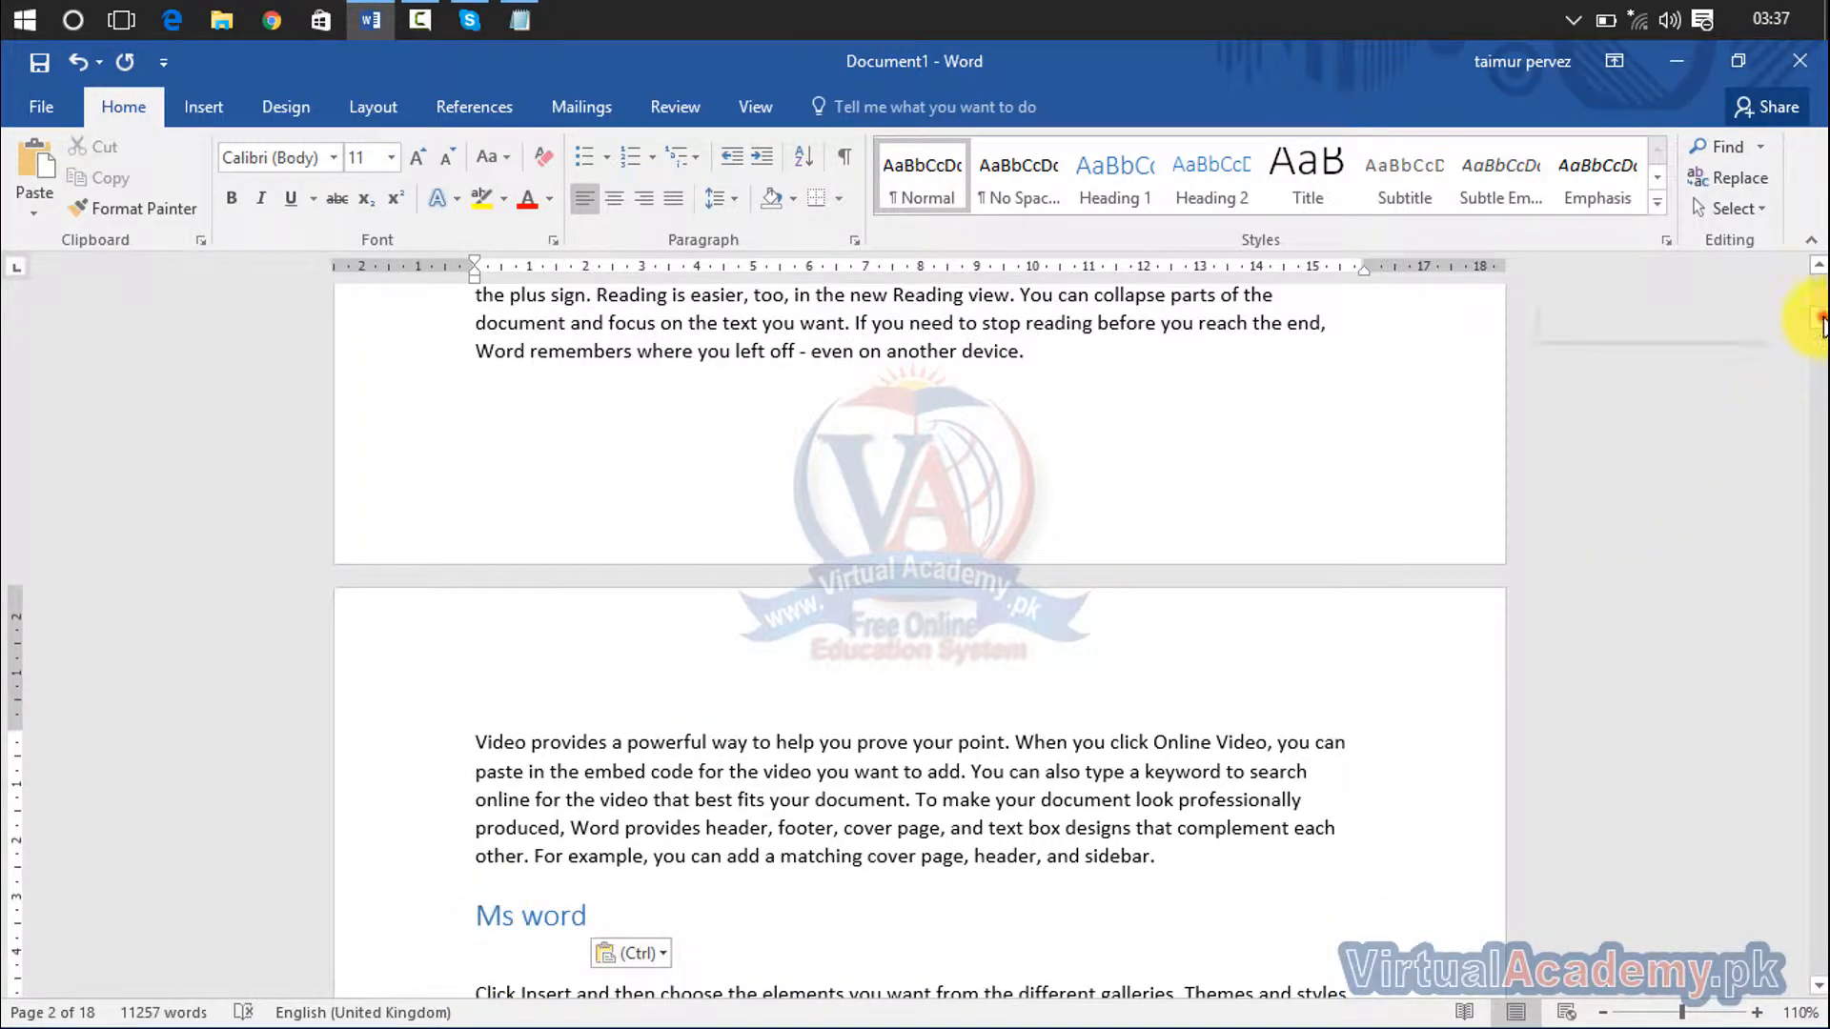
Step: Paste the copied "Ms word" heading on a new line above the second "Click Insert" paragraph on page 2
{"action": "left_click_drag", "start_coordinate": [1820, 354], "coordinate": [1819, 360]}
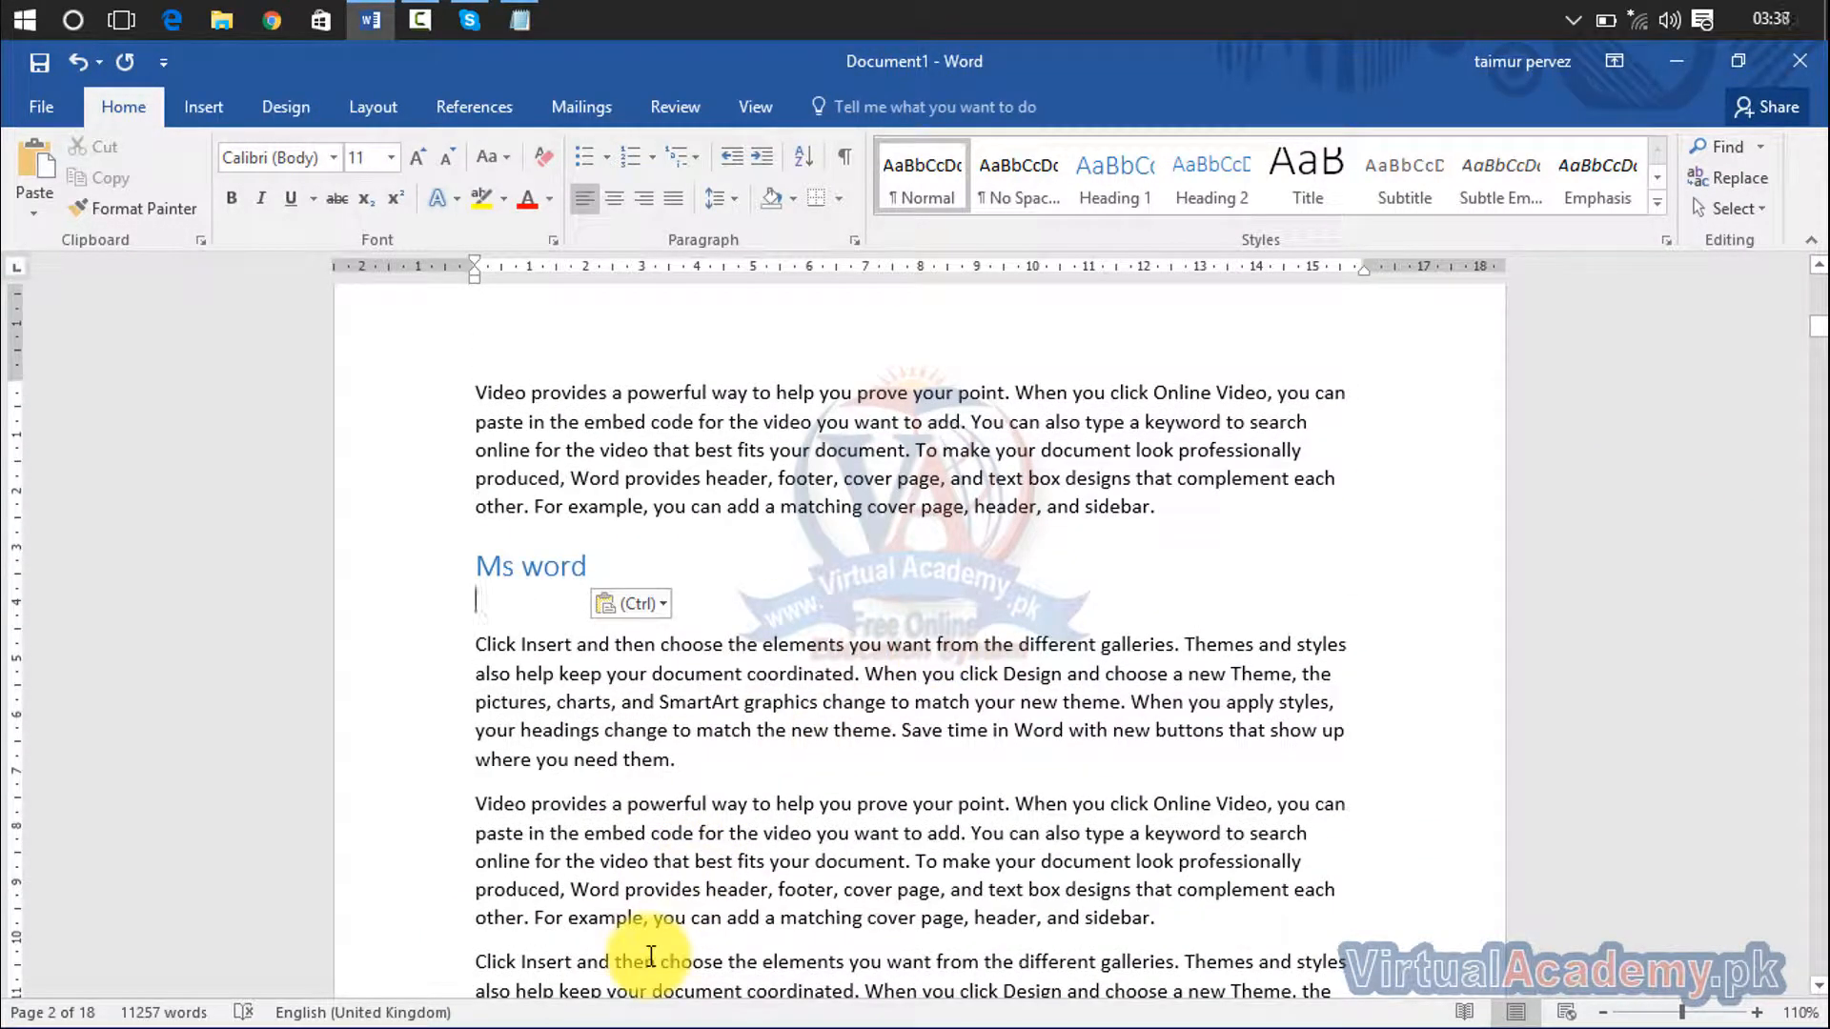
{"action": "left_click", "coordinate": [475, 968]}
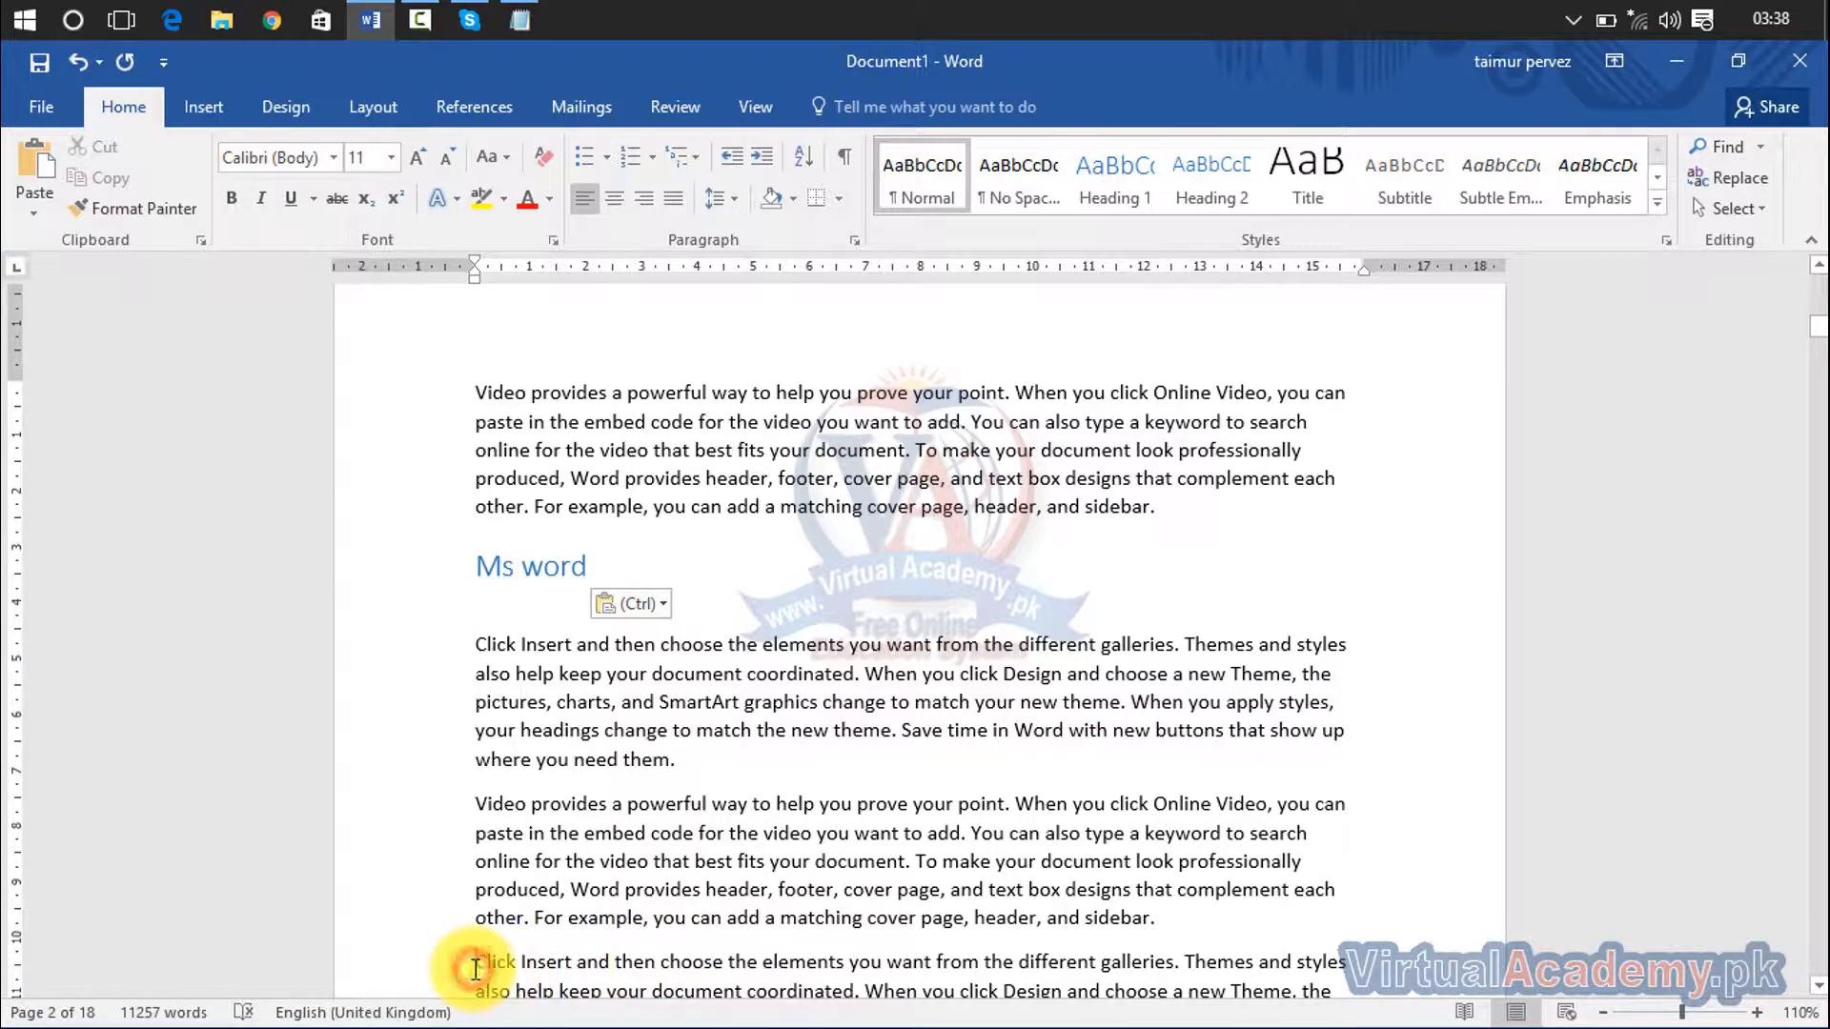
{"action": "key", "text": "Return"}
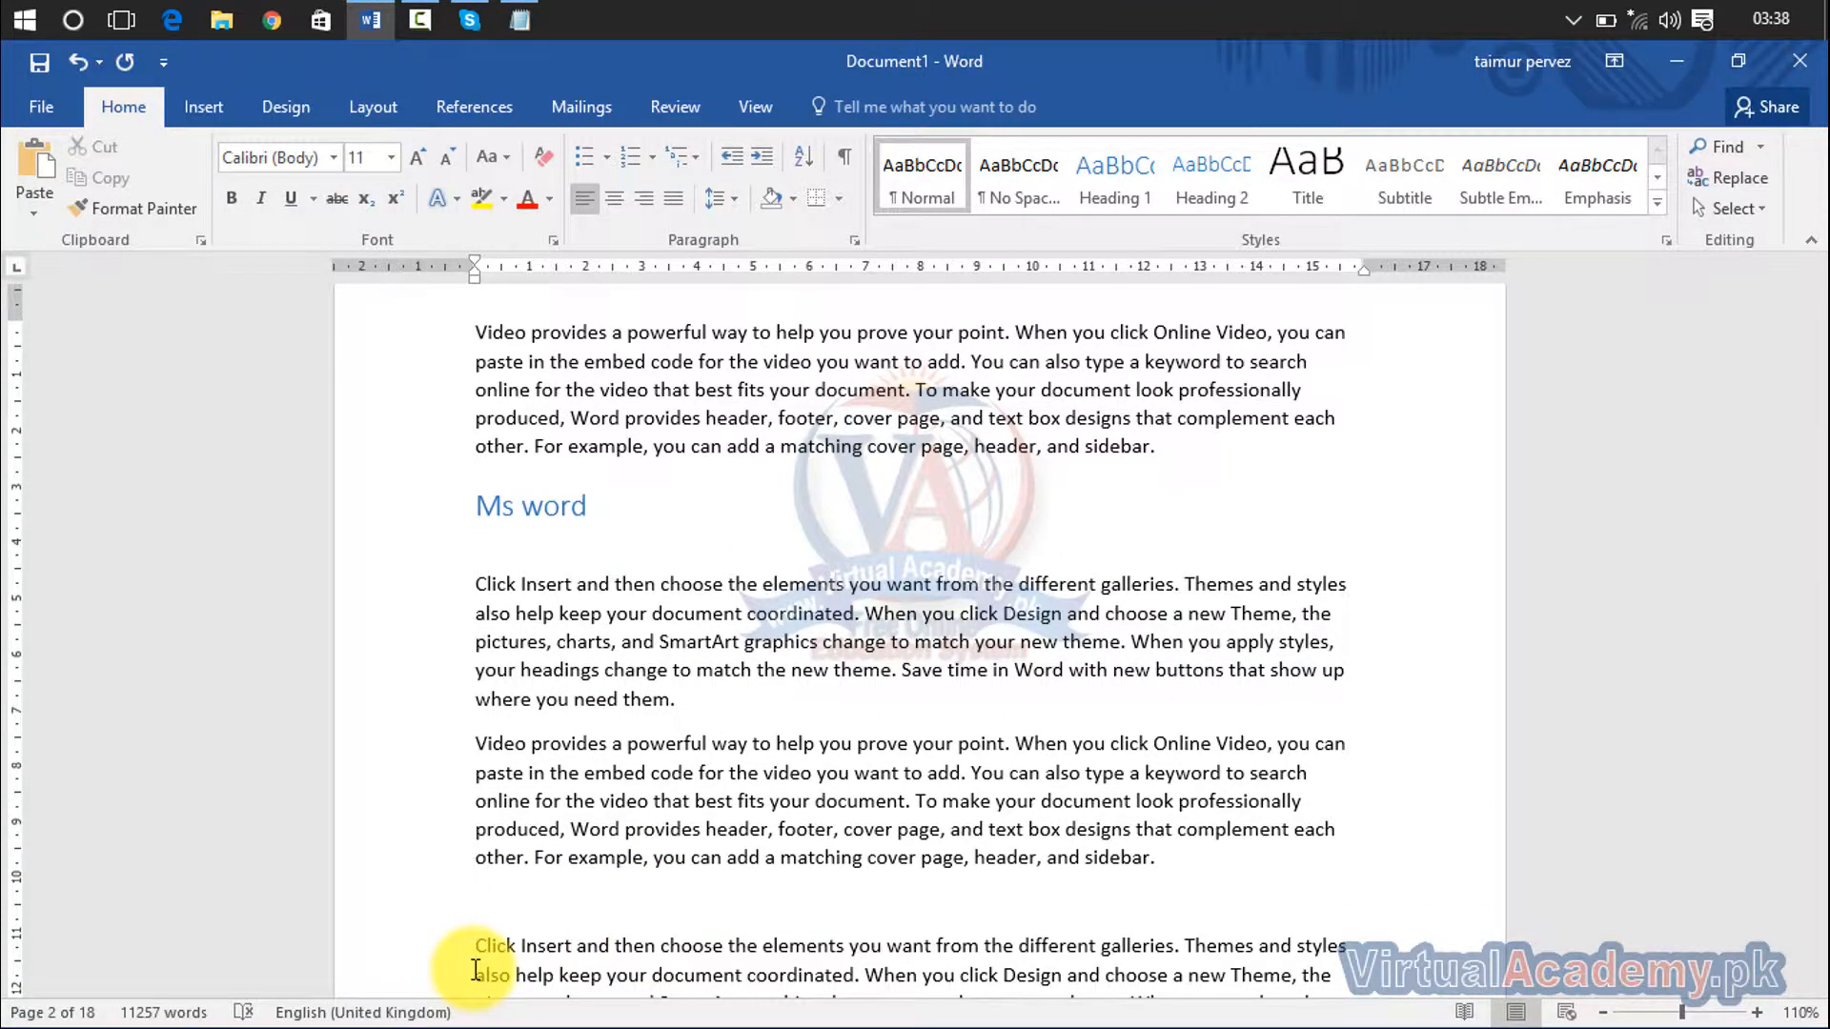
{"action": "key", "text": "ctrl+v"}
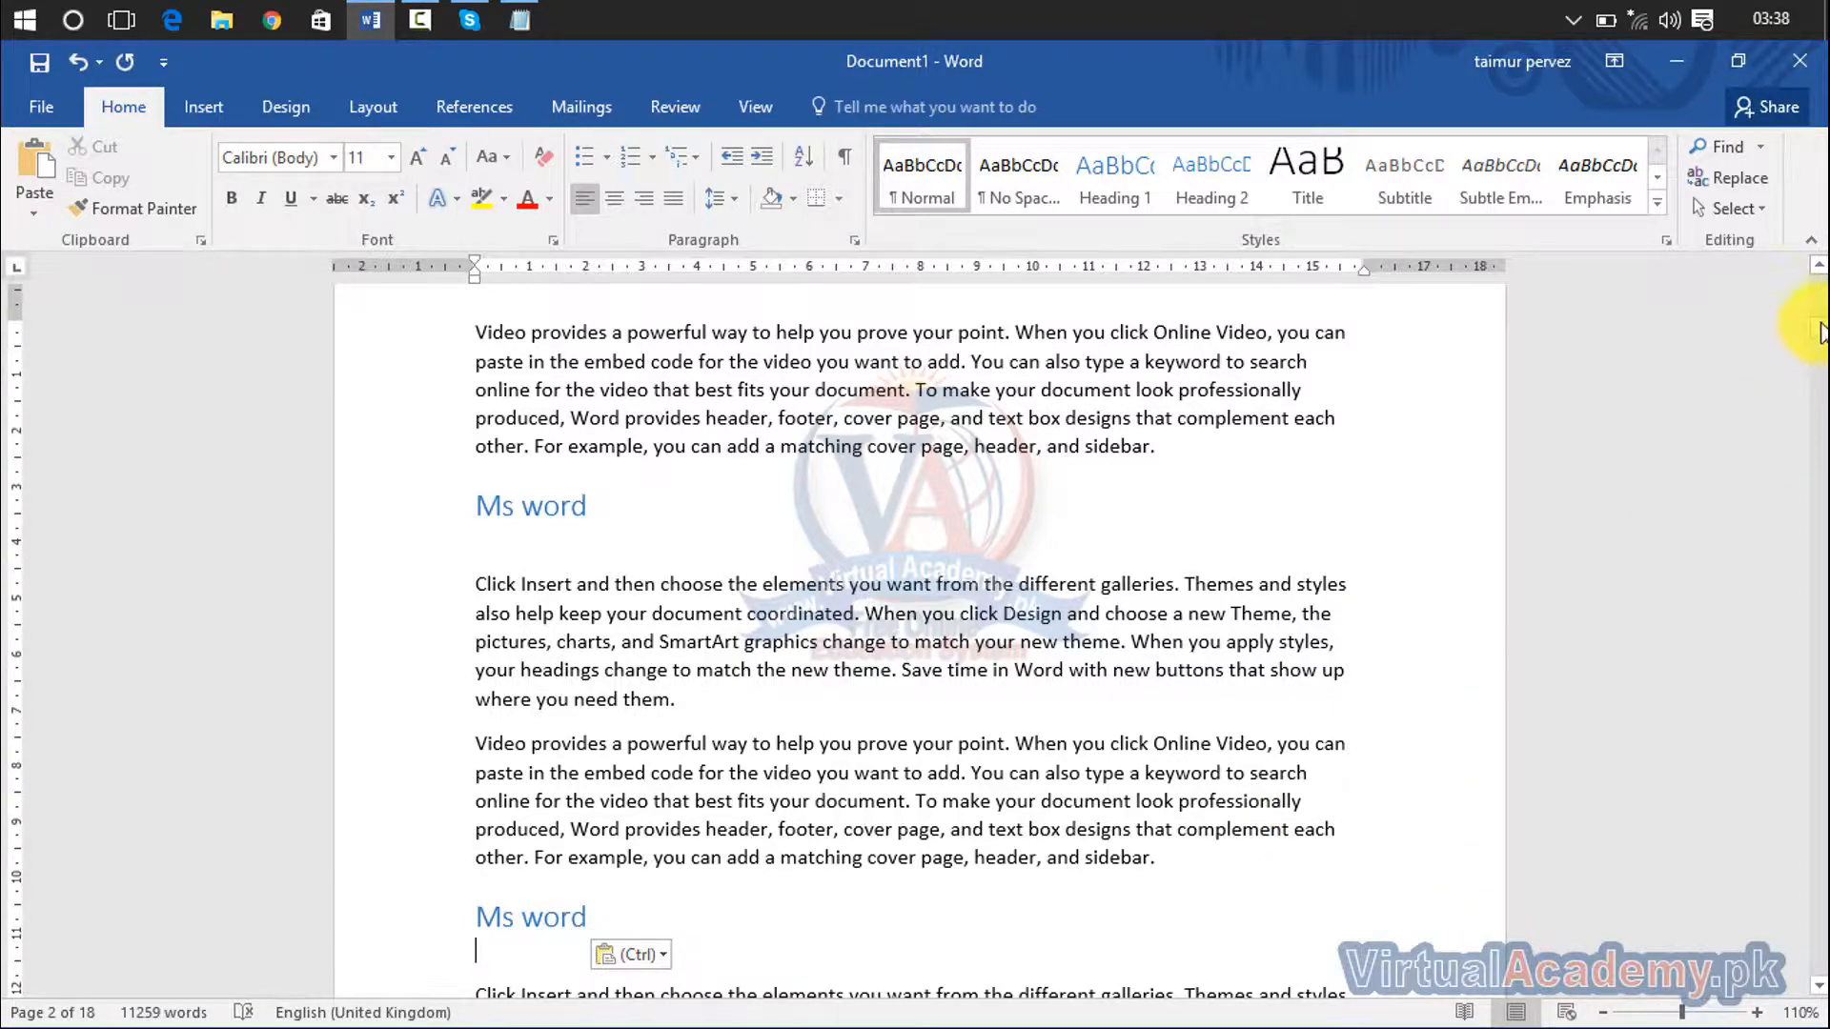
Step: Paste the copied heading on a new line above a "Video provides" paragraph on page 3 and change its text to "powerpoint"
{"action": "left_click_drag", "start_coordinate": [1821, 332], "coordinate": [1817, 375]}
{"action": "left_click", "coordinate": [472, 453]}
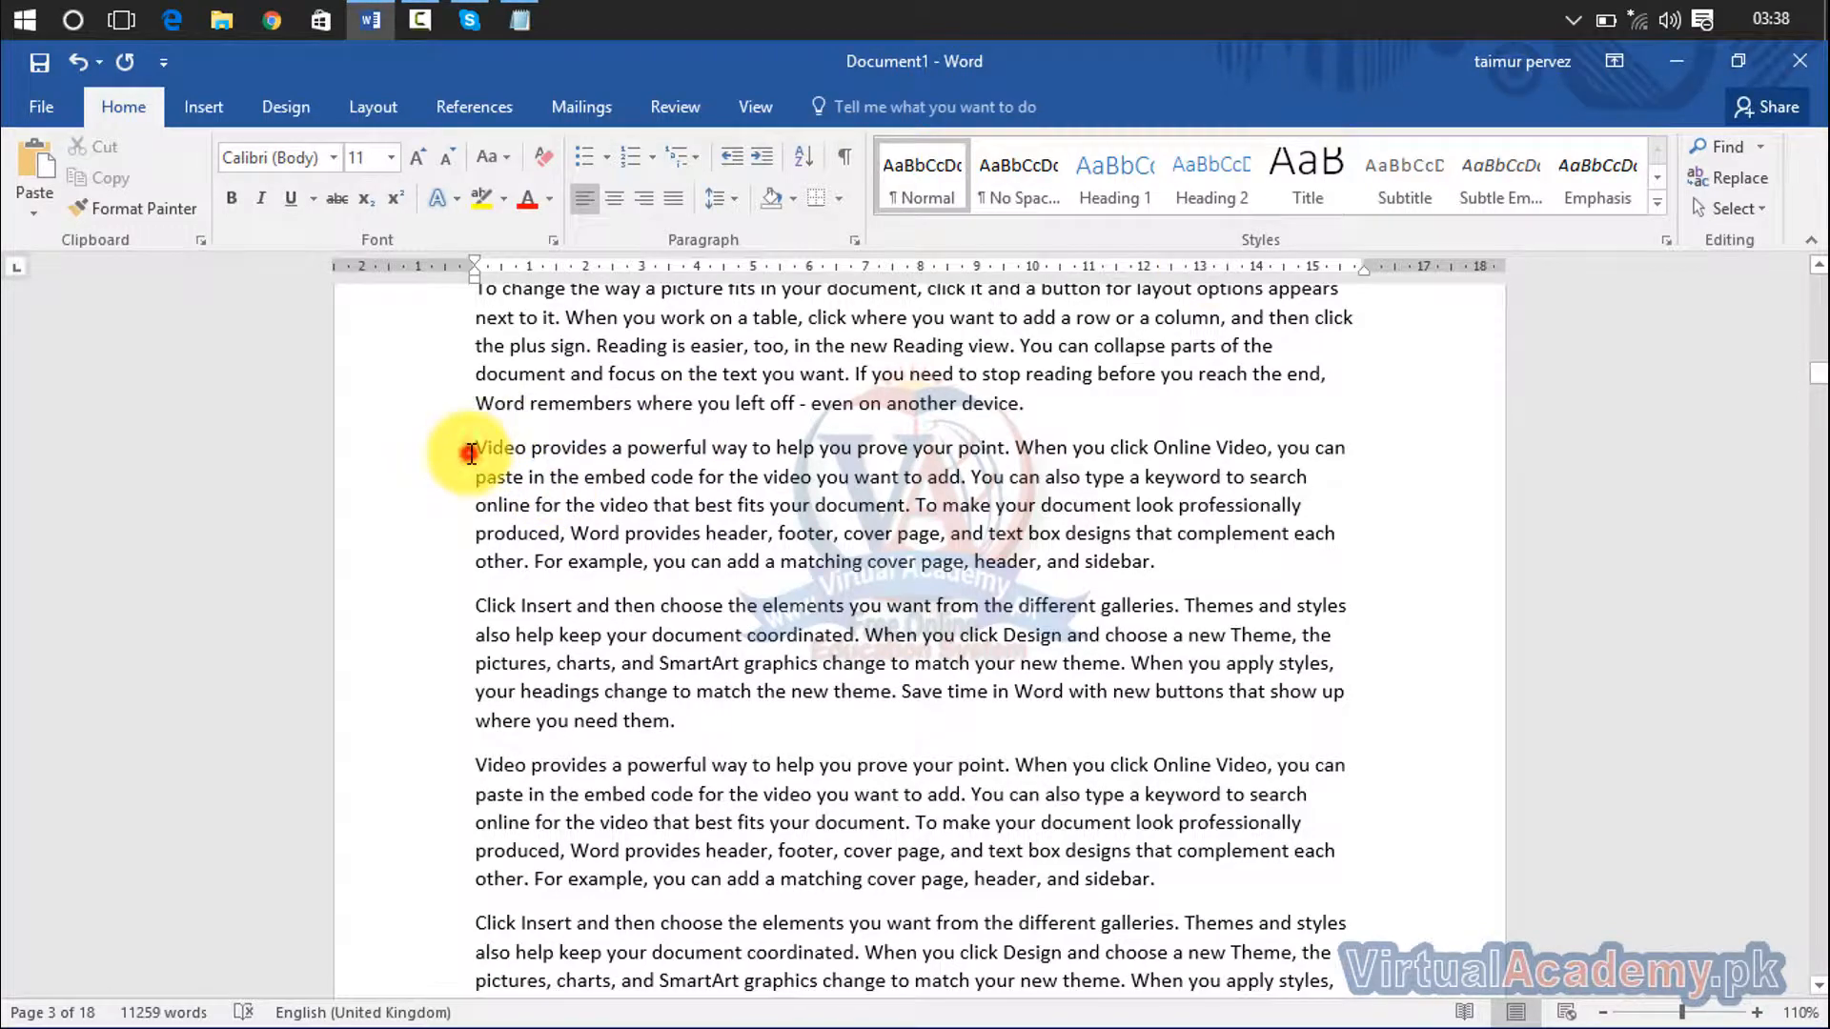
{"action": "key", "text": "Return"}
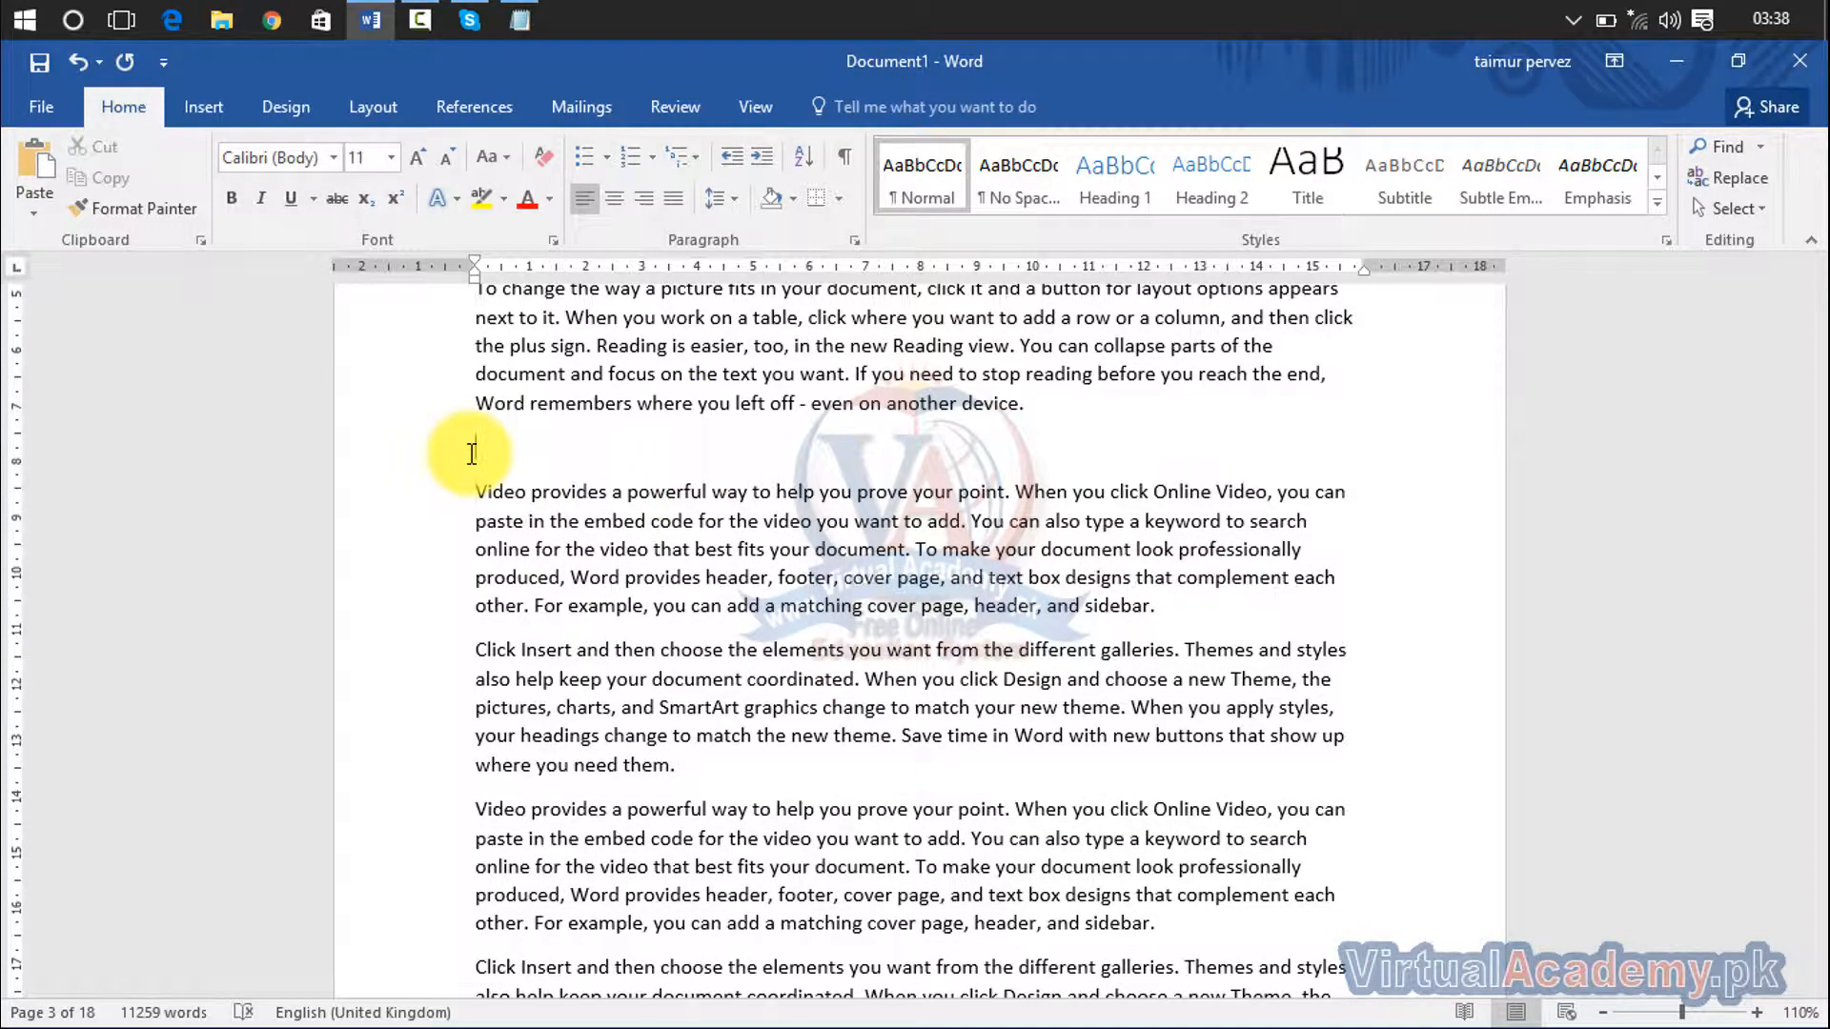
{"action": "key", "text": "ctrl+v"}
{"action": "left_click_drag", "start_coordinate": [602, 463], "coordinate": [496, 469]}
{"action": "type", "text": "p"}
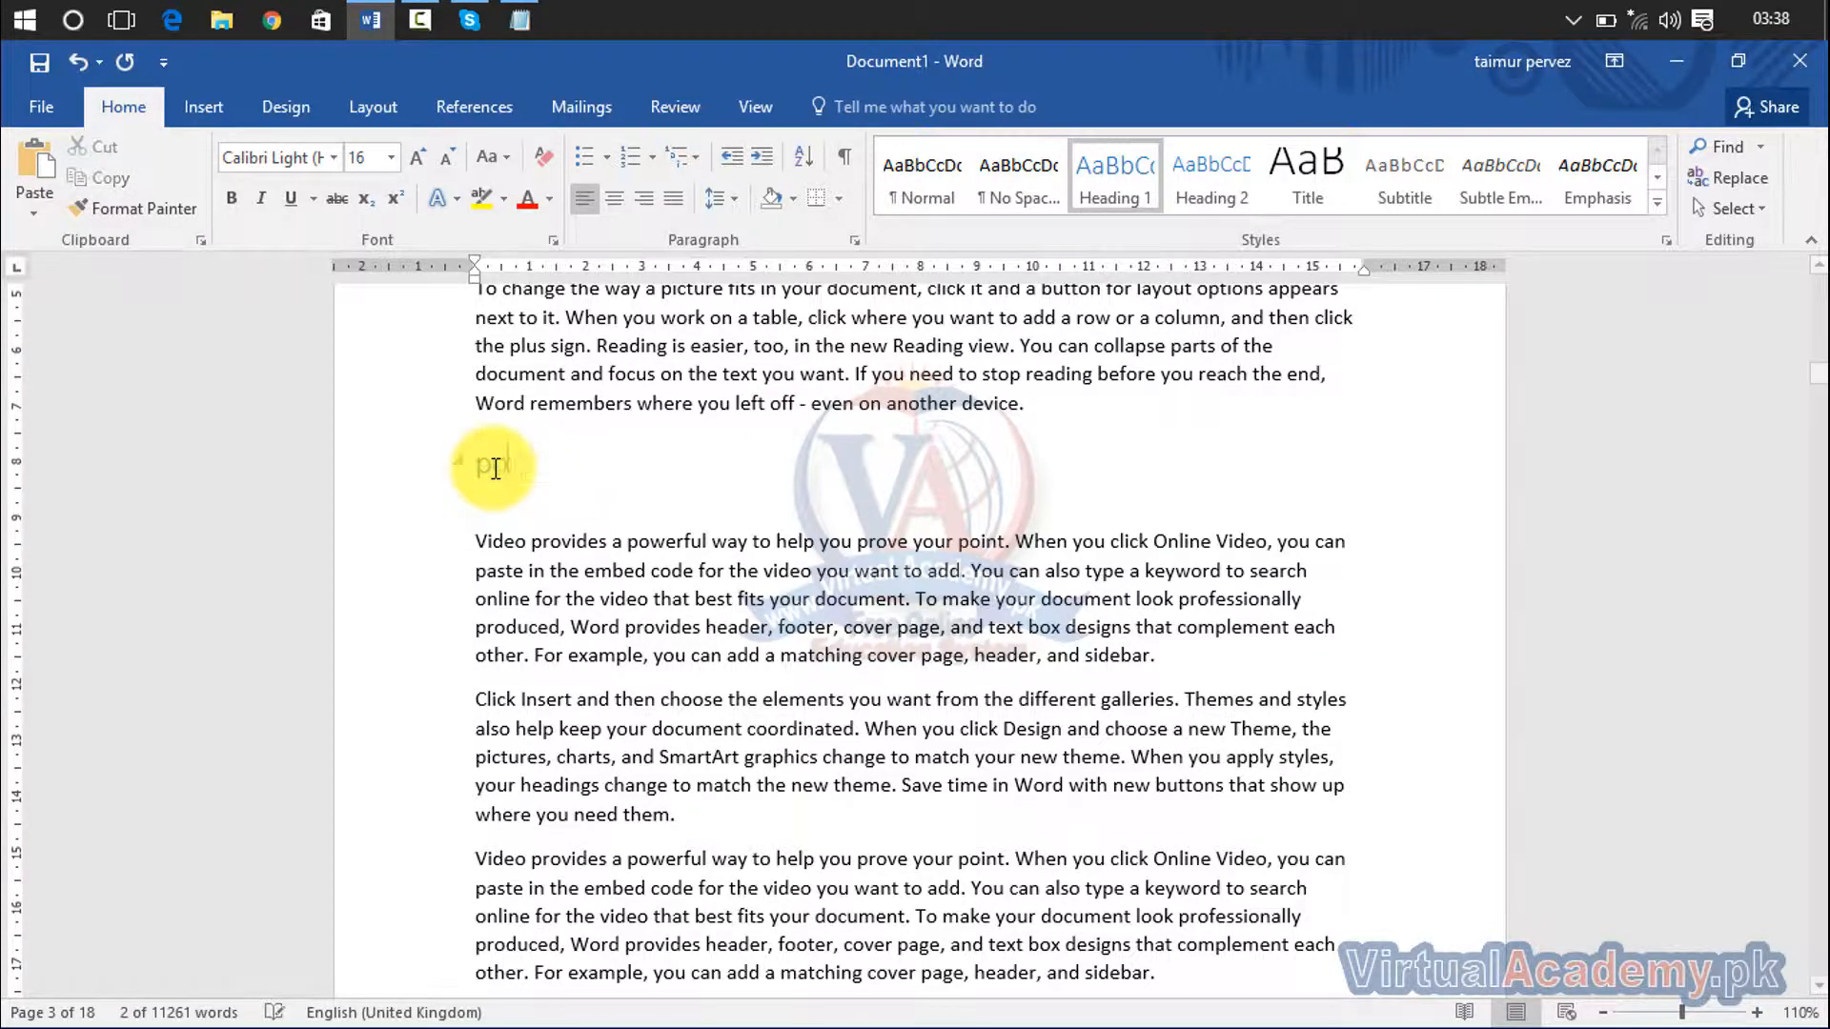
{"action": "type", "text": "owerpoint"}
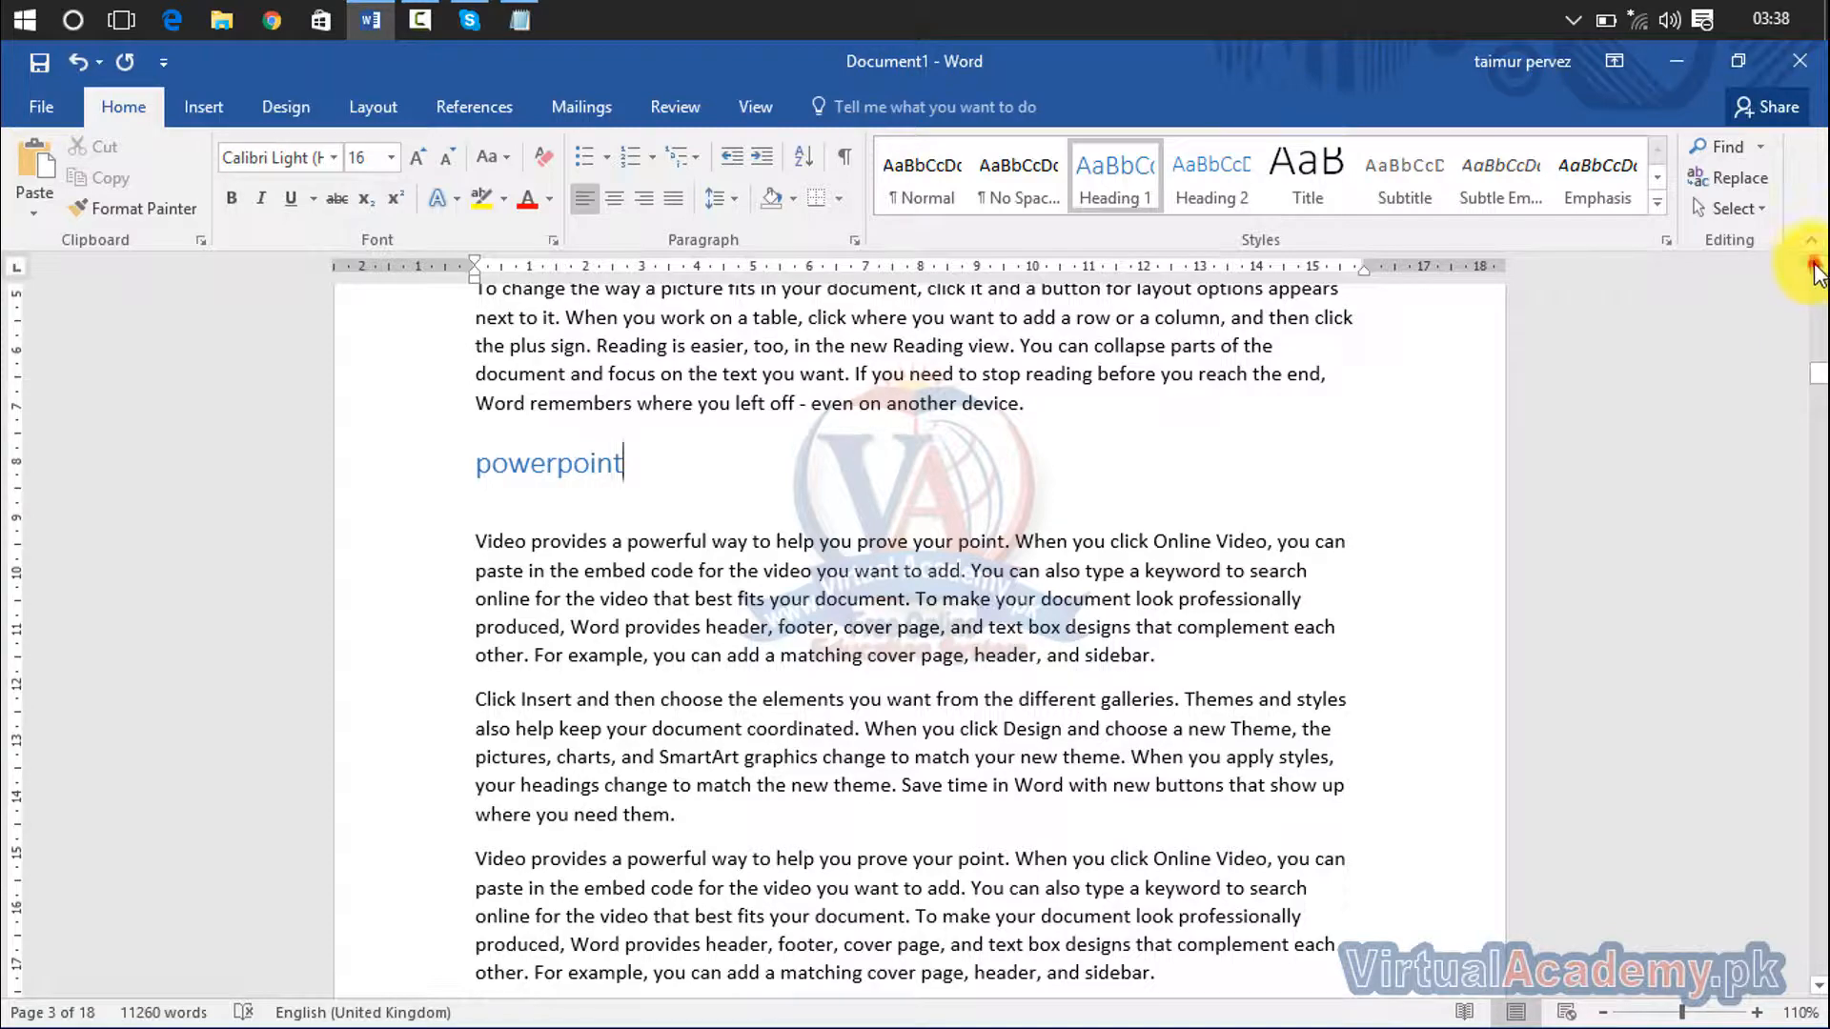
Step: Replace the text of the second "Ms word" heading on page 2 with "Access"
{"action": "scroll", "coordinate": [1819, 286], "scroll_direction": "up", "scroll_amount": 4}
{"action": "scroll", "coordinate": [1817, 276], "scroll_direction": "up", "scroll_amount": 10}
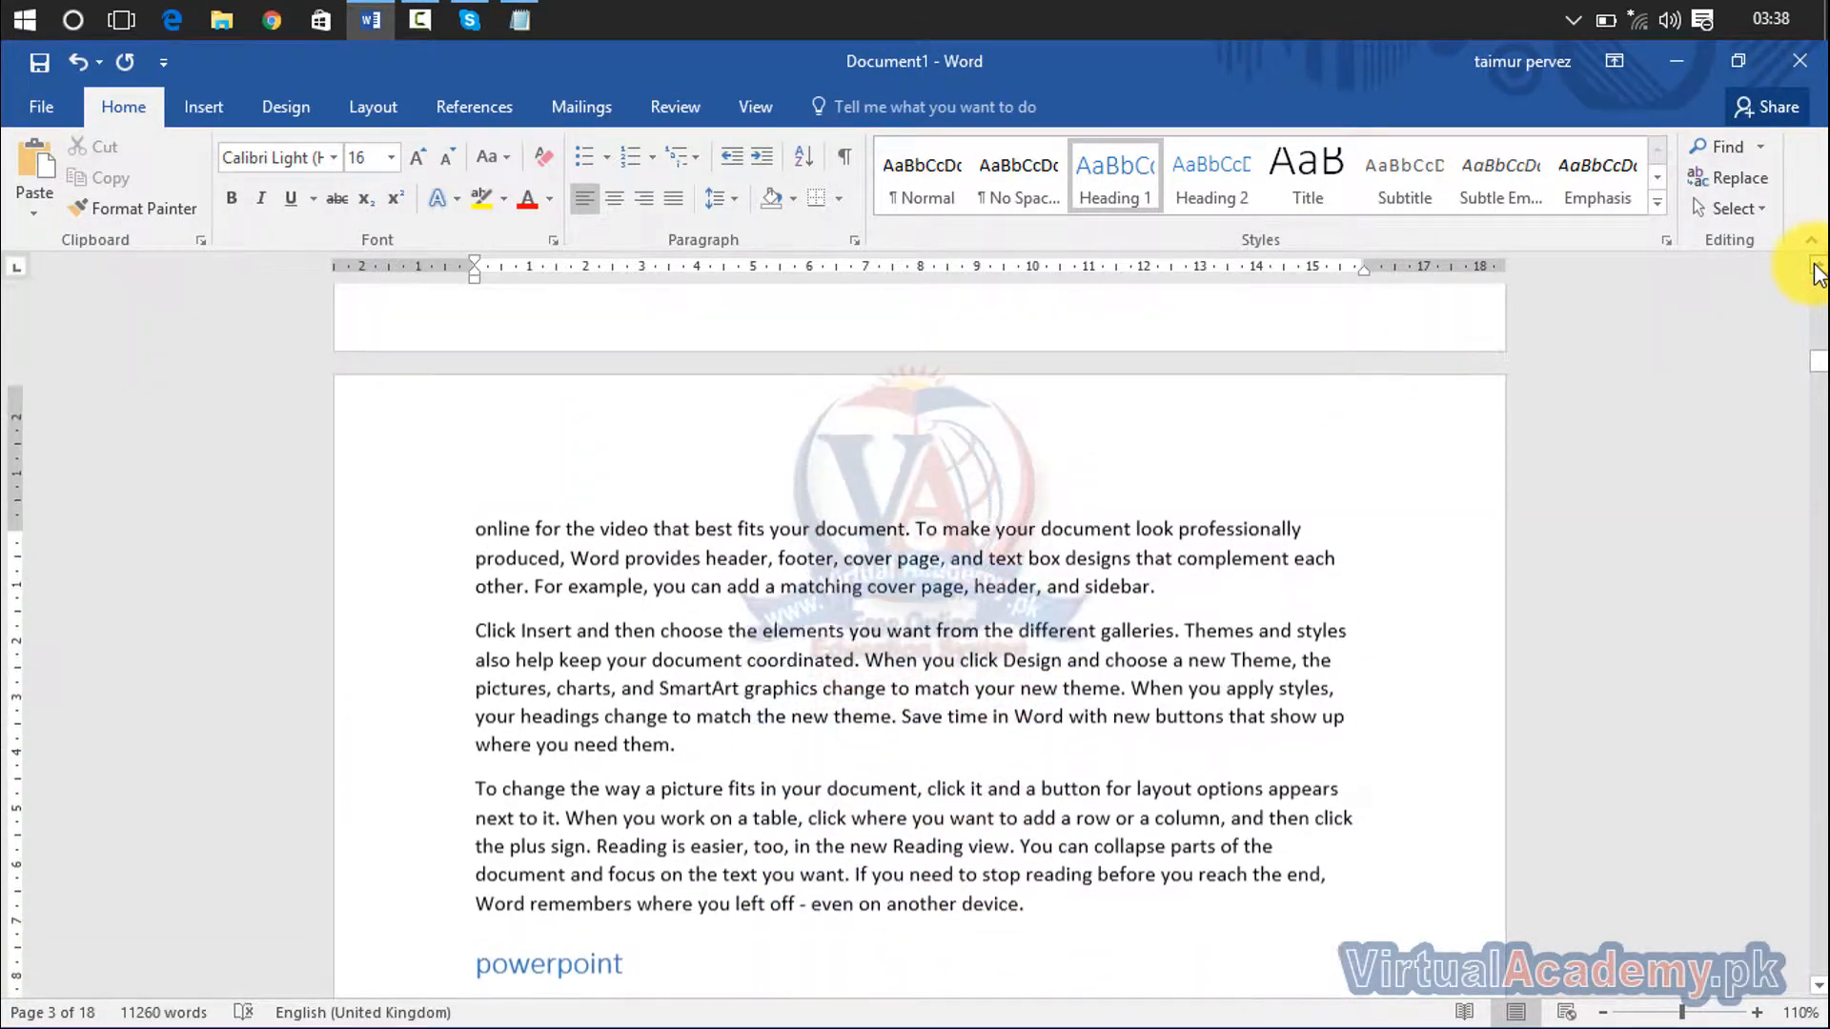
{"action": "scroll", "coordinate": [1817, 269], "scroll_direction": "up", "scroll_amount": 7}
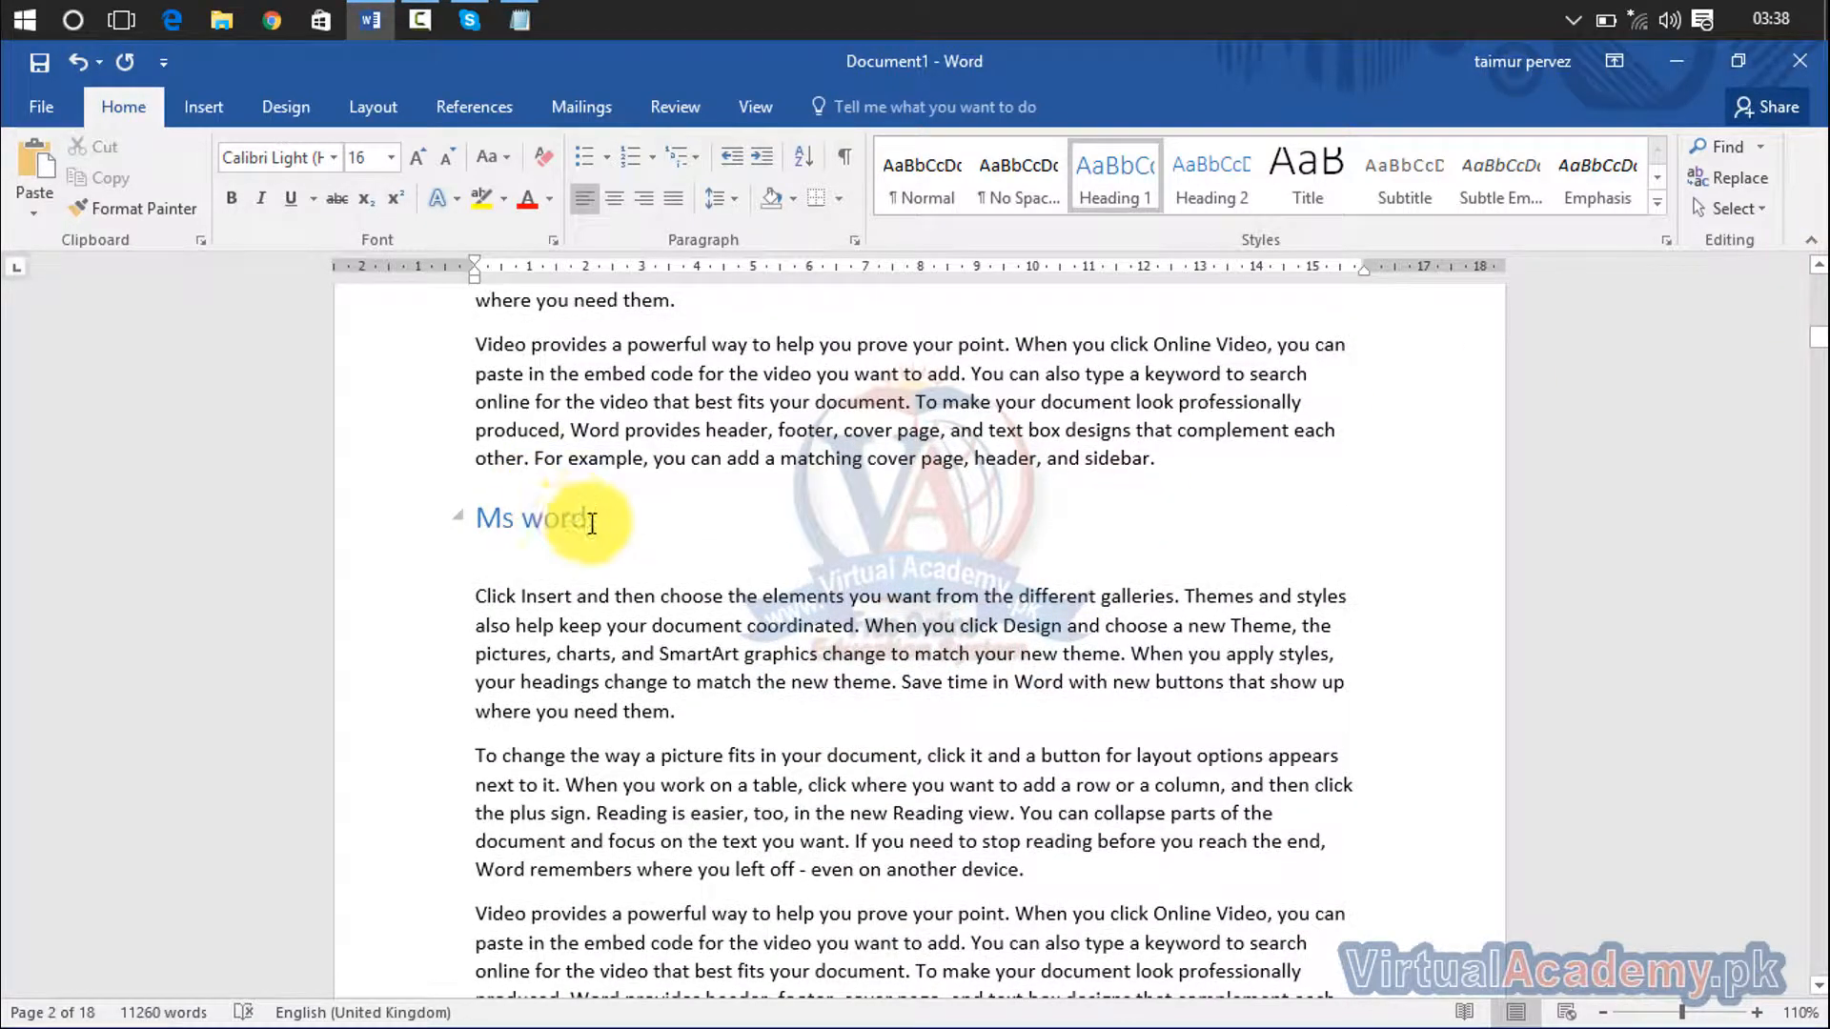
{"action": "left_click_drag", "start_coordinate": [583, 517], "coordinate": [496, 528]}
{"action": "key", "text": "BackSpace"}
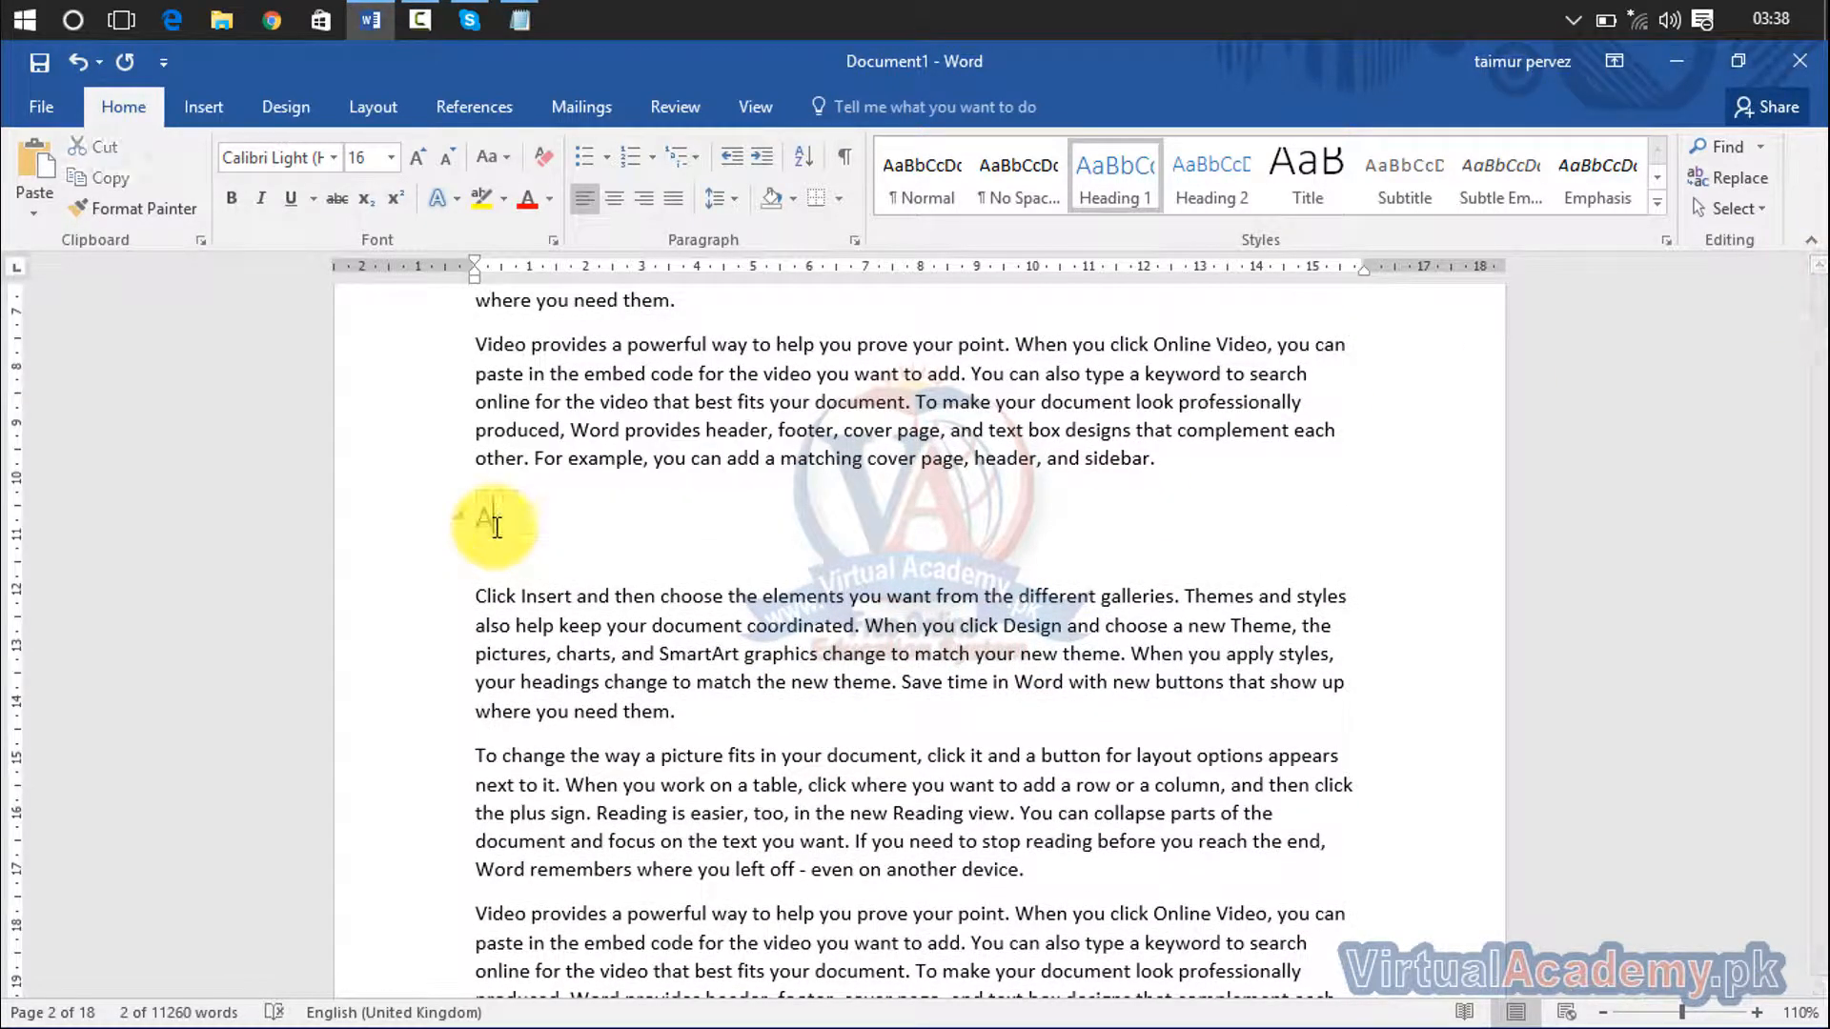
{"action": "type", "text": "Arce"}
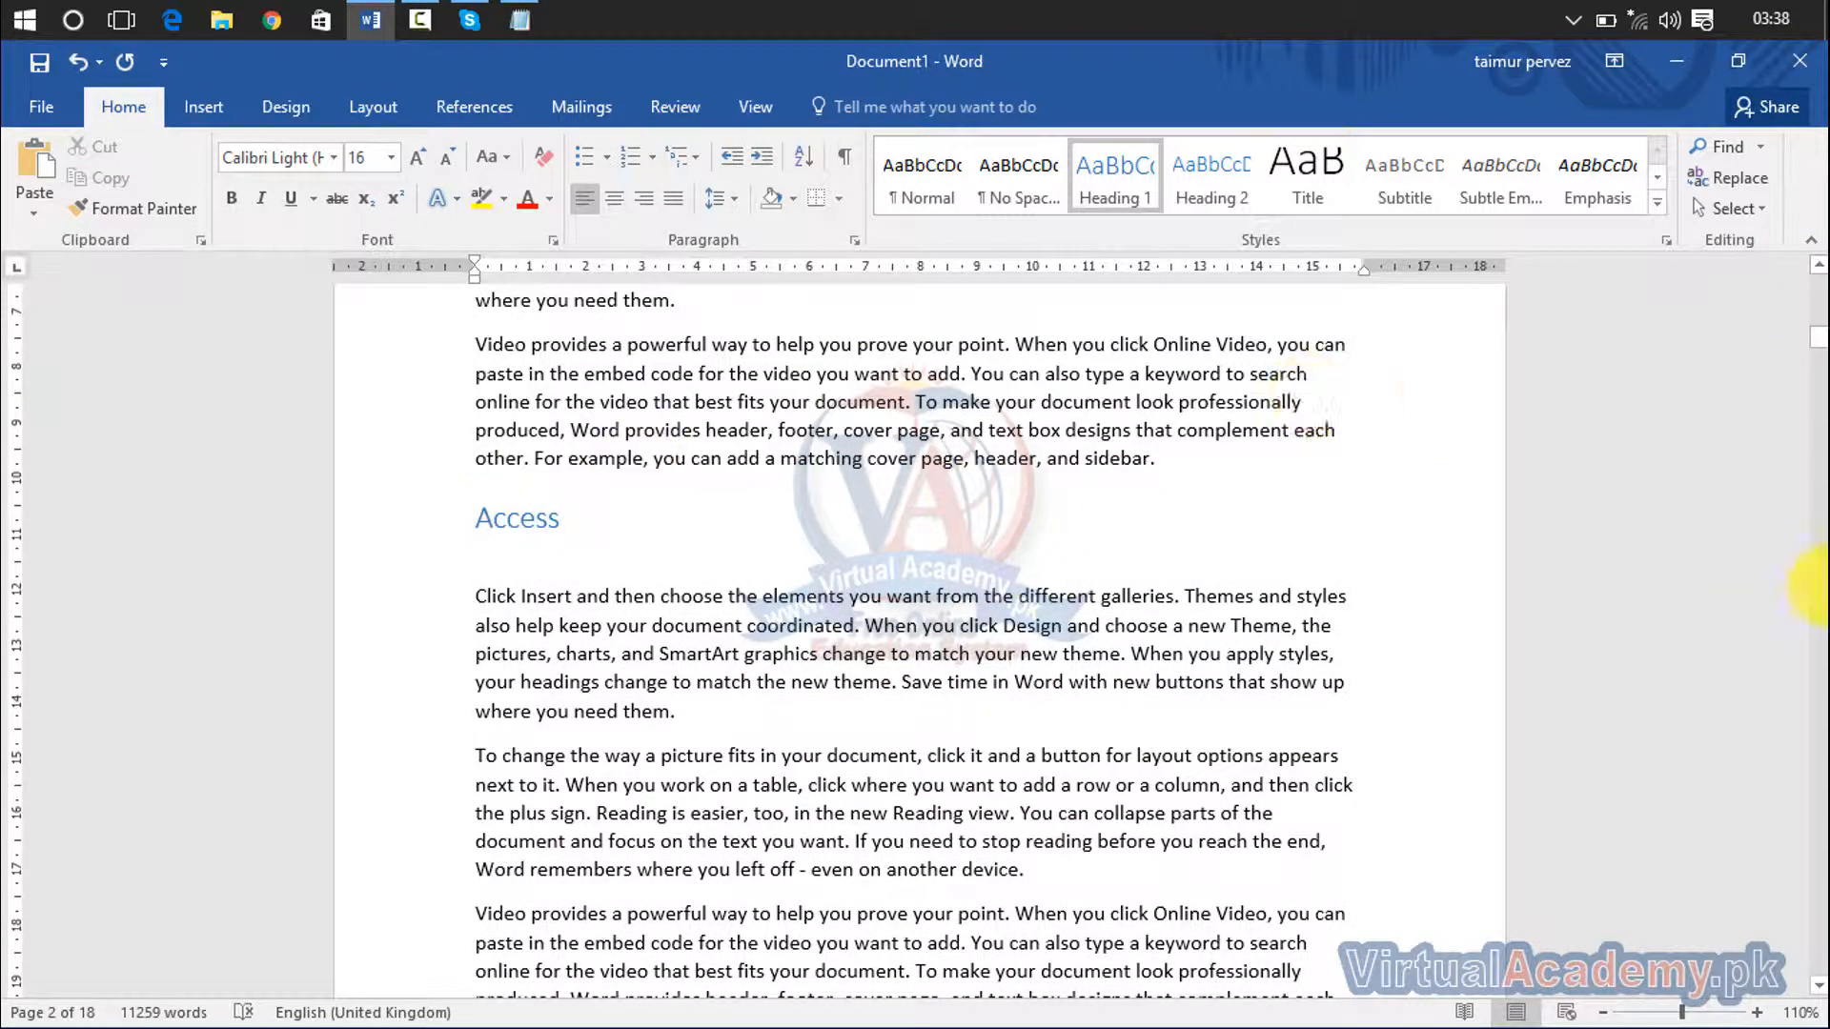
Step: Place the insertion point in the empty space after the last paragraph on page 18, leaving no stray text there
{"action": "left_click_drag", "start_coordinate": [1816, 348], "coordinate": [1811, 989]}
{"action": "left_click", "coordinate": [1255, 703]}
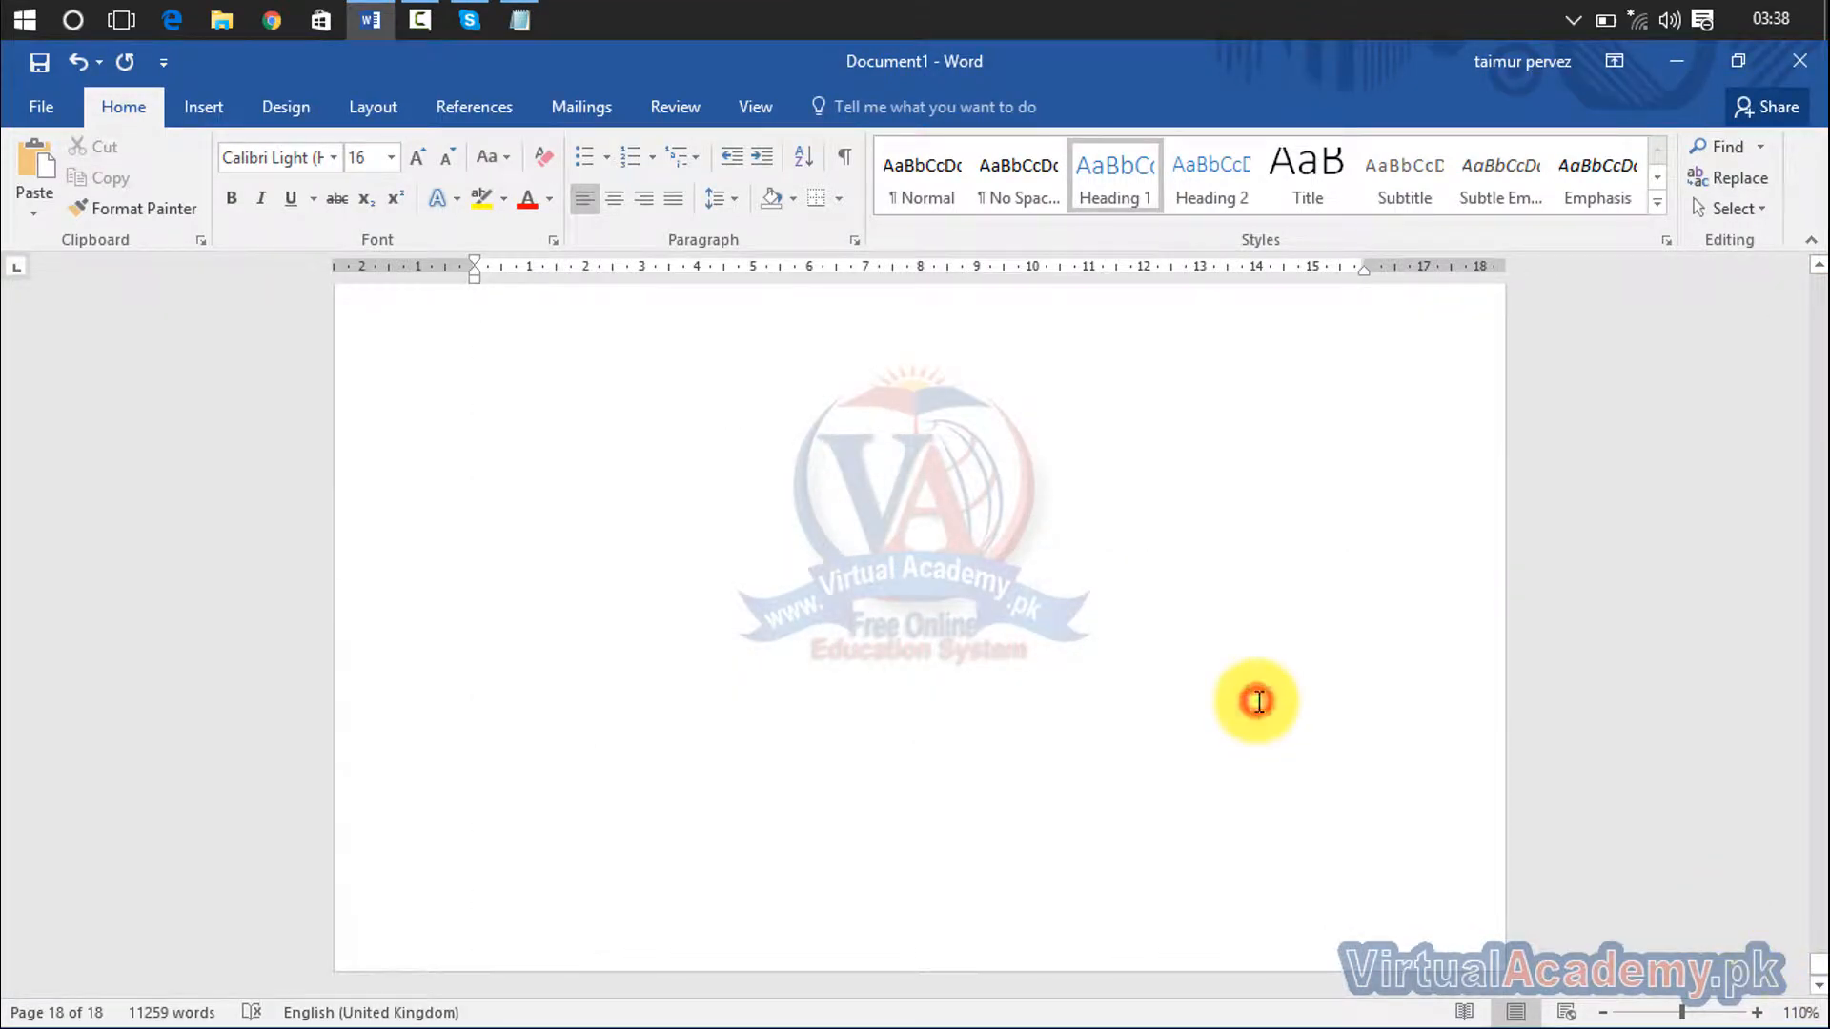
{"action": "type", "text": "vv"}
{"action": "scroll", "coordinate": [1654, 958], "scroll_direction": "up", "scroll_amount": 2}
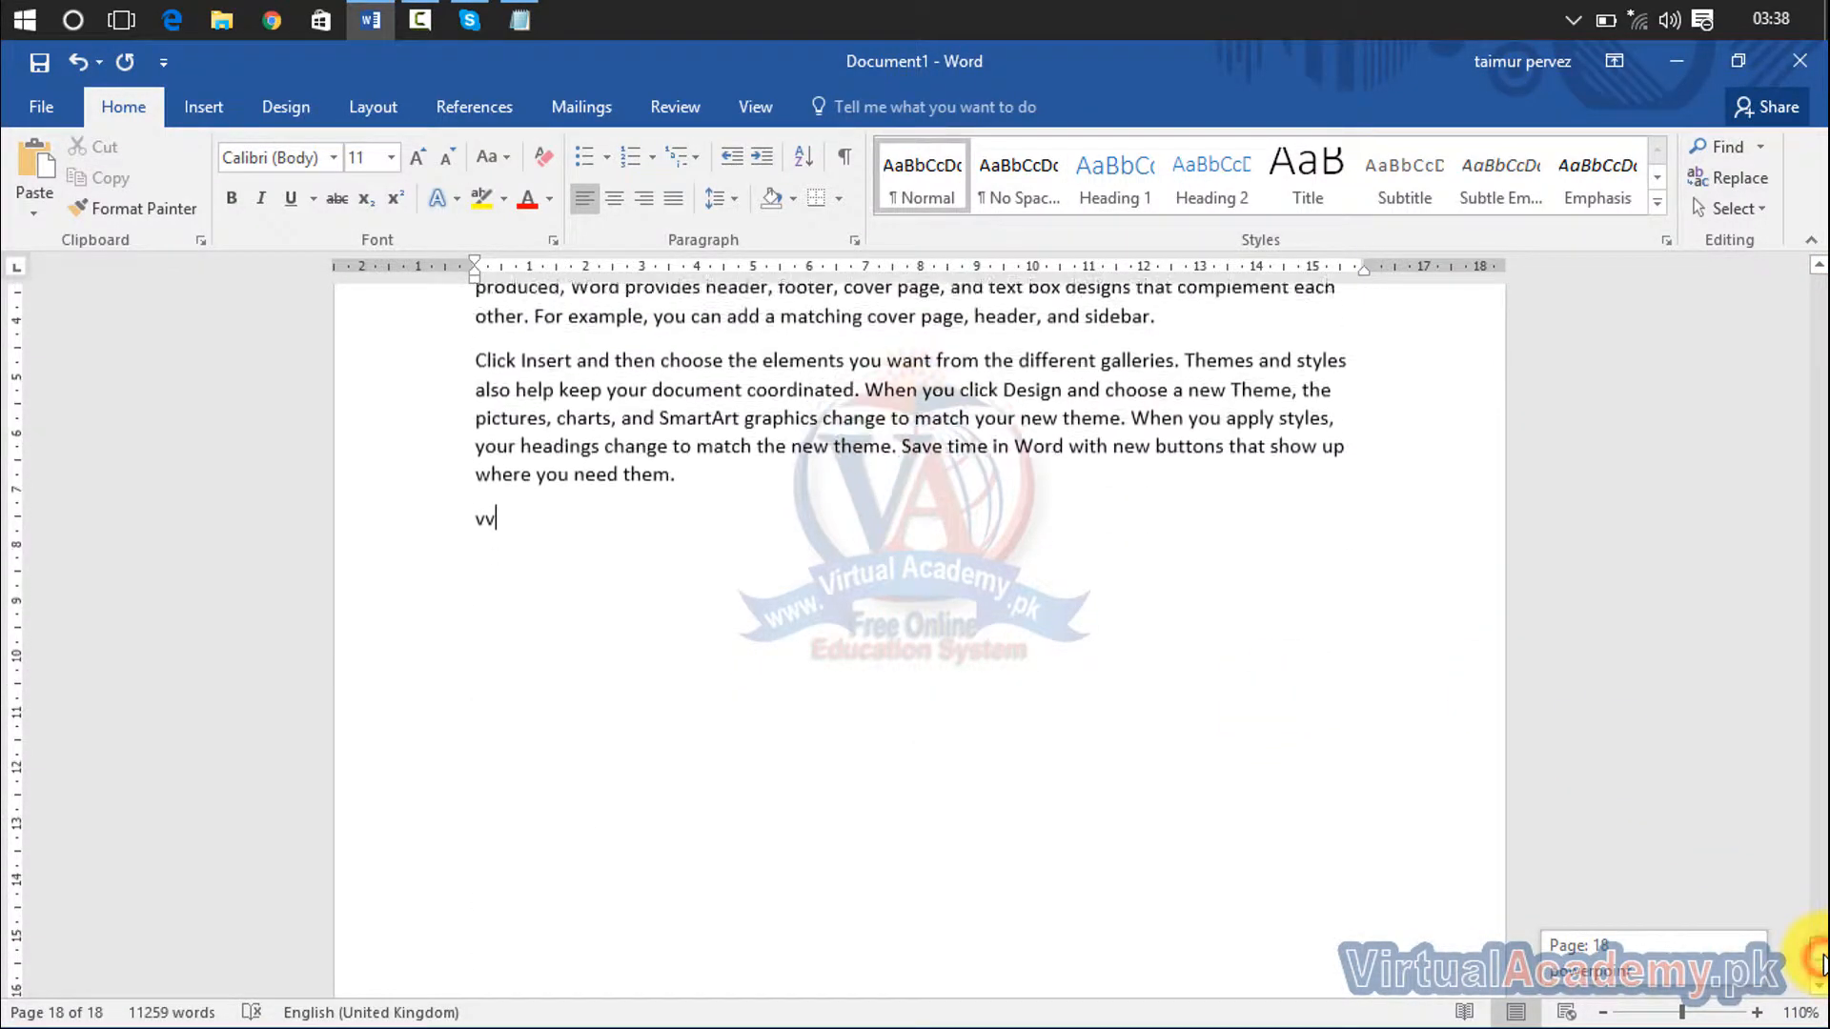
{"action": "key", "text": "BackSpace"}
{"action": "key", "text": "BackSpace"}
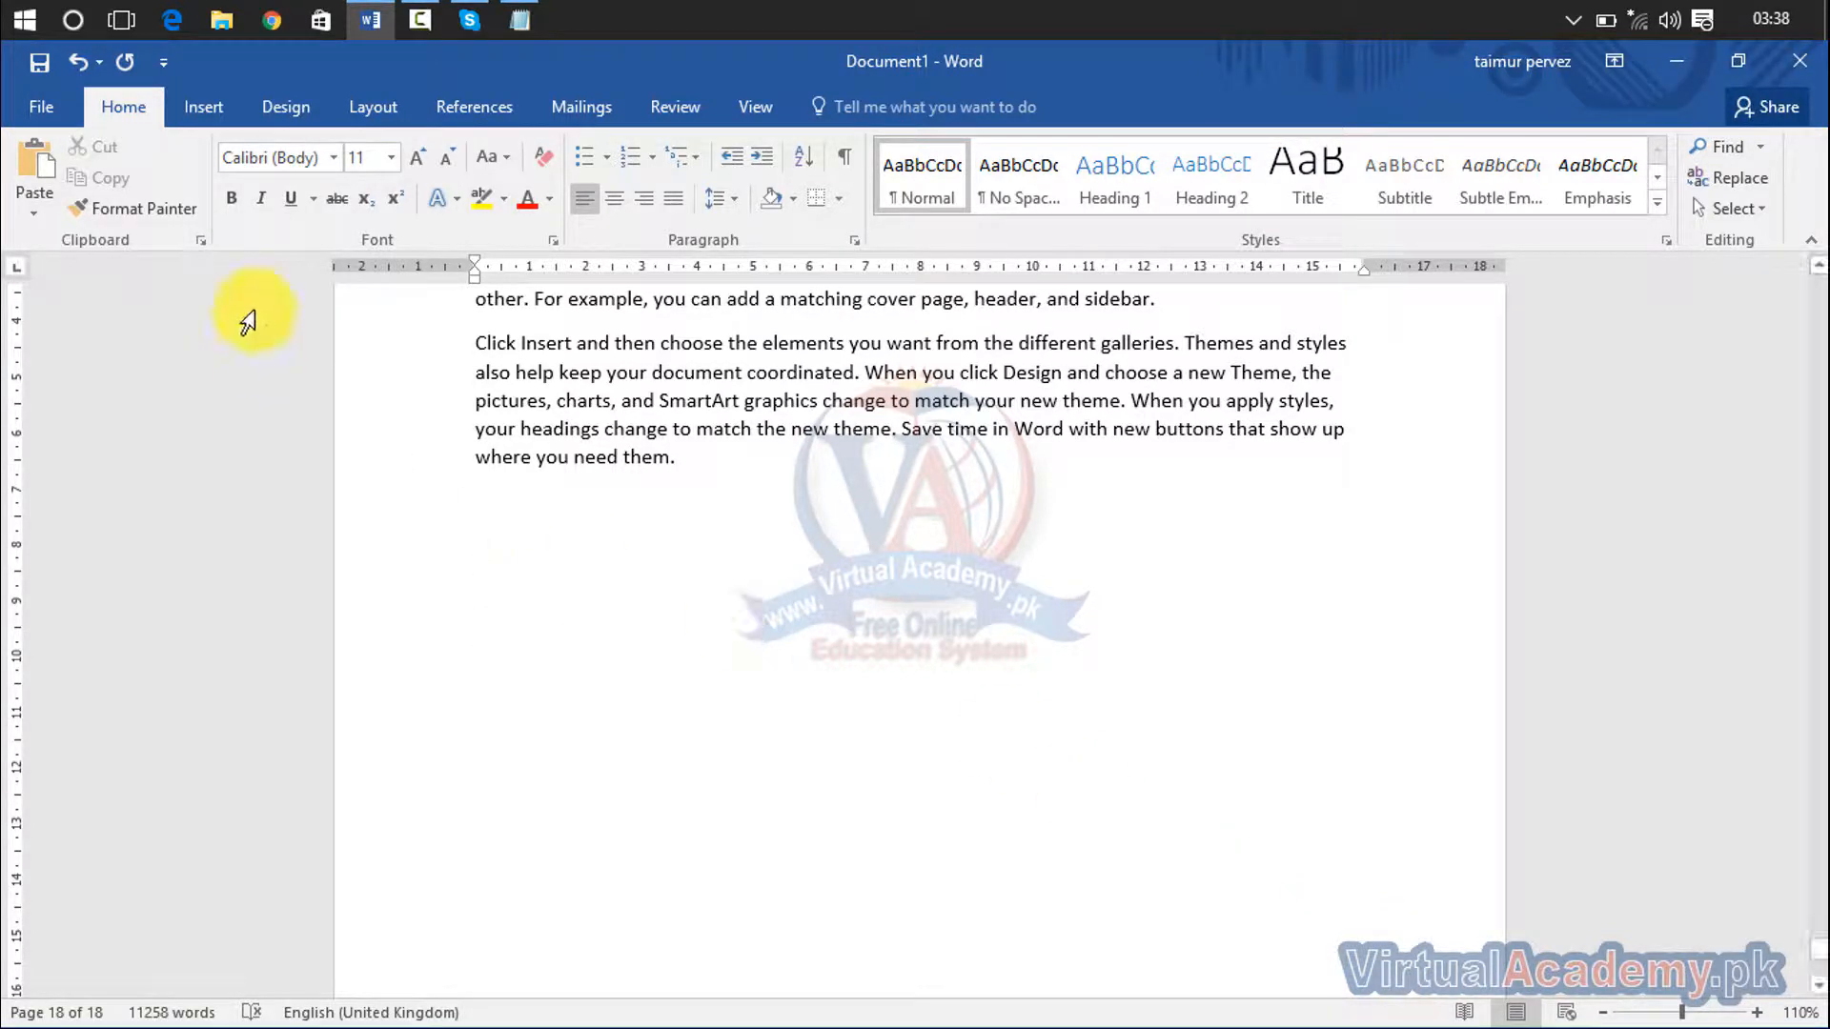
Step: Insert a hyperlinked cross-reference to the heading text of the "powerpoint" heading at the end of the document
{"action": "left_click", "coordinate": [206, 106]}
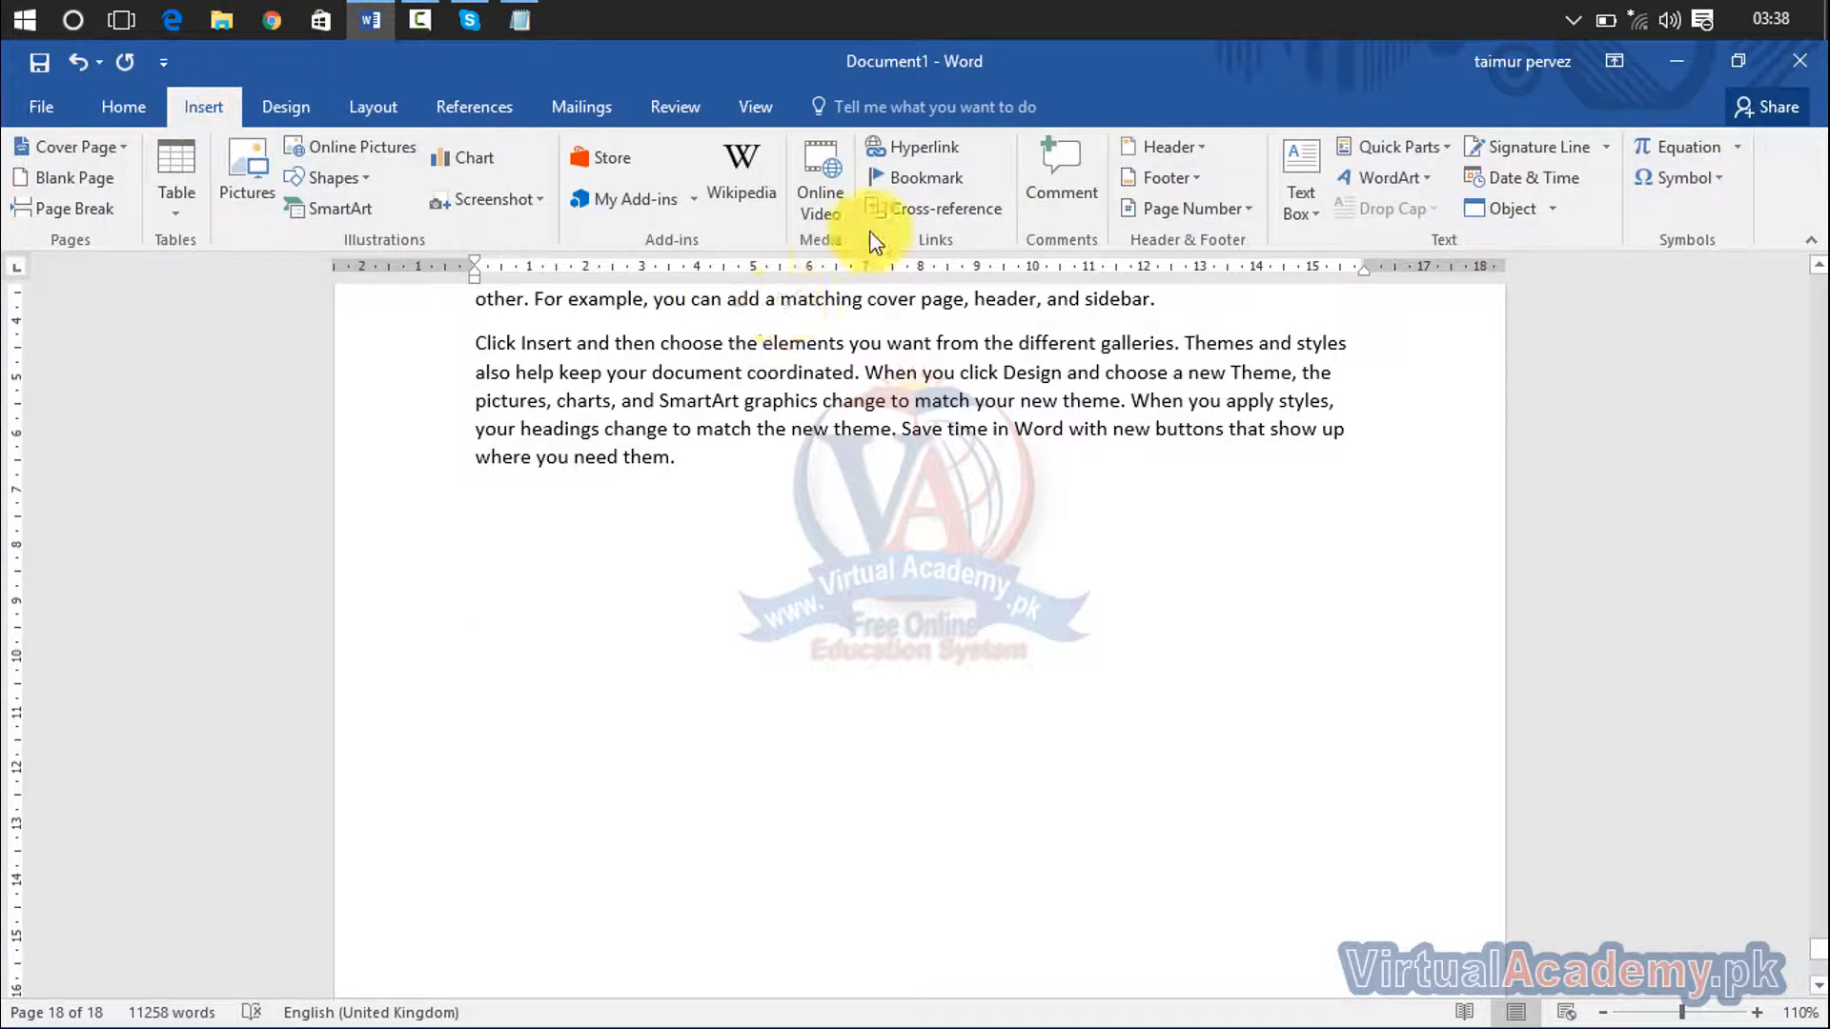
{"action": "left_click", "coordinate": [910, 210]}
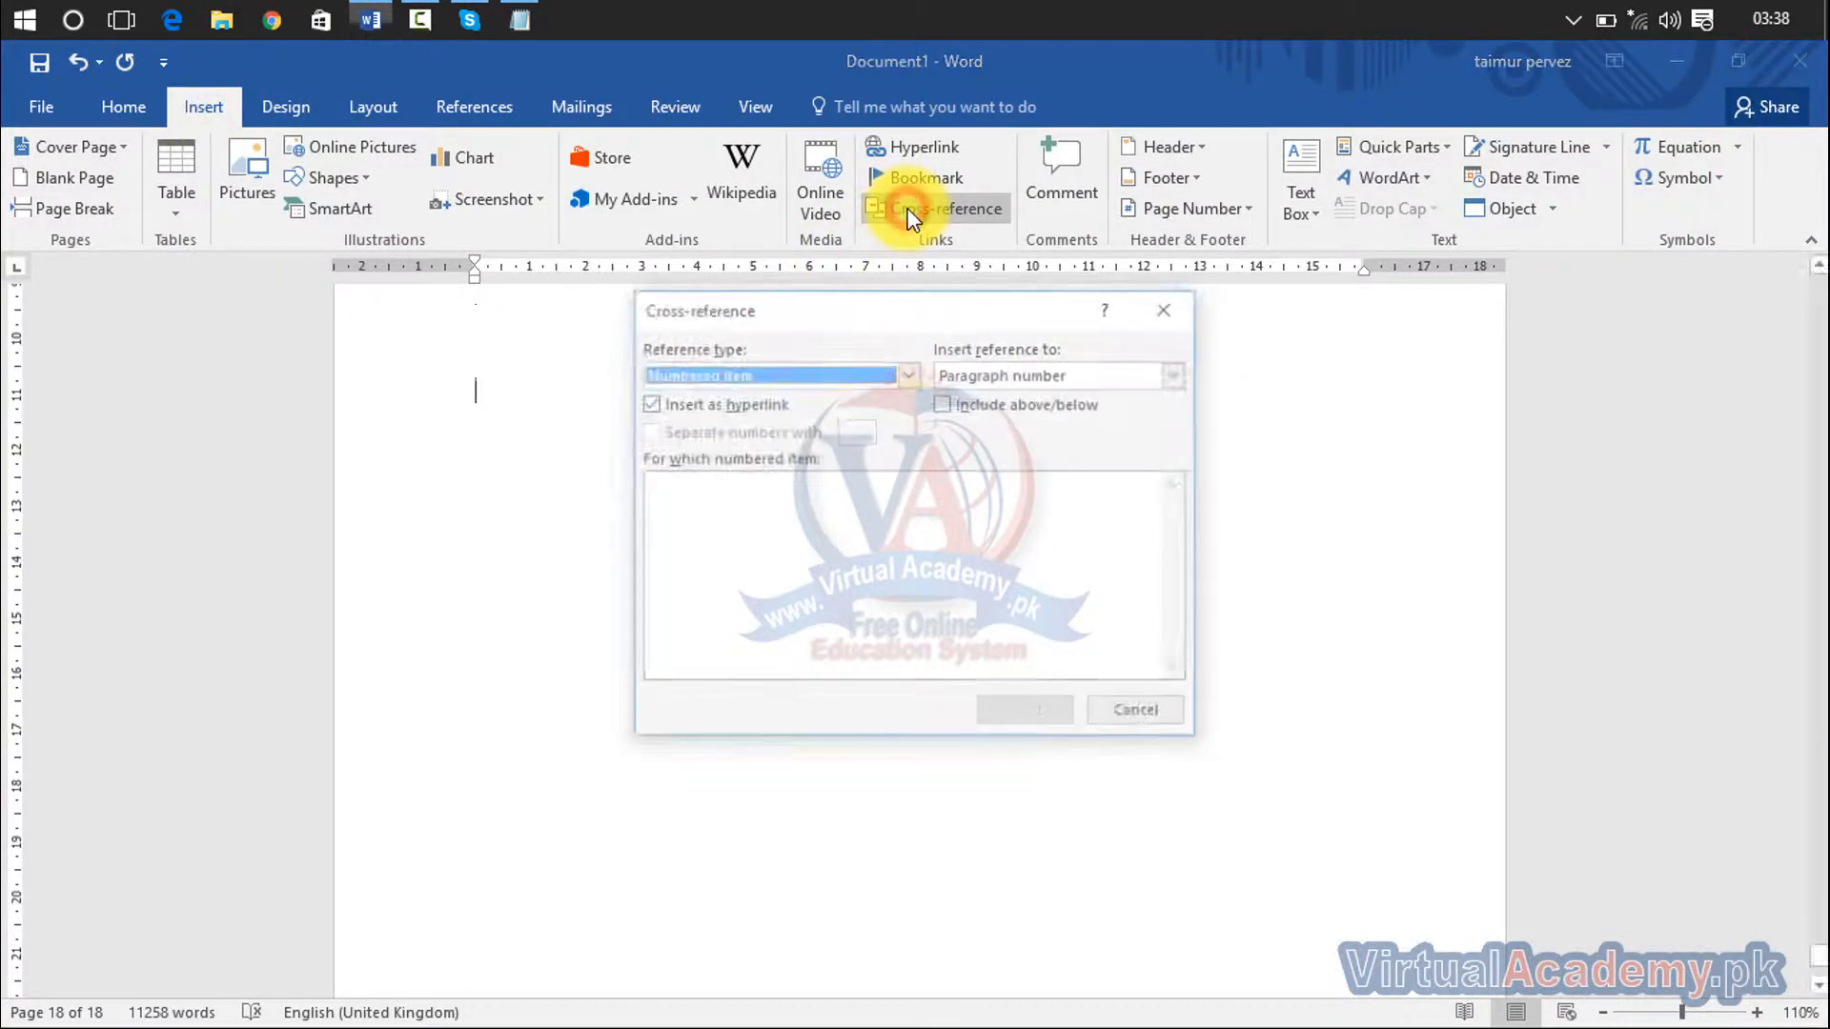
{"action": "left_click", "coordinate": [766, 381]}
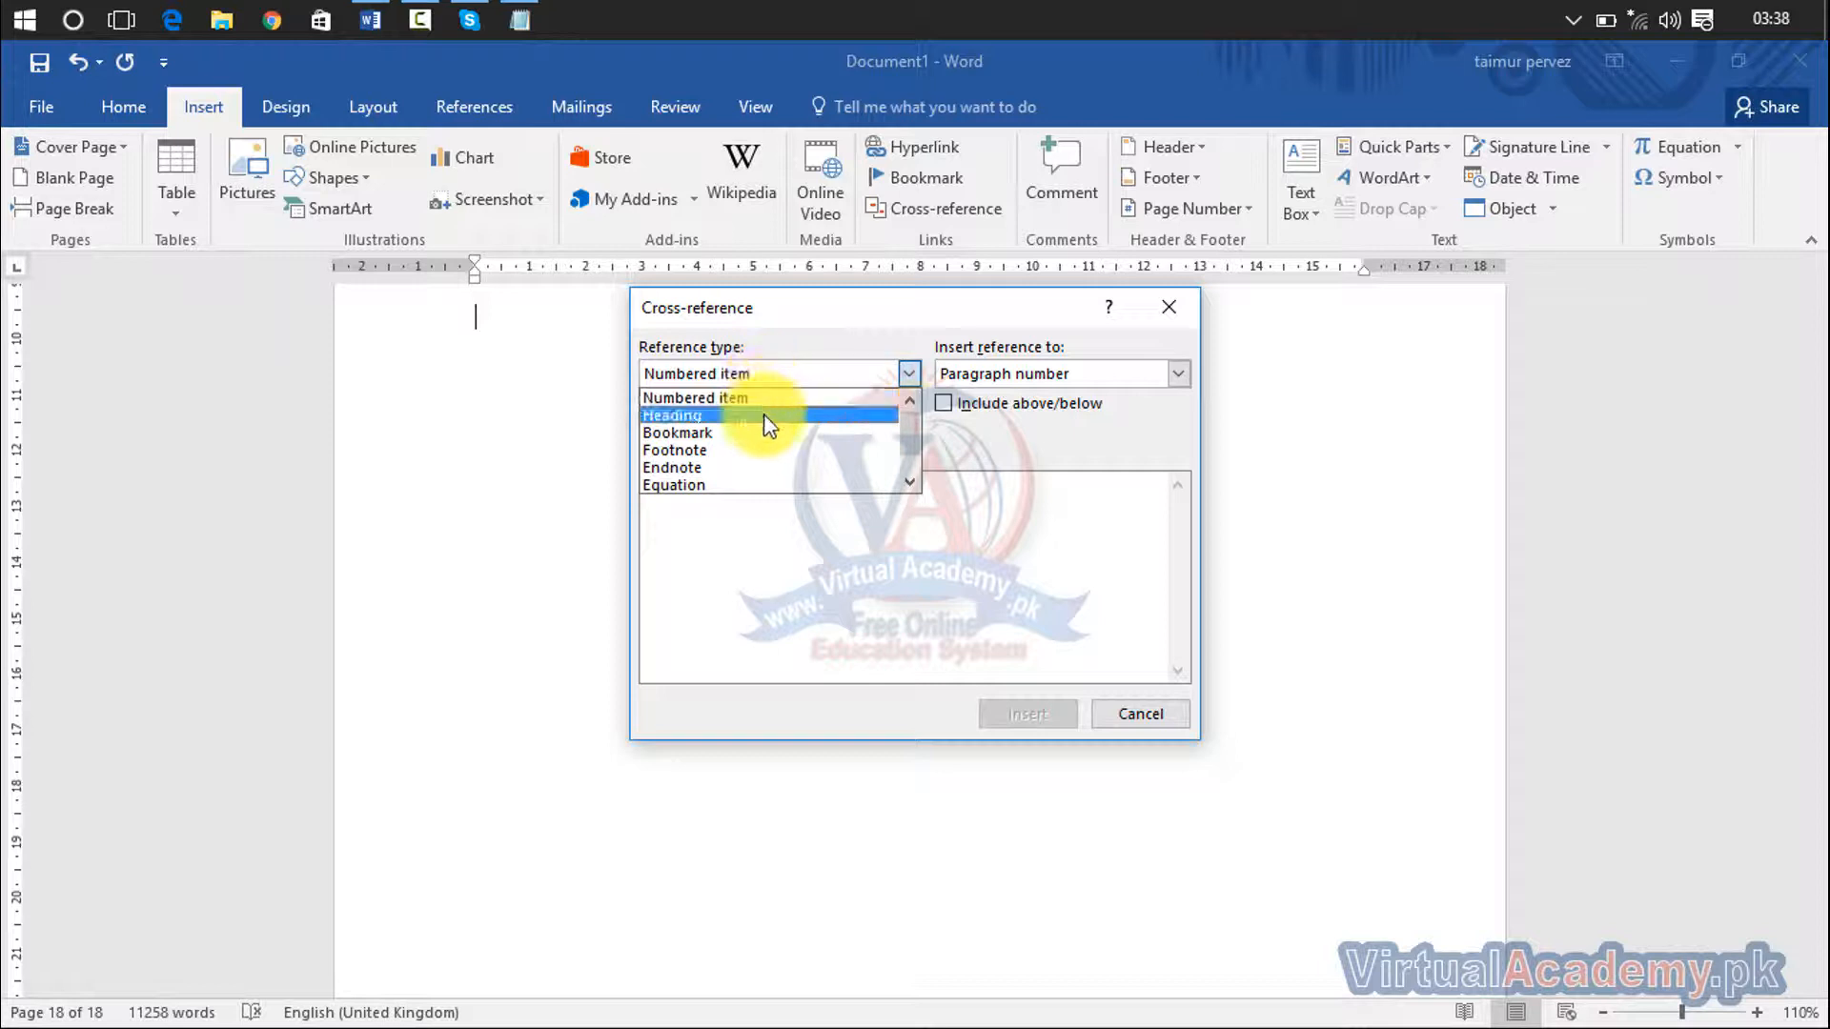
{"action": "left_click", "coordinate": [764, 415]}
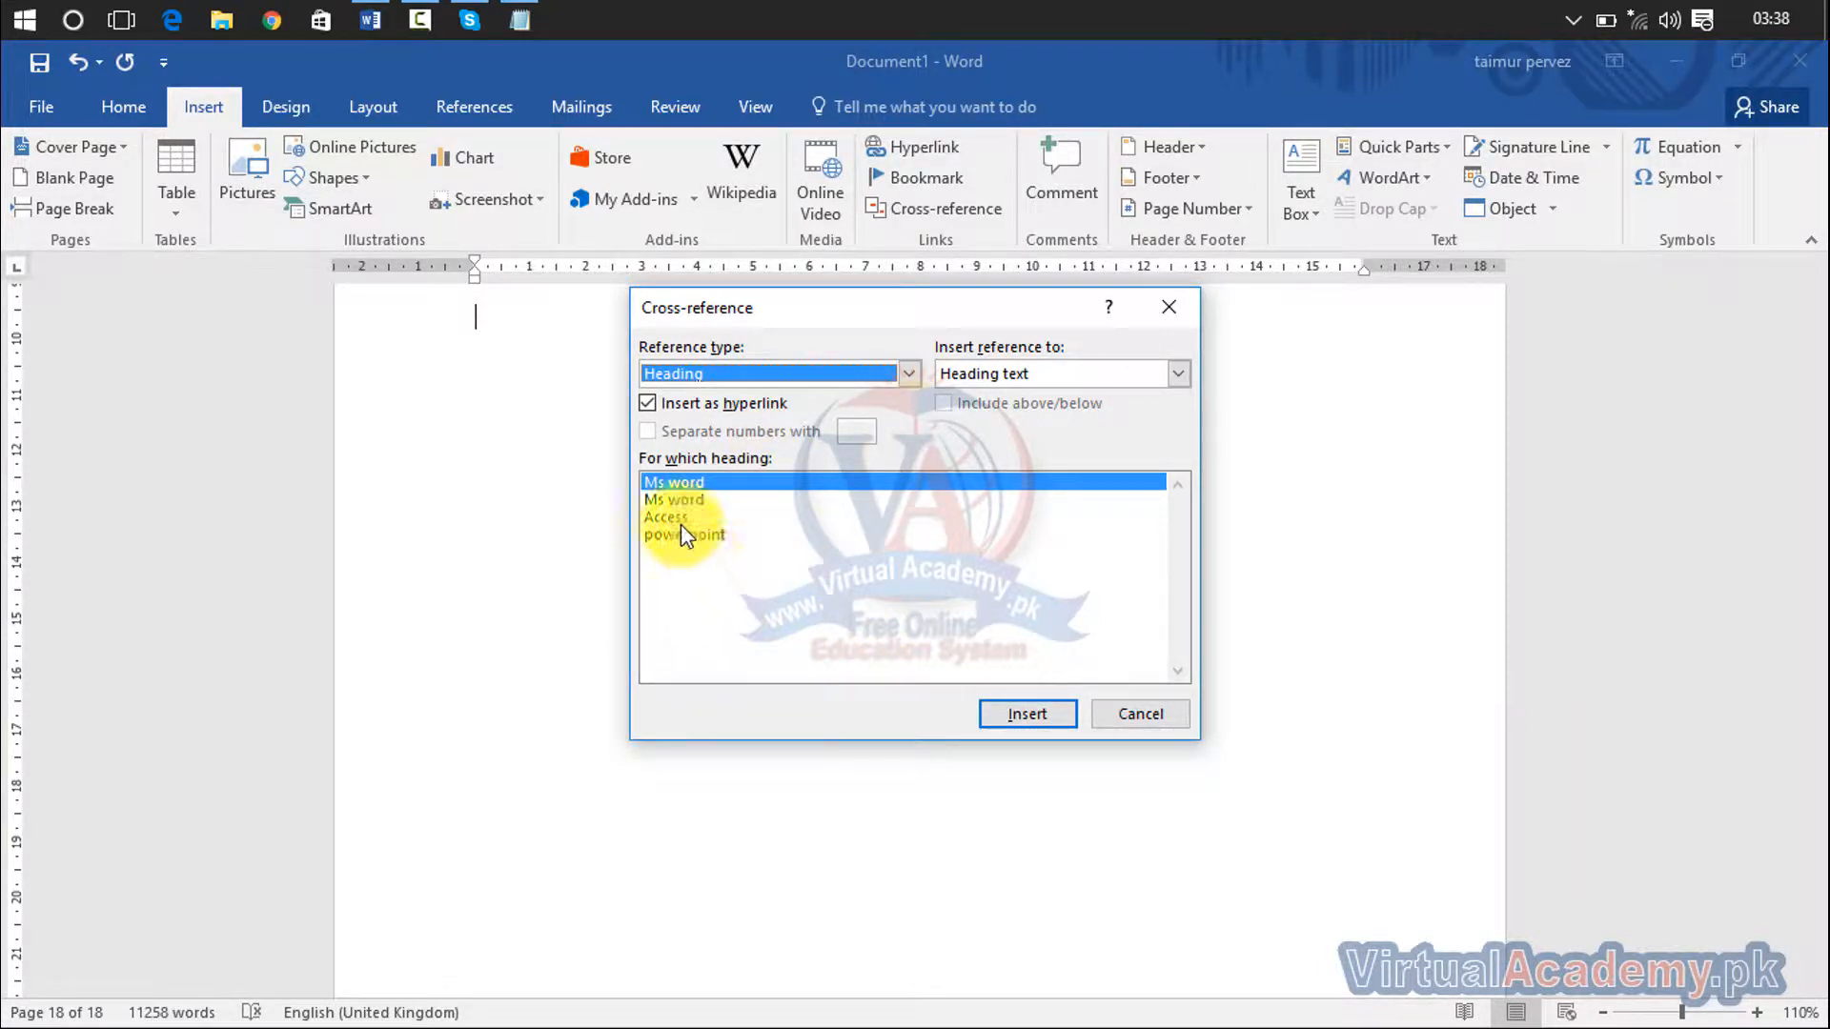
{"action": "left_click", "coordinate": [668, 503]}
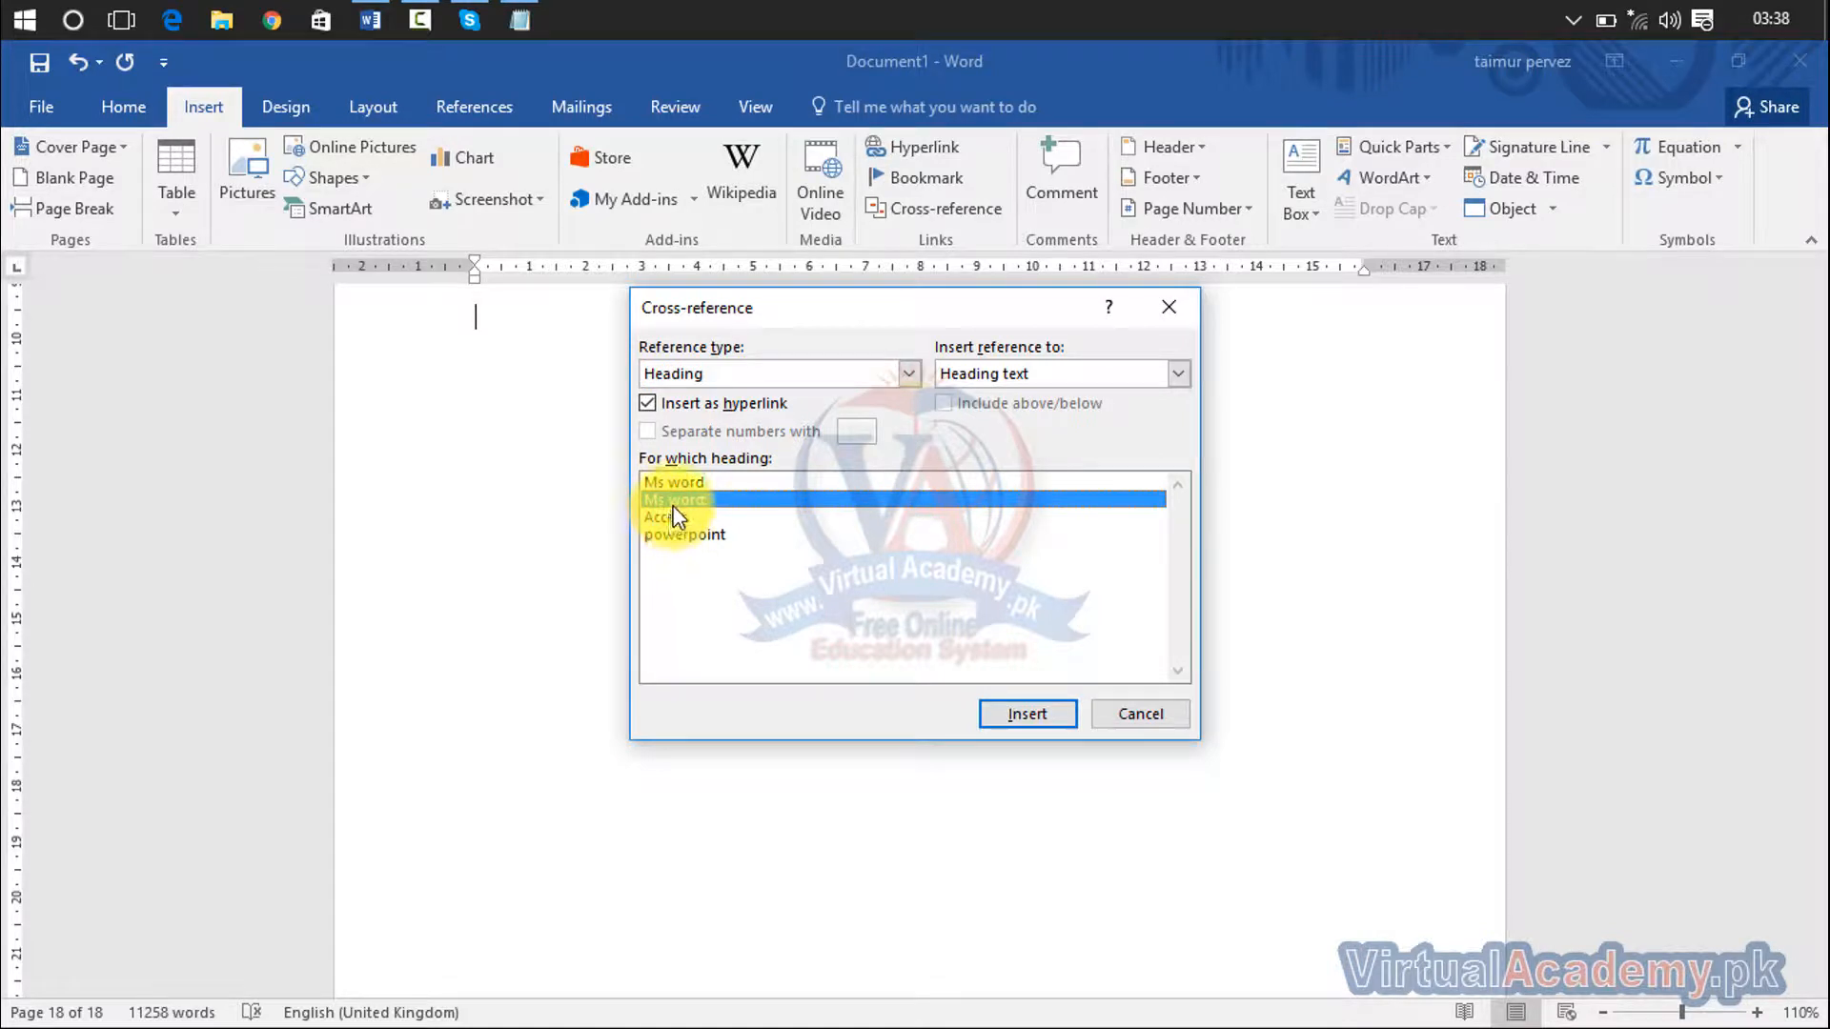
{"action": "left_click", "coordinate": [681, 532]}
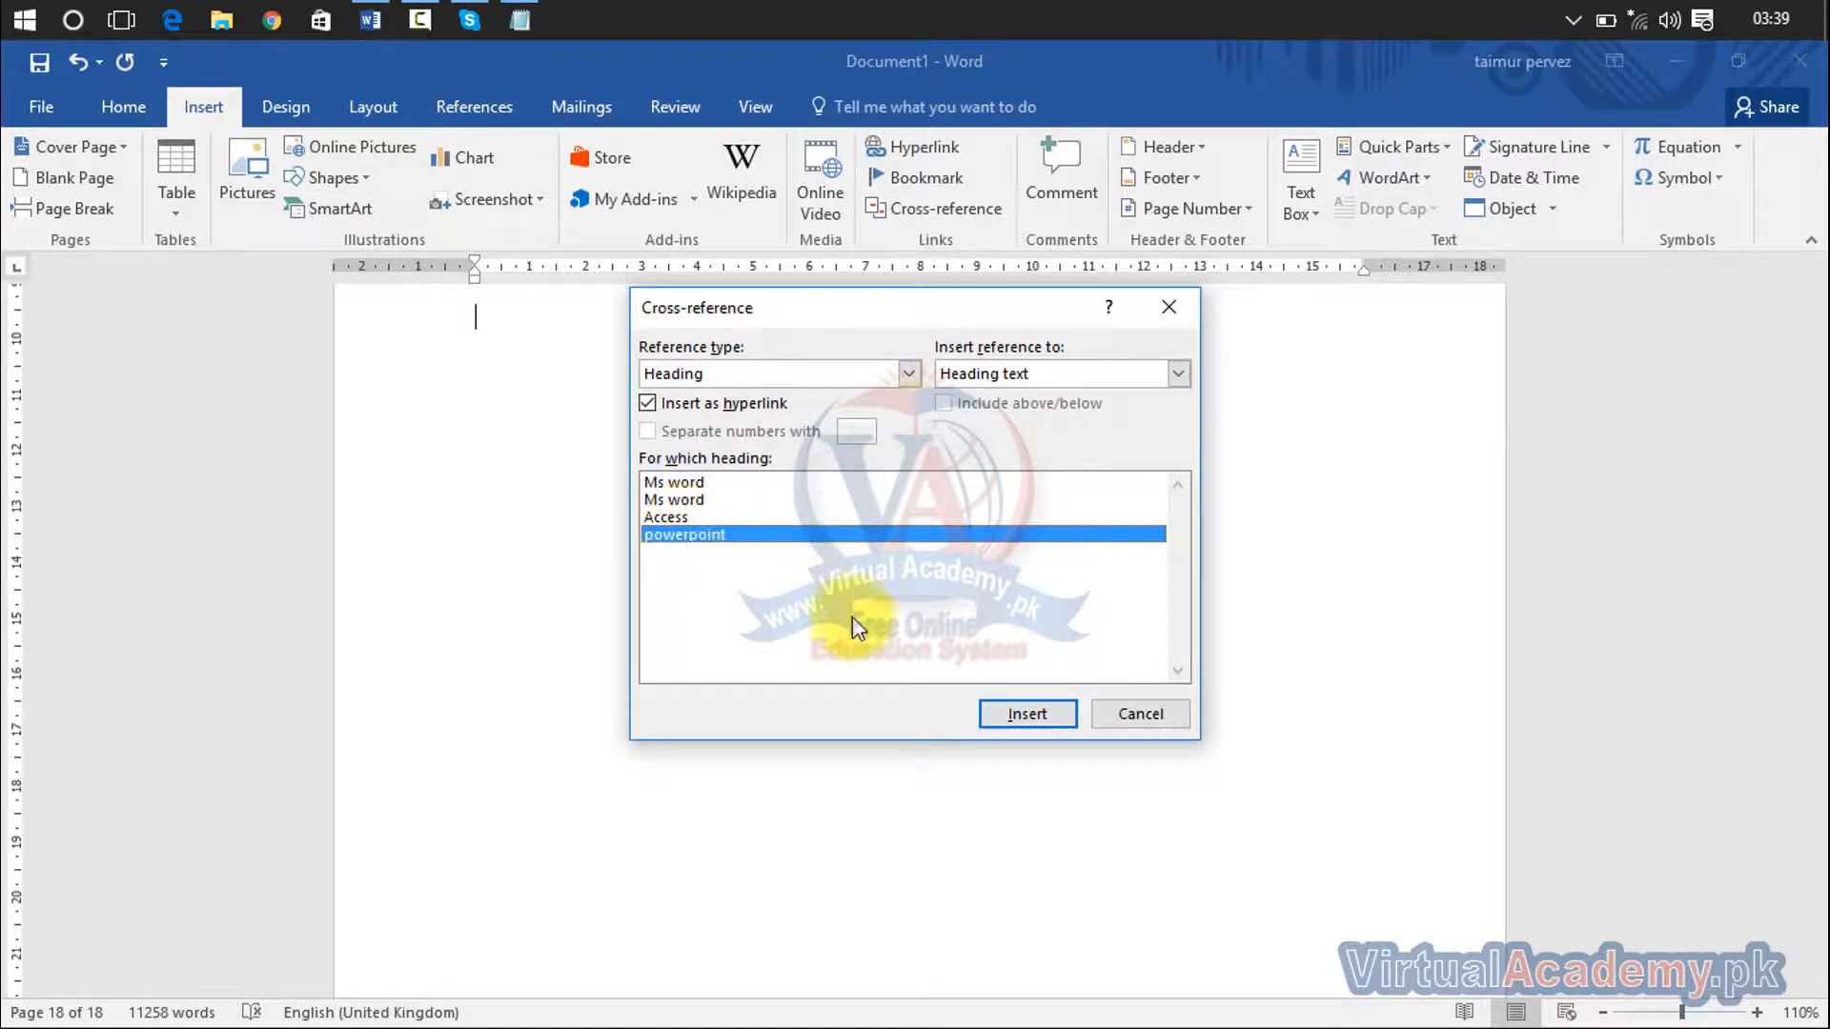
{"action": "left_click", "coordinate": [1017, 700]}
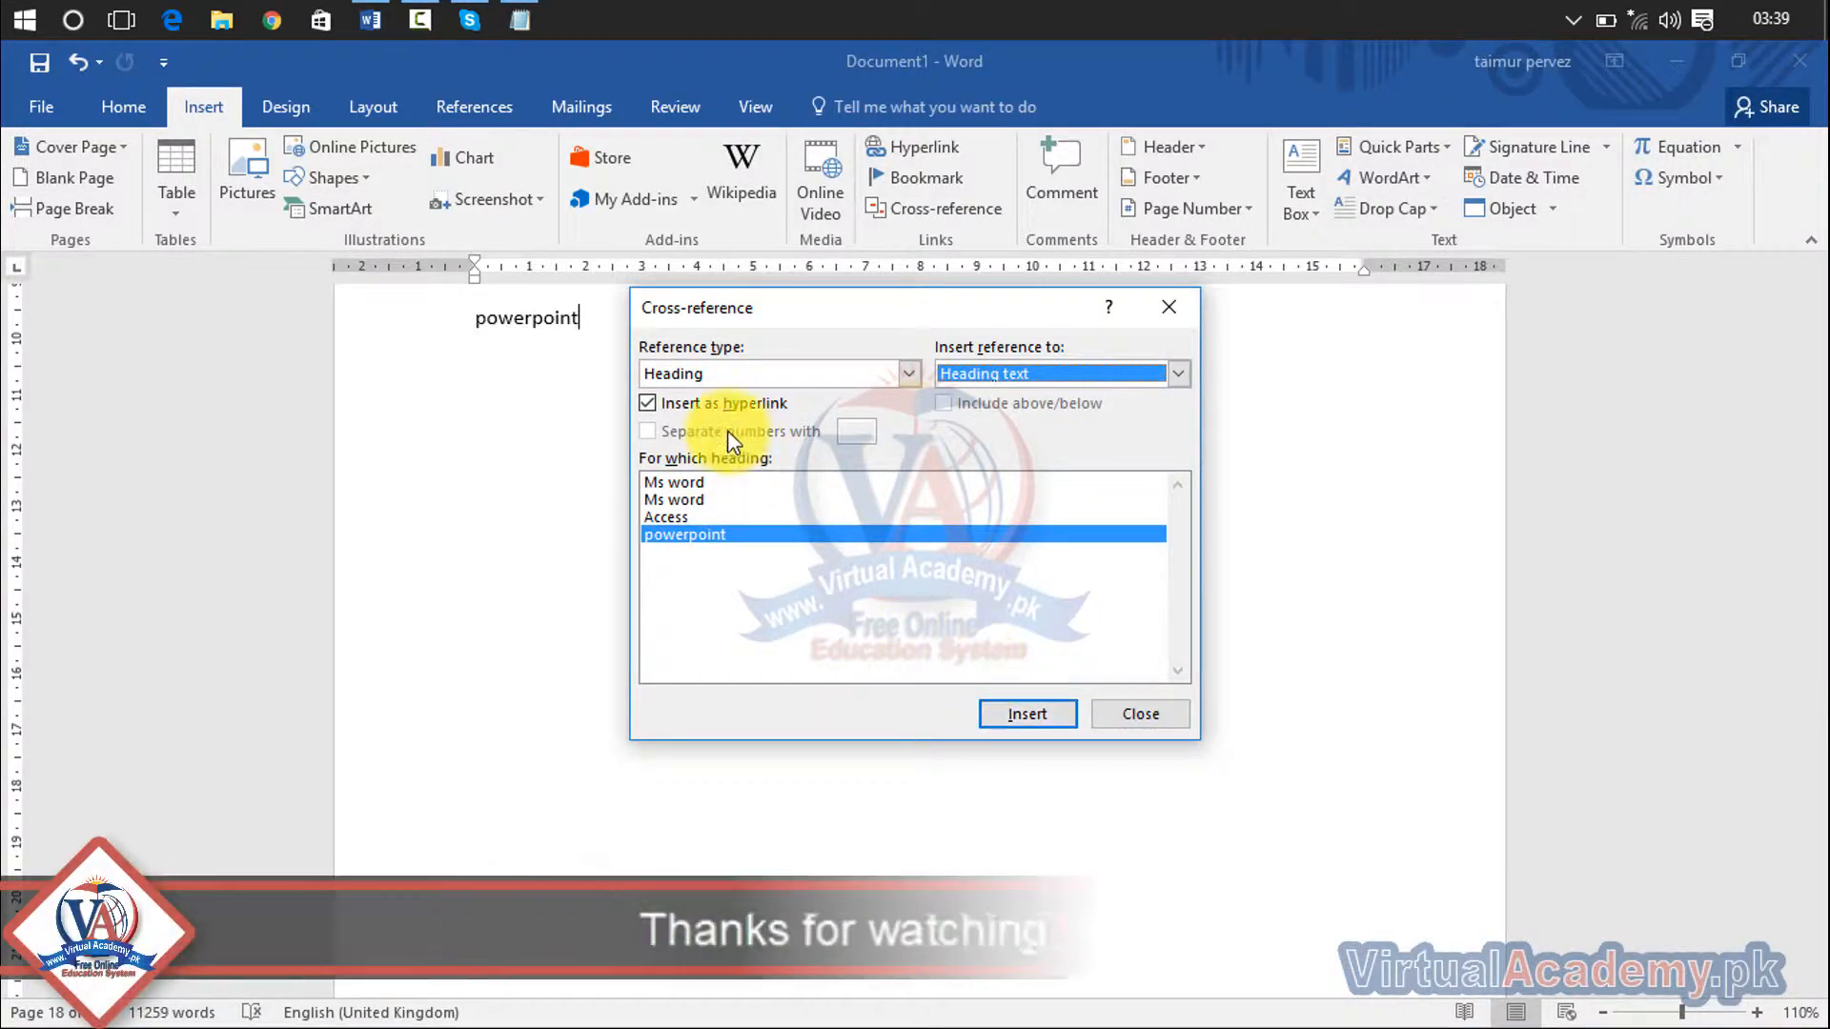
Step: Add a cross-reference to the first "Ms word" heading on its own line below the "powerpoint" reference
{"action": "left_click", "coordinate": [705, 482]}
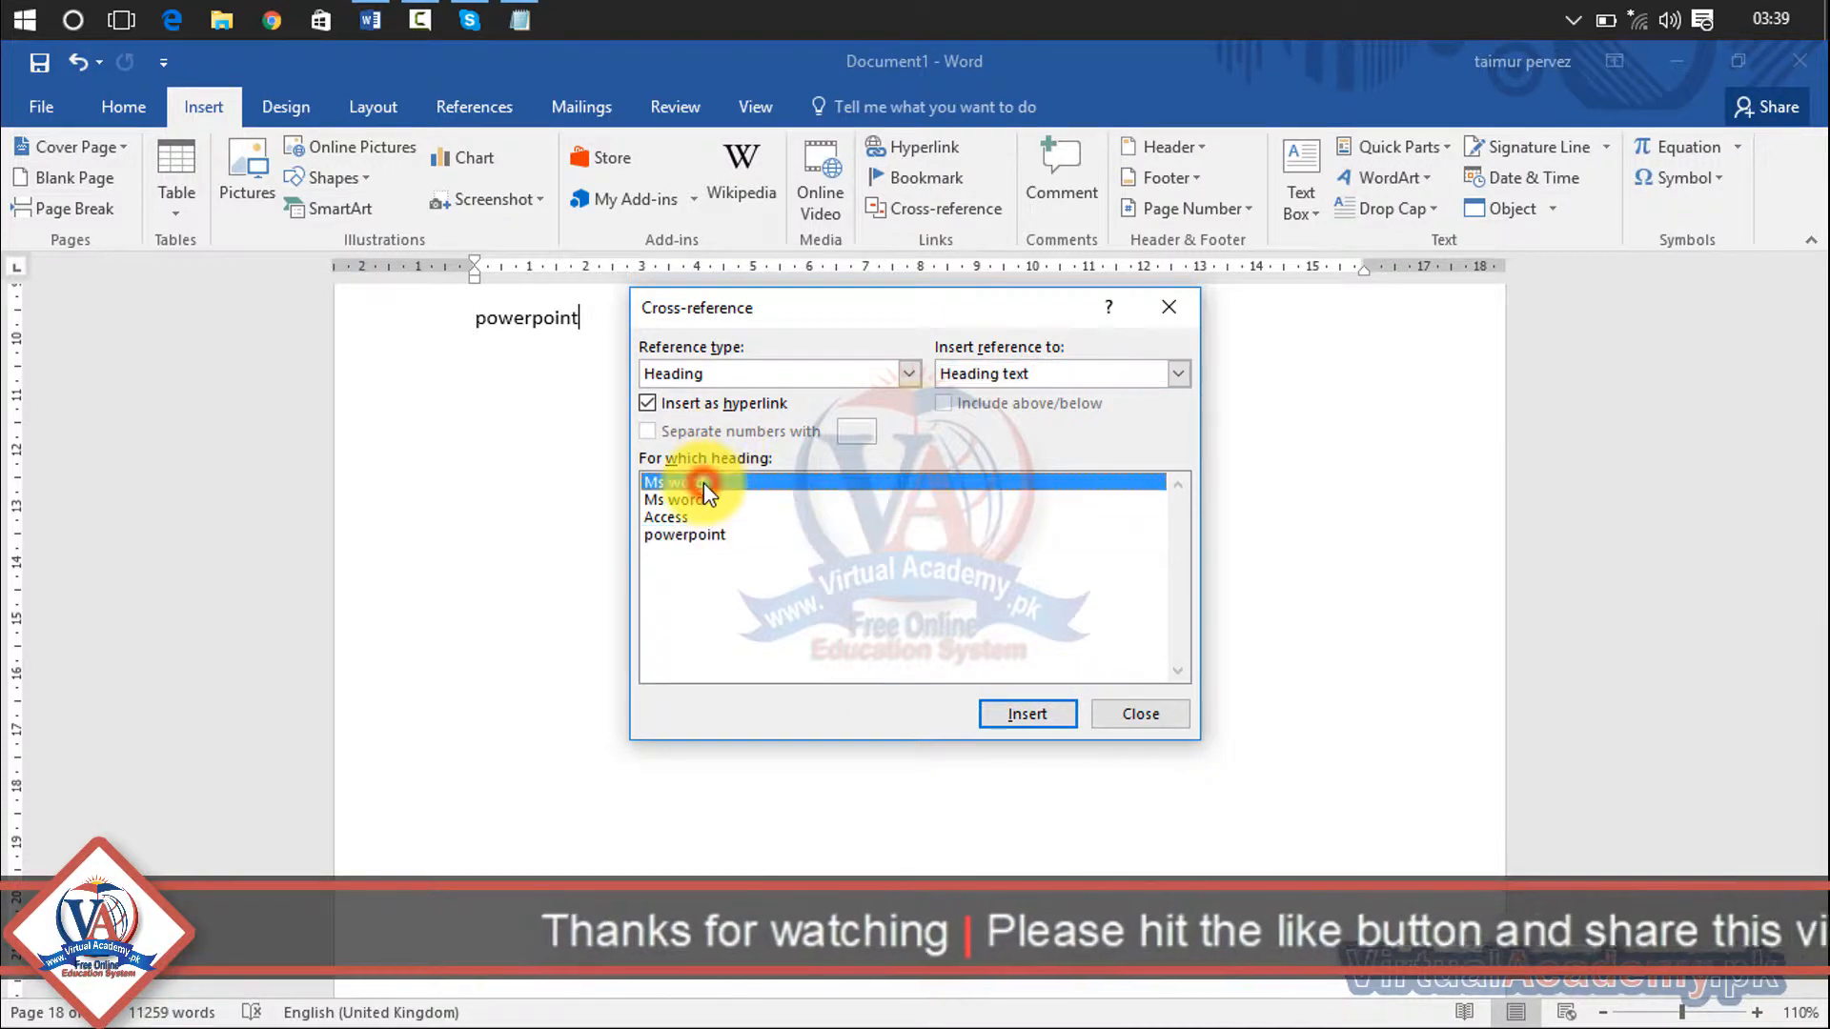
{"action": "left_click", "coordinate": [1016, 712]}
{"action": "left_click", "coordinate": [1110, 715]}
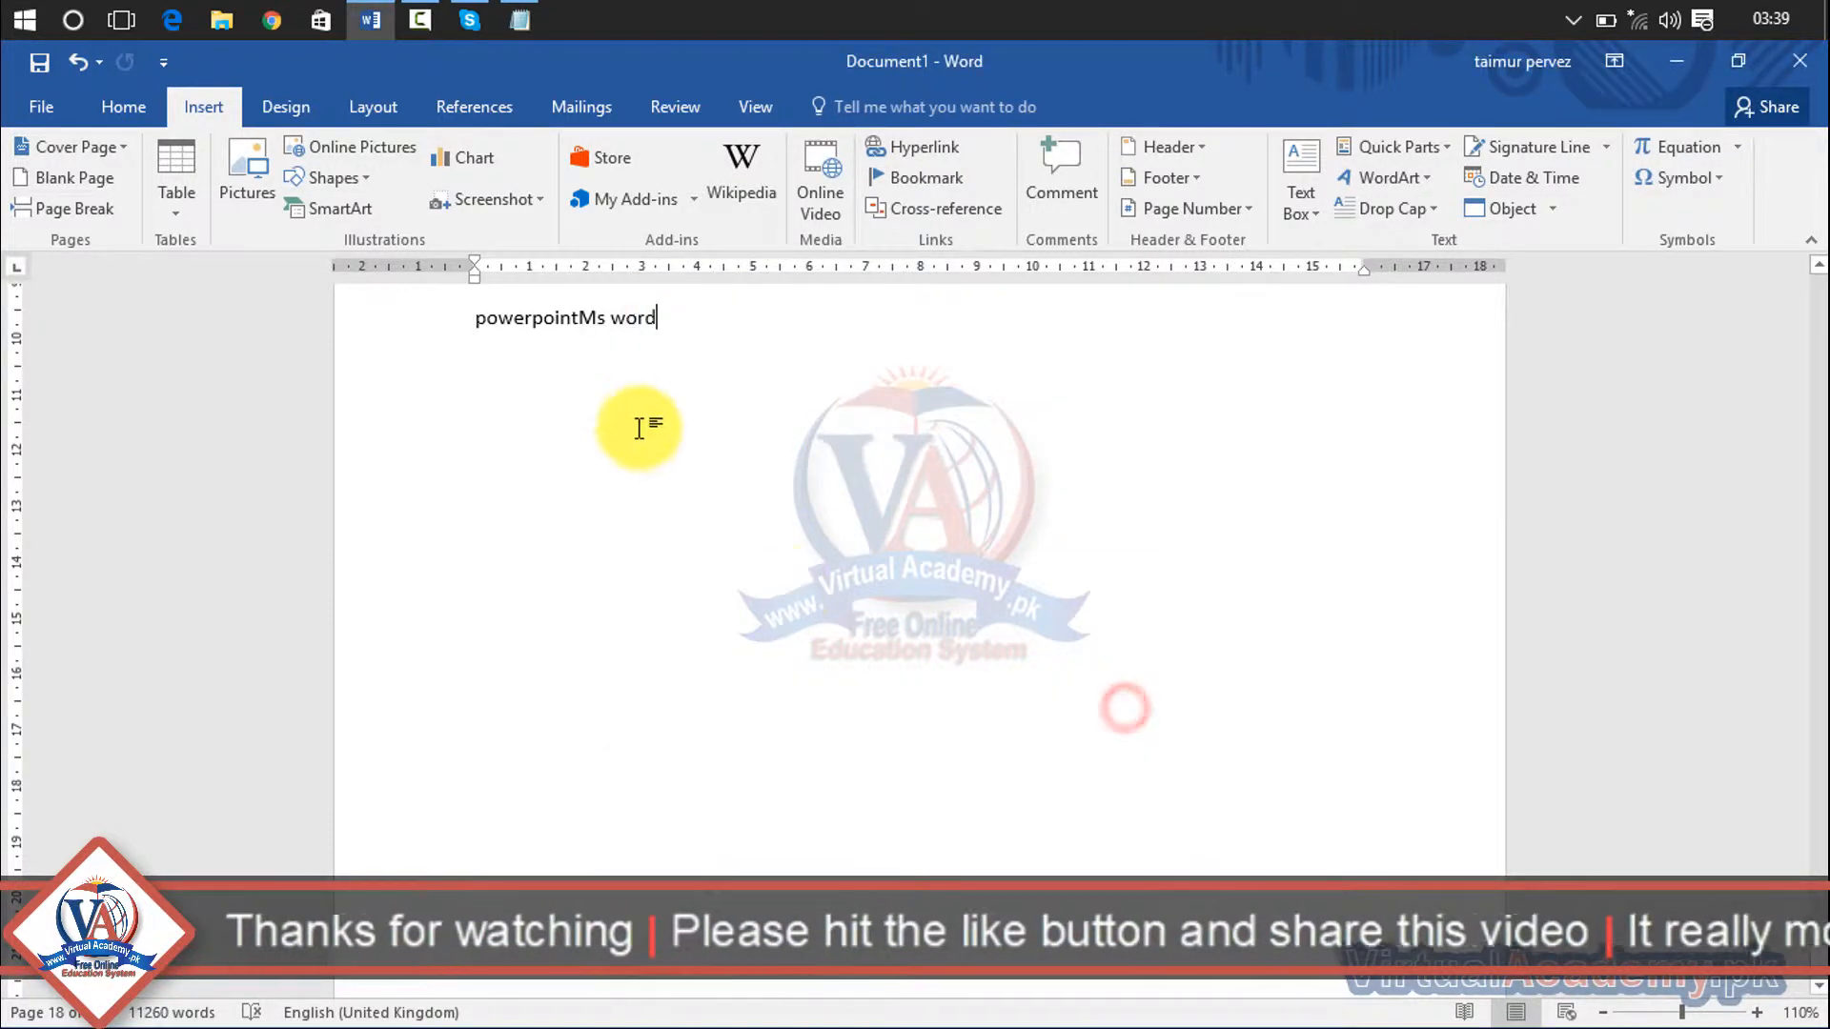
{"action": "left_click", "coordinate": [580, 324]}
{"action": "key", "text": "Return"}
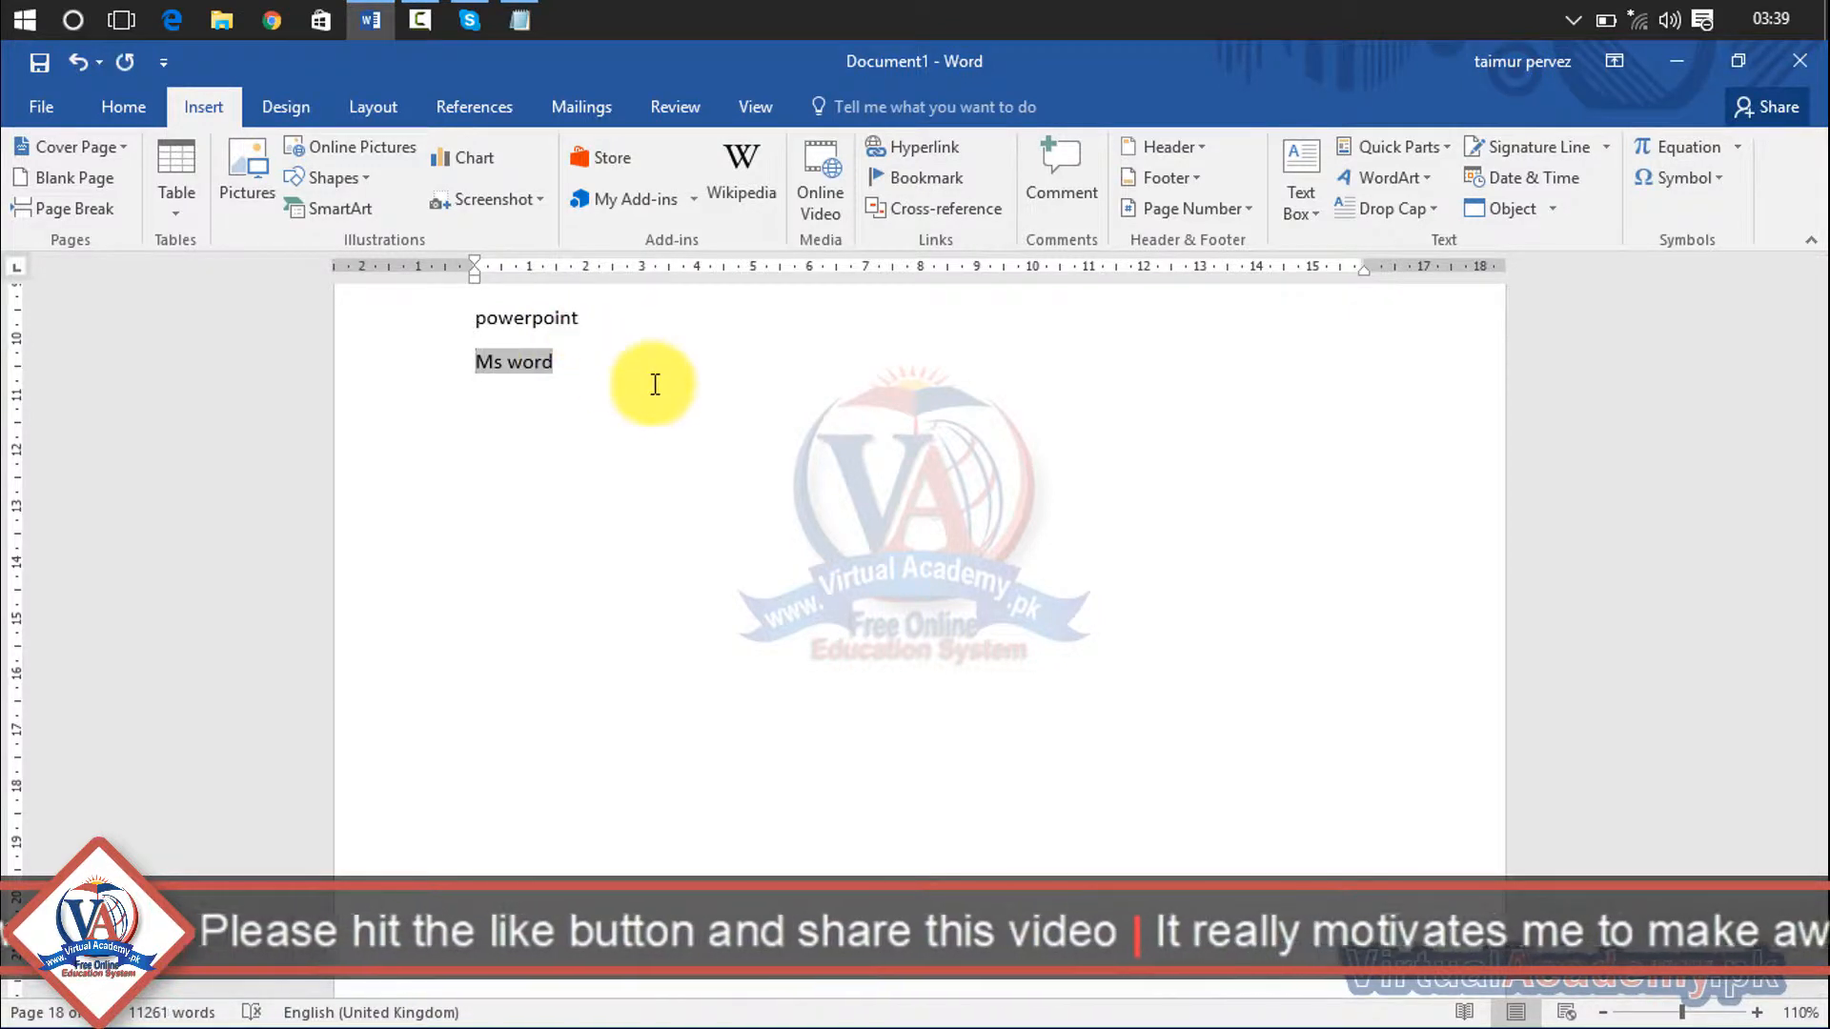
{"action": "left_click", "coordinate": [648, 381]}
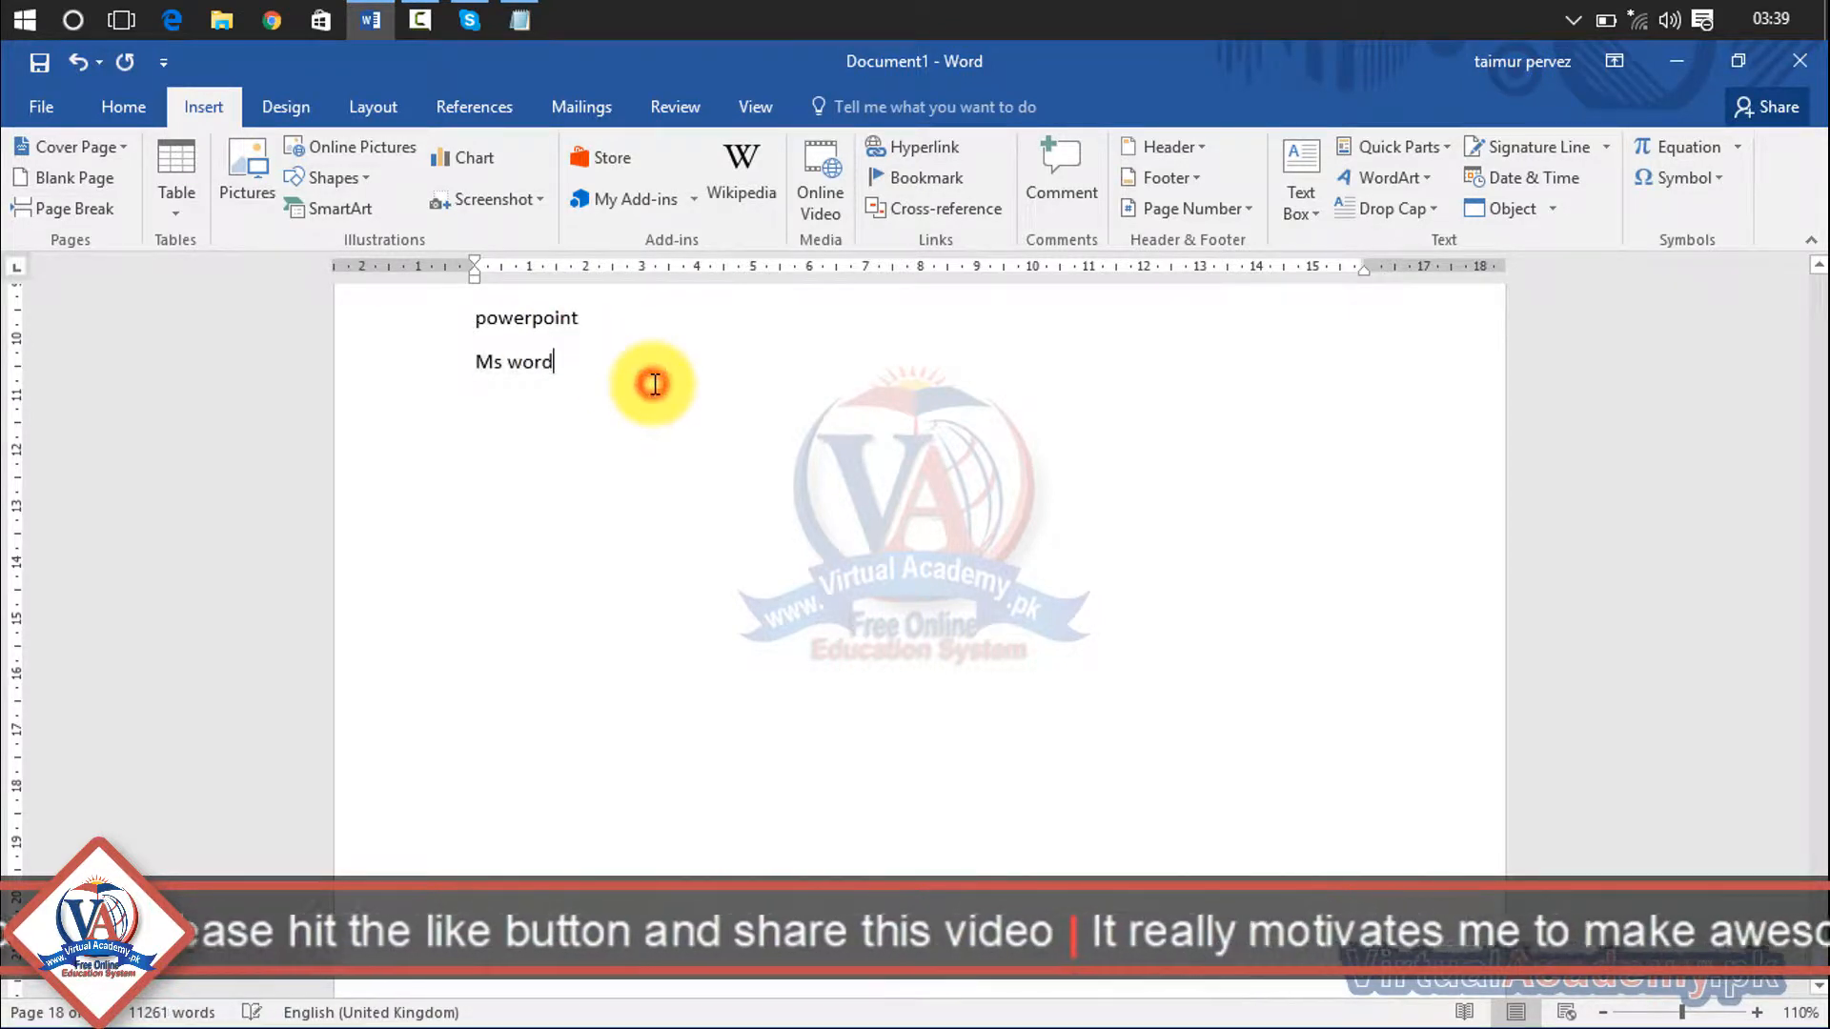
Step: Follow the "powerpoint" cross-reference to its heading, then return to page 18 and follow the "Ms word" cross-reference
{"action": "left_click", "coordinate": [527, 320], "text": "ctrl"}
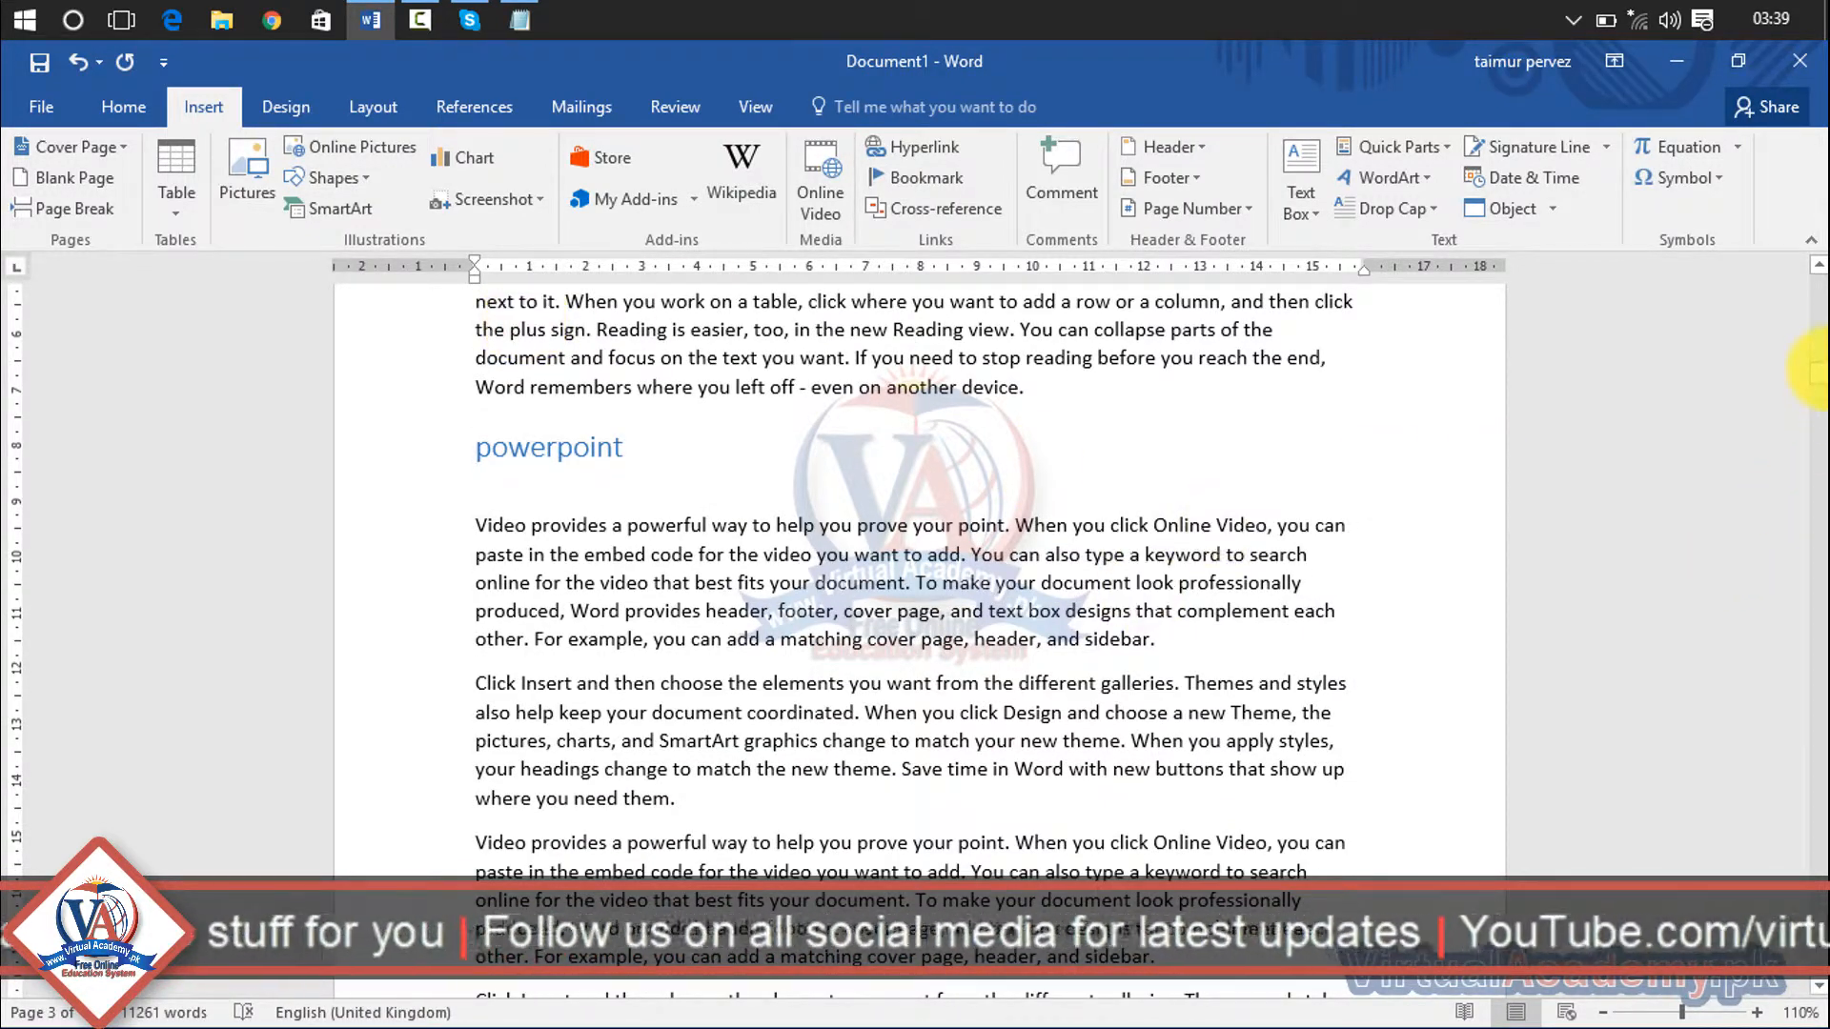
{"action": "left_click_drag", "start_coordinate": [1816, 370], "coordinate": [1818, 941]}
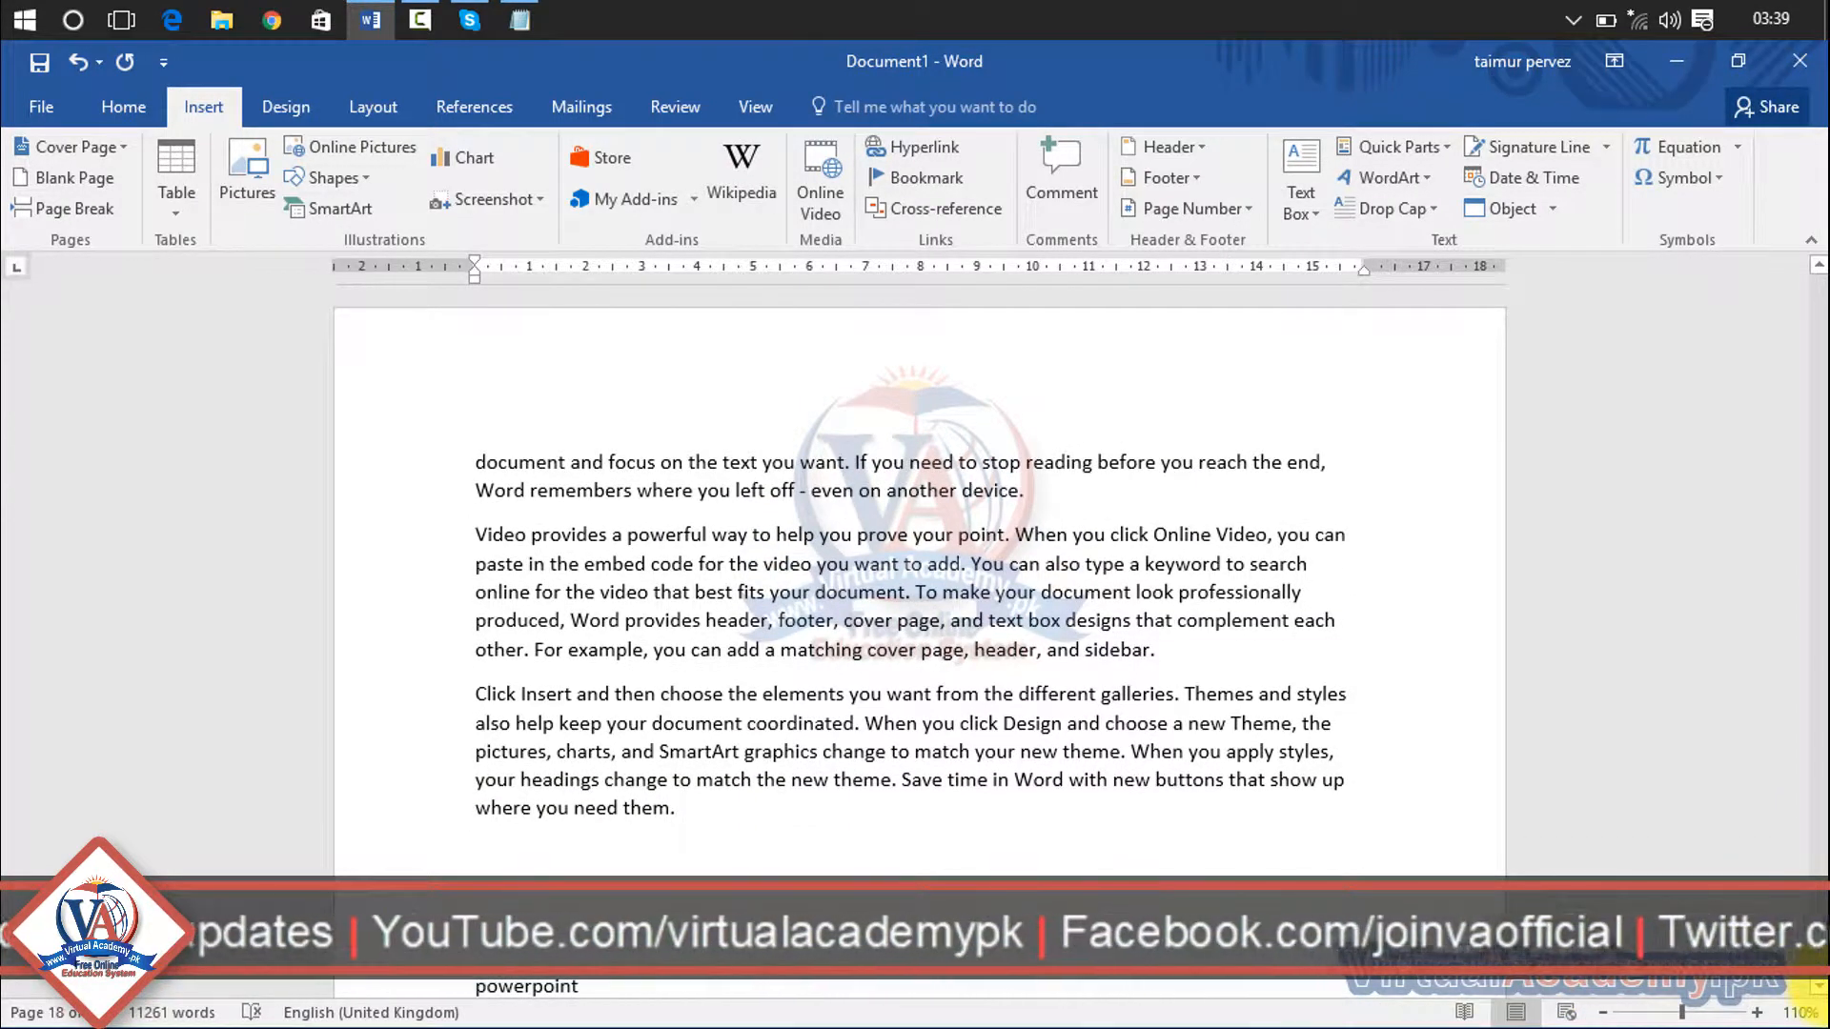
{"action": "scroll", "coordinate": [1819, 986], "scroll_direction": "down", "scroll_amount": 1}
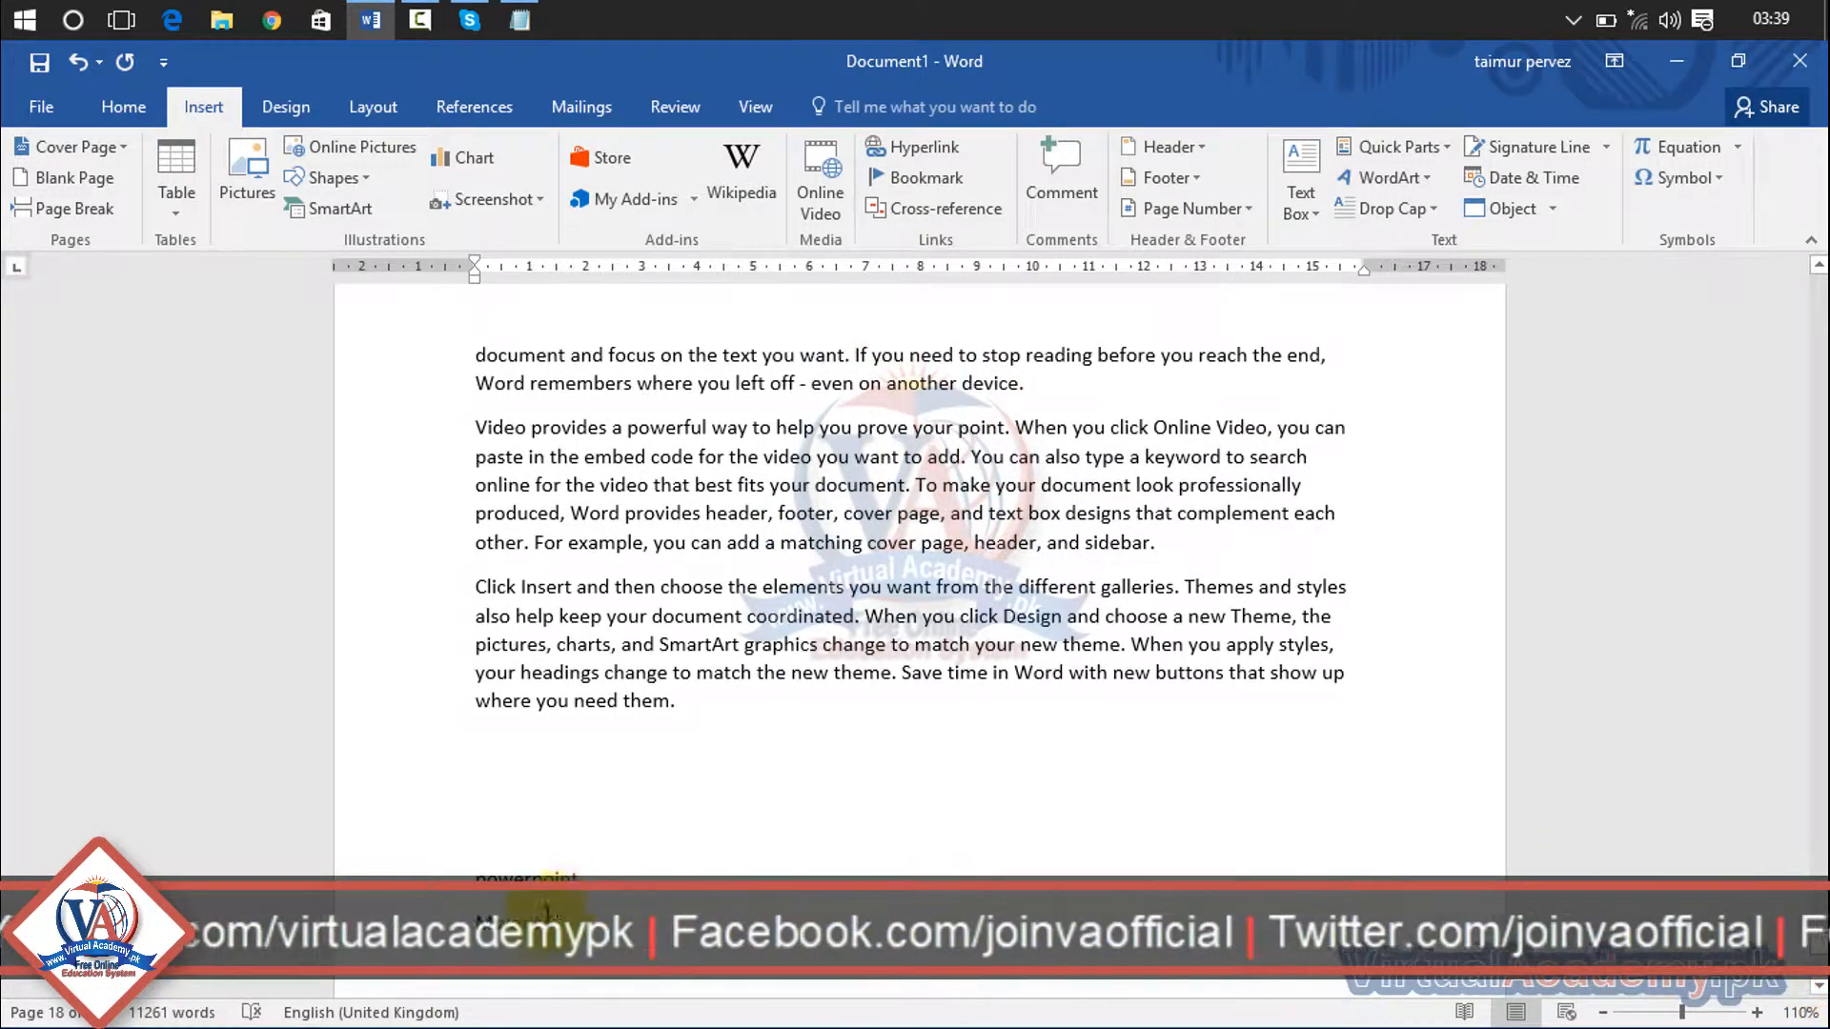
{"action": "left_click", "coordinate": [526, 939], "text": "ctrl"}
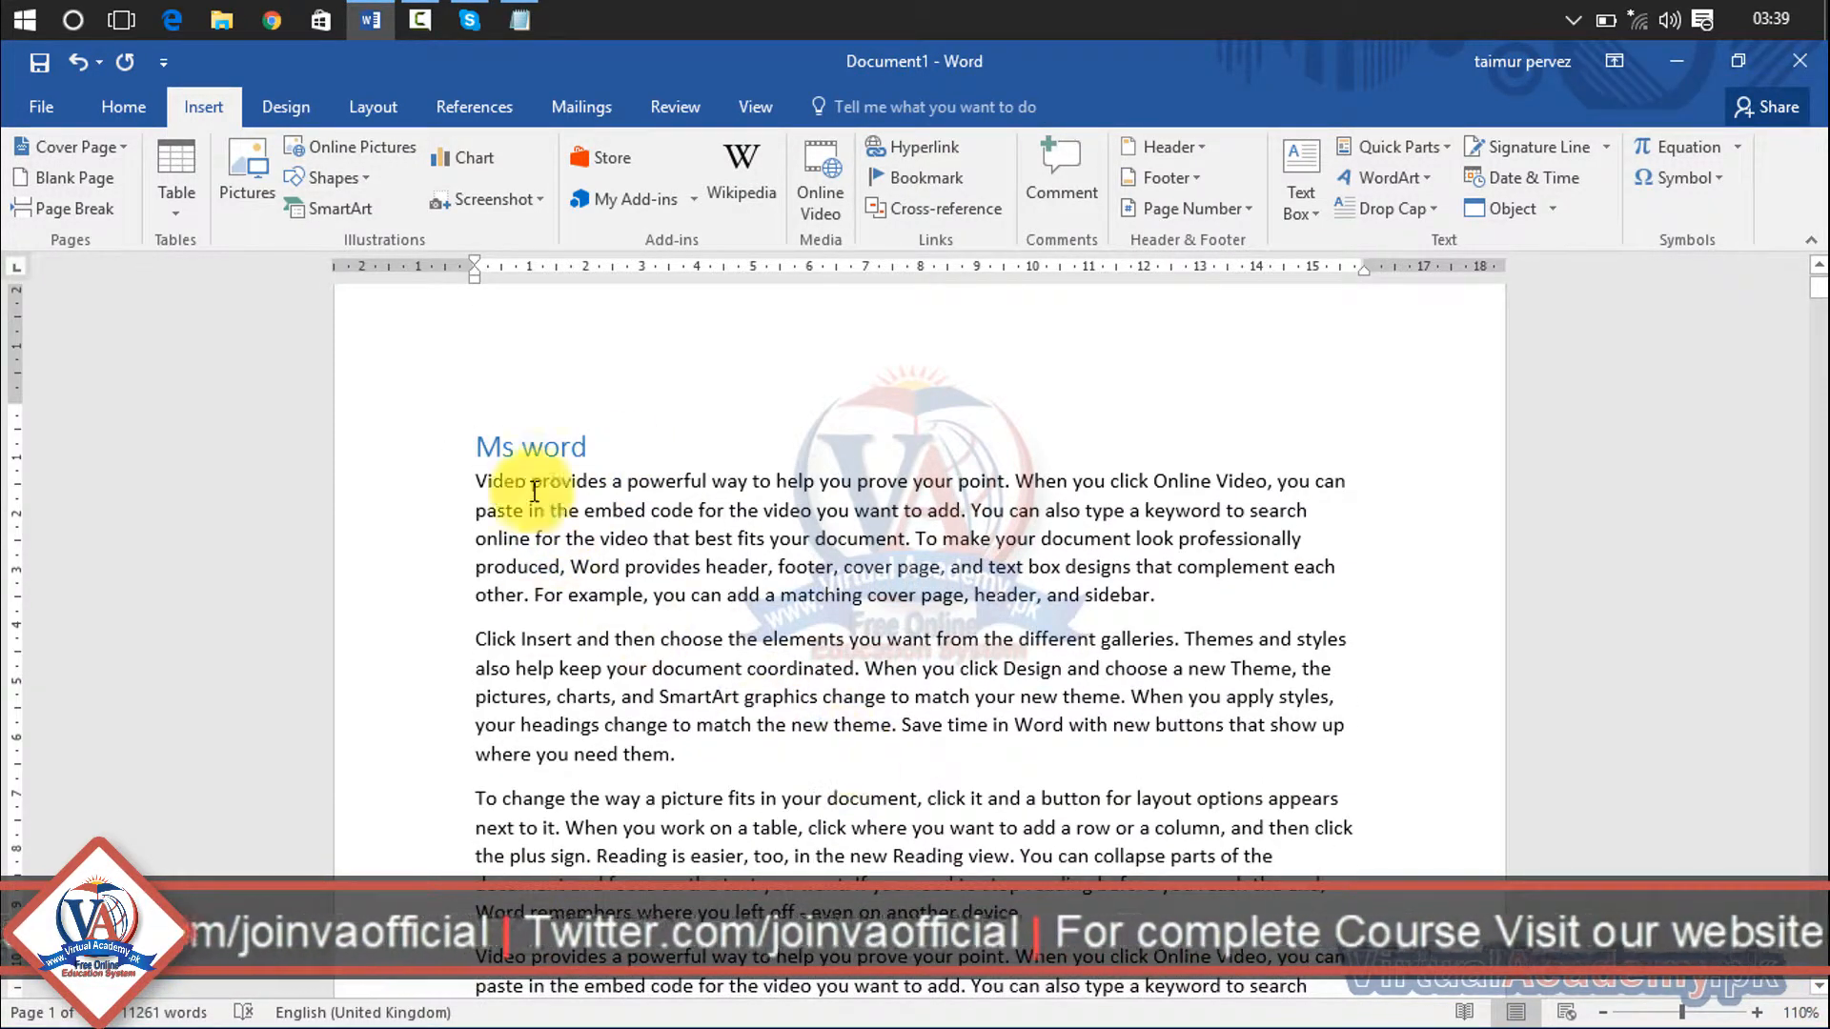
Step: Add three empty lines above the first "Ms word" heading and insert a cross-reference to the "imp" bookmark's text there
{"action": "key", "text": "Return"}
{"action": "key", "text": "Return"}
{"action": "key", "text": "Return"}
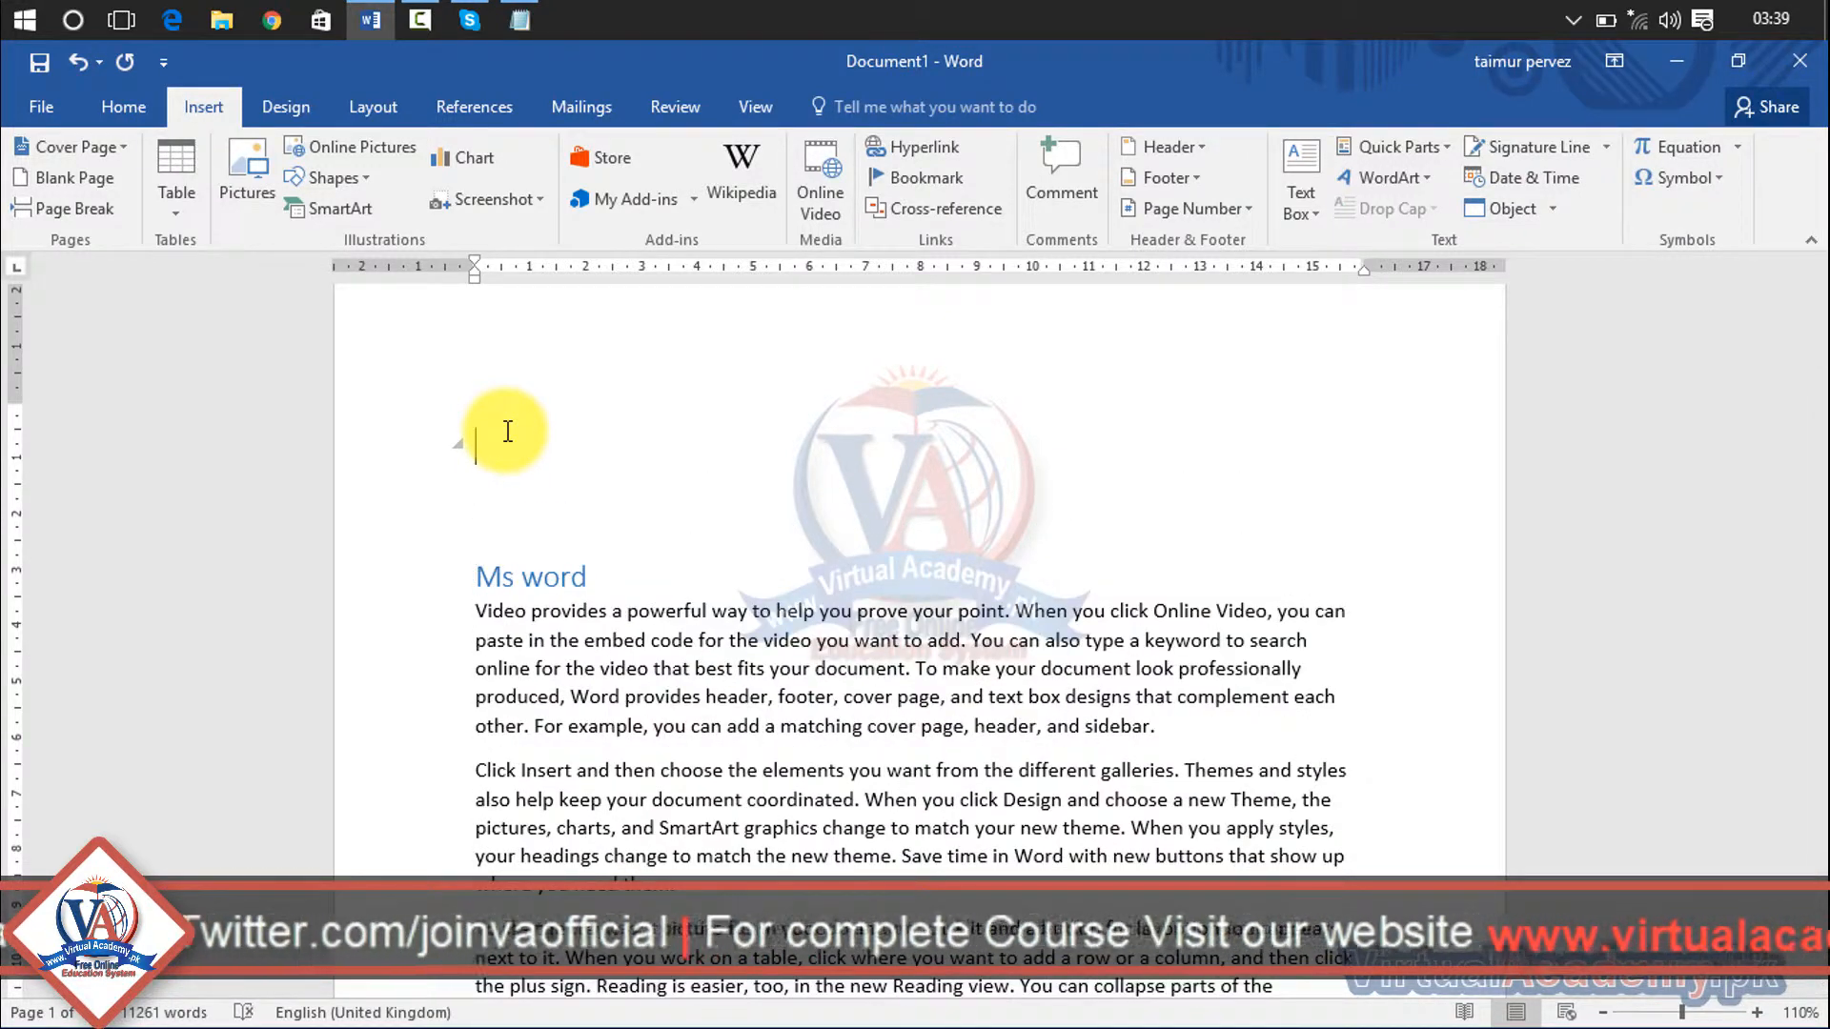
{"action": "left_click", "coordinate": [906, 206]}
{"action": "left_click", "coordinate": [854, 370]}
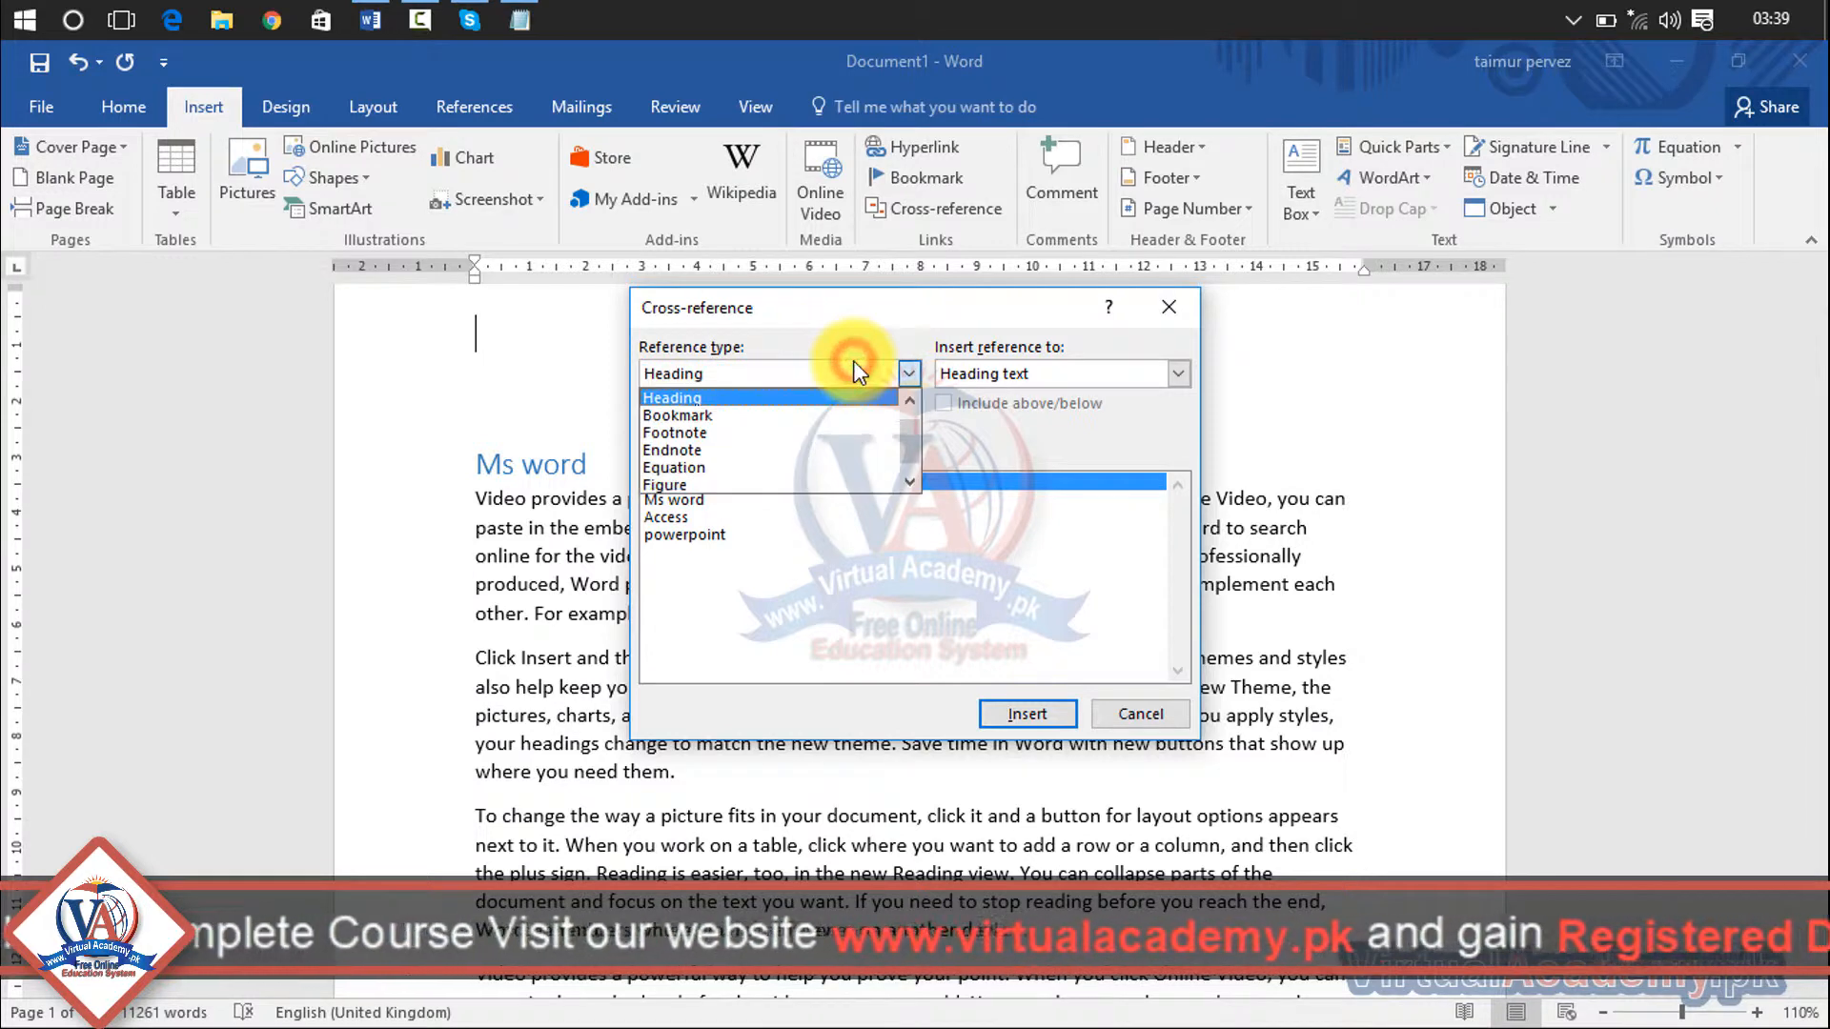
{"action": "left_click", "coordinate": [792, 415]}
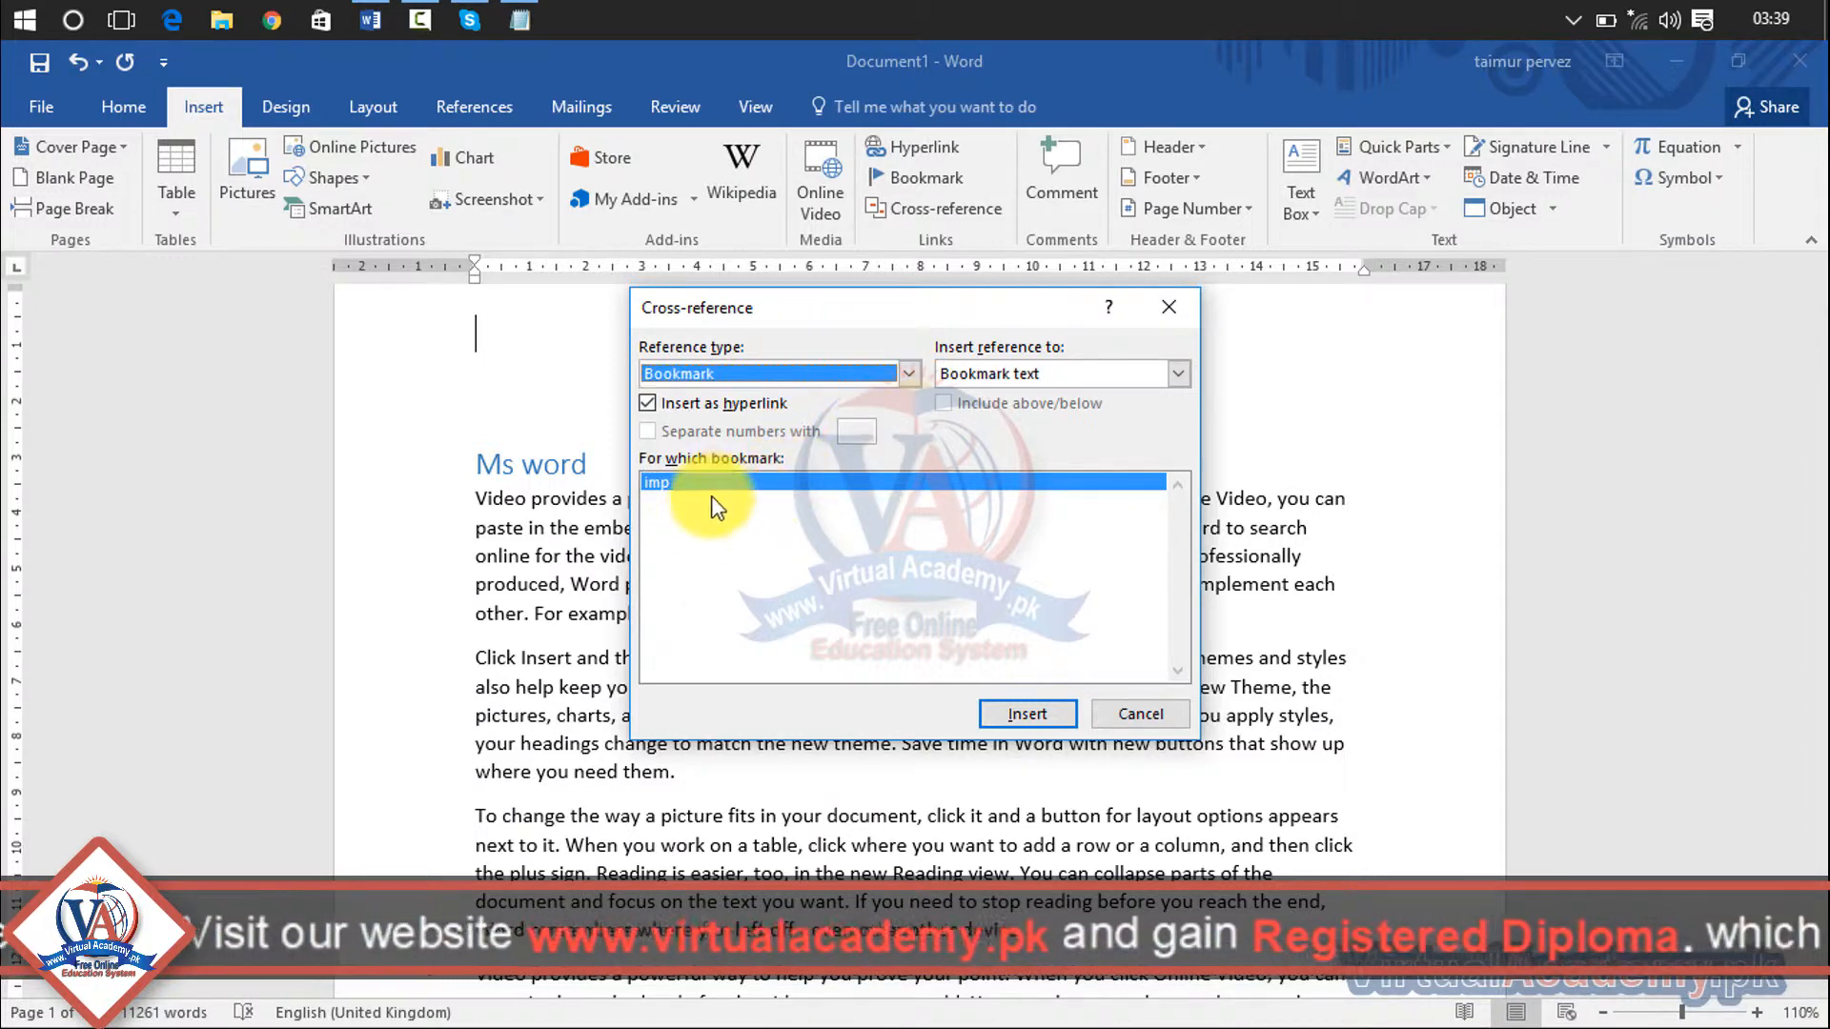
{"action": "left_click", "coordinate": [1013, 724]}
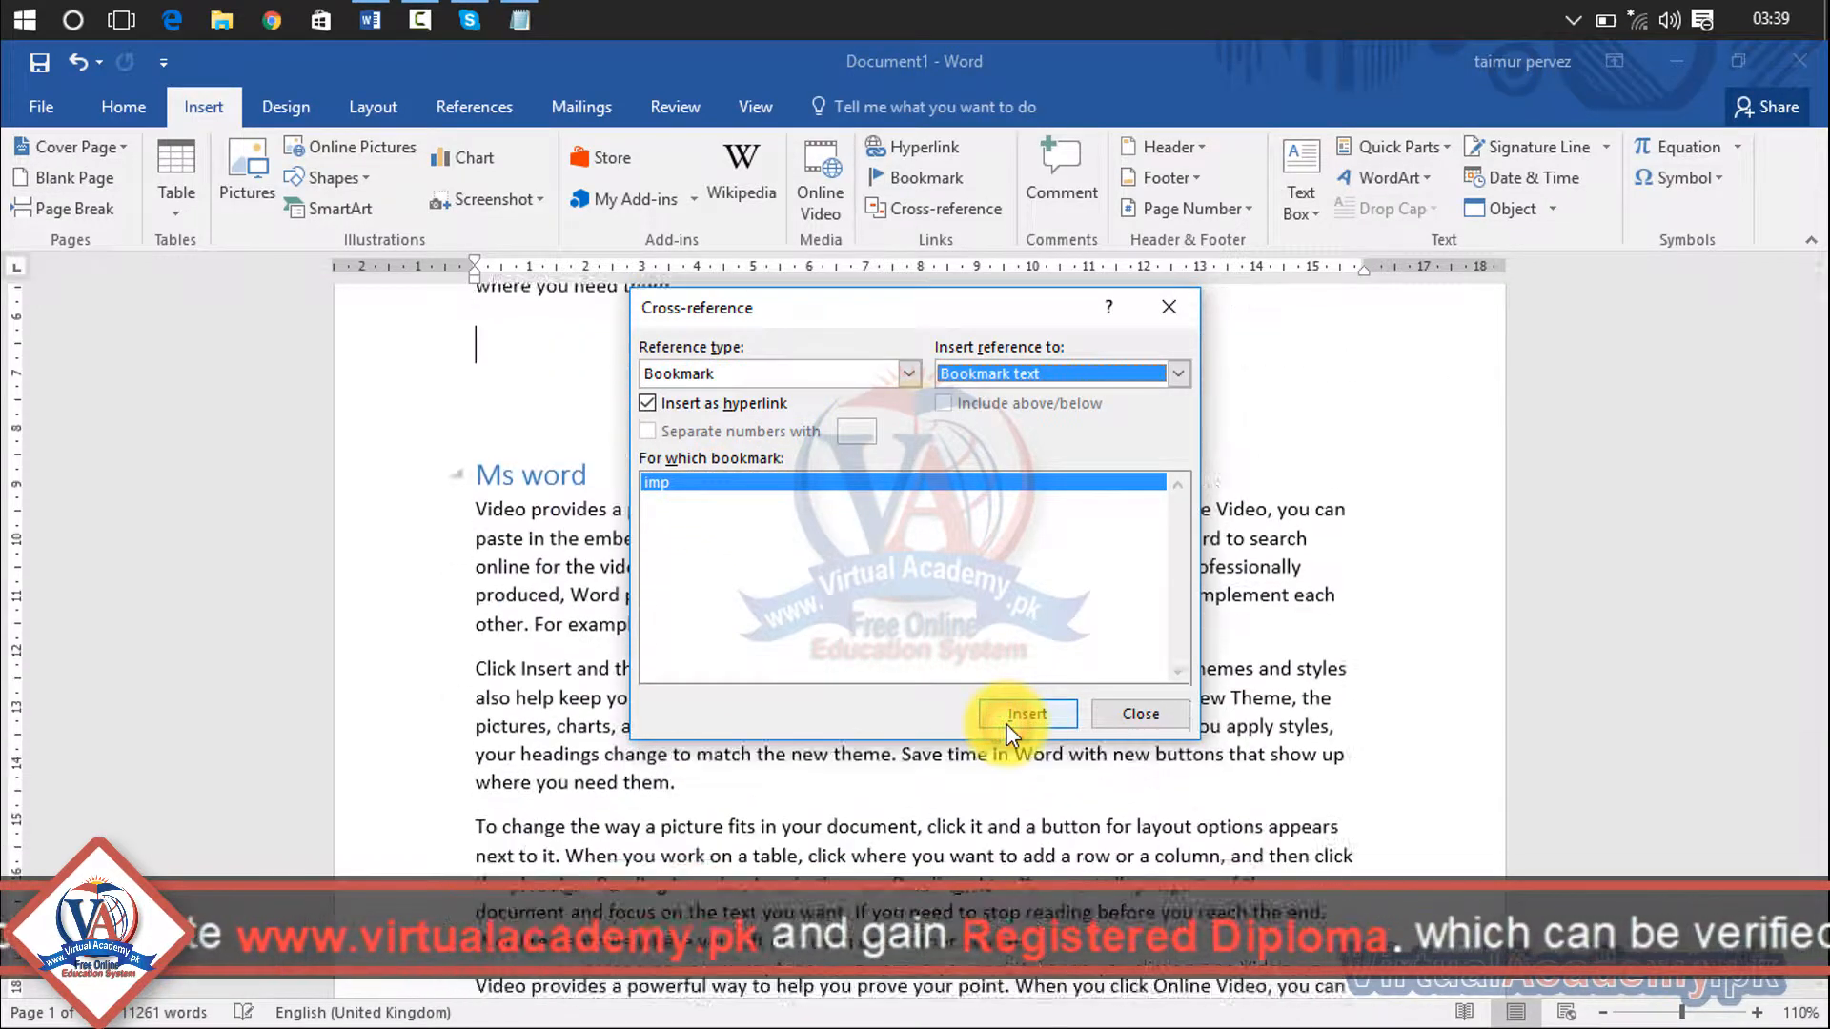
{"action": "left_click", "coordinate": [1168, 314]}
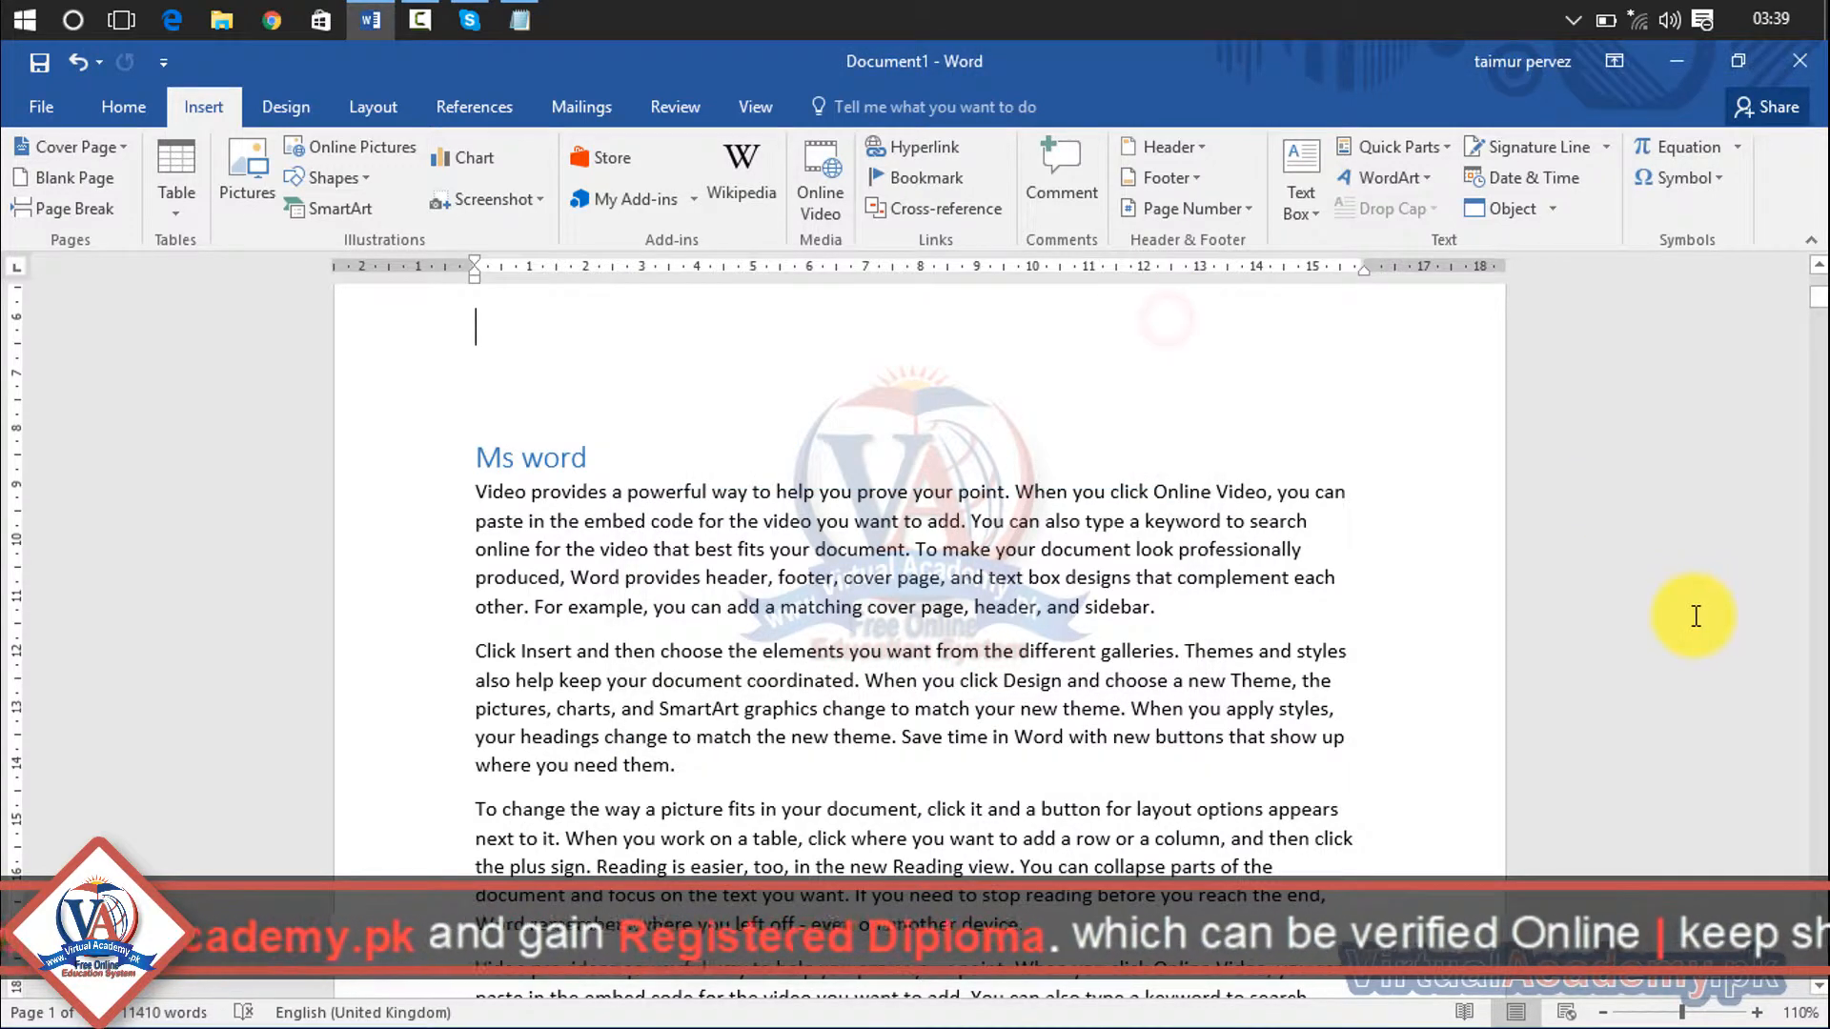
Step: Delete the two paragraphs of cross-referenced bookmark text above the first "Ms word" heading
{"action": "left_click", "coordinate": [1819, 276]}
{"action": "left_click", "coordinate": [716, 754]}
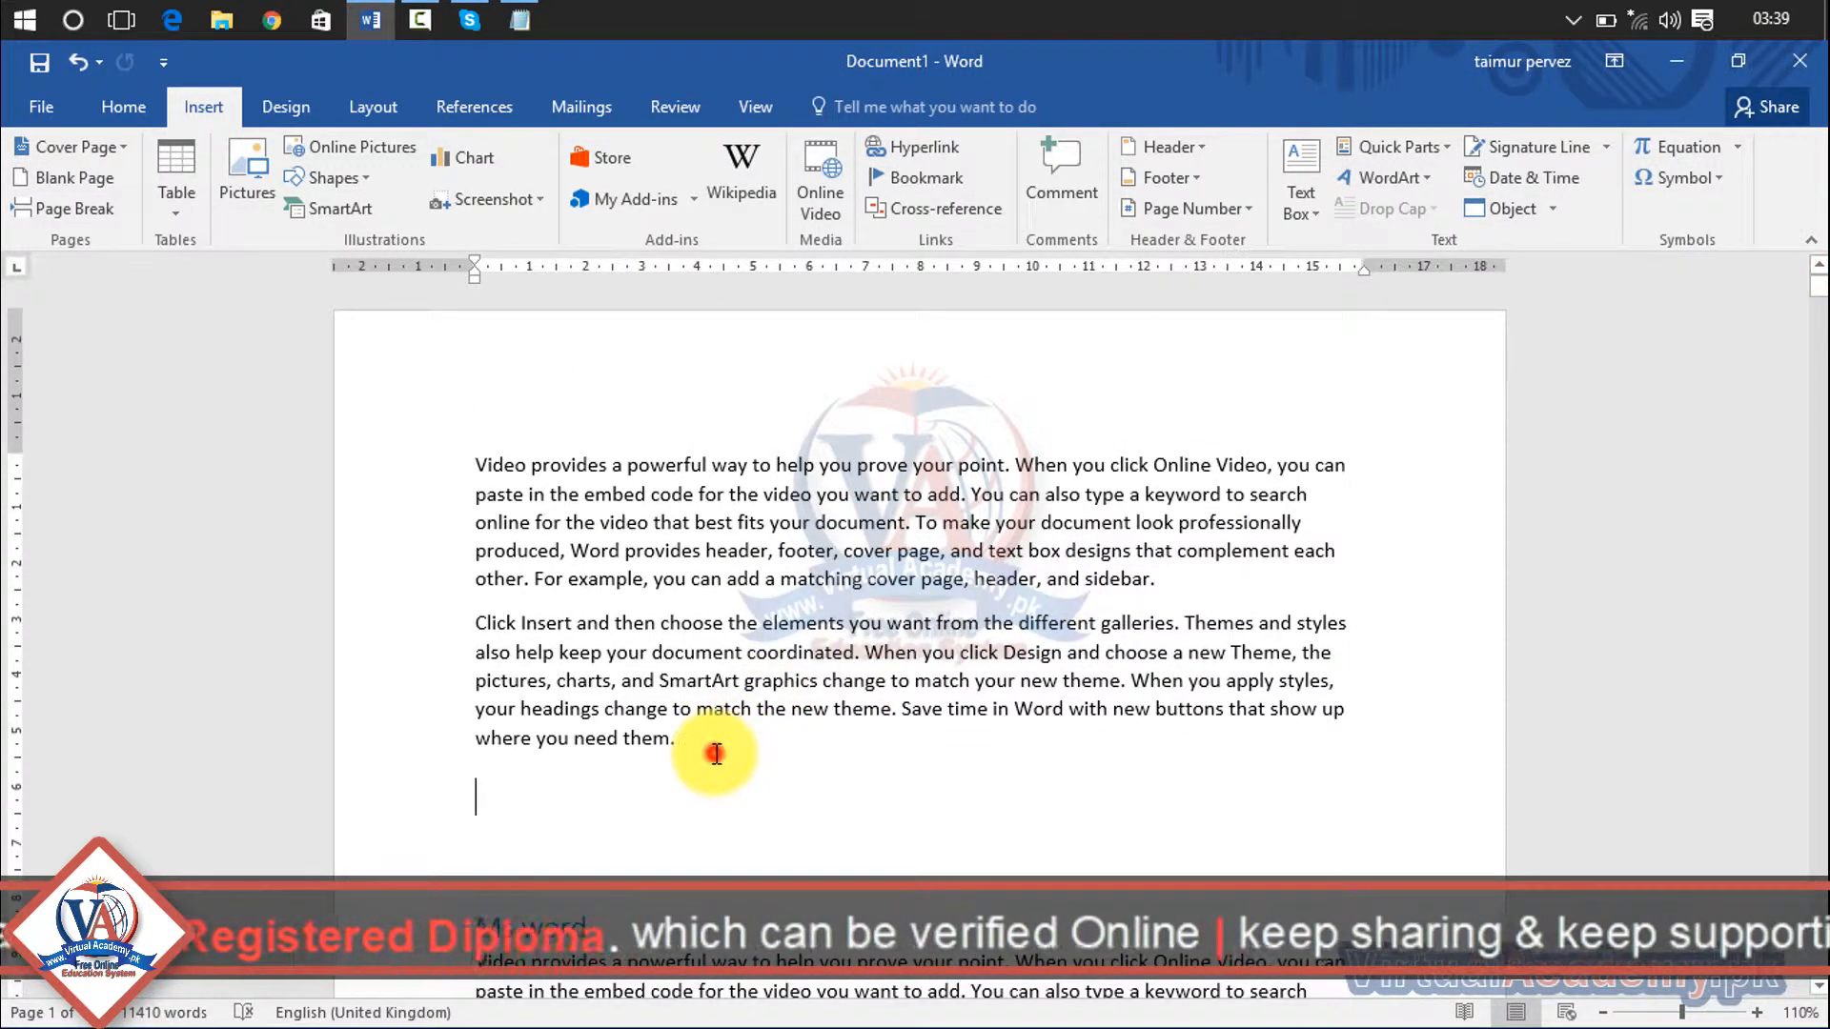
{"action": "left_click_drag", "start_coordinate": [716, 754], "coordinate": [413, 471]}
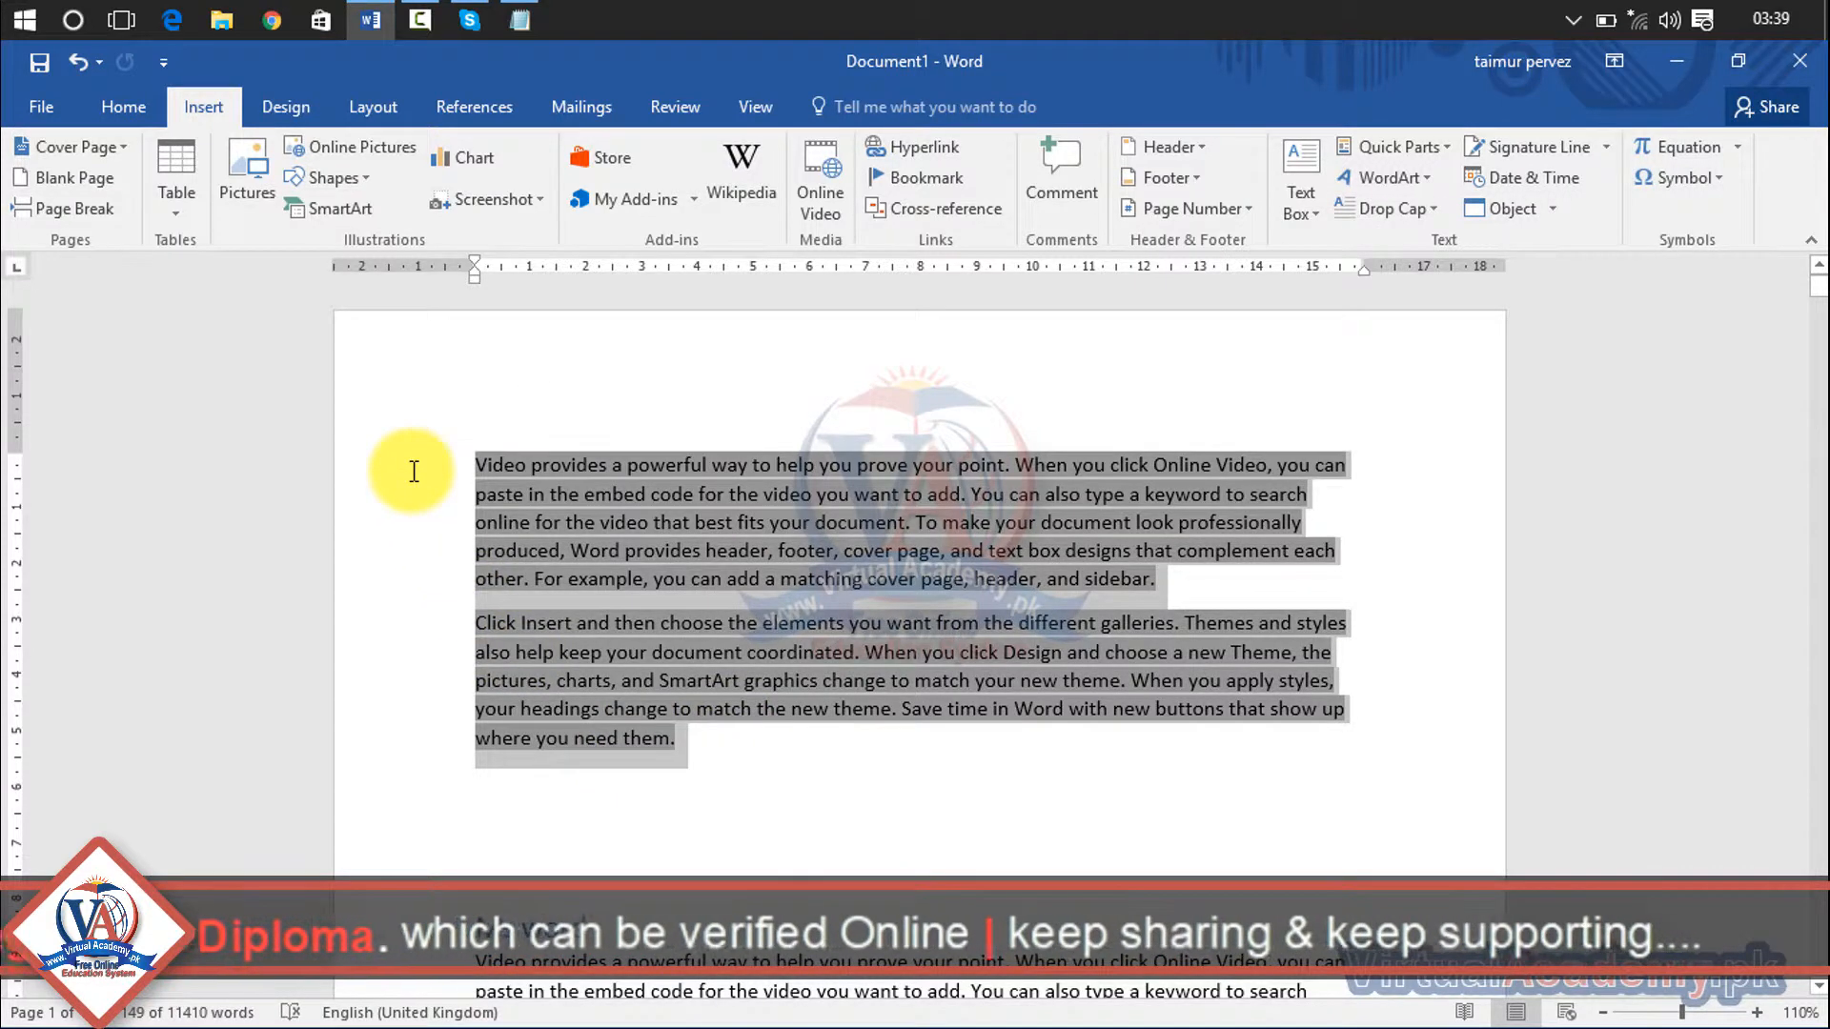
{"action": "key", "text": "Delete"}
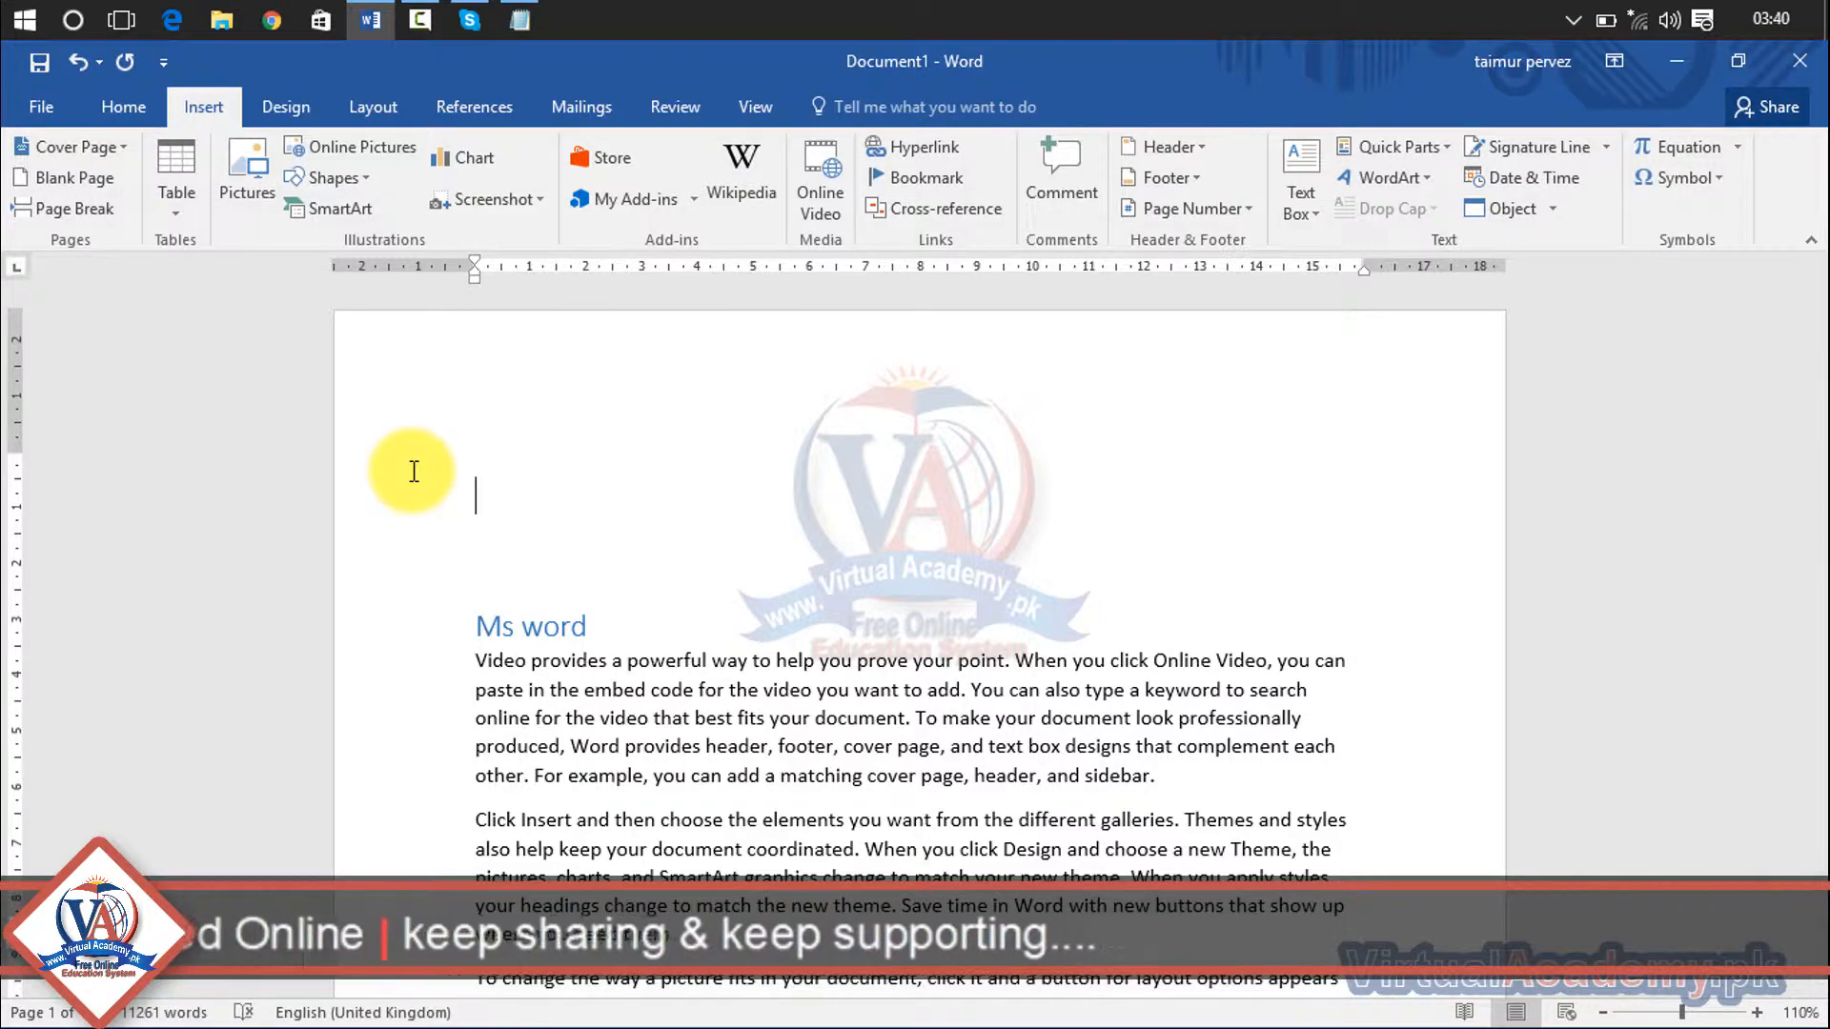
Step: Review the reference types offered for cross-references, then close the dialog without inserting anything
{"action": "left_click", "coordinate": [945, 208]}
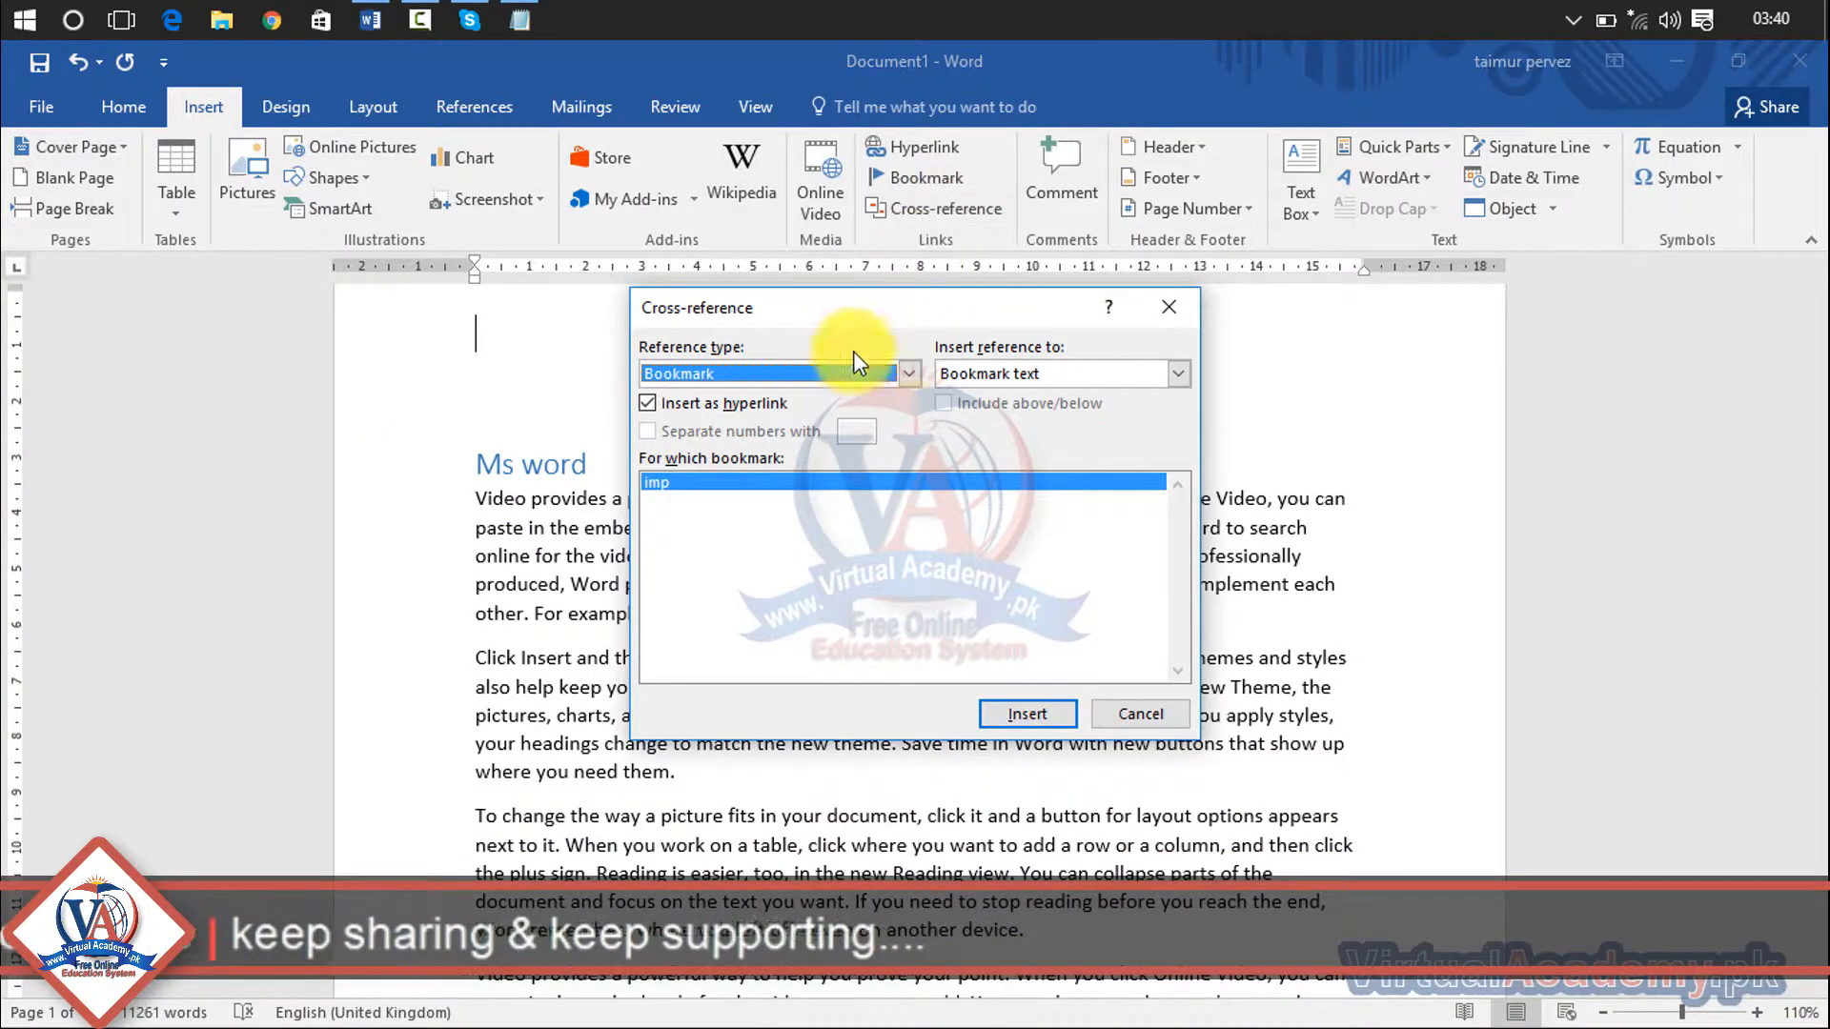
{"action": "left_click", "coordinate": [848, 370]}
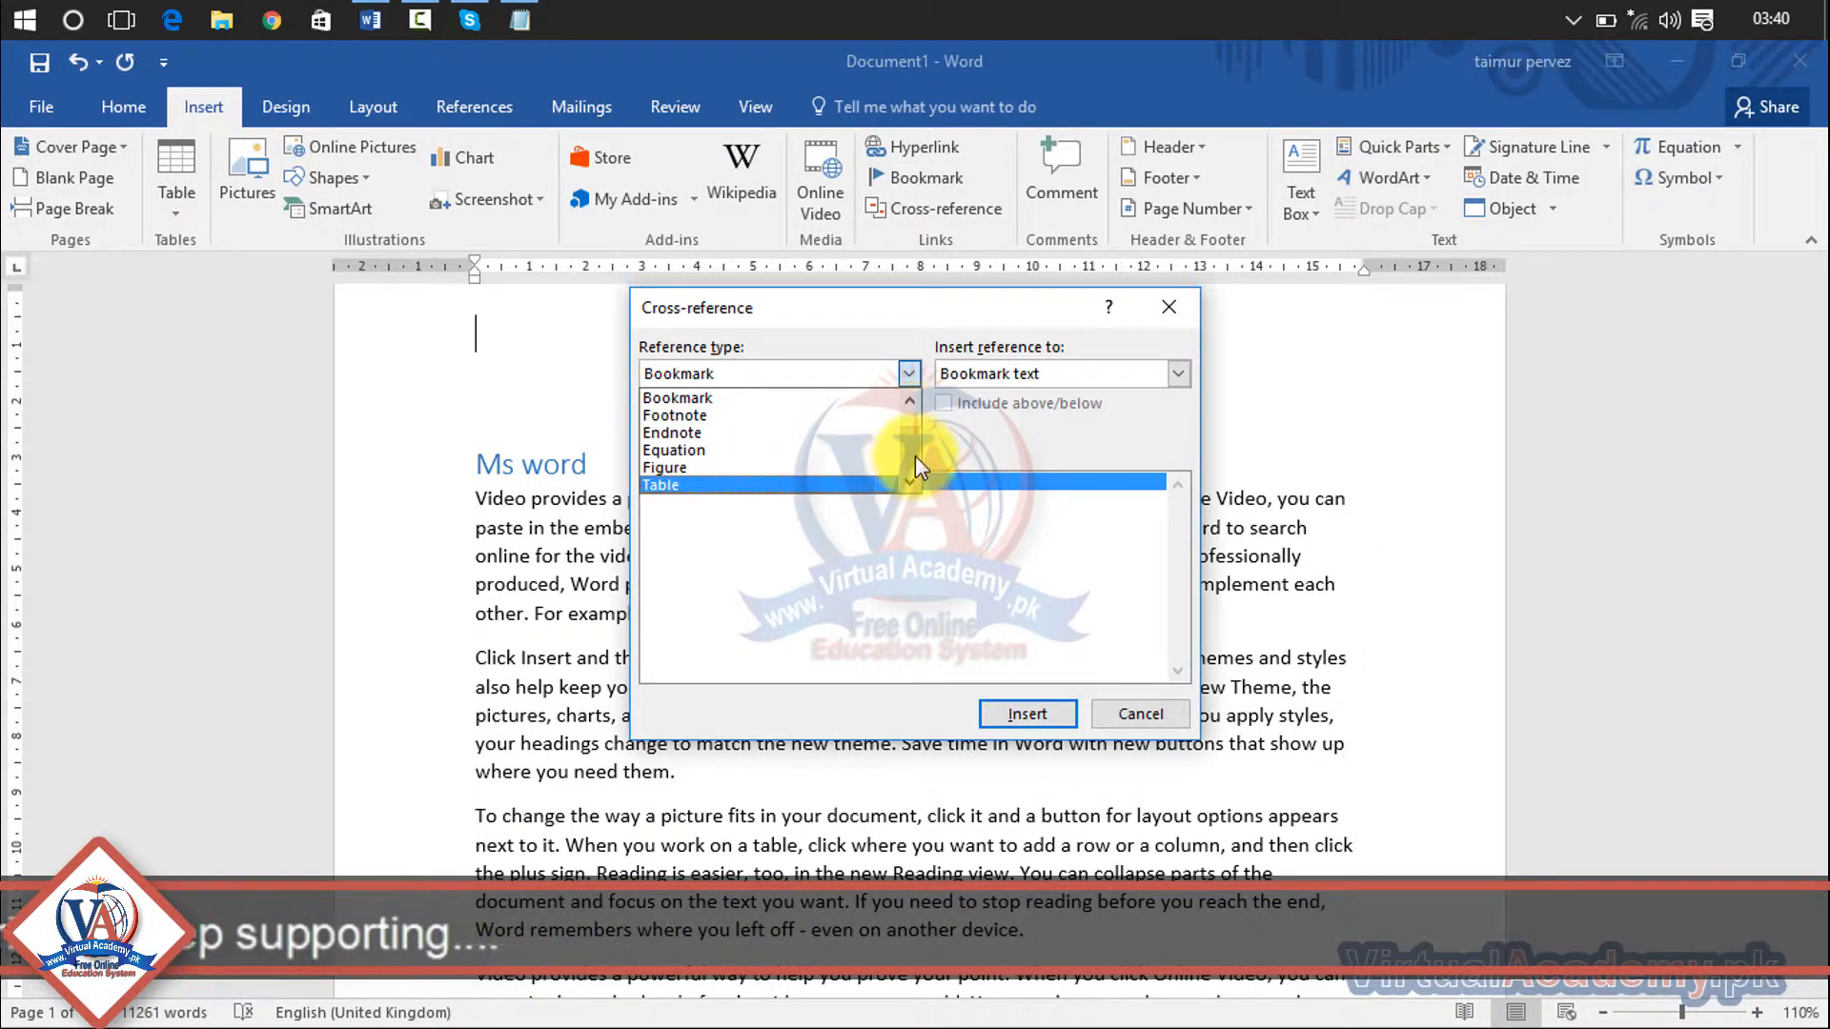
{"action": "scroll", "coordinate": [913, 448], "scroll_direction": "up", "scroll_amount": 2}
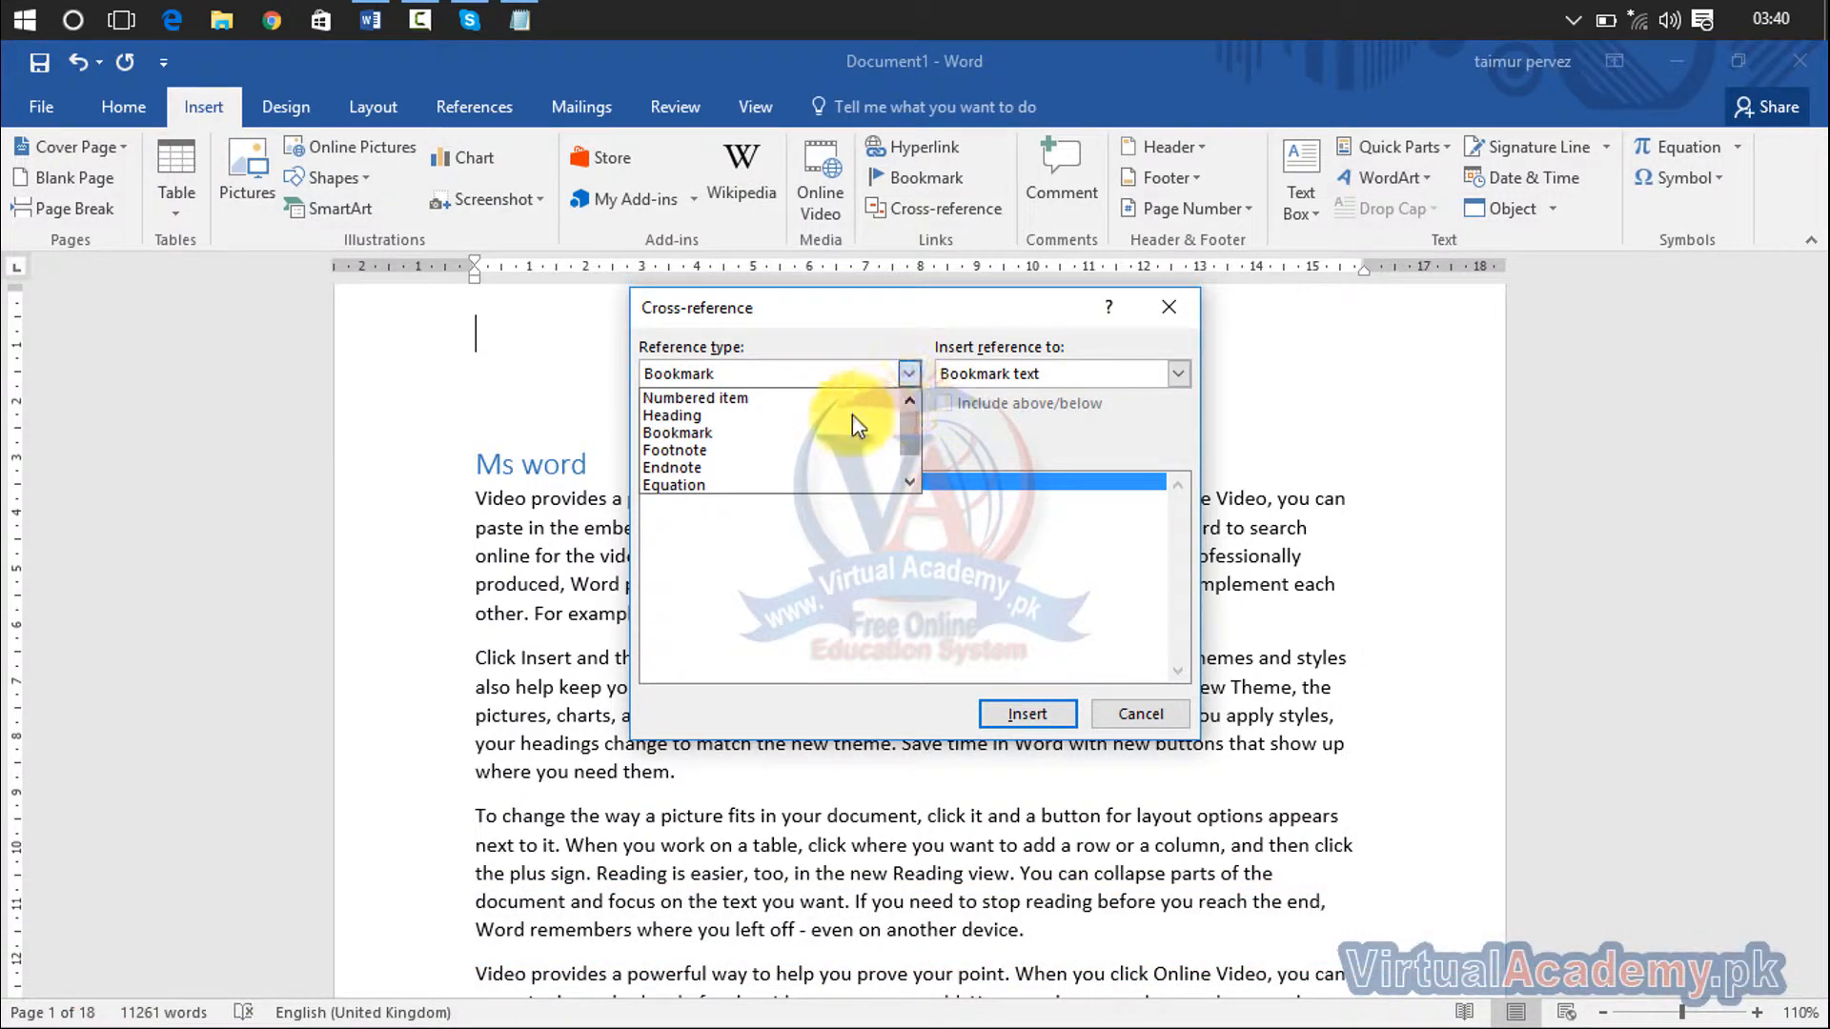
{"action": "left_click", "coordinate": [920, 541]}
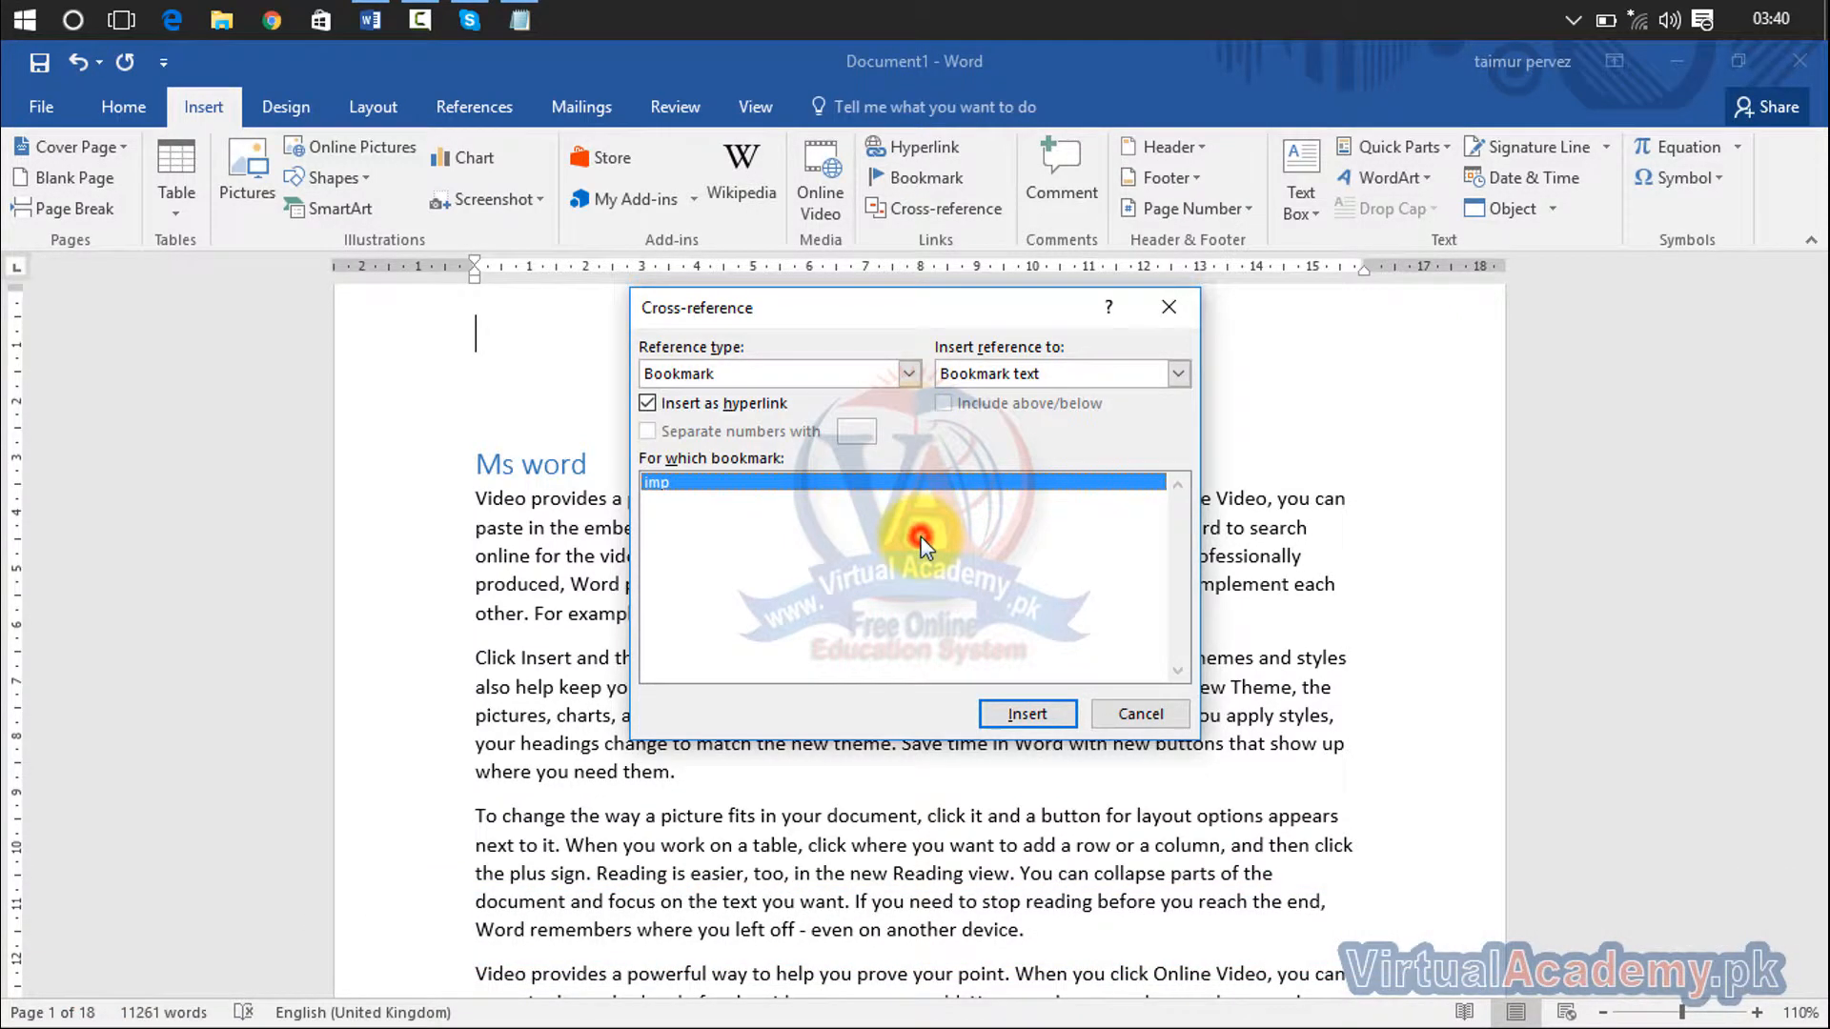
{"action": "left_click", "coordinate": [1170, 306]}
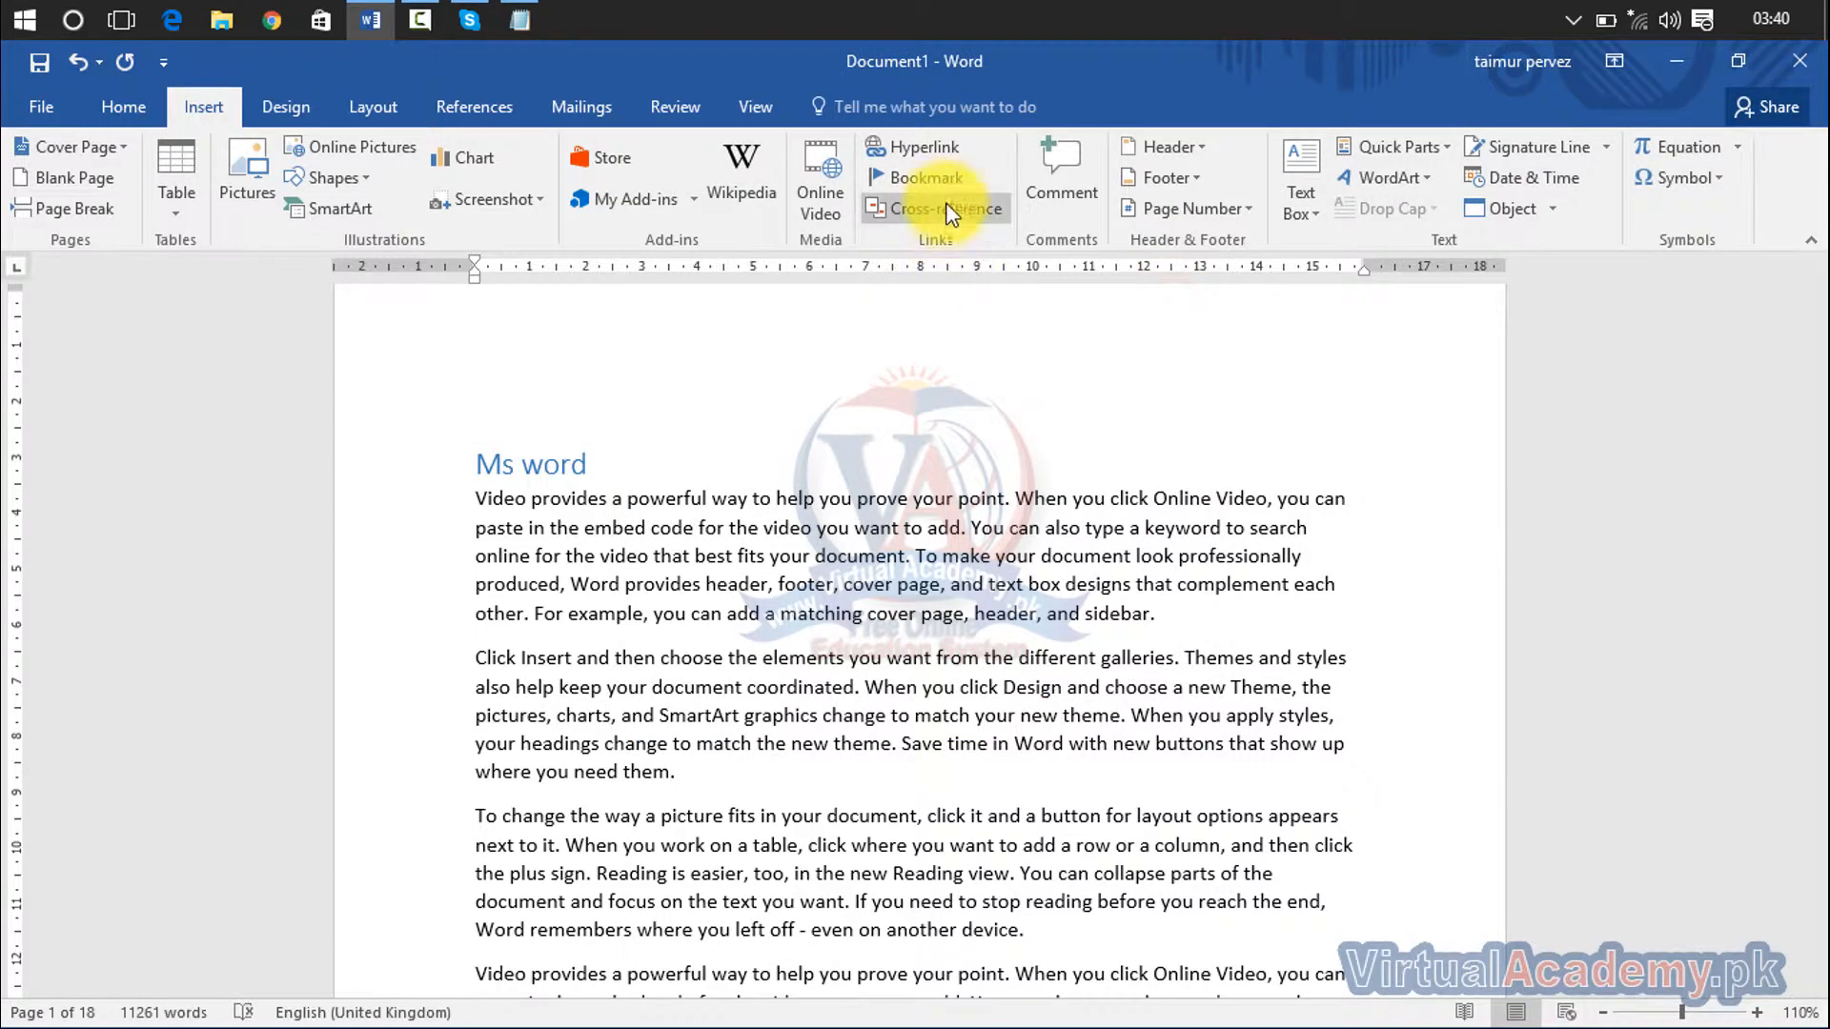